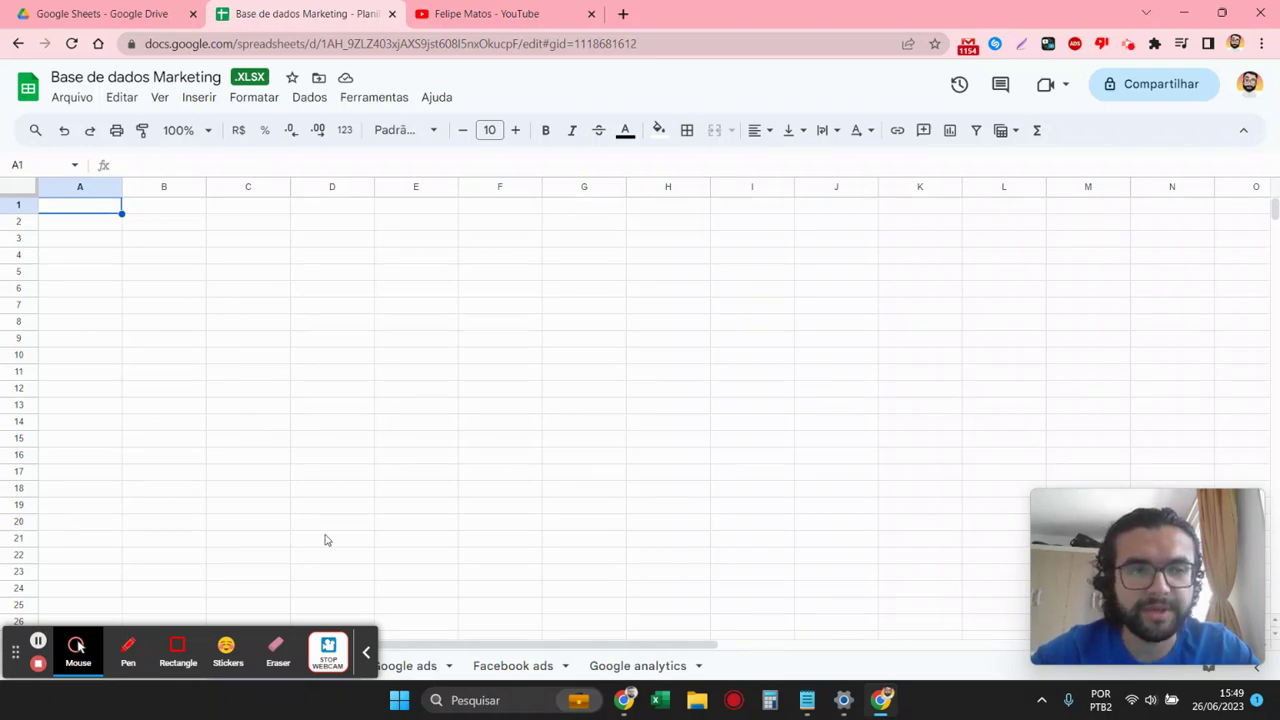
# - Look over the Google ads, Facebook ads and Google analytics source sheets
pyautogui.click(364, 664)
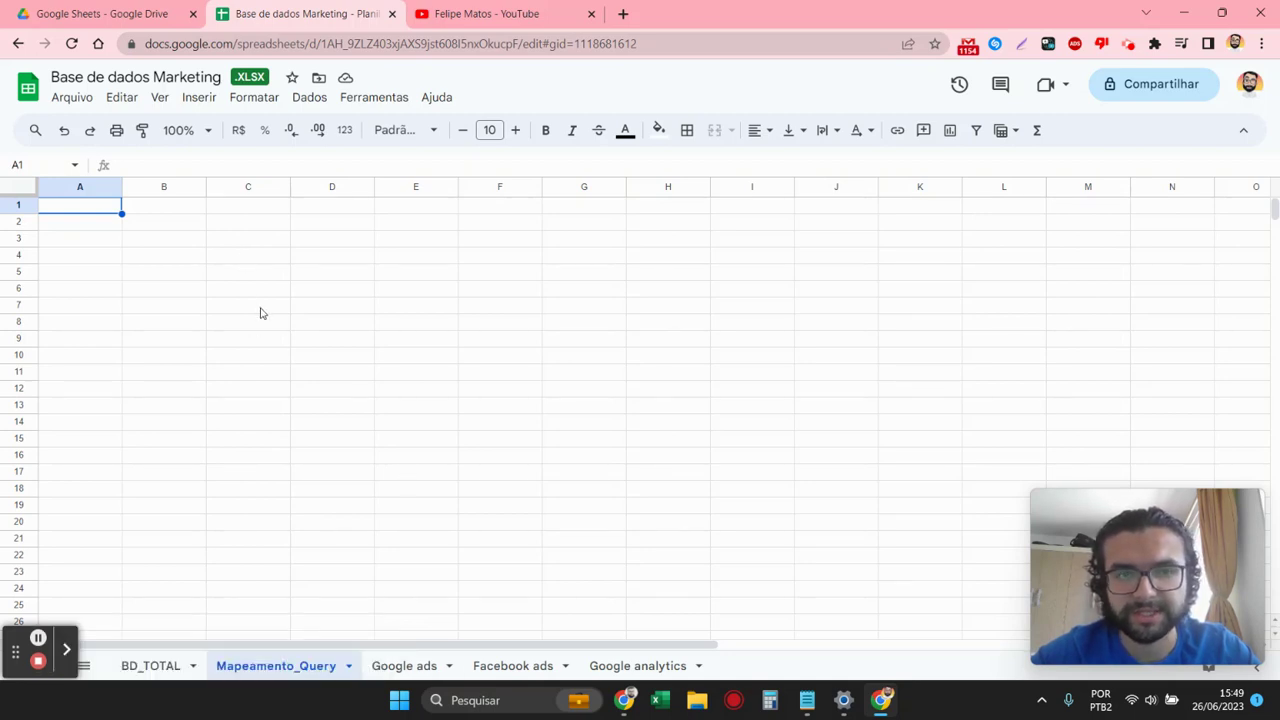
pyautogui.click(427, 666)
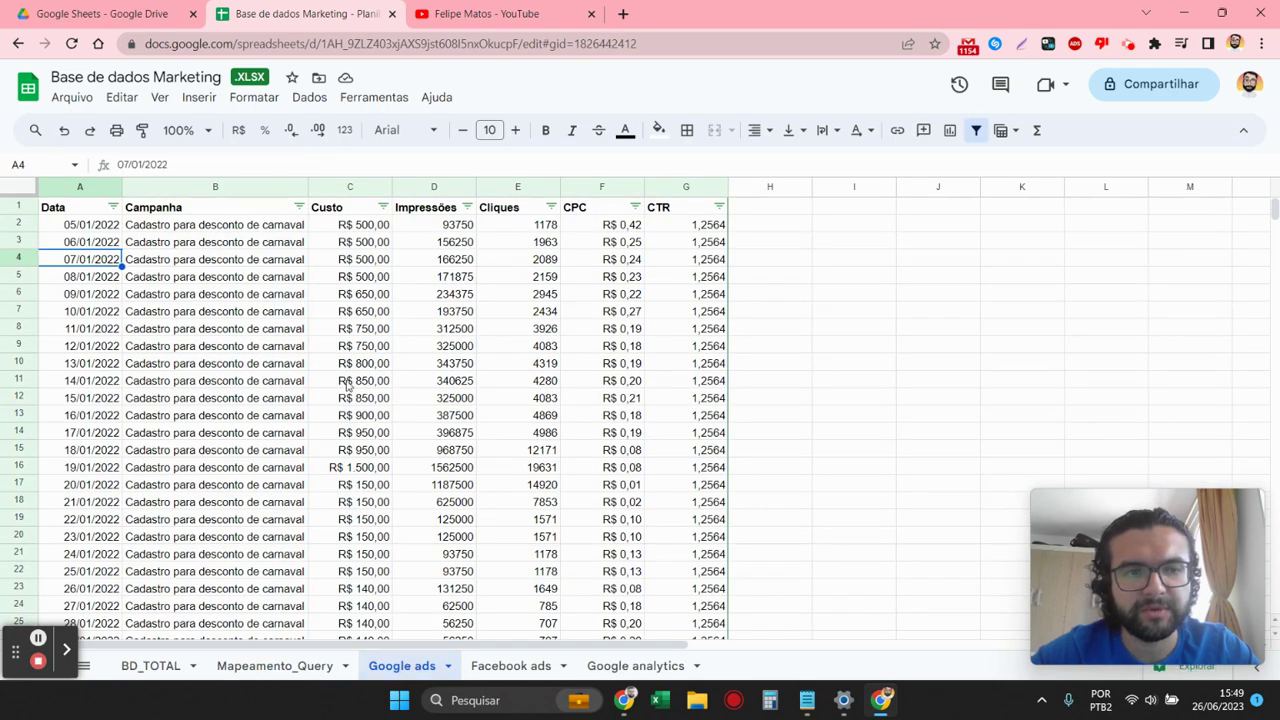
pyautogui.click(511, 666)
pyautogui.click(639, 668)
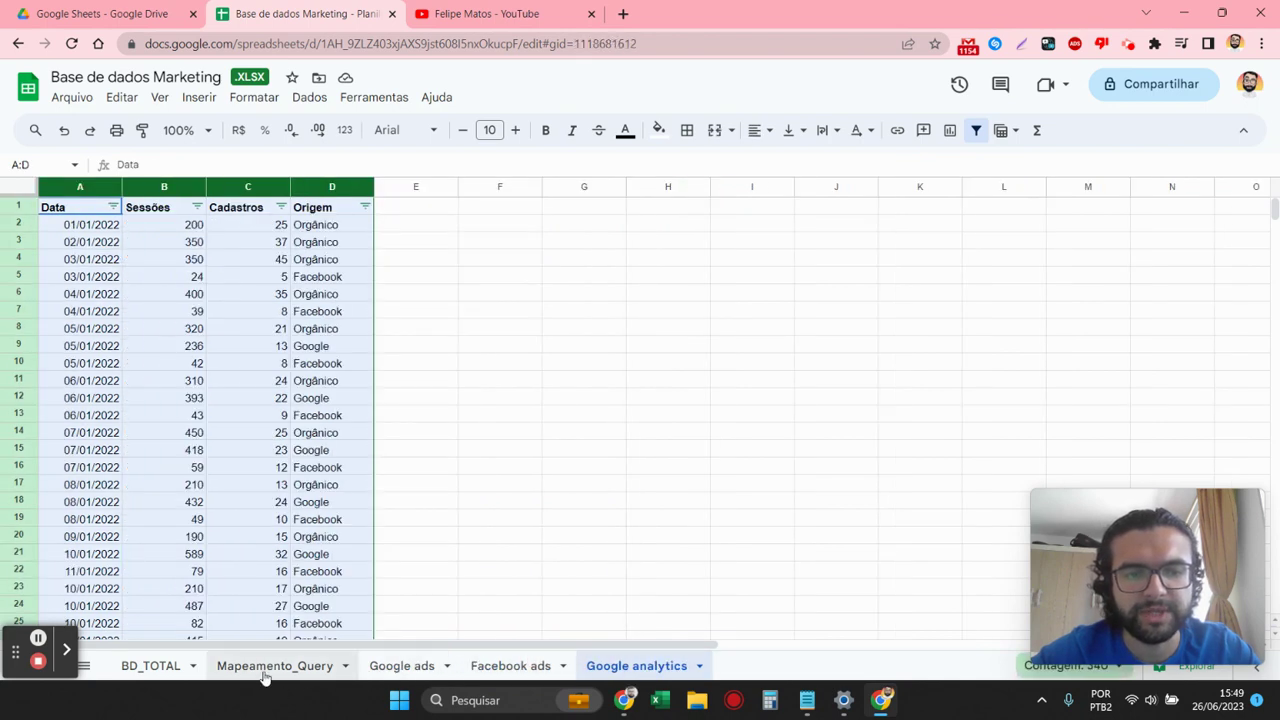
pyautogui.click(274, 666)
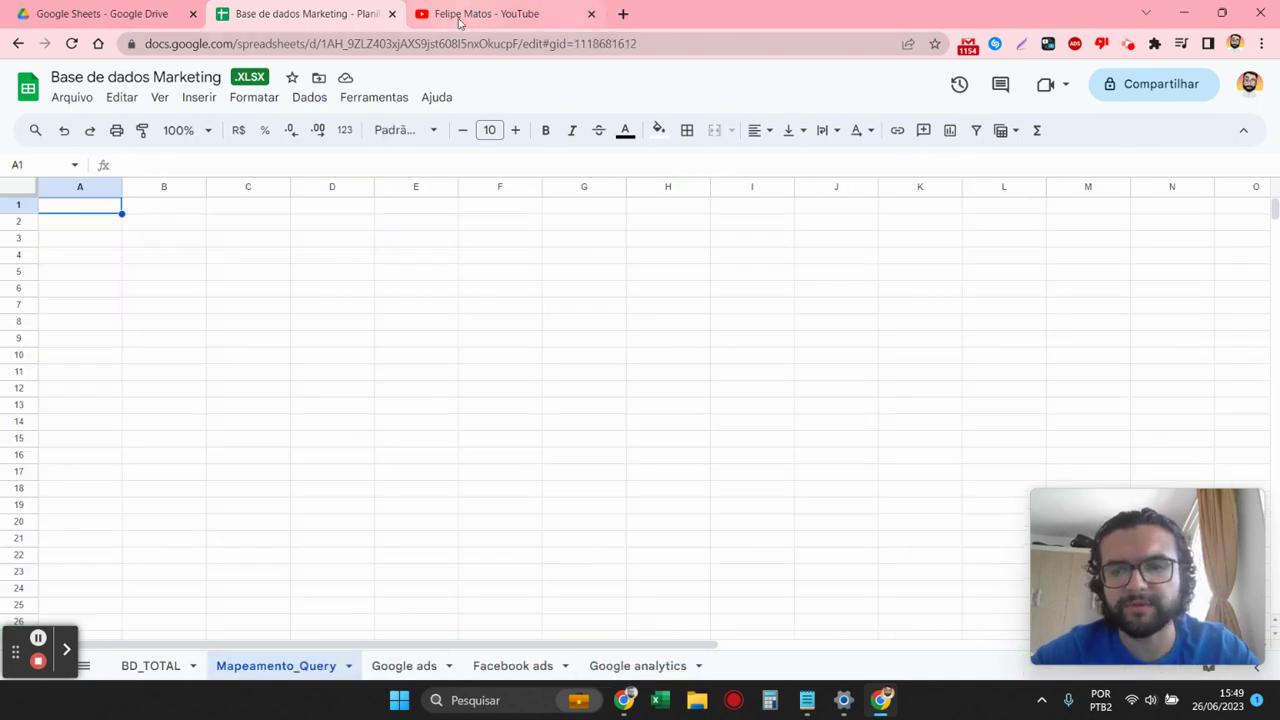
# - Recheck the source sheets and the empty BD_TOTAL sheet, then bring up the YouTube channel
pyautogui.click(426, 667)
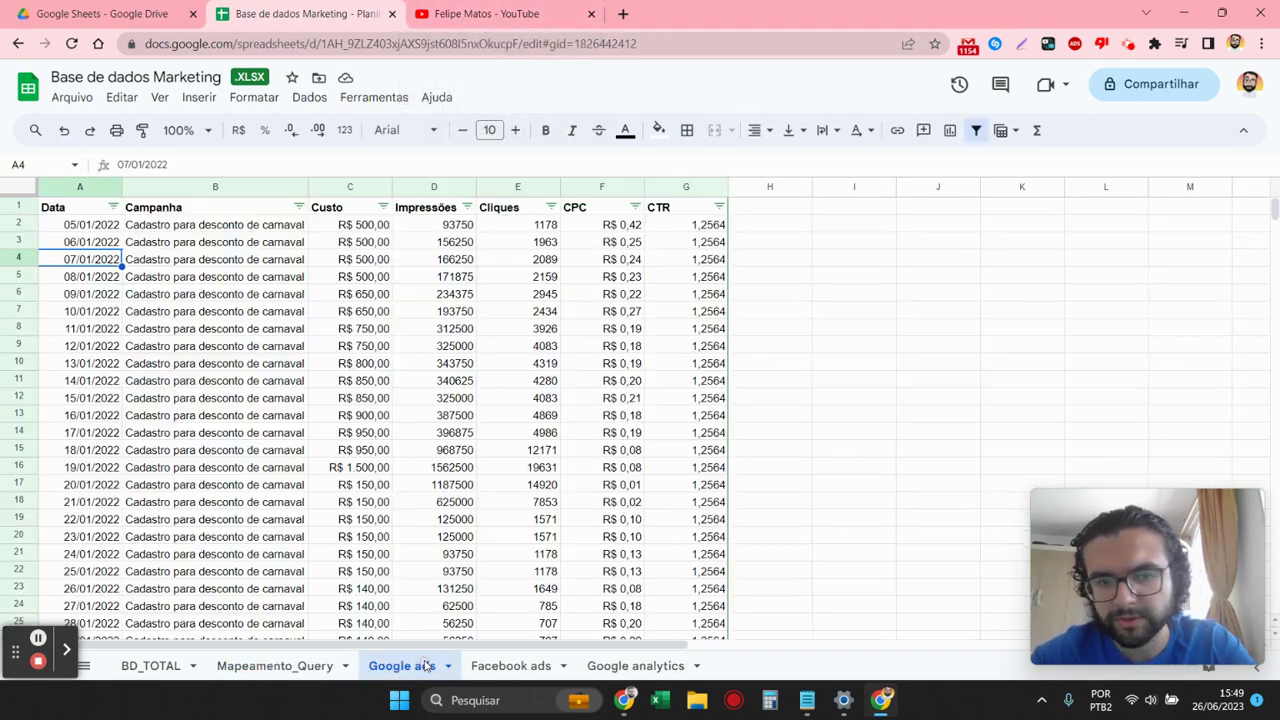
pyautogui.click(515, 667)
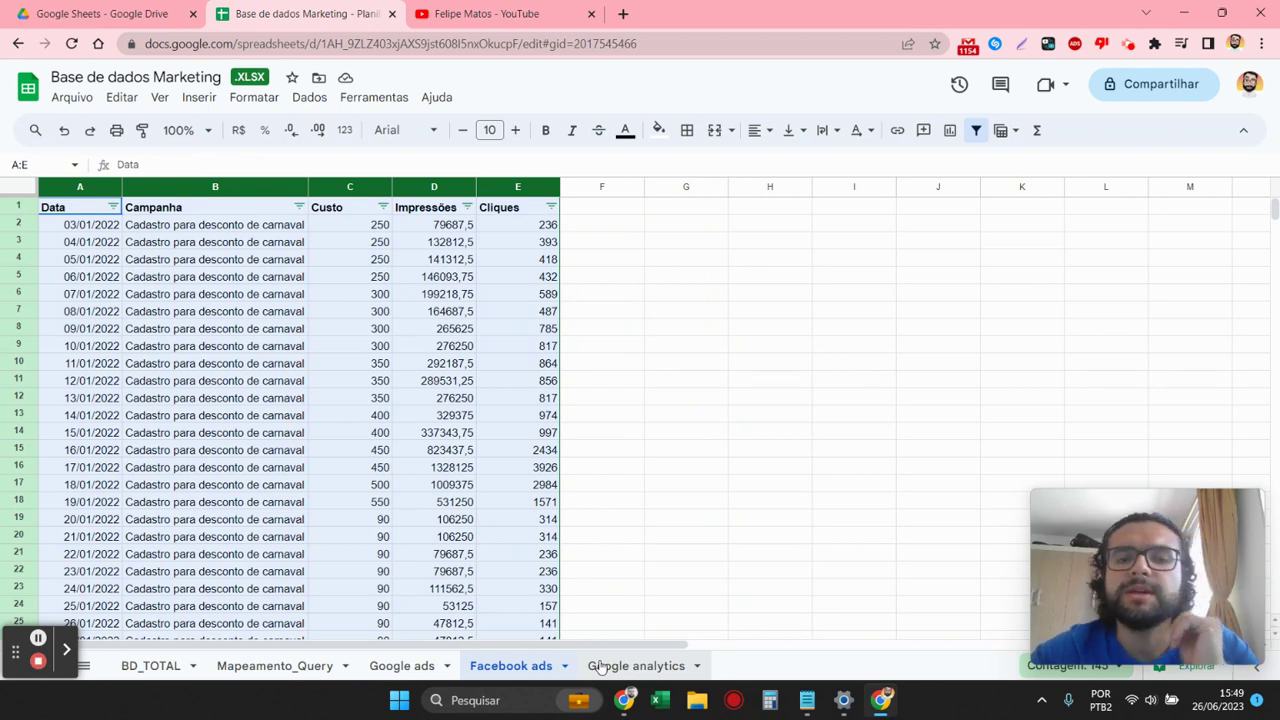
pyautogui.click(600, 667)
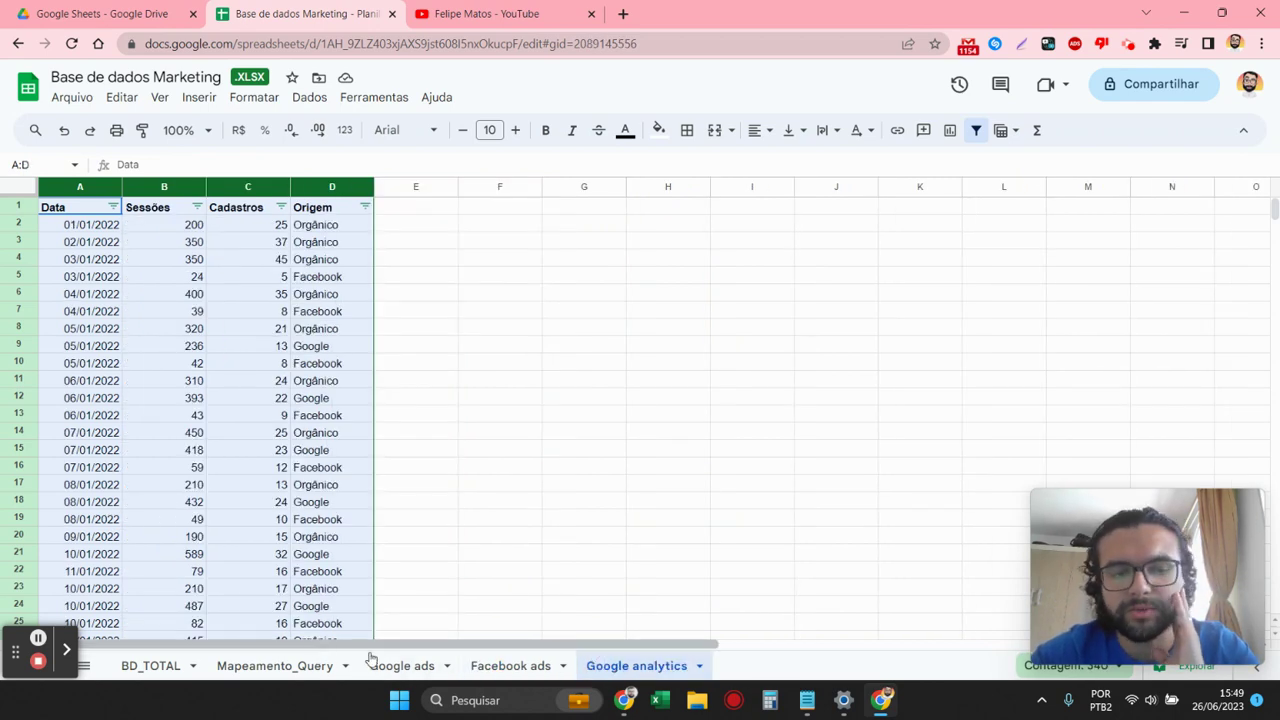
pyautogui.click(155, 667)
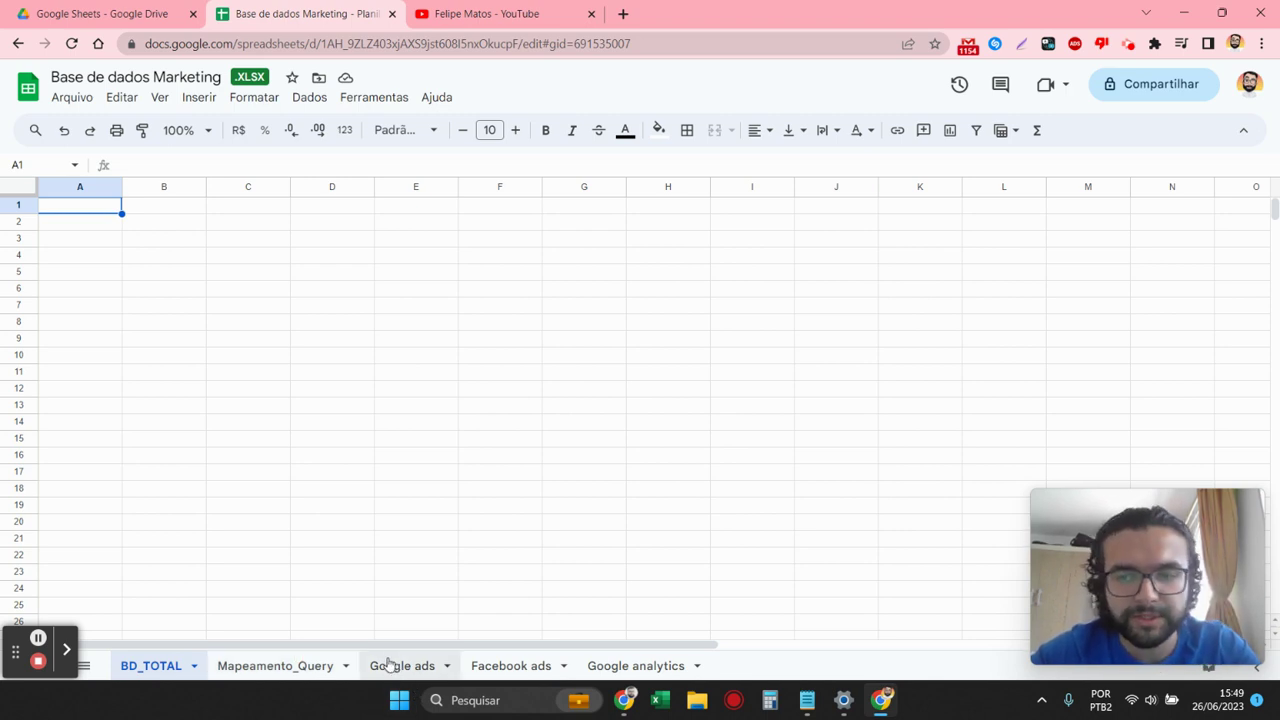
pyautogui.click(524, 16)
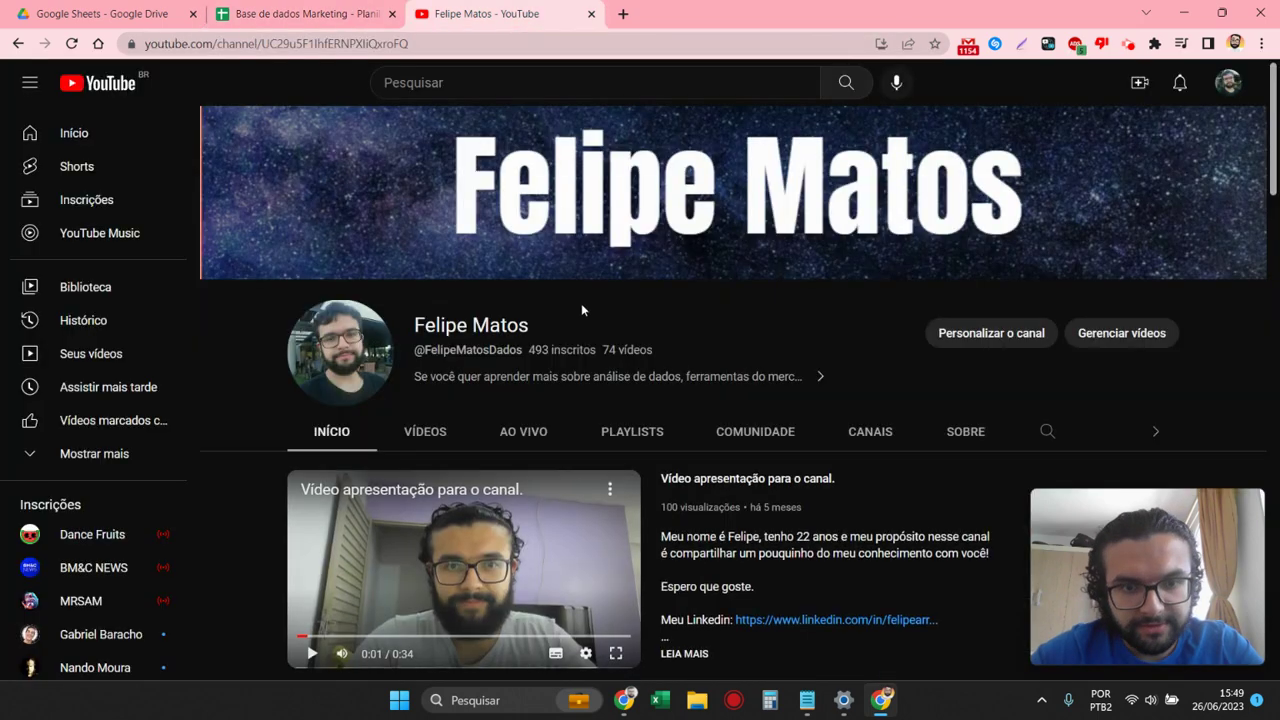
# - Open the Ads report video from the channel page in a new browser tab
pyautogui.scroll(-10, 610, 400)
pyautogui.scroll(-5, 636, 483)
pyautogui.scroll(-5, 622, 467)
pyautogui.scroll(-3, 622, 467)
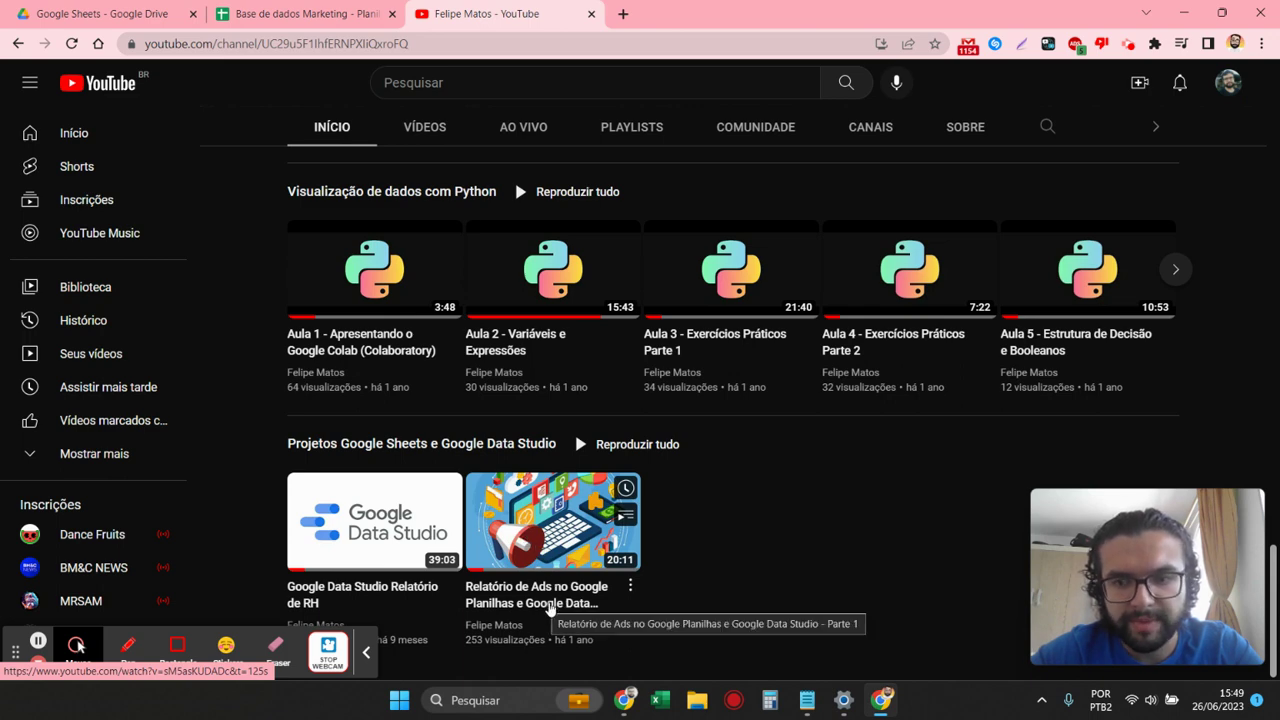
pyautogui.rightClick(514, 545)
pyautogui.click(630, 217)
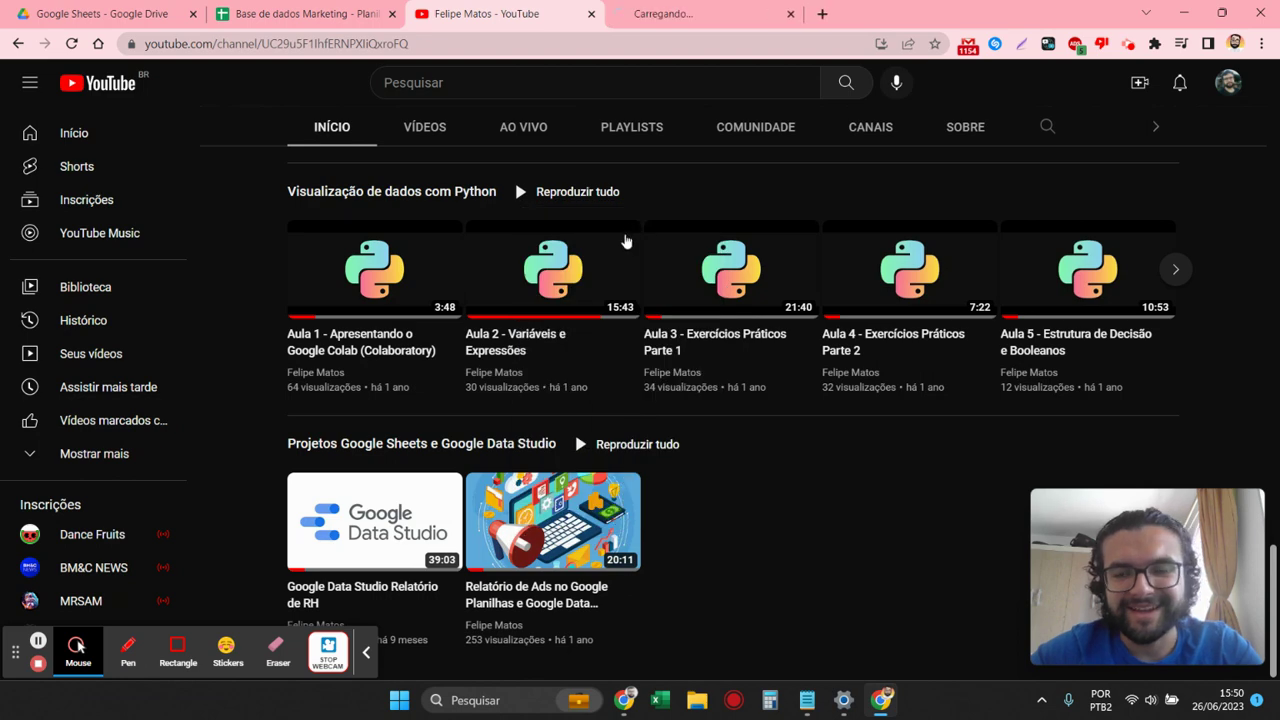
pyautogui.click(300, 13)
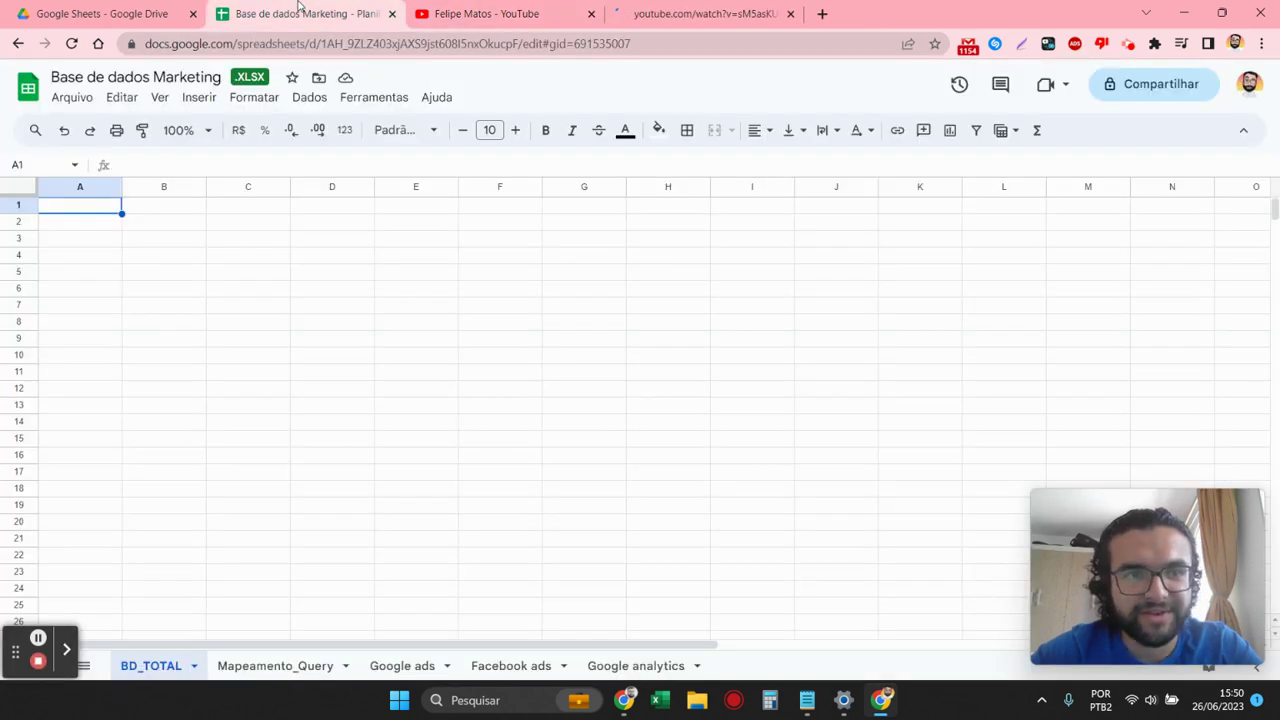
# - Pause the Ads report video, close its tab and return to the marketing workbook
pyautogui.click(680, 6)
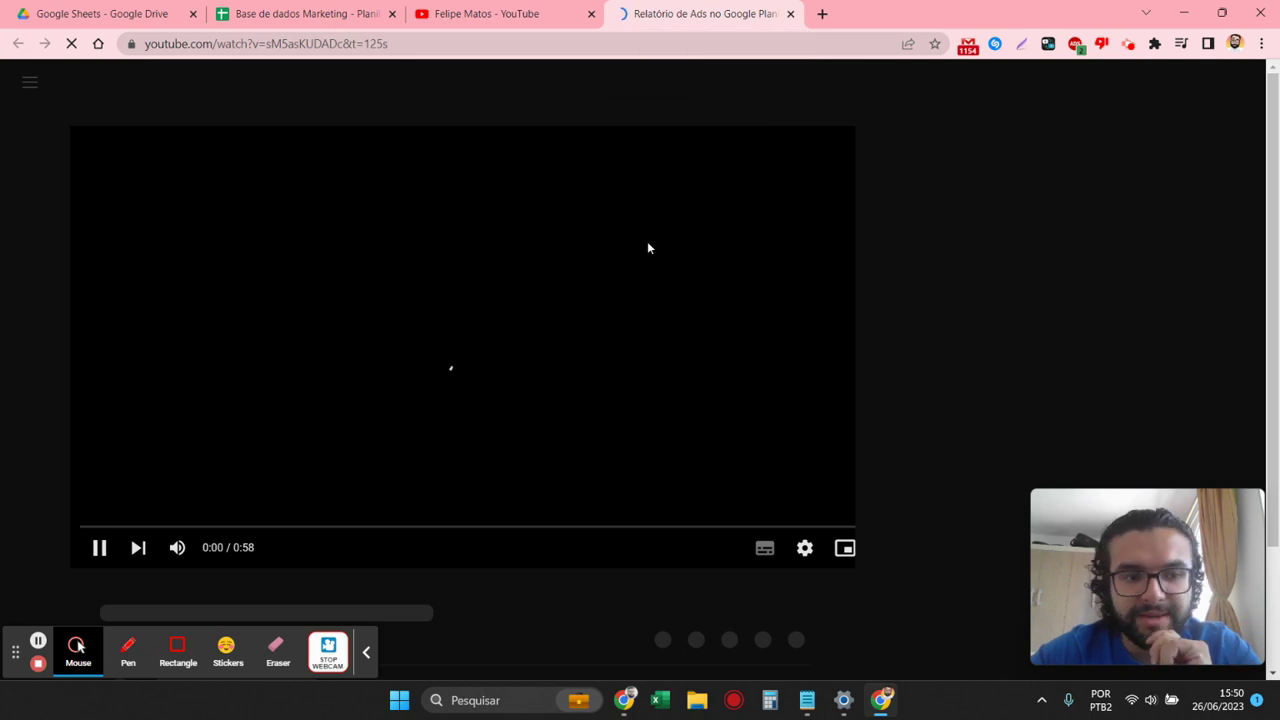
pyautogui.click(647, 248)
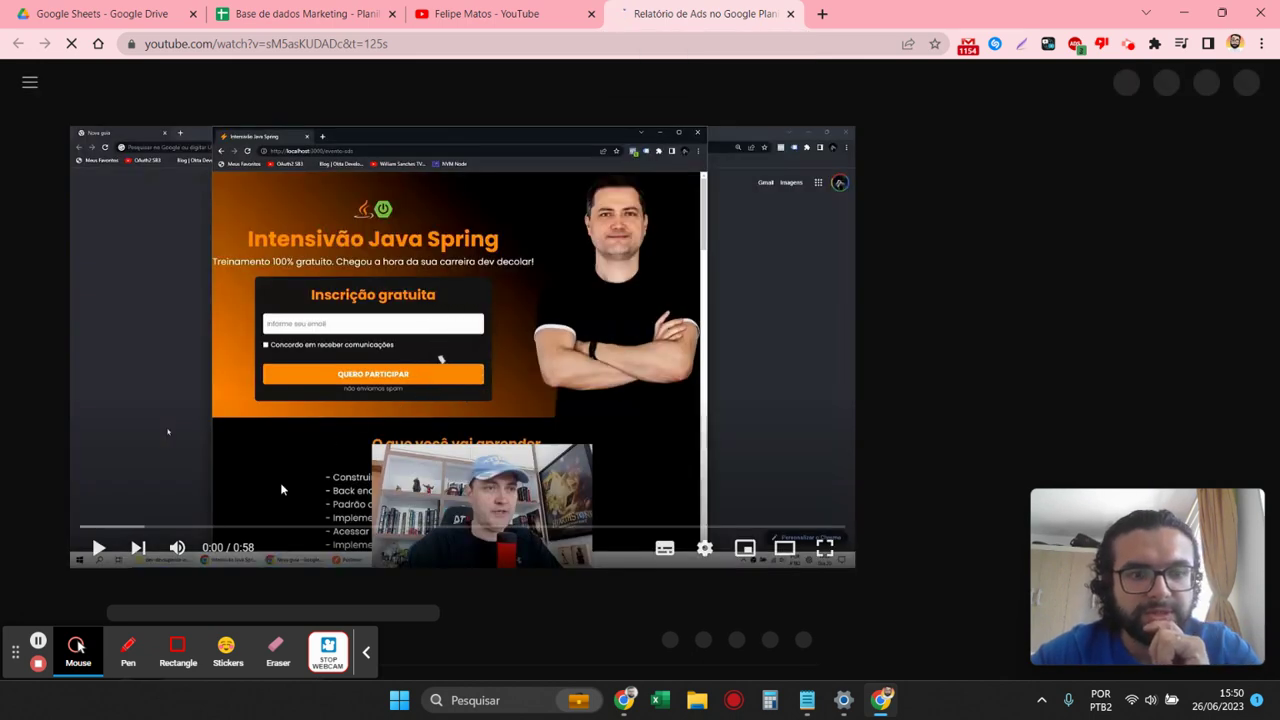
pyautogui.click(790, 14)
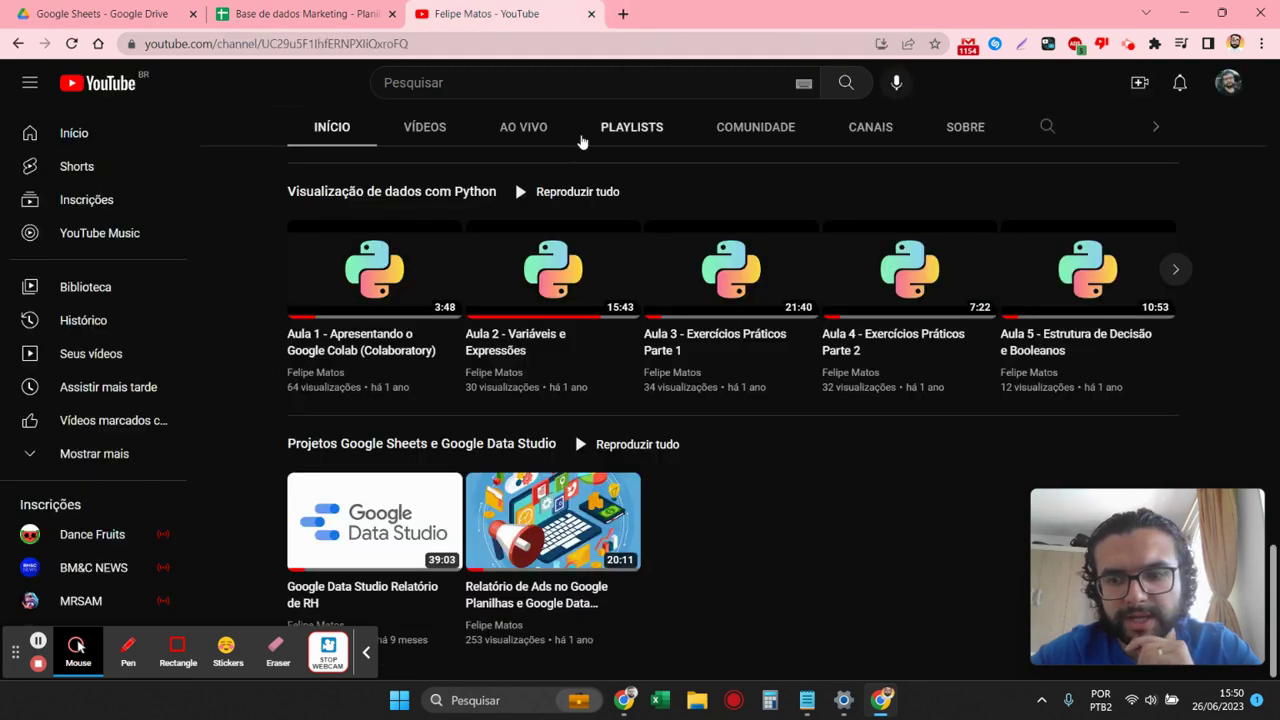
pyautogui.moveTo(374, 268)
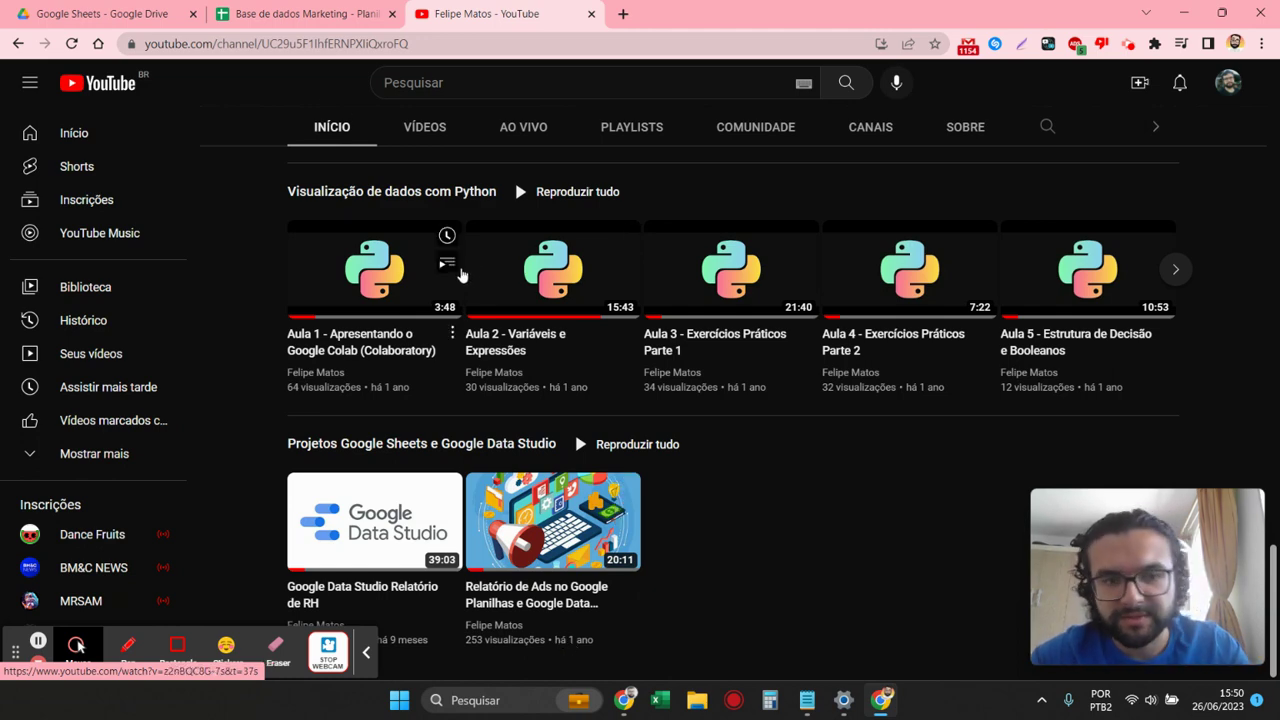
pyautogui.click(287, 10)
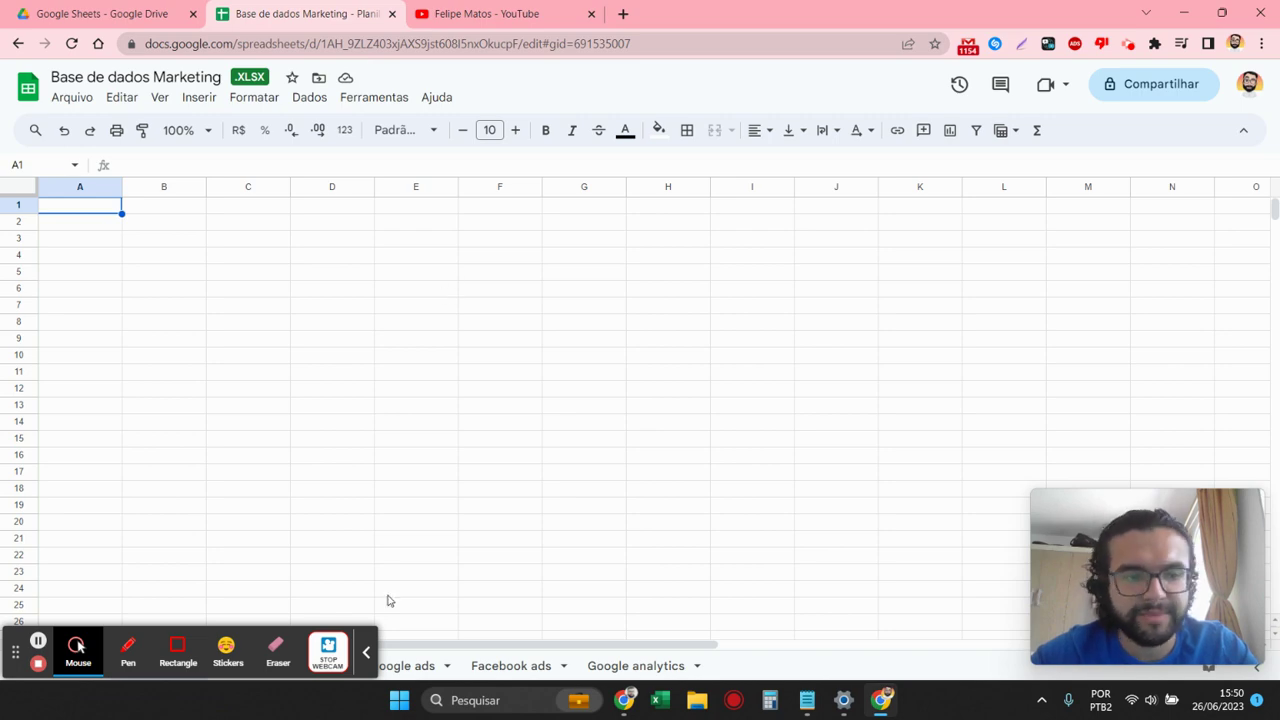
# - Compare the Google ads and Facebook ads columns, ending on empty cell H1 of Google ads
pyautogui.click(370, 654)
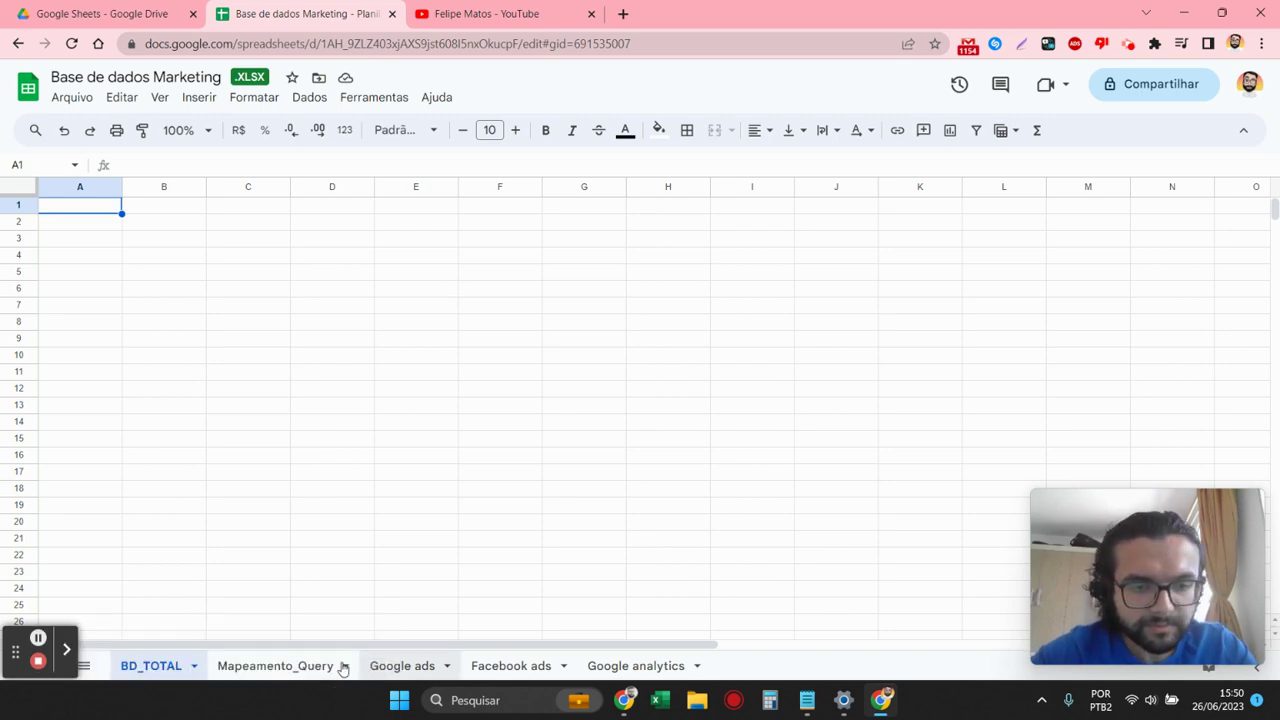
pyautogui.click(395, 666)
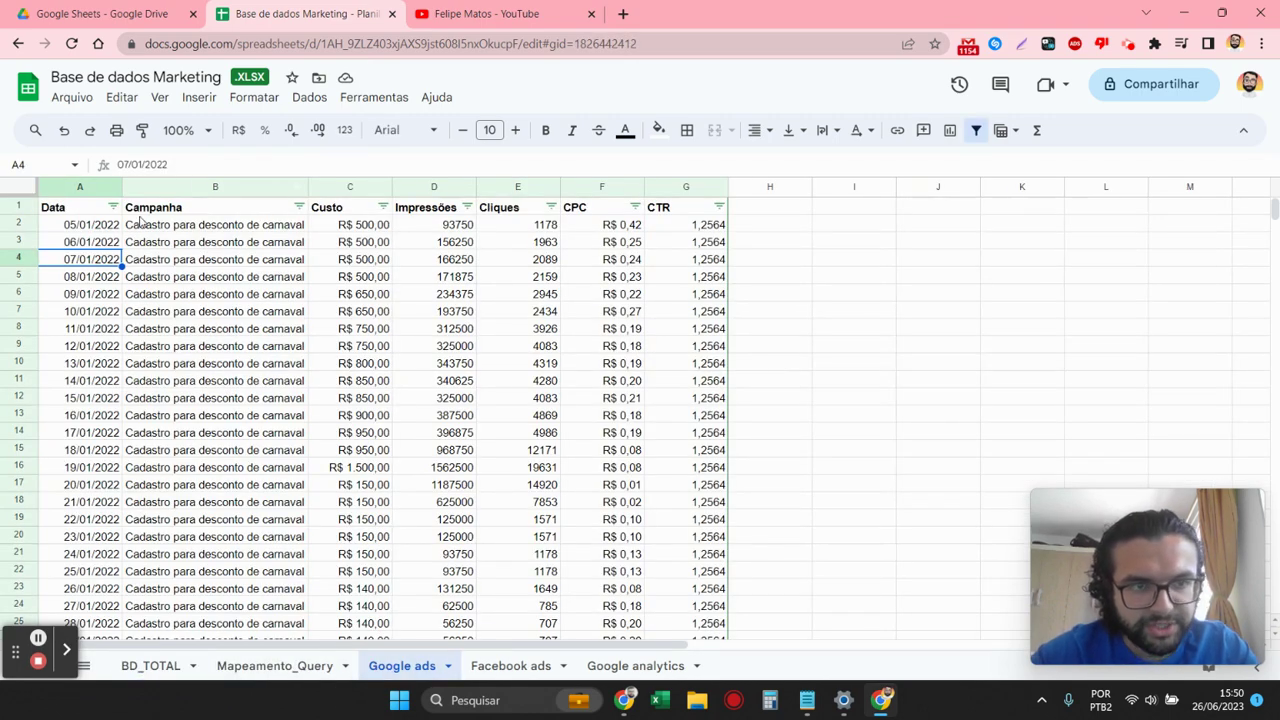
pyautogui.click(95, 209)
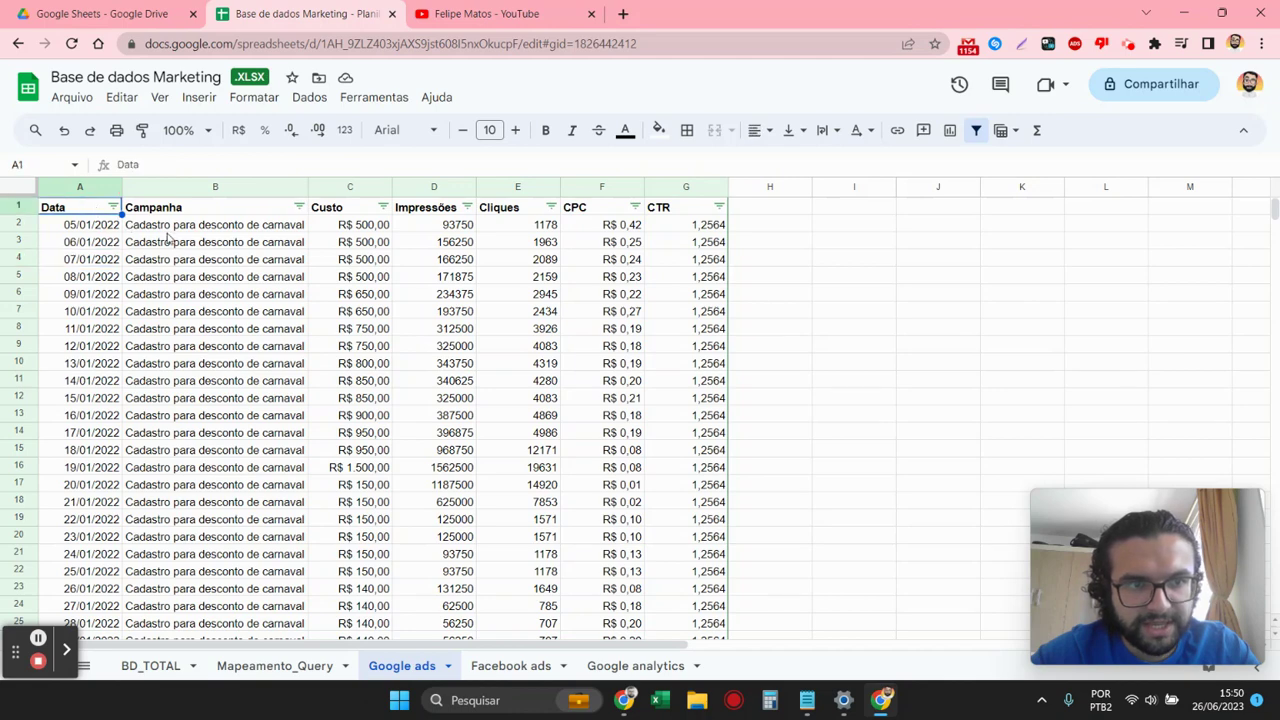
pyautogui.click(511, 665)
pyautogui.click(600, 432)
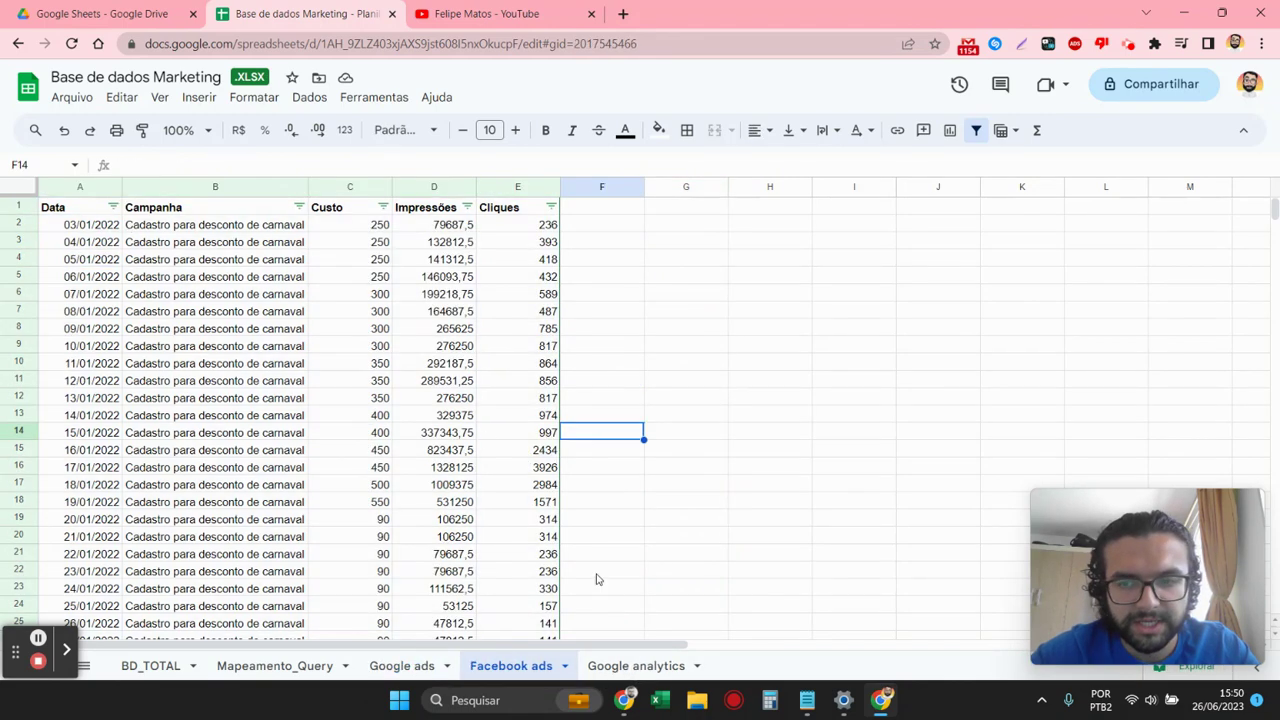
pyautogui.click(408, 666)
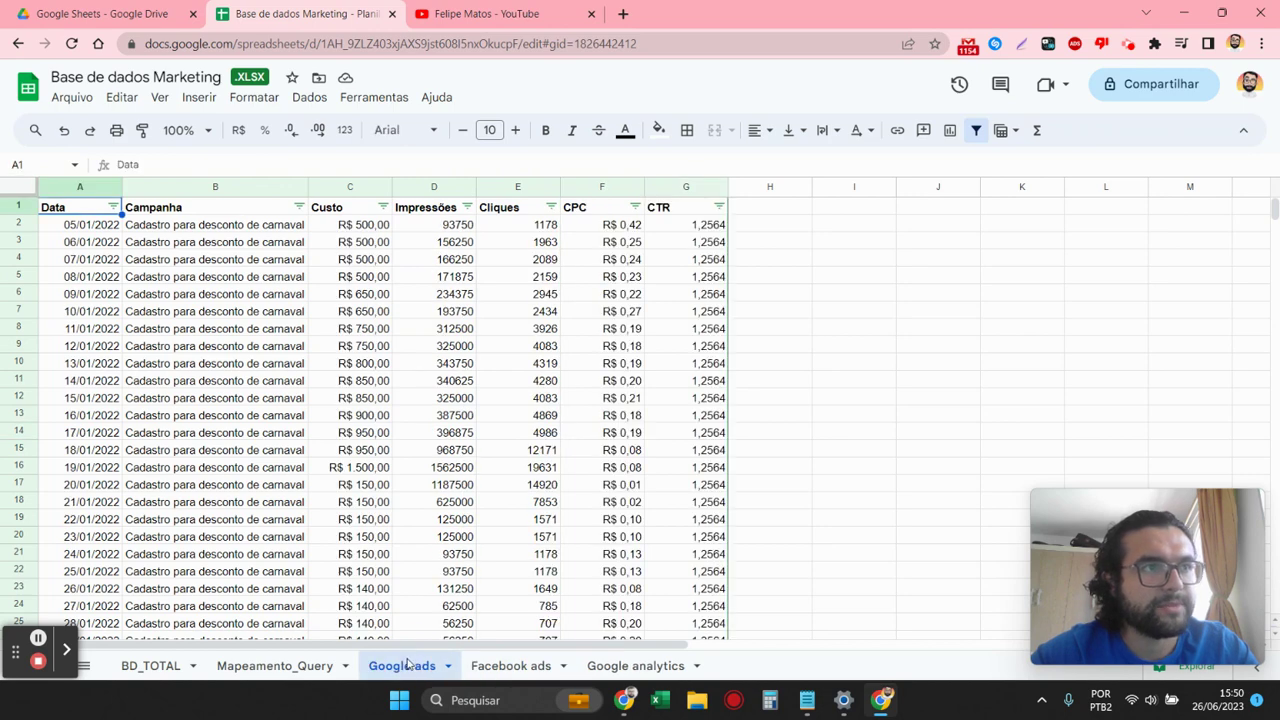
pyautogui.click(743, 213)
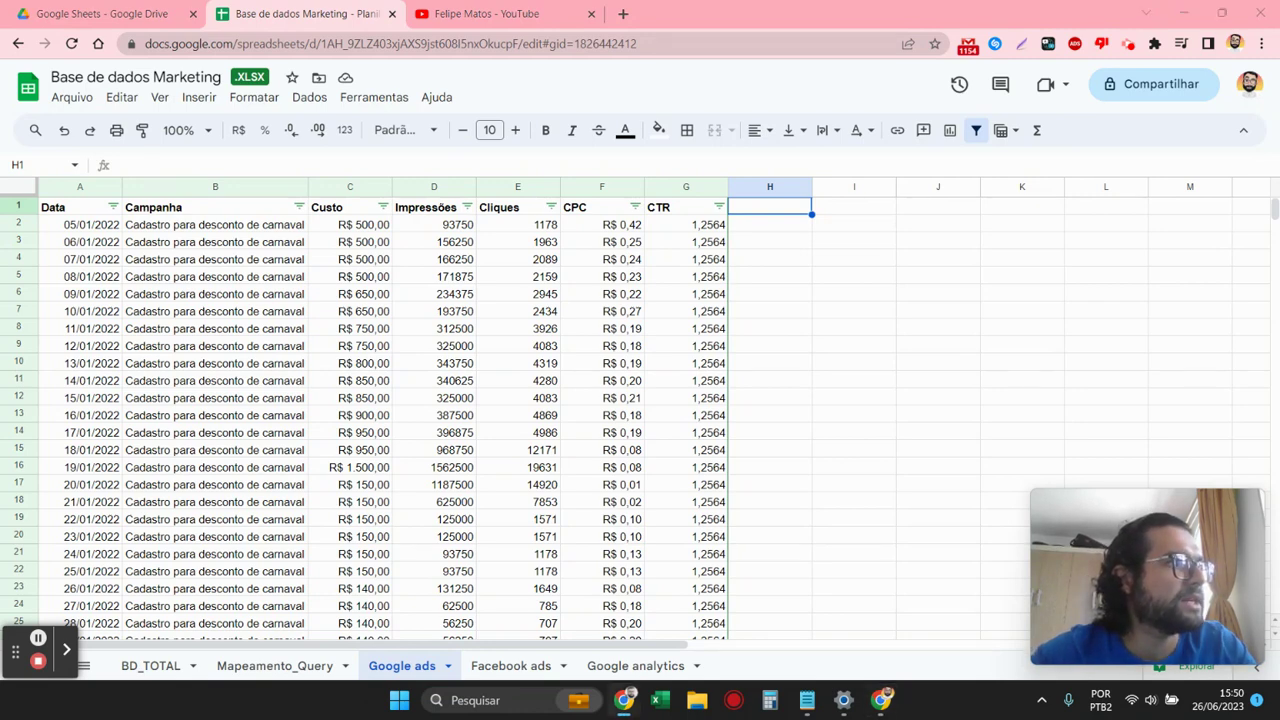
# - Head column H of the Google ads sheet 'Canal', correcting the initial typo
pyautogui.click(738, 214)
pyautogui.write('Cana')
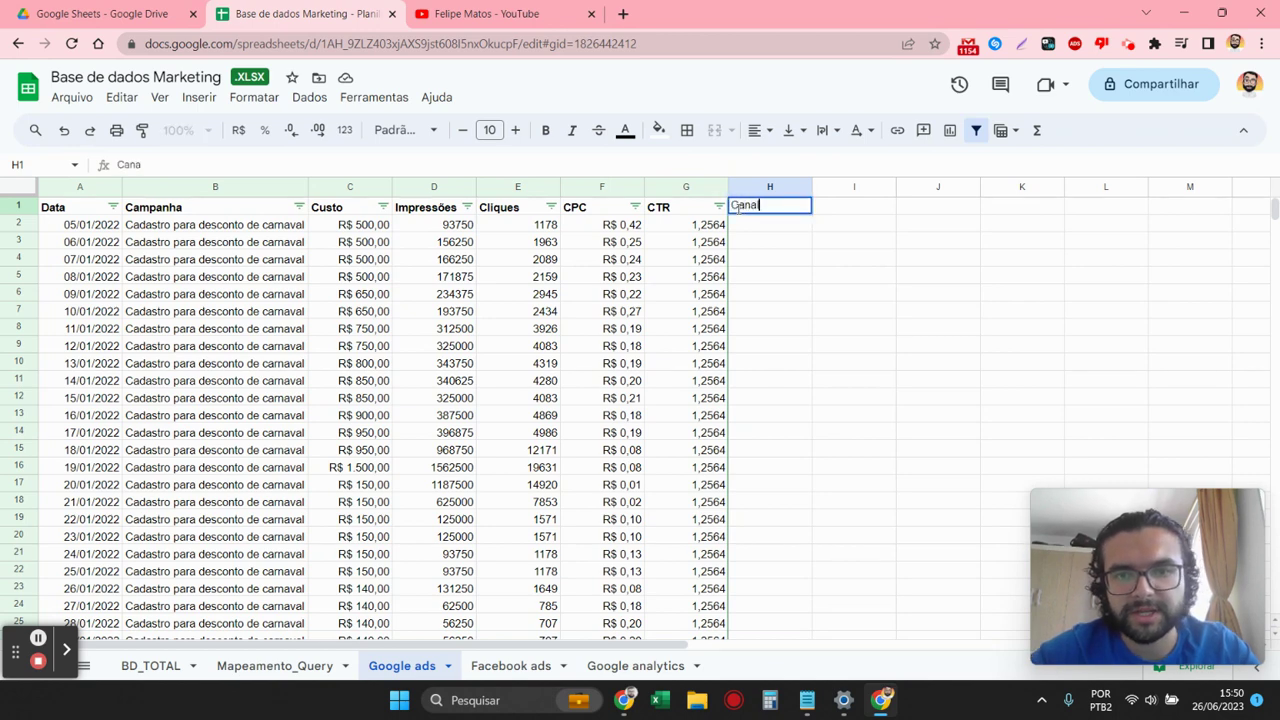
pyautogui.write('la')
pyautogui.press('Return')
pyautogui.click(738, 210)
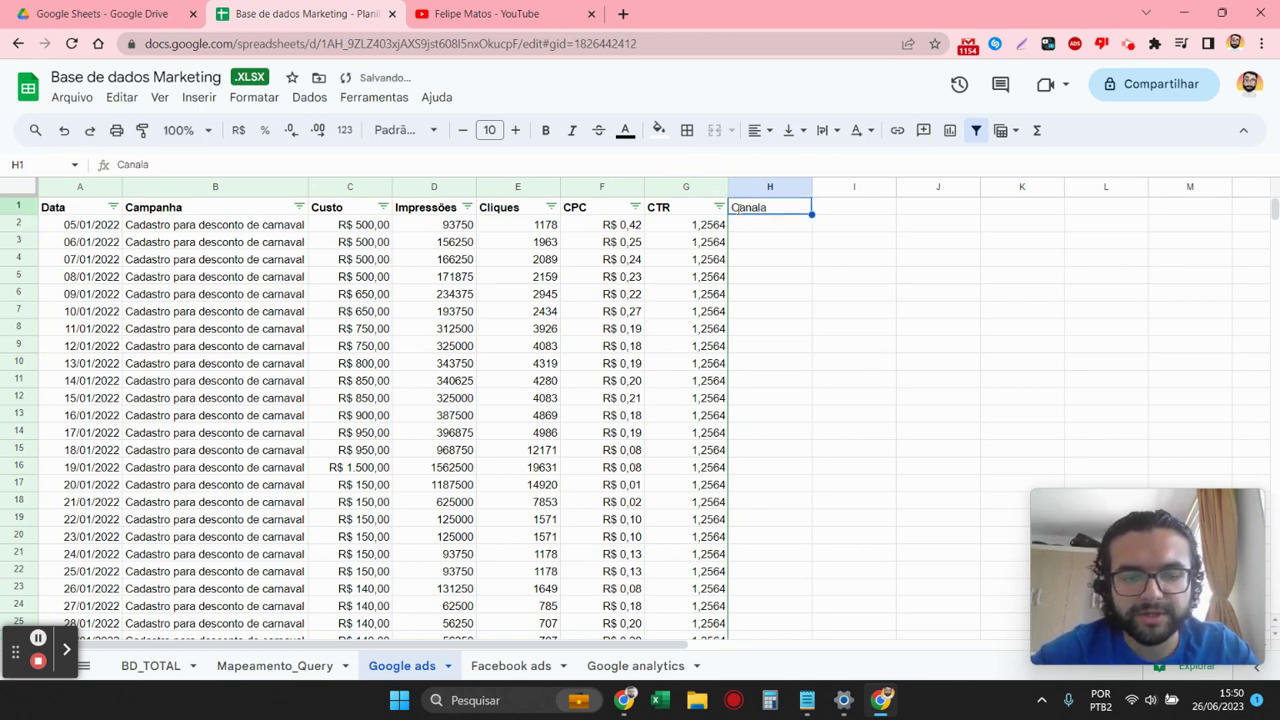
pyautogui.write('Canal')
pyautogui.press('Return')
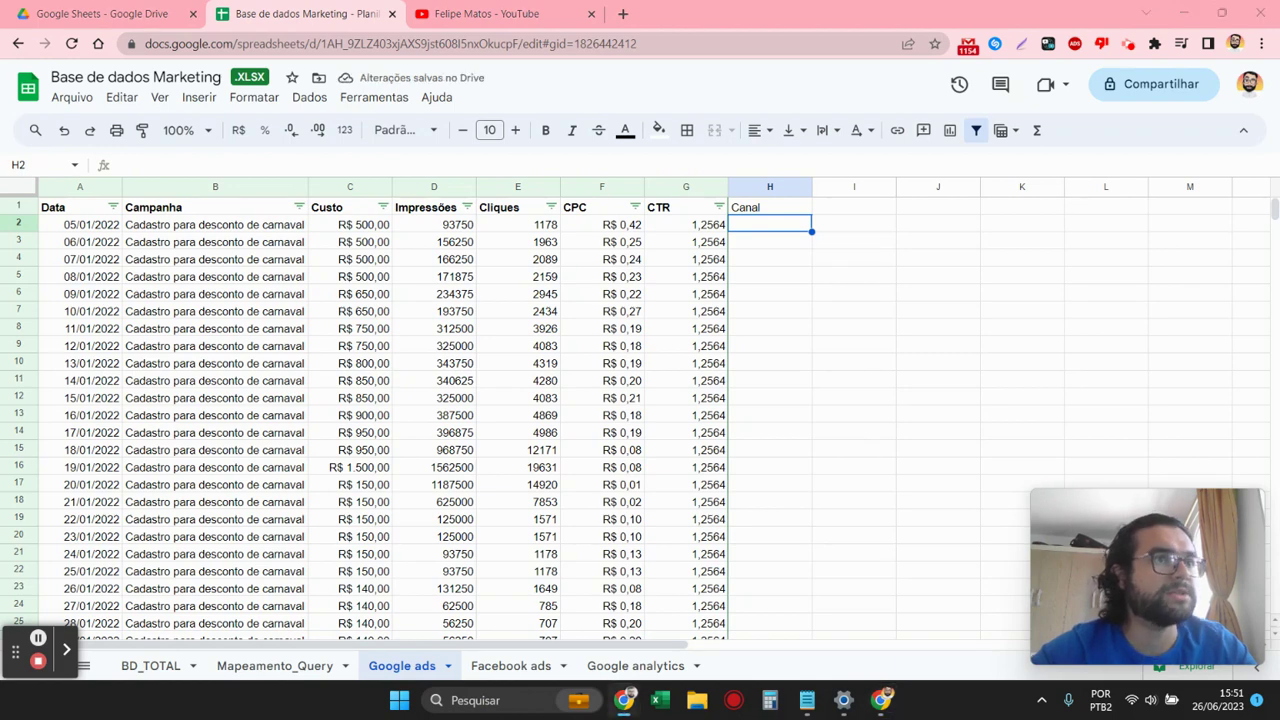
# - Enter =ARRAYFORMULA(SE(ÉCÉL.VAZIA(A2:A);"";"Google Ads")) in H2
pyautogui.click(773, 222)
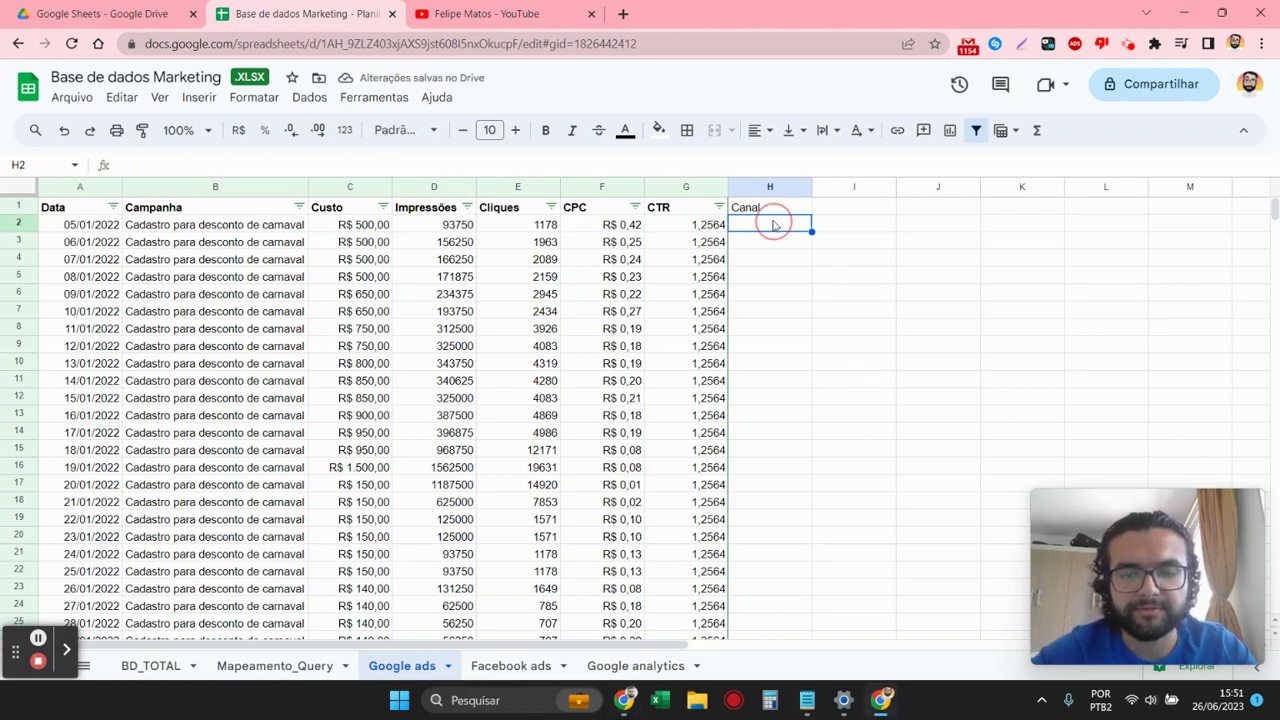
pyautogui.write('=arr')
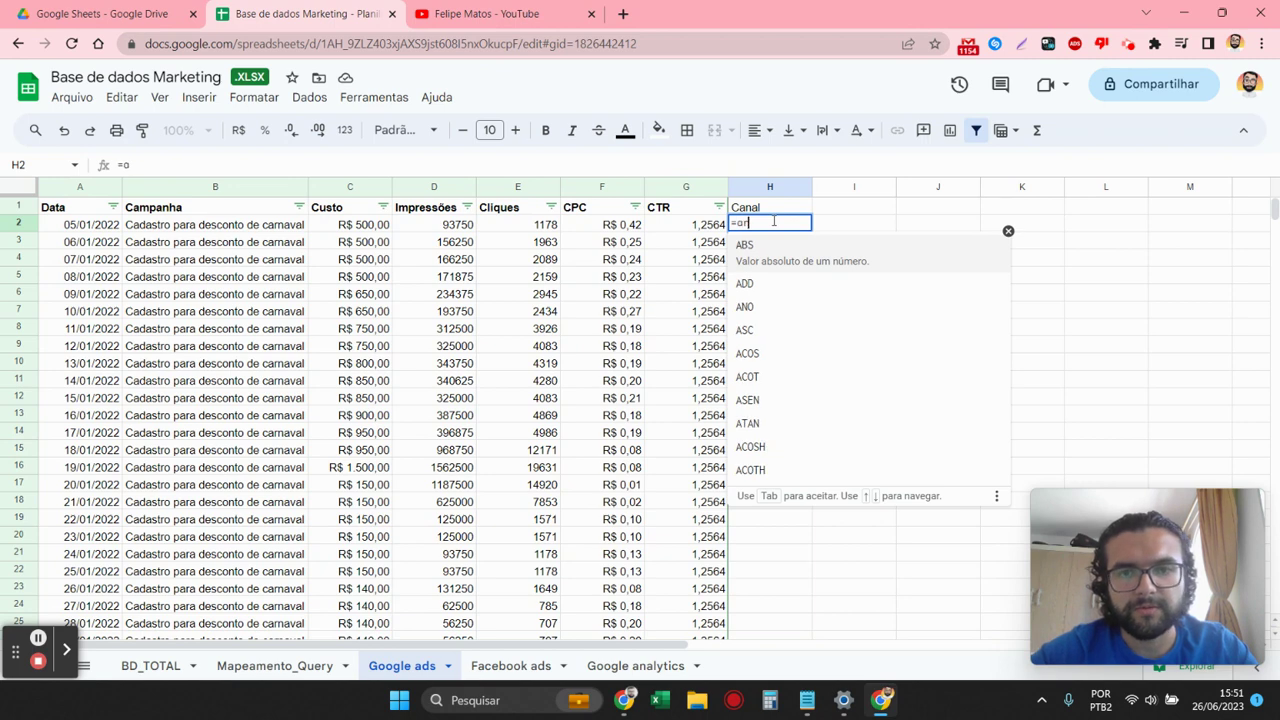
pyautogui.write('yda')
pyautogui.press('BackSpace')
pyautogui.write('a')
pyautogui.press('Tab')
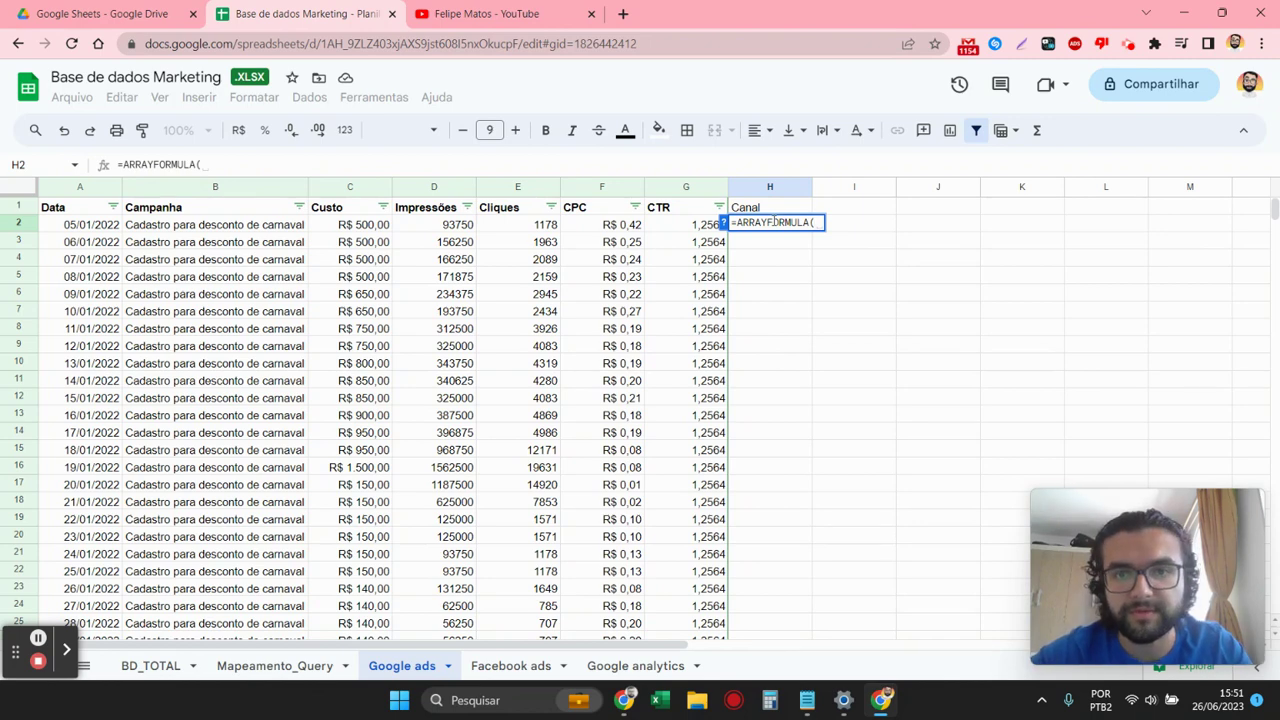
pyautogui.write('SE')
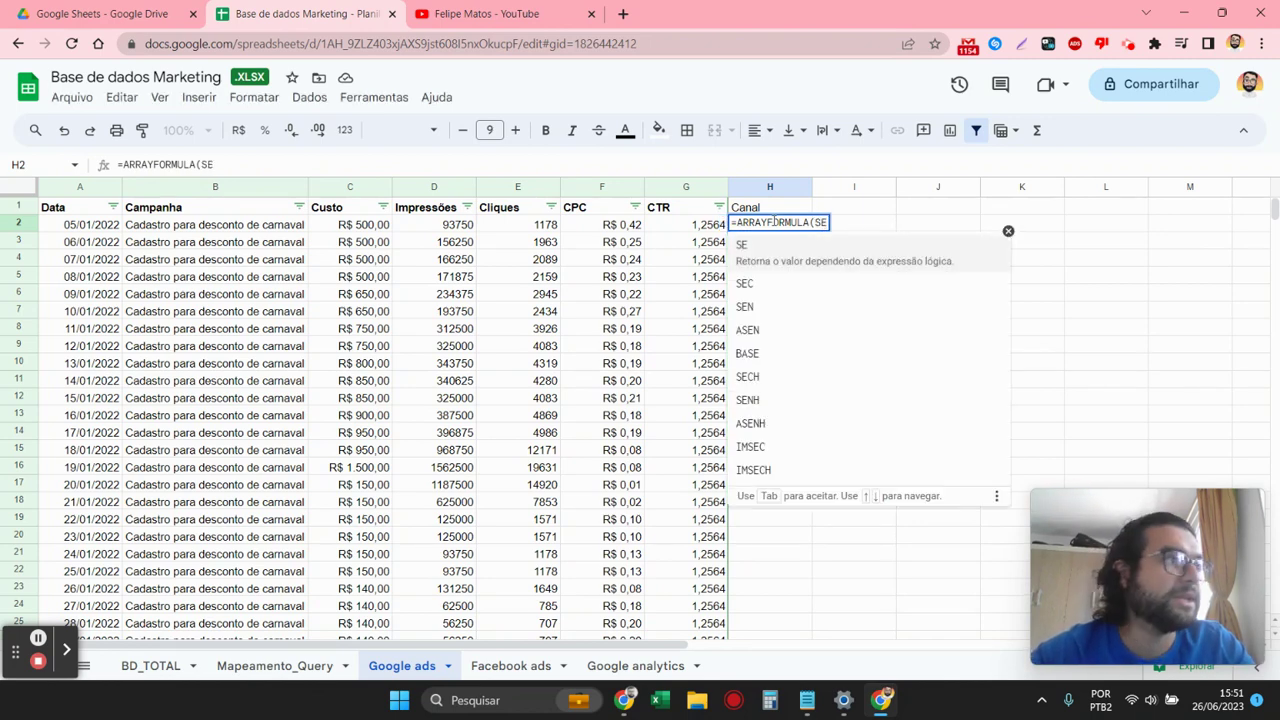
pyautogui.write('(É')
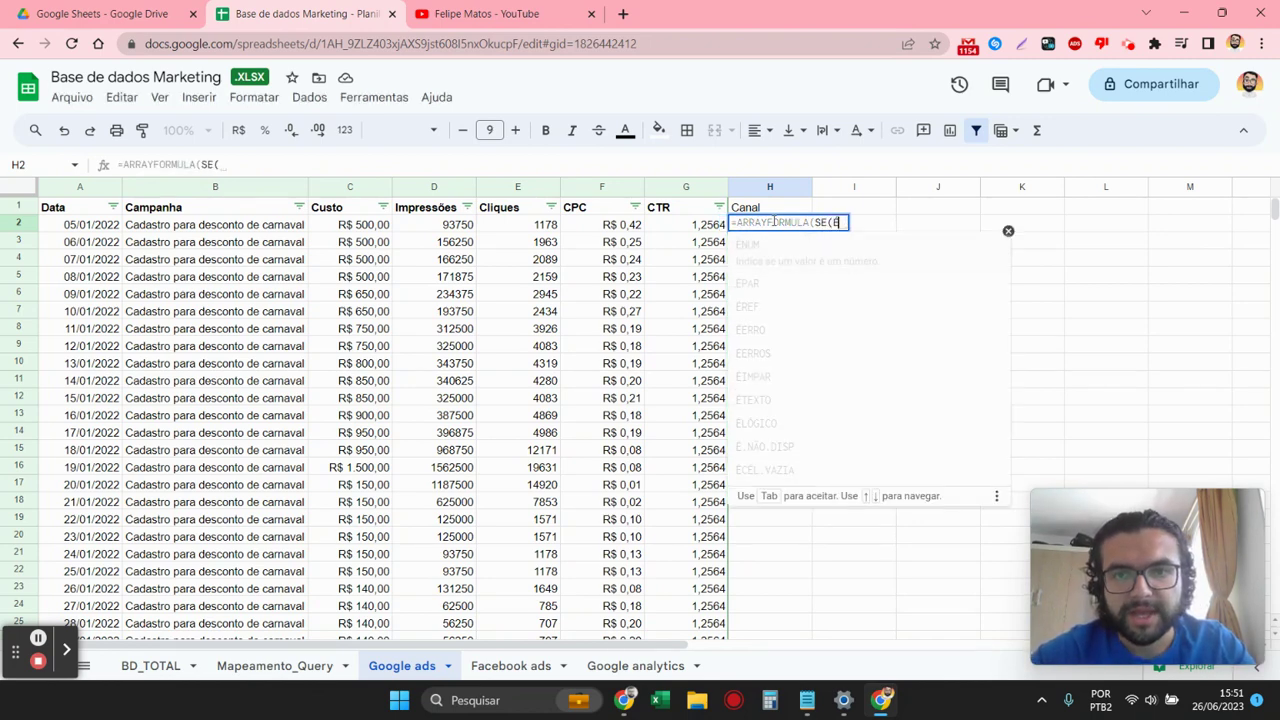
pyautogui.write('CEL')
pyautogui.press('Tab')
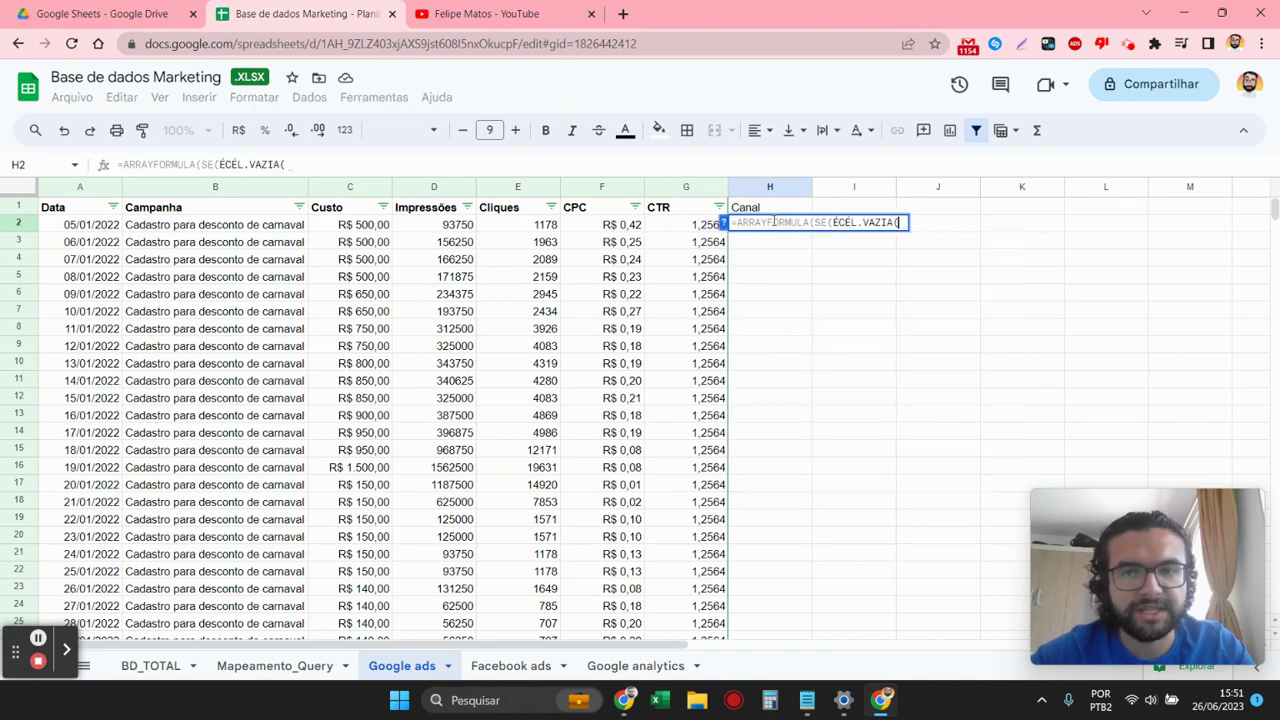
pyautogui.click(68, 228)
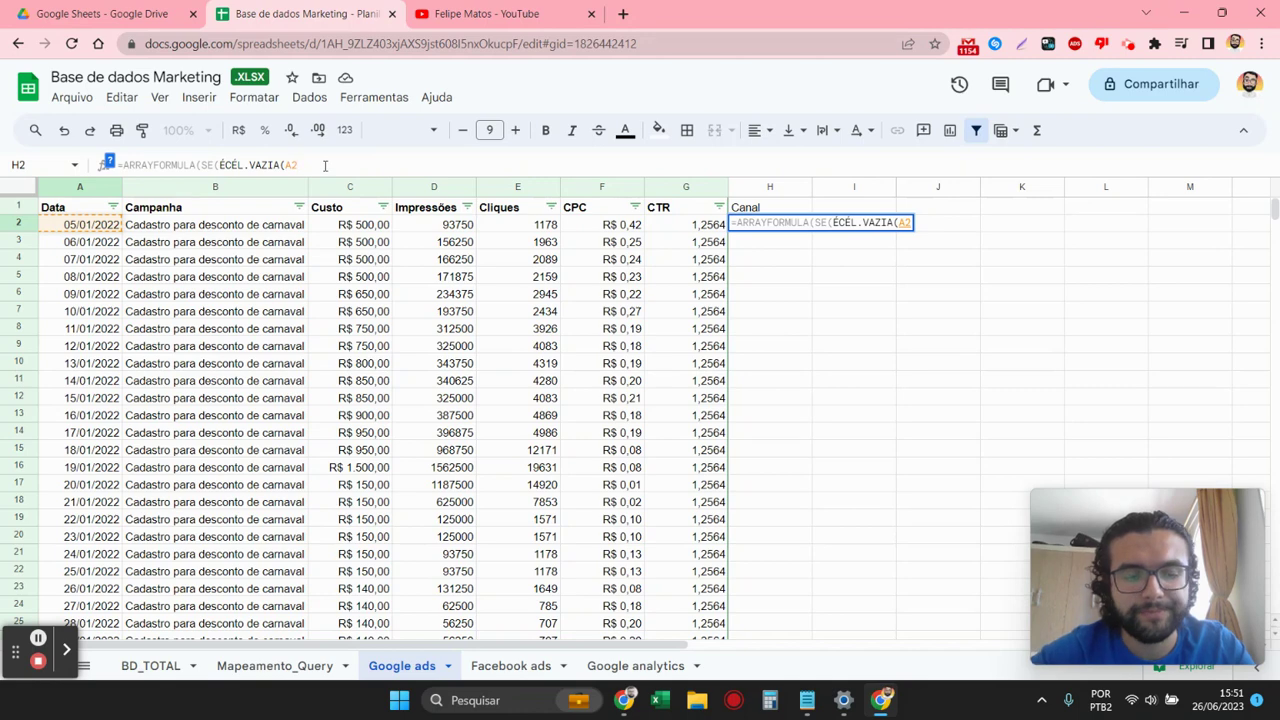
pyautogui.write(':A')
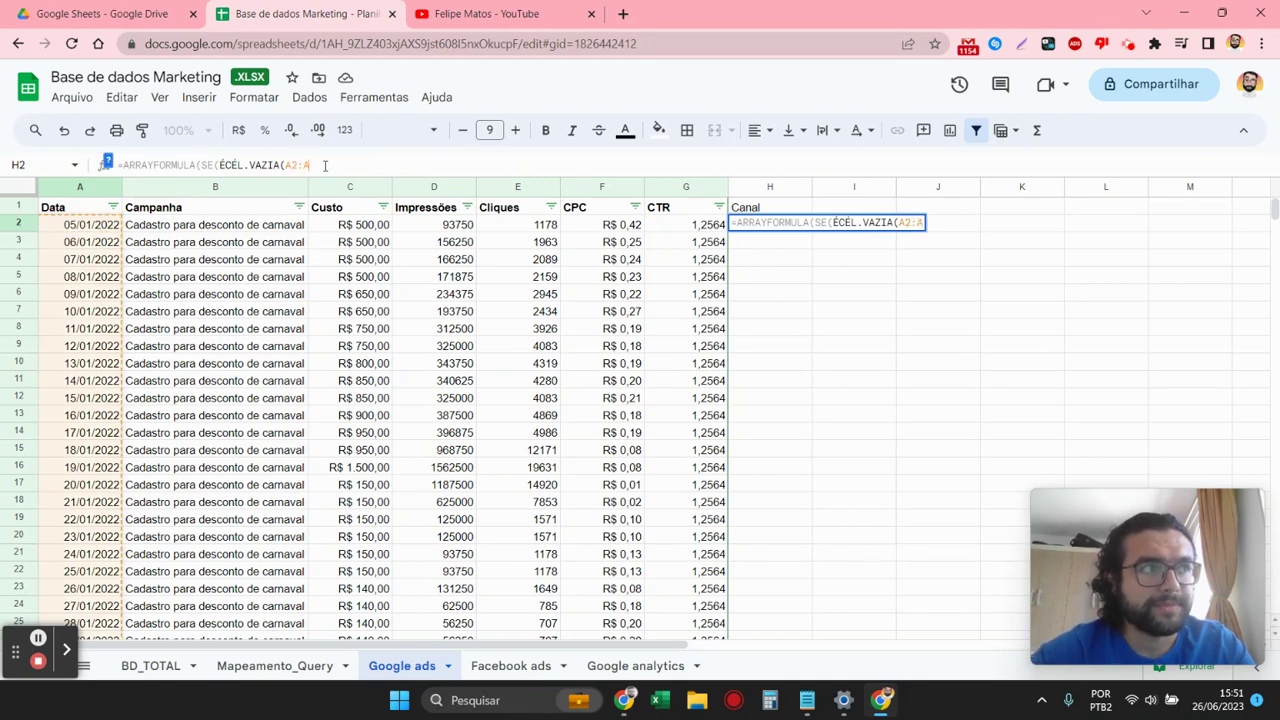
pyautogui.write(');')
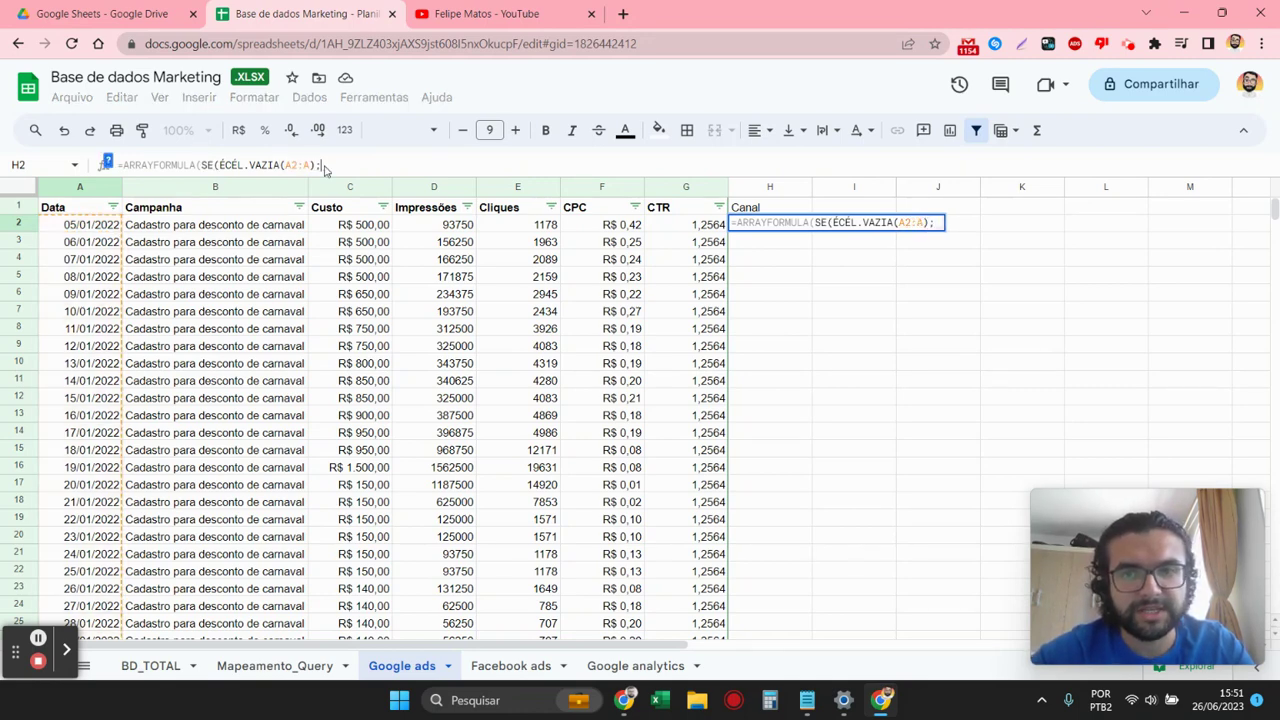
pyautogui.write('"')
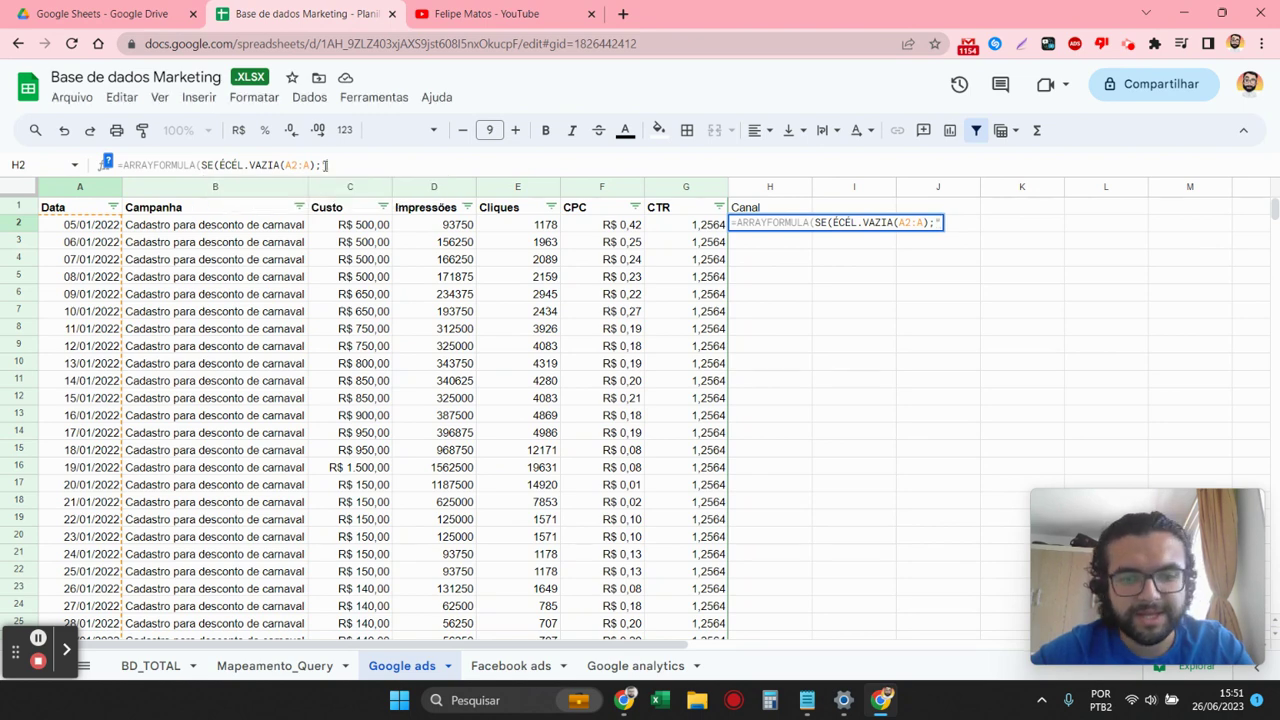
pyautogui.write('";')
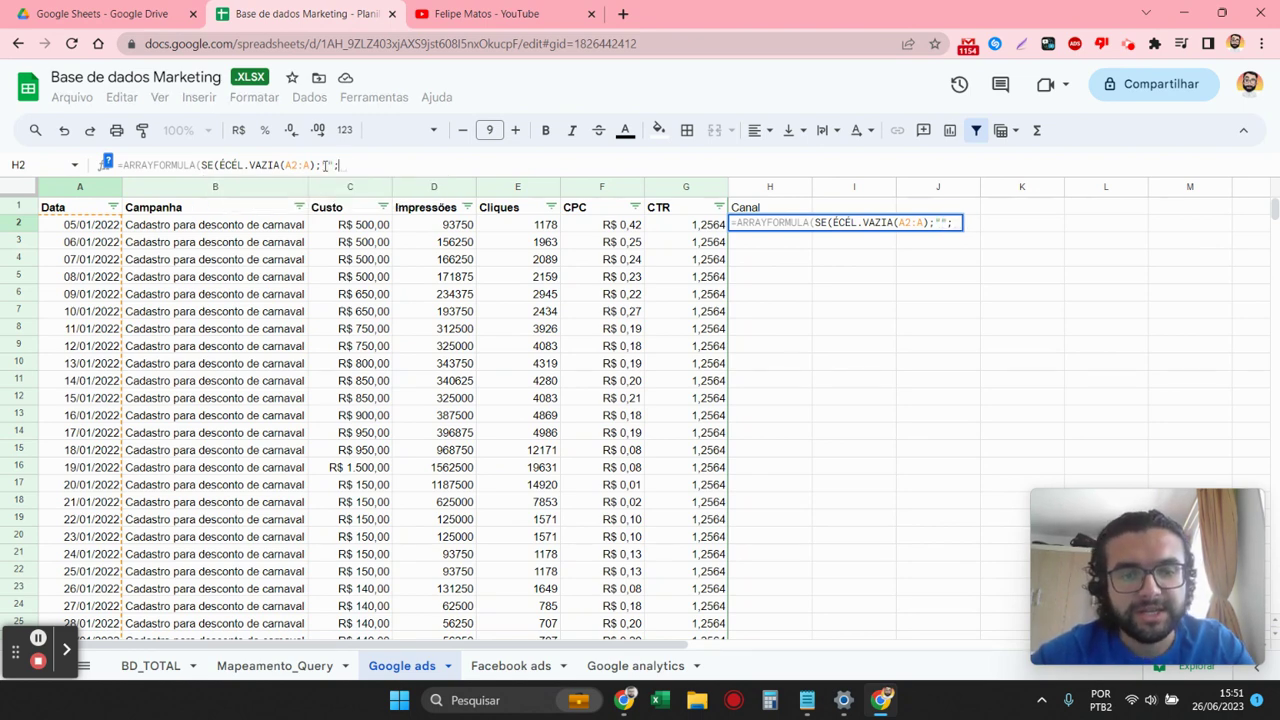
pyautogui.write('"')
pyautogui.write('goo')
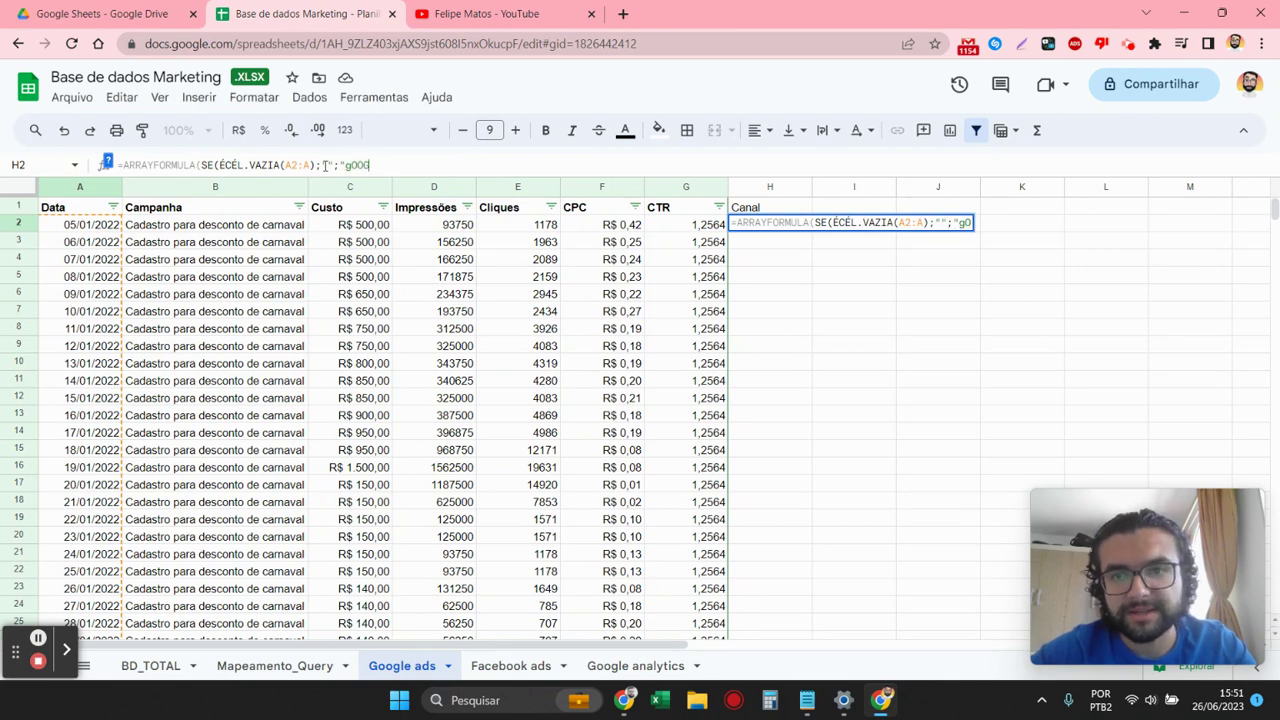
pyautogui.press('BackSpace')
pyautogui.press('BackSpace')
pyautogui.press('BackSpace')
pyautogui.write('G')
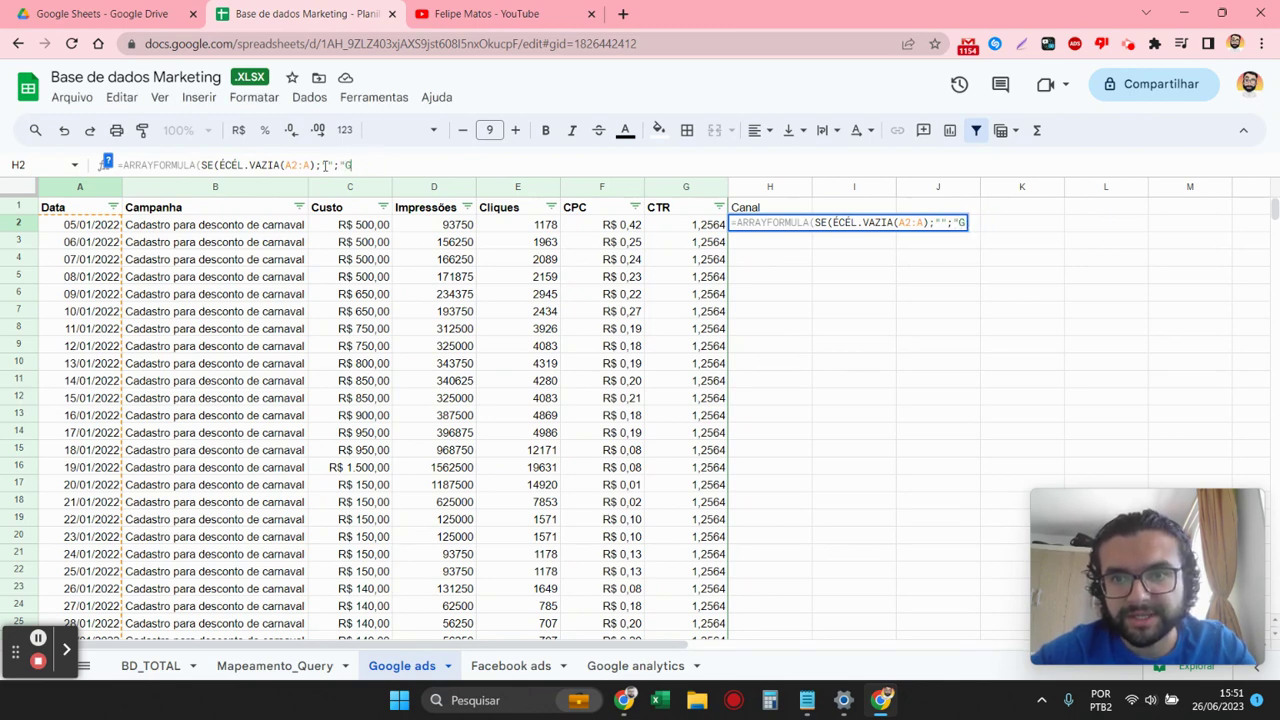
pyautogui.write('oogle ')
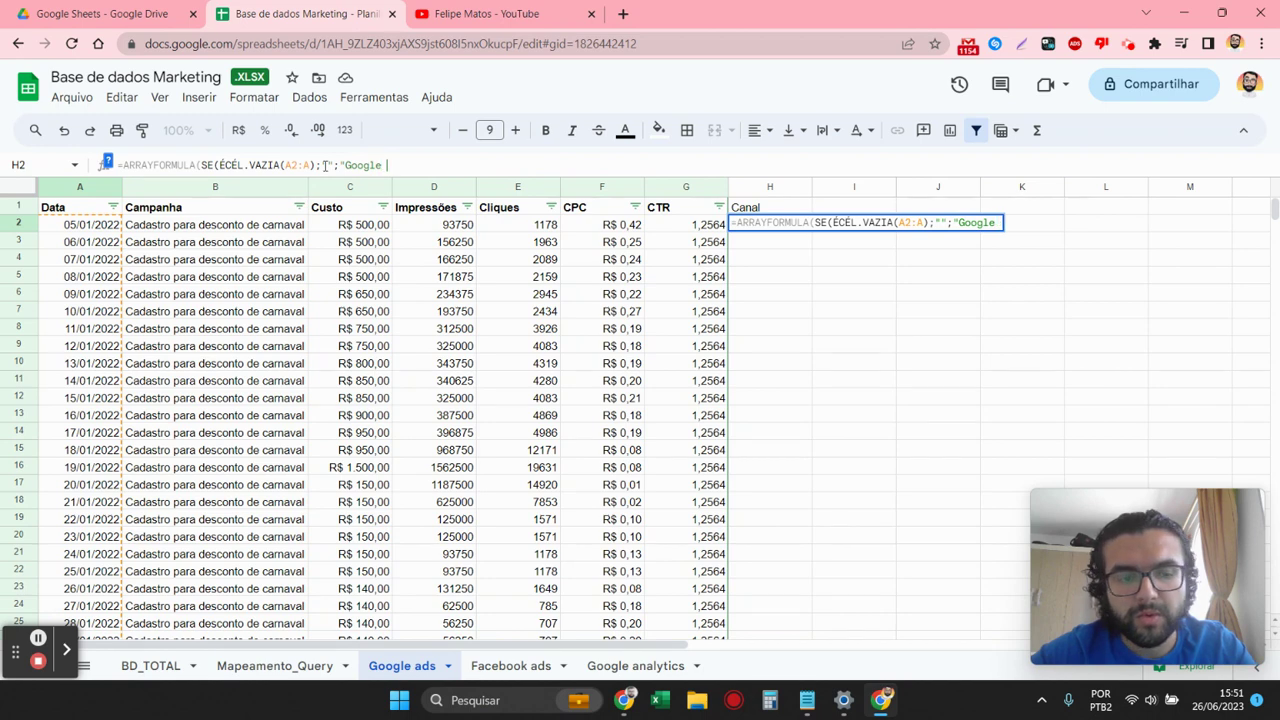
pyautogui.write('Ads"')
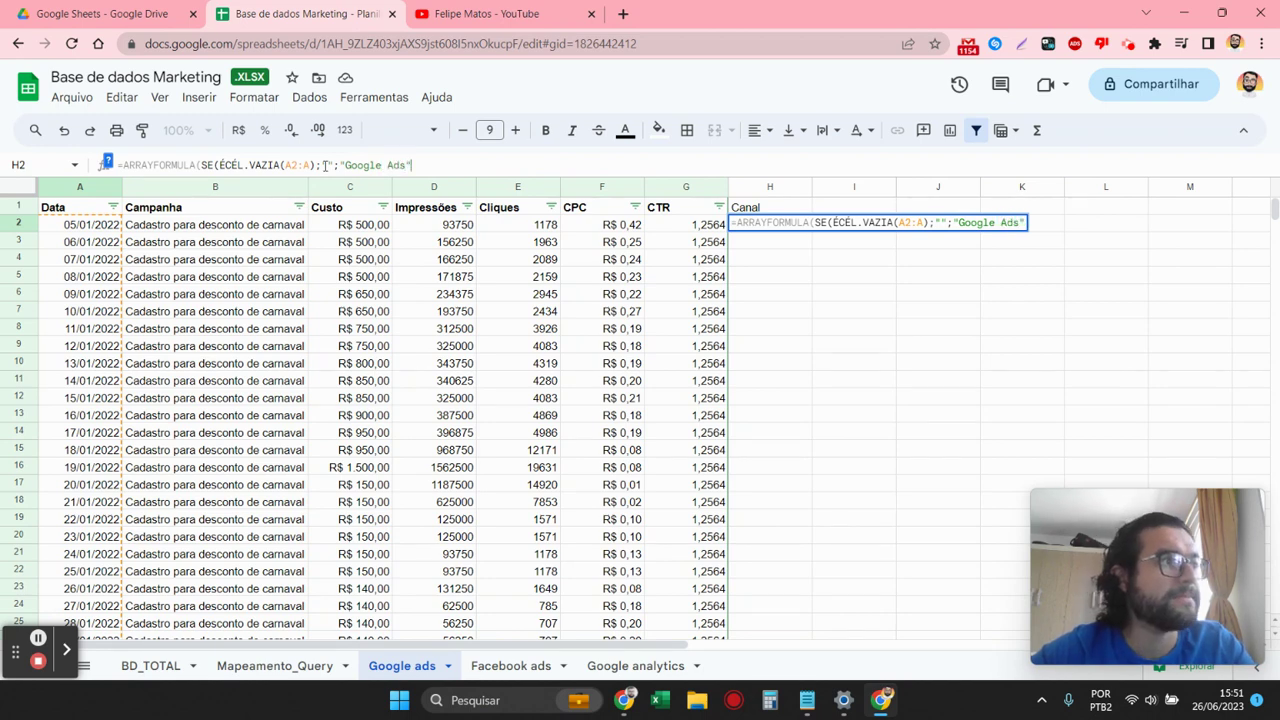
pyautogui.write('))')
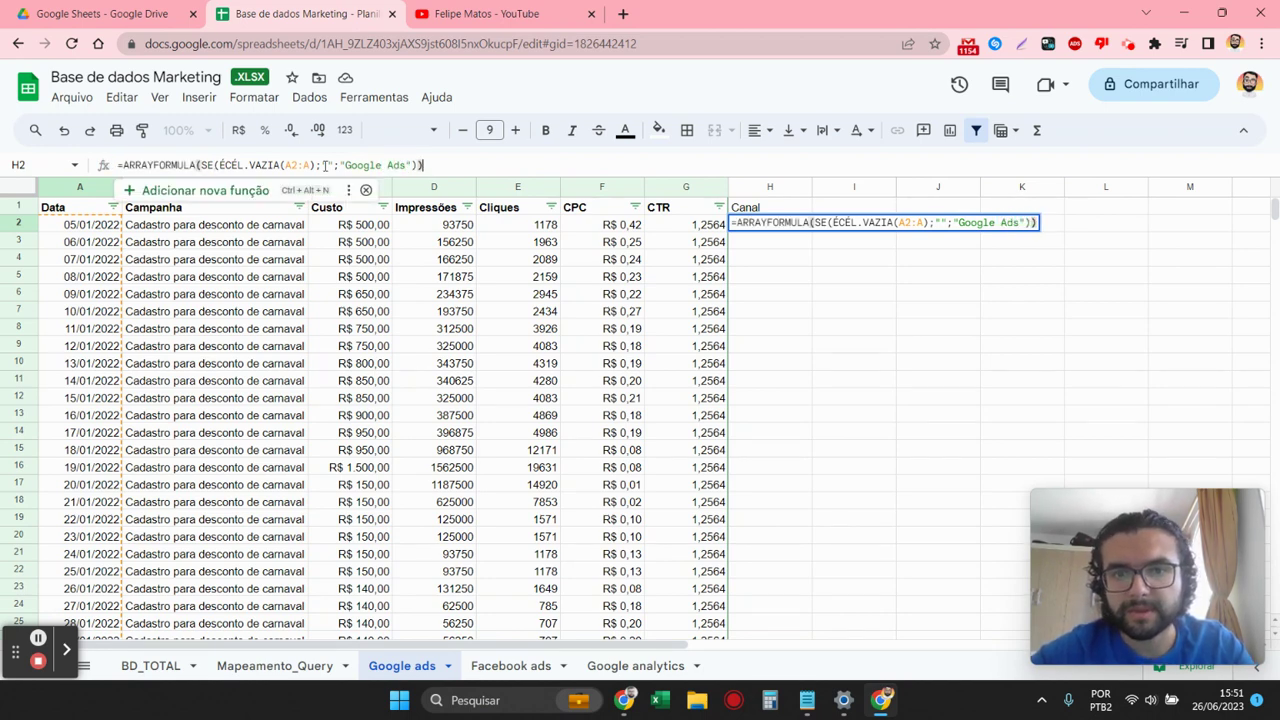
pyautogui.press('Return')
# - Verify the H2 formula fills 'Google Ads' only down to the last data row
pyautogui.click(766, 226)
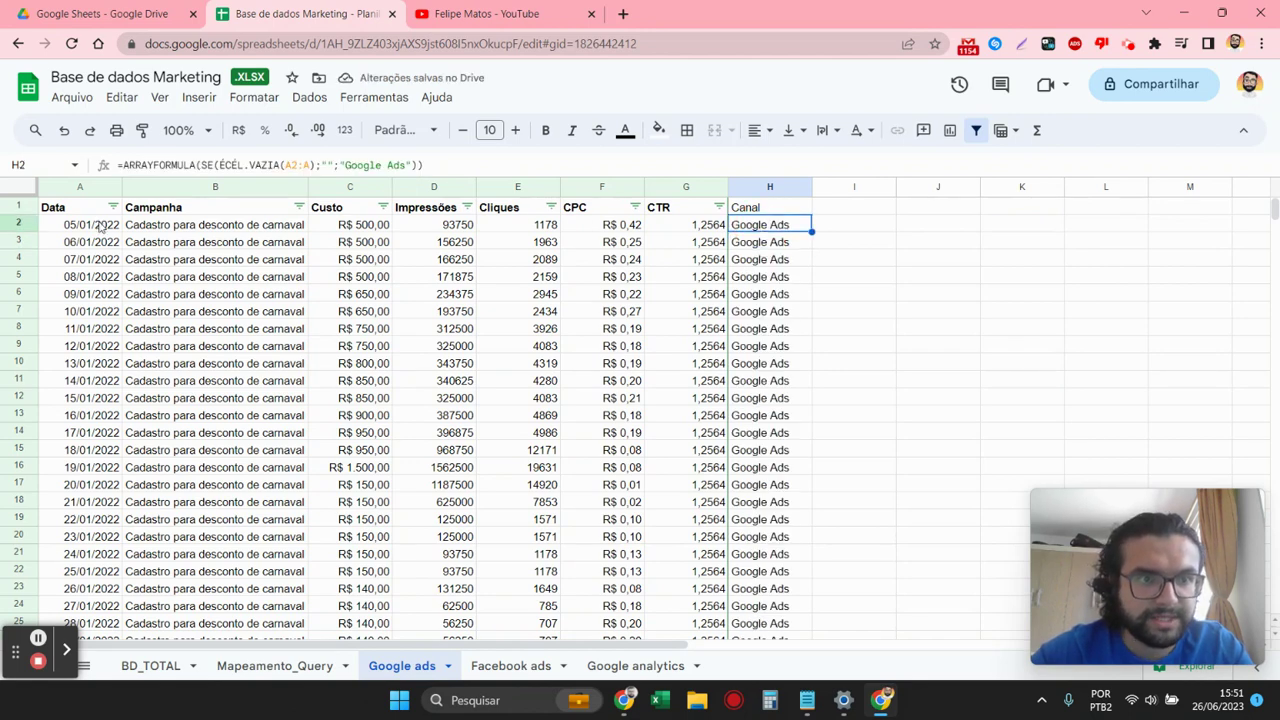
pyautogui.click(102, 227)
pyautogui.click(786, 226)
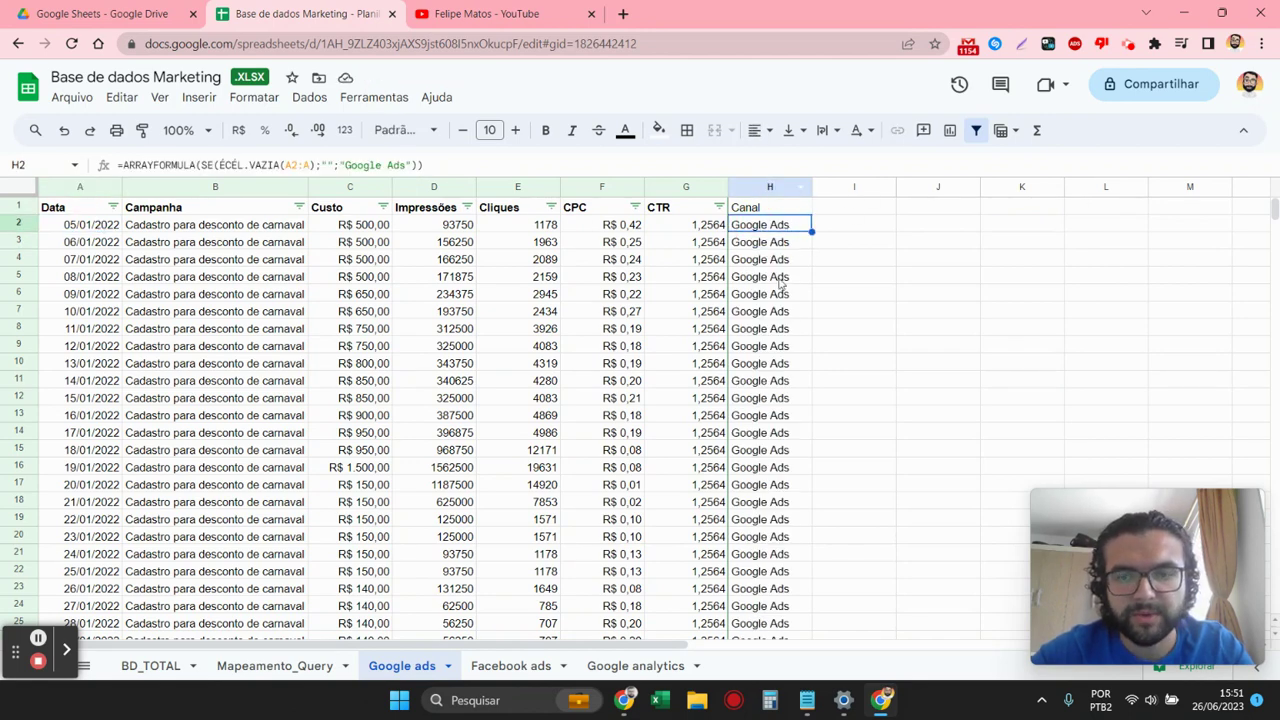
pyautogui.scroll(-8, 780, 285)
pyautogui.scroll(6, 766, 322)
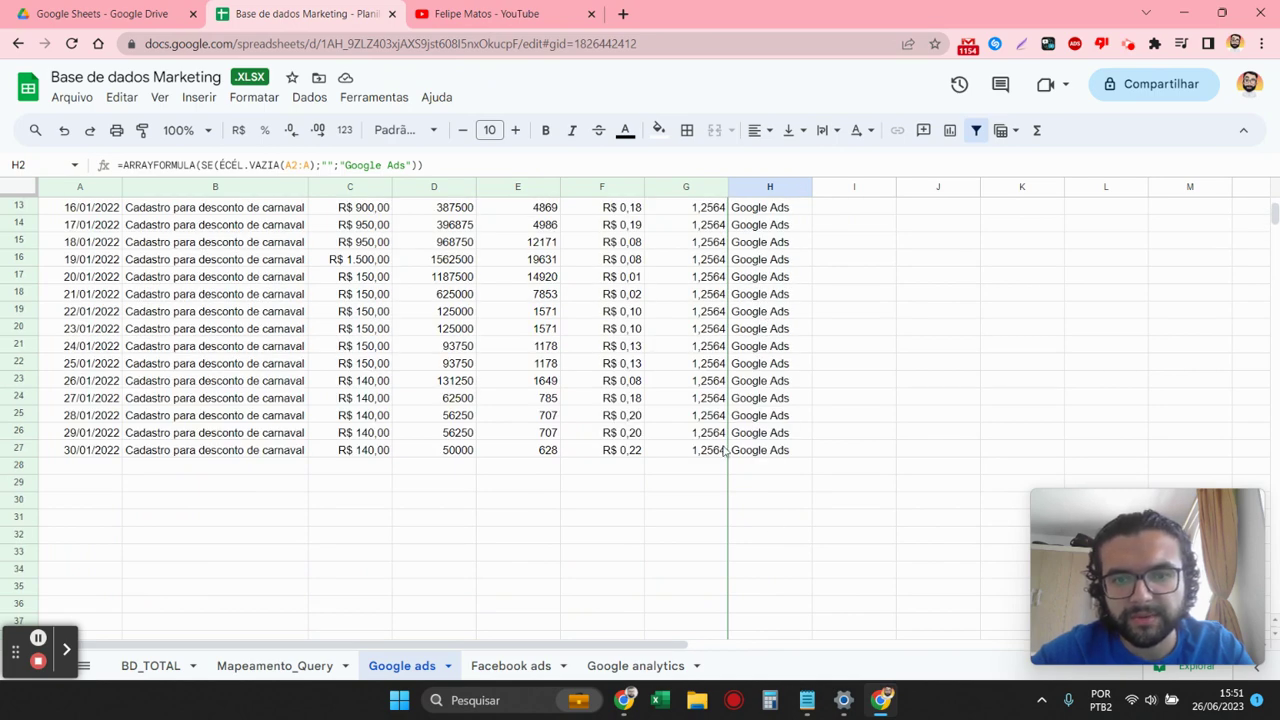
pyautogui.click(84, 468)
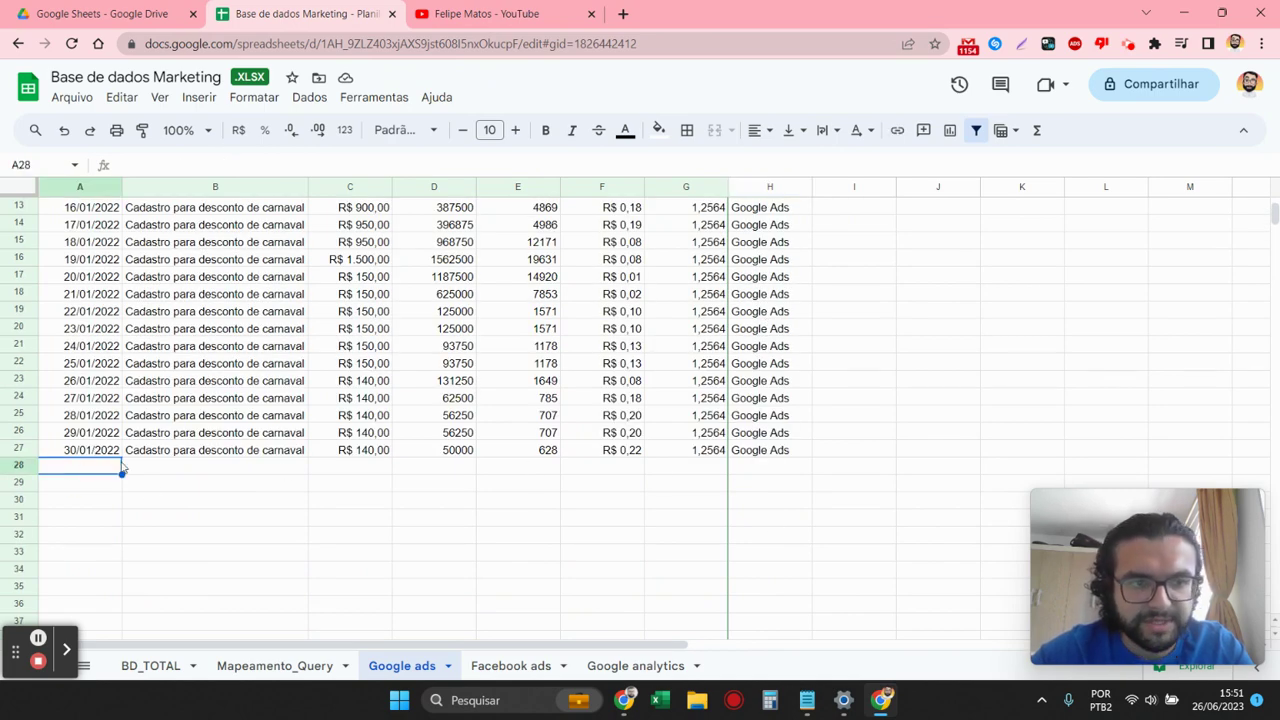
pyautogui.scroll(5, 780, 330)
pyautogui.click(800, 226)
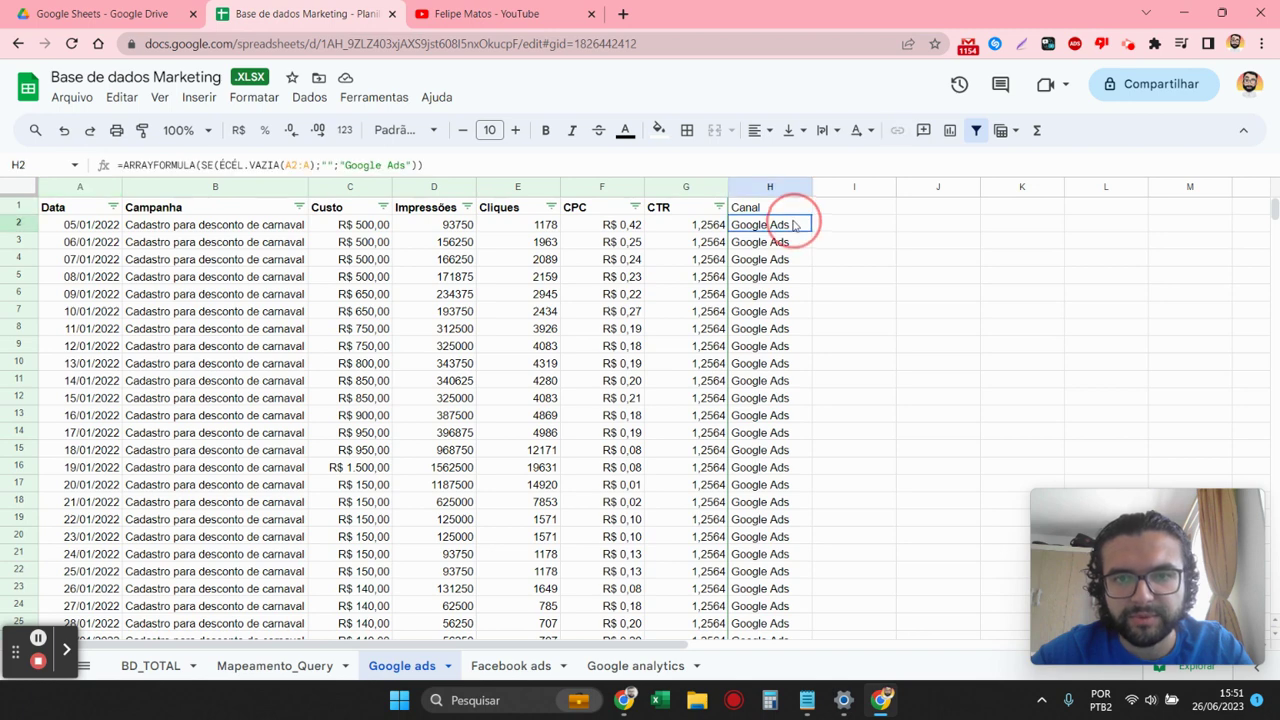
pyautogui.click(163, 166)
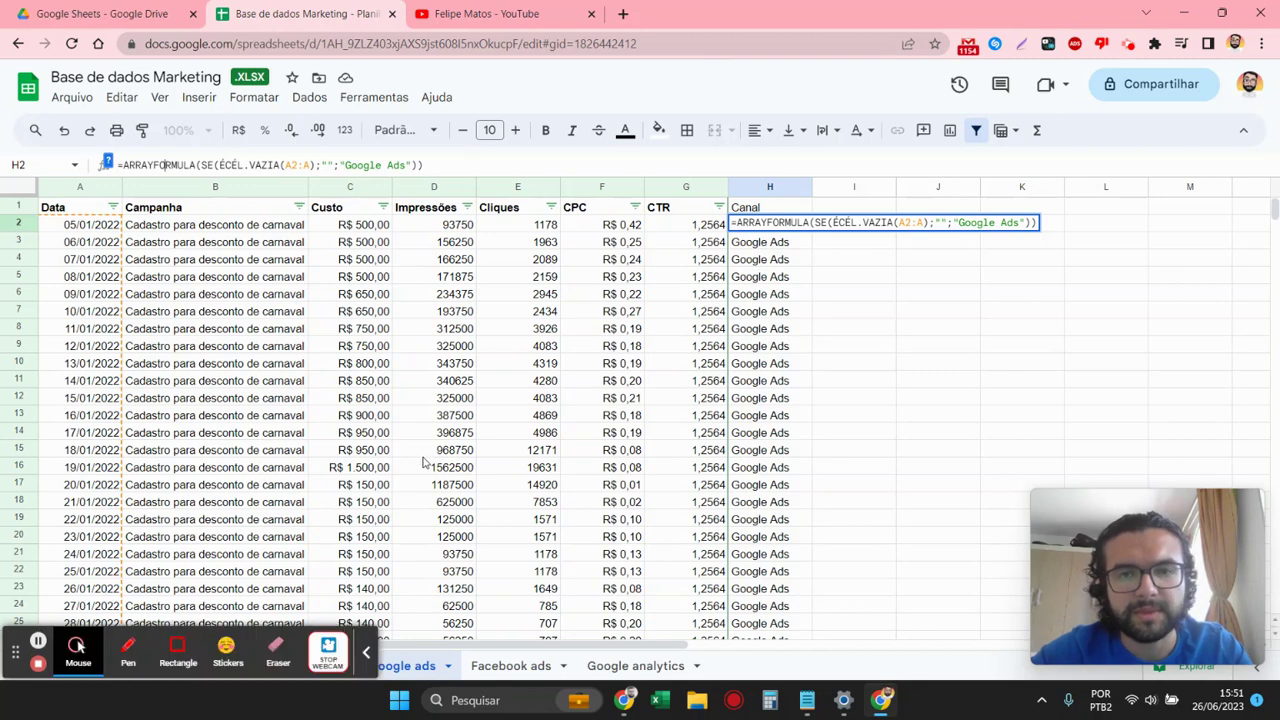
pyautogui.click(822, 348)
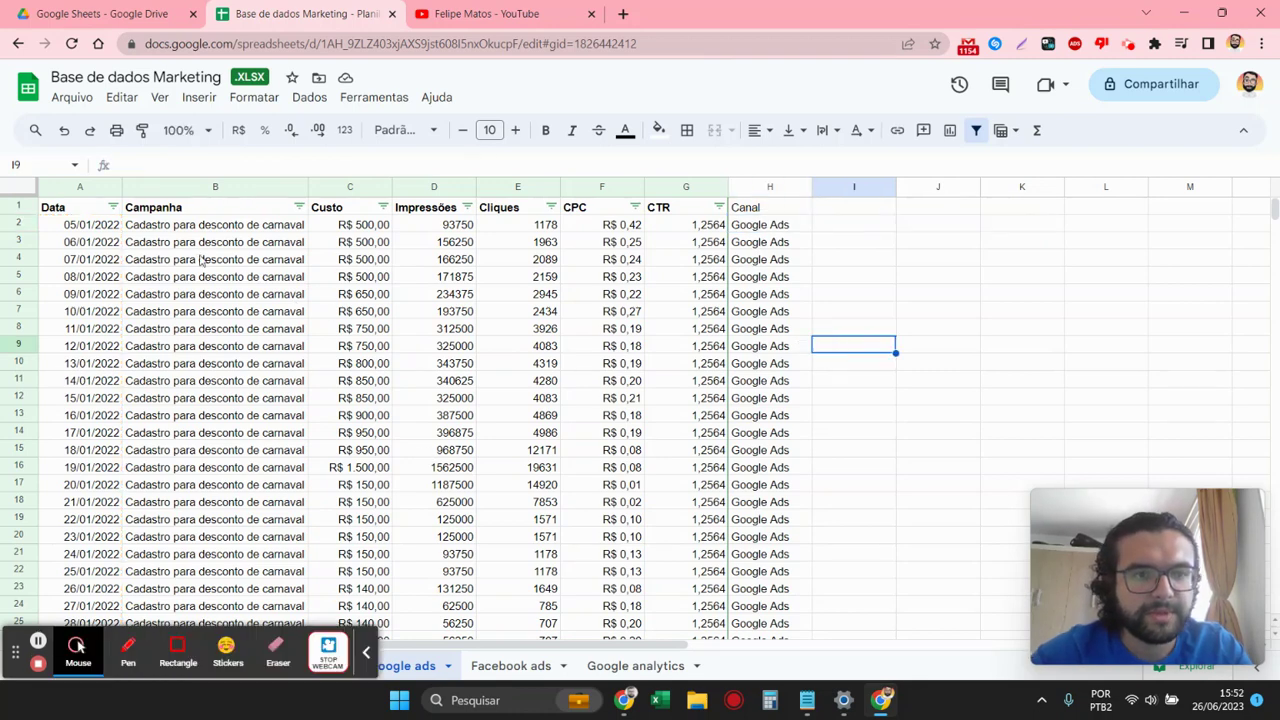
# - Replace the old filter with one covering columns A through H
pyautogui.moveTo(62, 187); pyautogui.dragTo(760, 285)
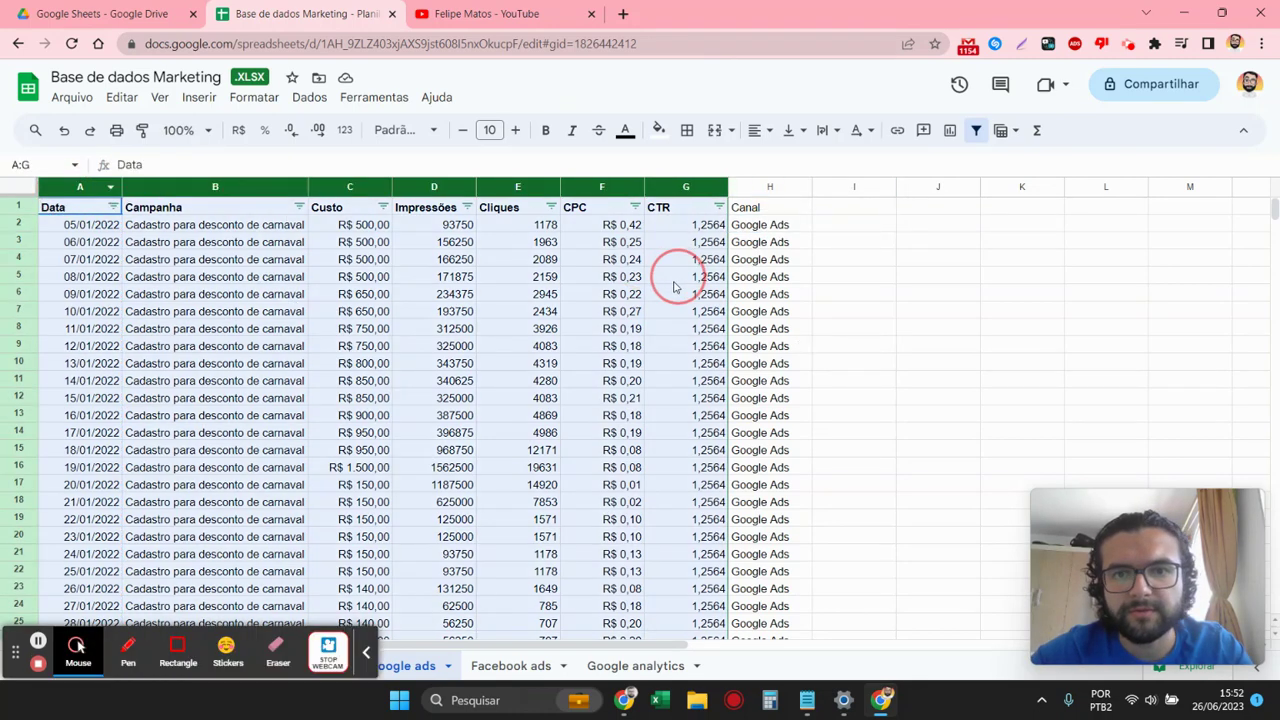
pyautogui.click(976, 131)
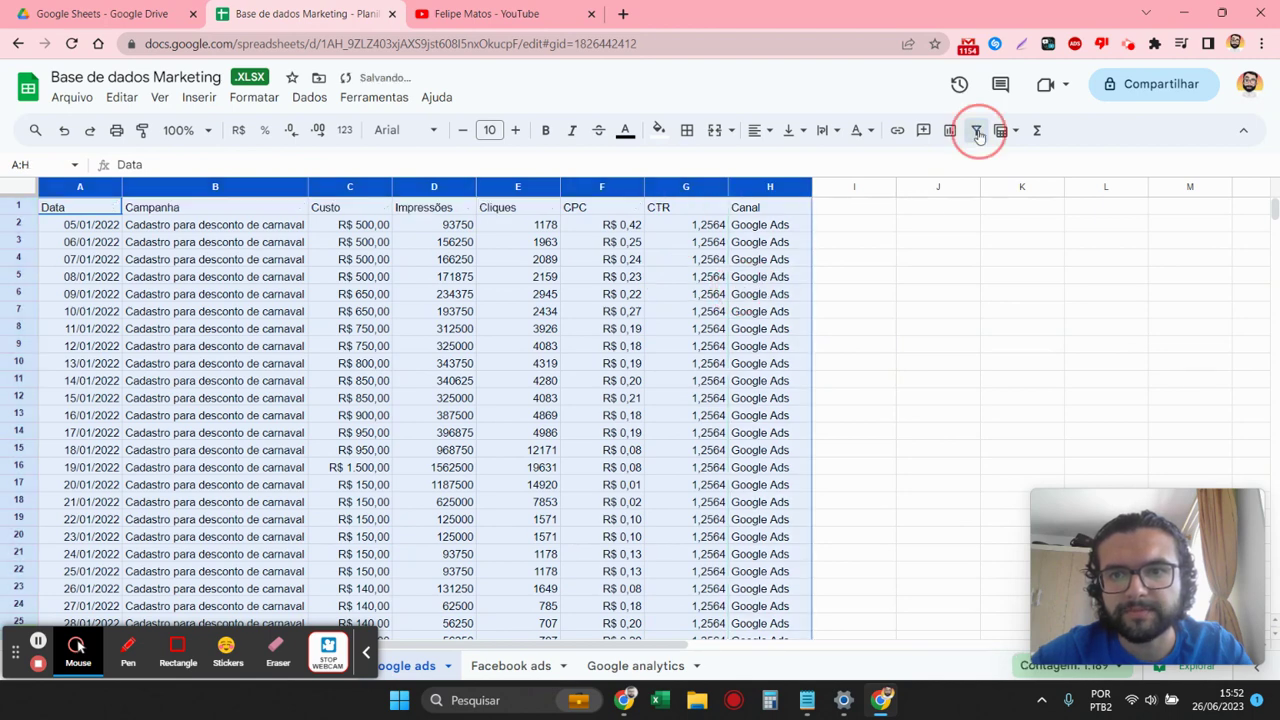
pyautogui.click(976, 131)
pyautogui.click(882, 300)
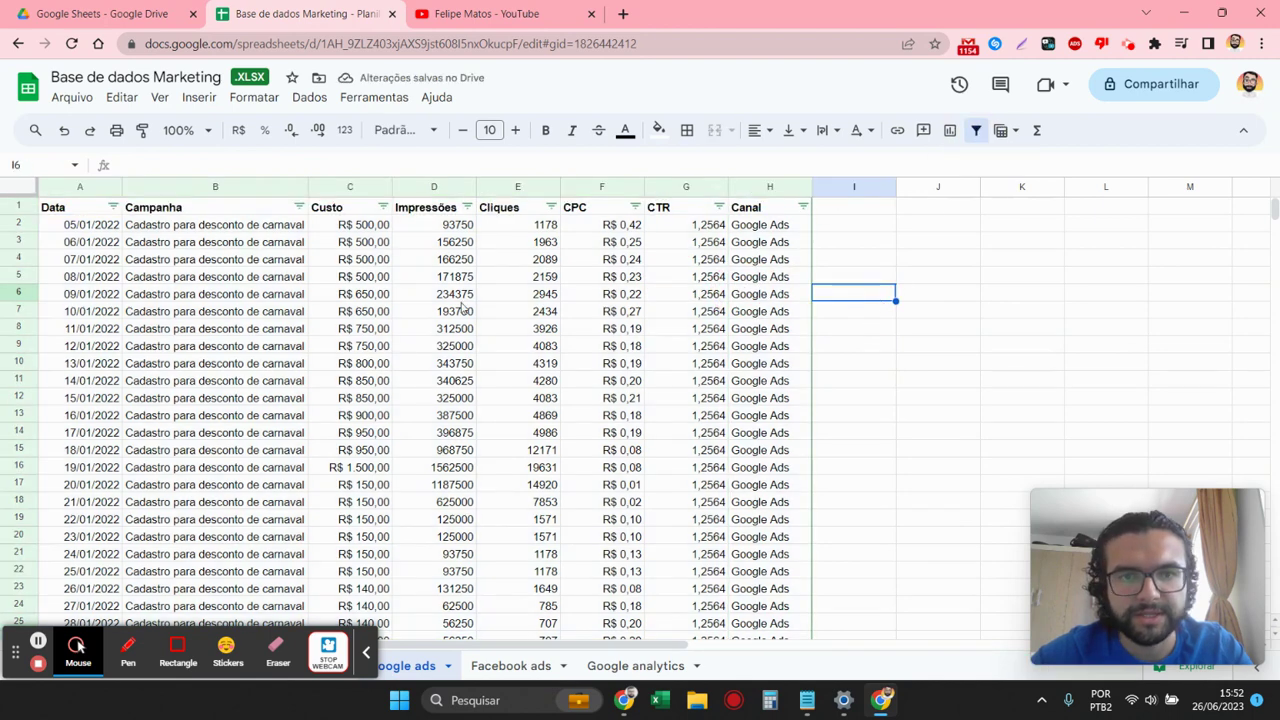
pyautogui.scroll(-5, 470, 307)
pyautogui.scroll(5, 570, 368)
# - Copy the Canal formula text from cell H2
pyautogui.click(766, 229)
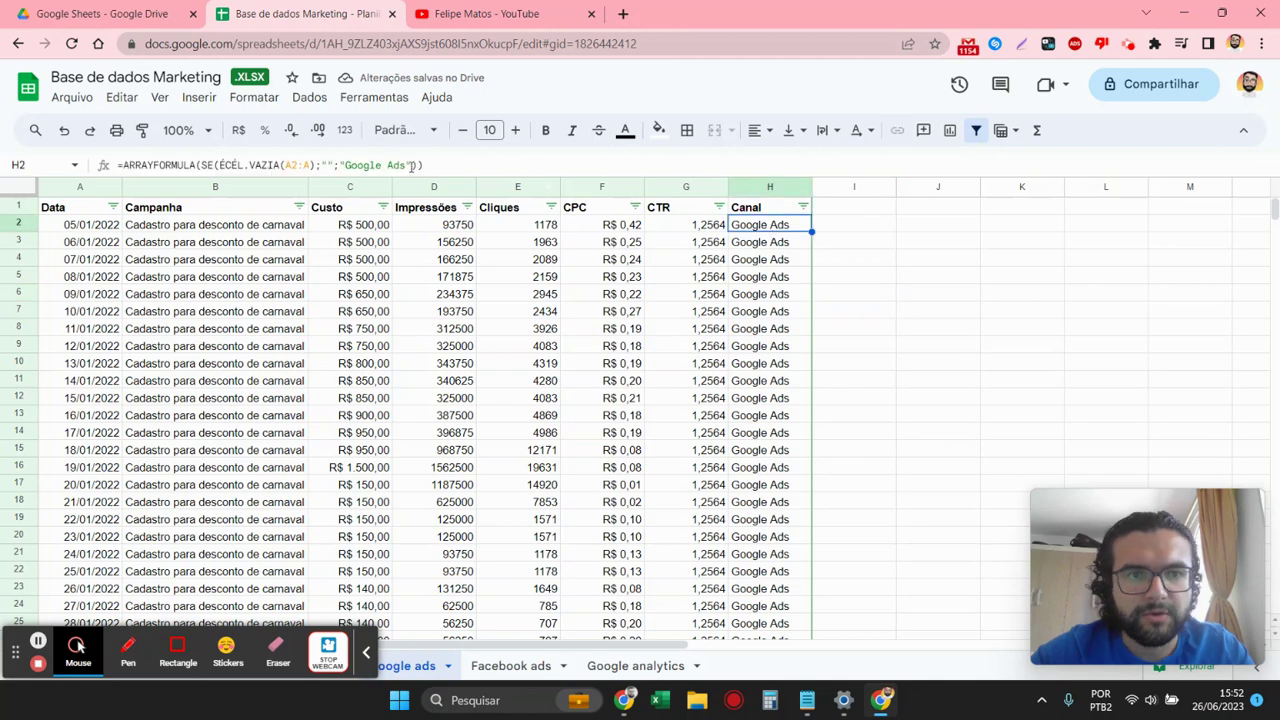
pyautogui.press('Return')
pyautogui.hotkey('ctrl', 'a')
pyautogui.hotkey('ctrl', 'c')
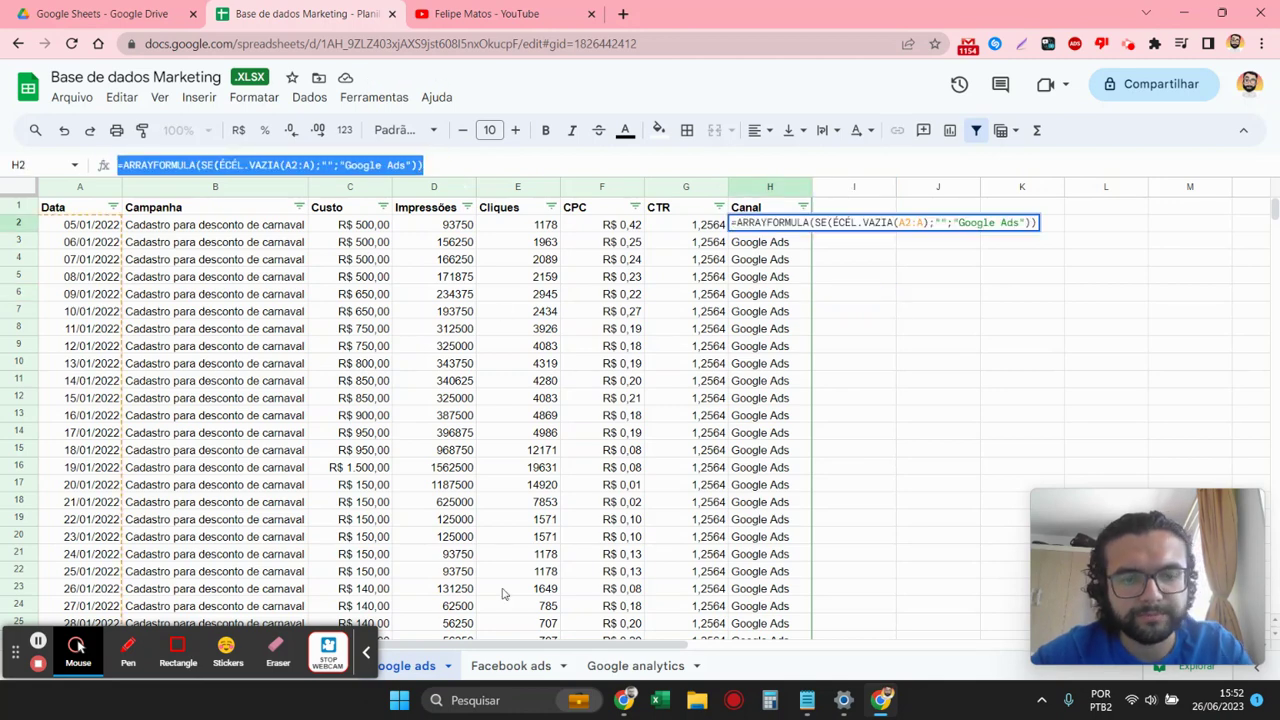
pyautogui.click(513, 663)
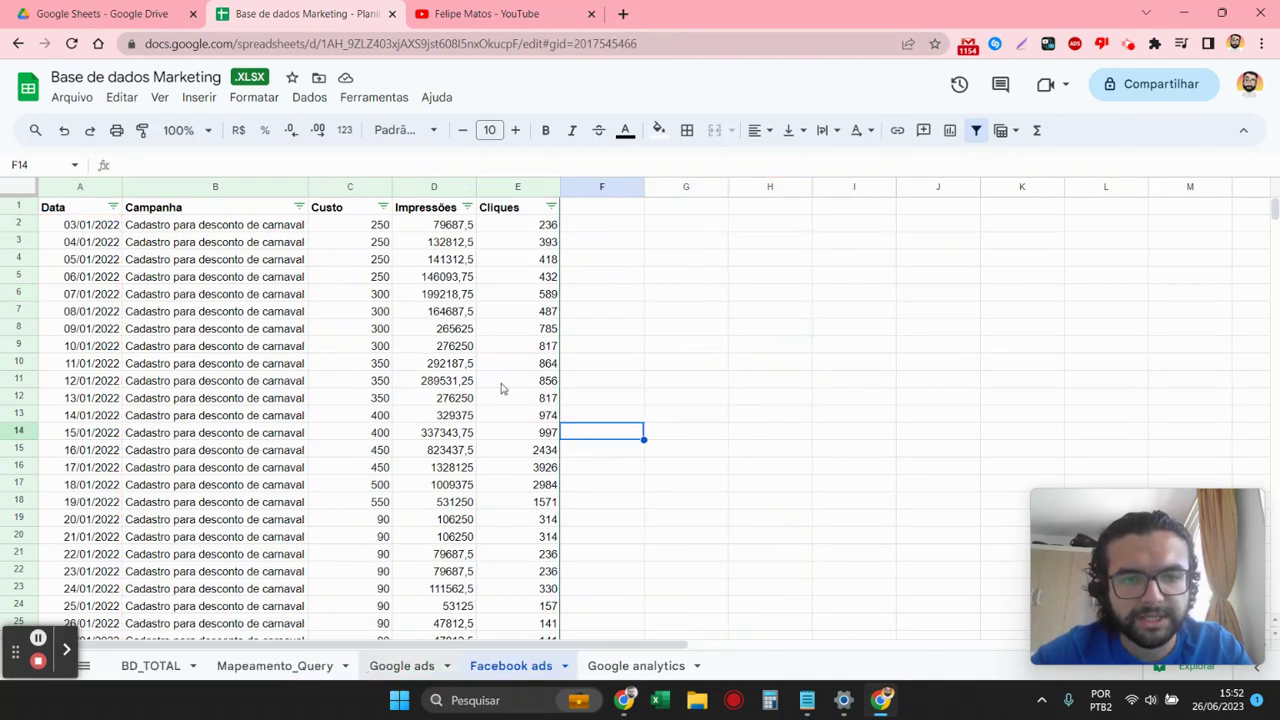
# - Paste the Canal formula into F2 of Facebook ads, changing the label to 'Facebook Ads'
pyautogui.click(600, 226)
pyautogui.hotkey('ctrl', 'v')
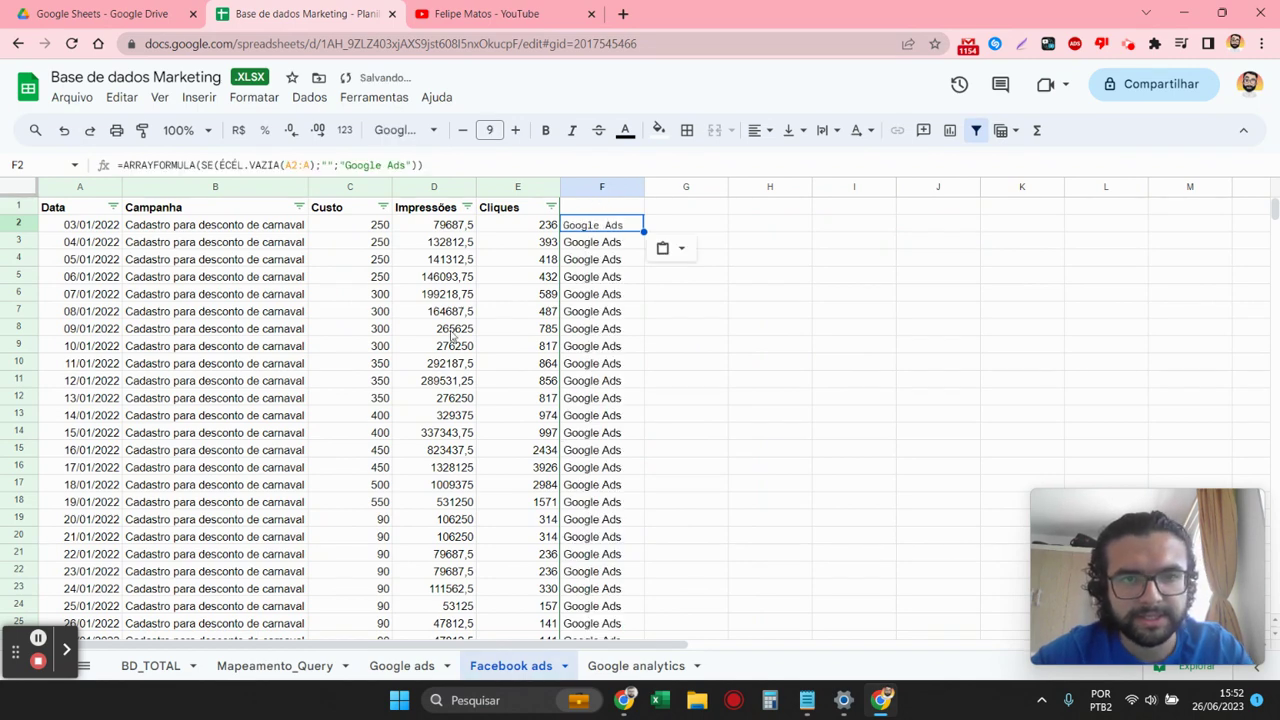
pyautogui.doubleClick(360, 166)
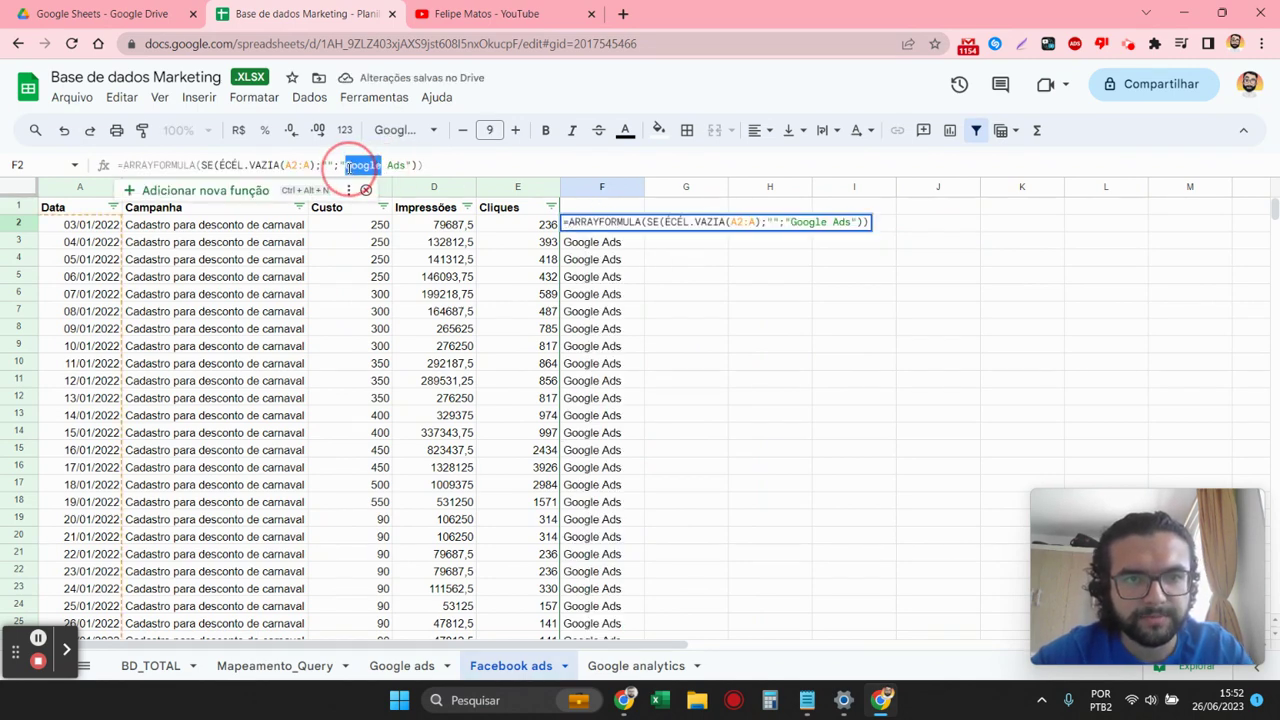
pyautogui.write('Face')
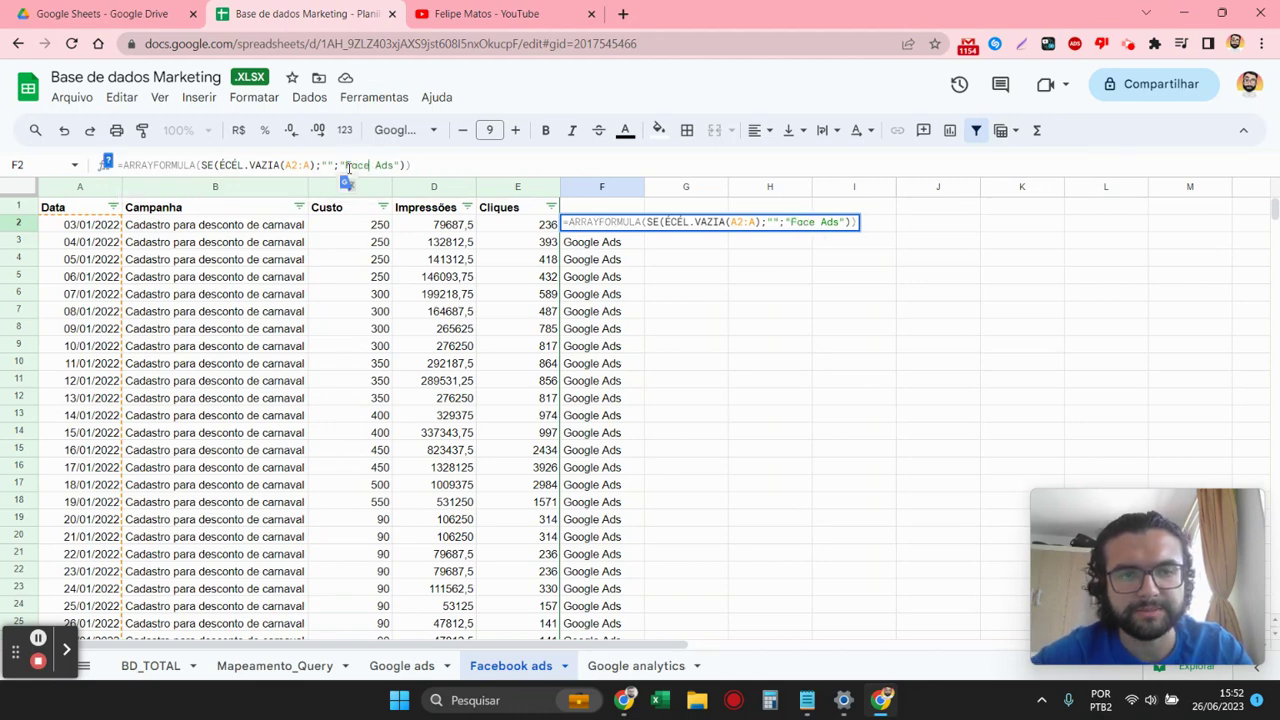
pyautogui.write('book')
pyautogui.press('Return')
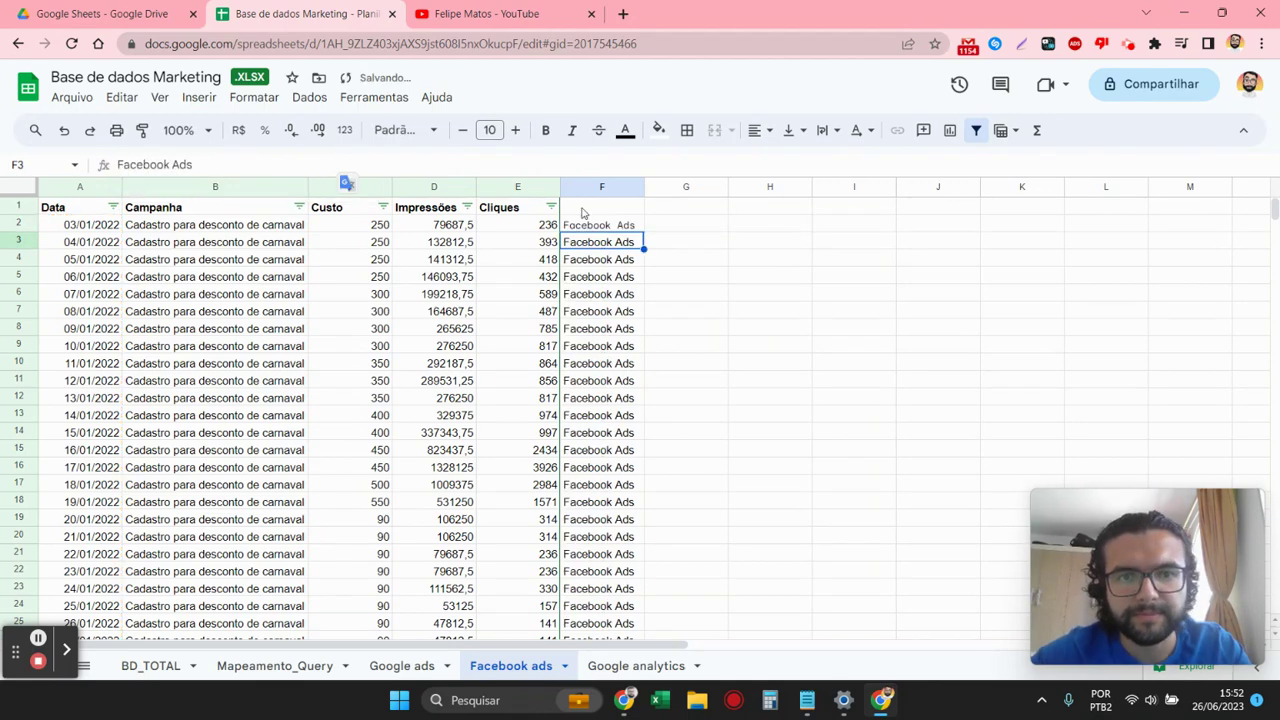
# - Head F1 'Canal' and apply the filter across columns A to F
pyautogui.click(610, 210)
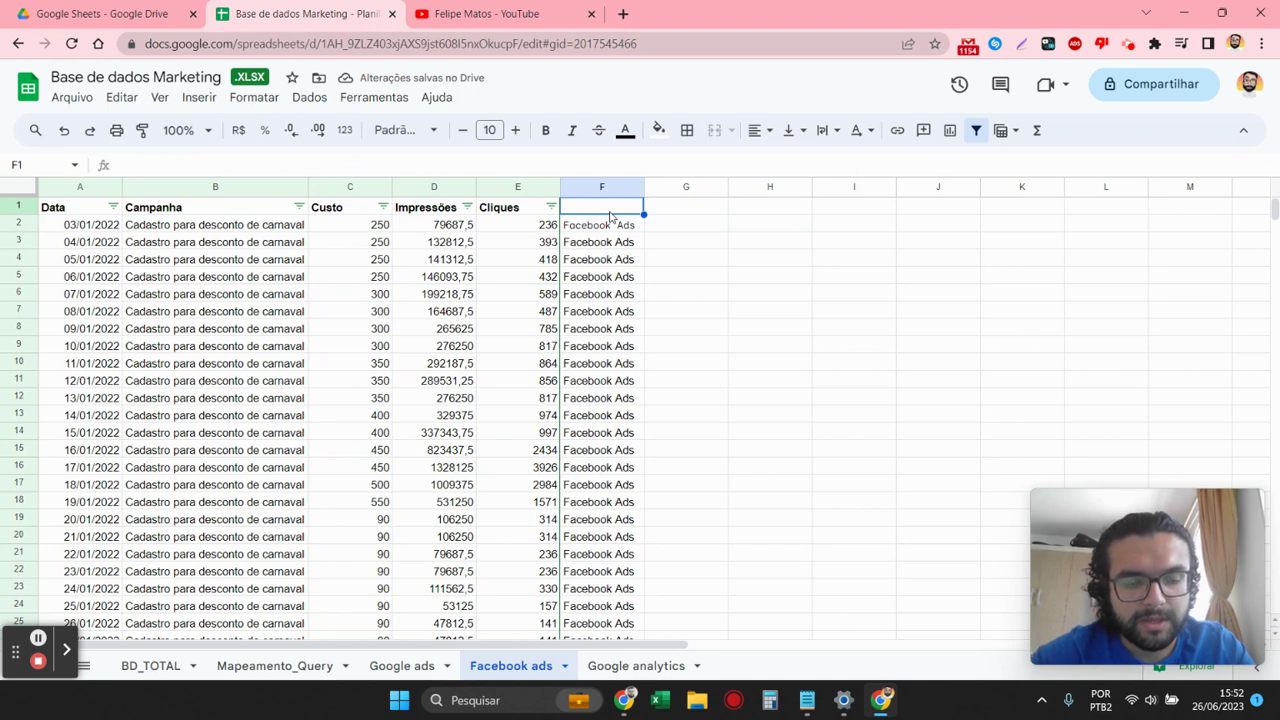
pyautogui.write('Canal')
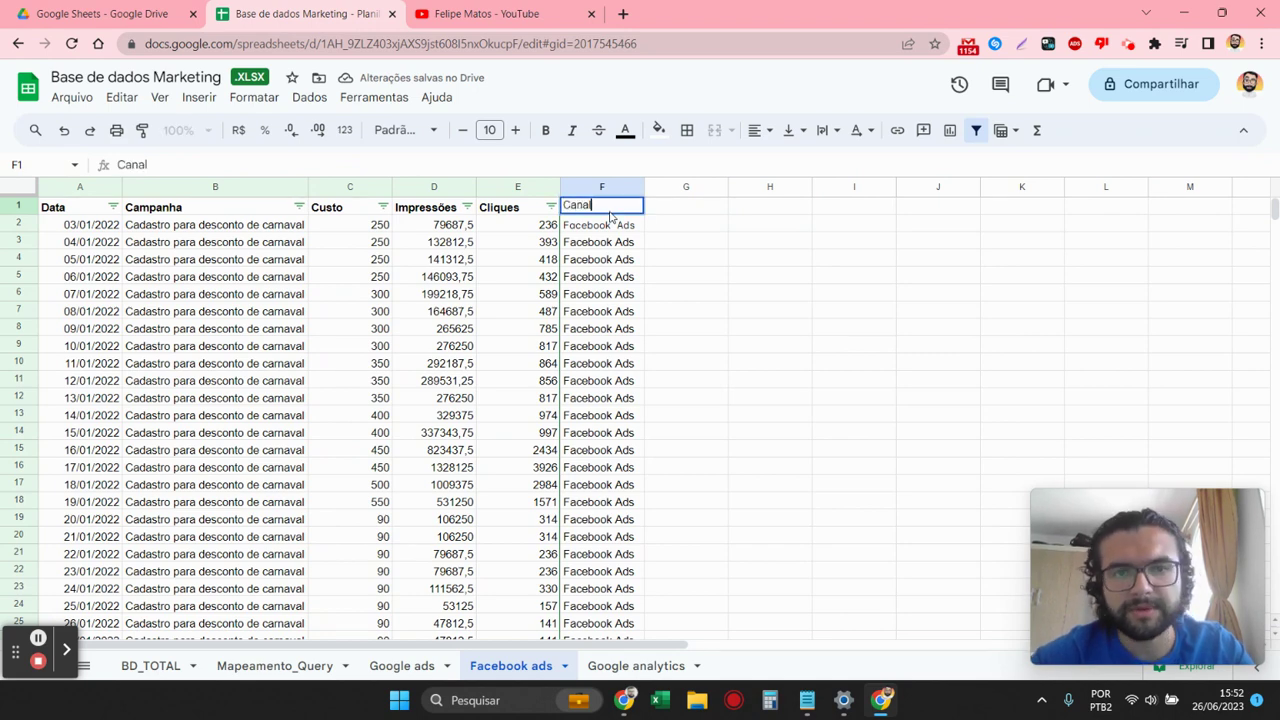
pyautogui.press('Return')
pyautogui.hotkey('ctrl', 'a')
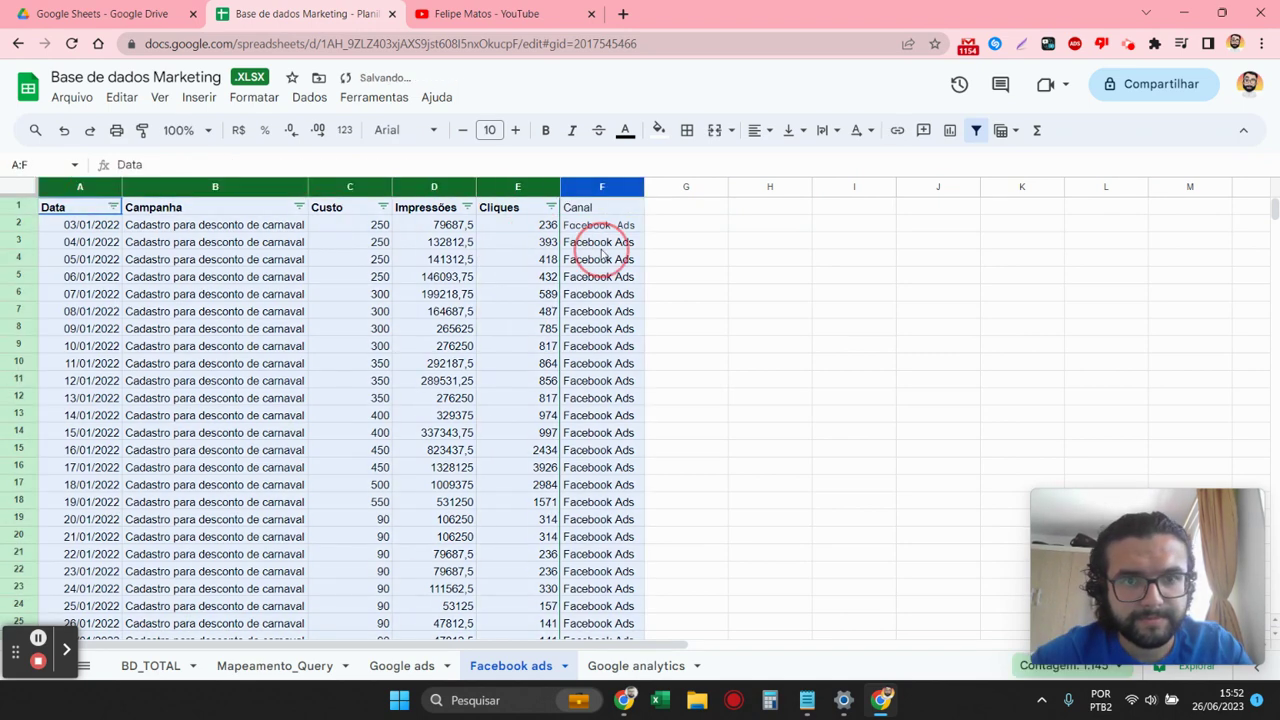
pyautogui.click(974, 130)
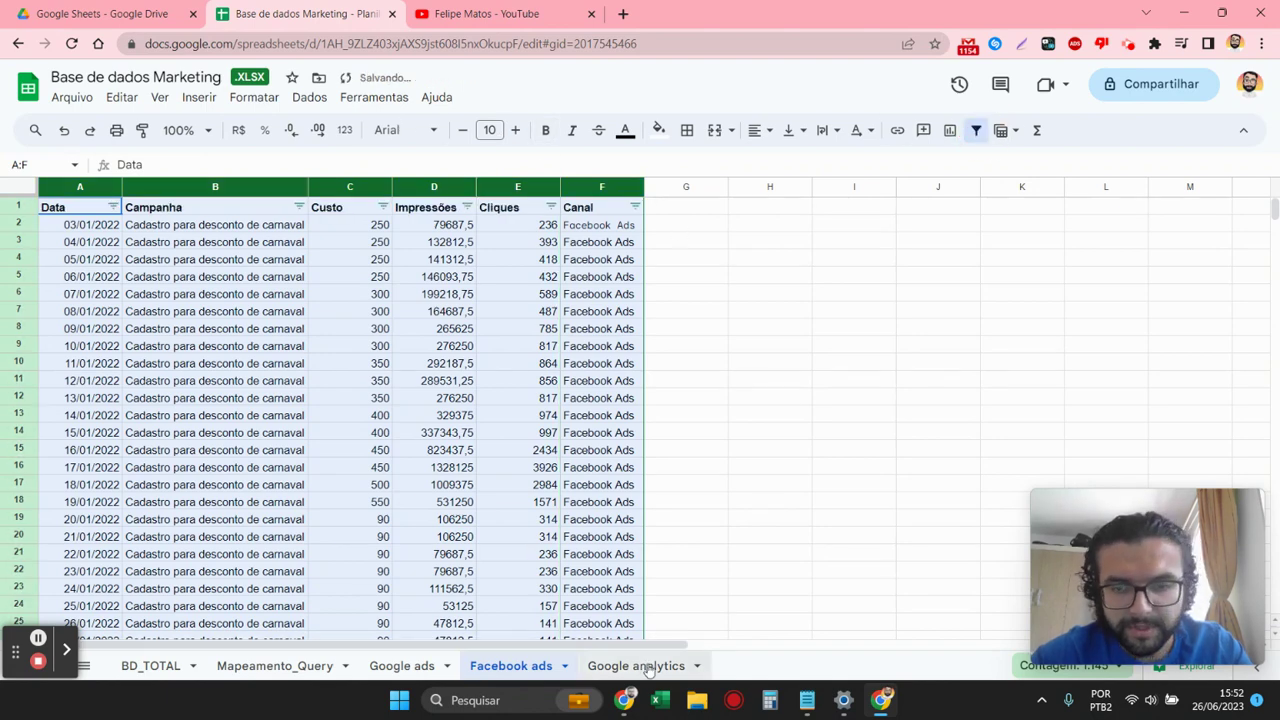
pyautogui.hotkey('ctrl', 'shift', 'pagedown')
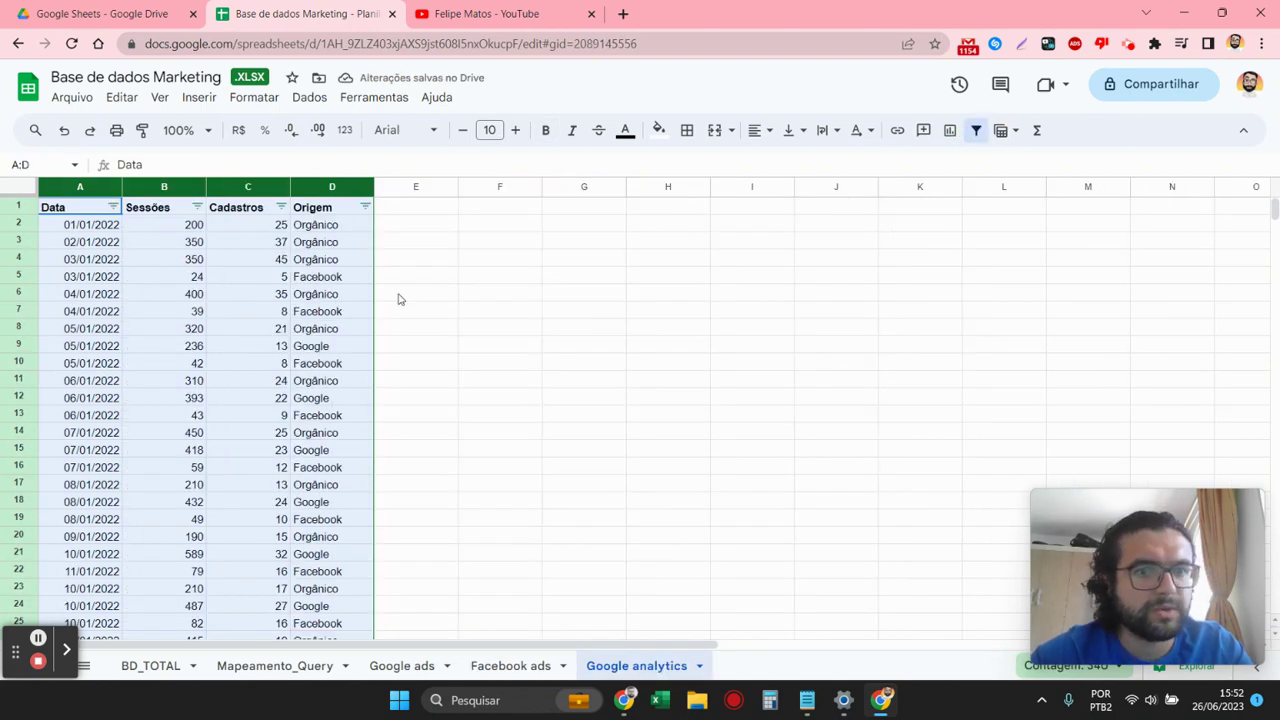
# - Point out the Orgânico, Facebook and Google values in the Google analytics Origem column
pyautogui.click(415, 207)
pyautogui.scroll(-5, 350, 260)
pyautogui.scroll(4, 380, 297)
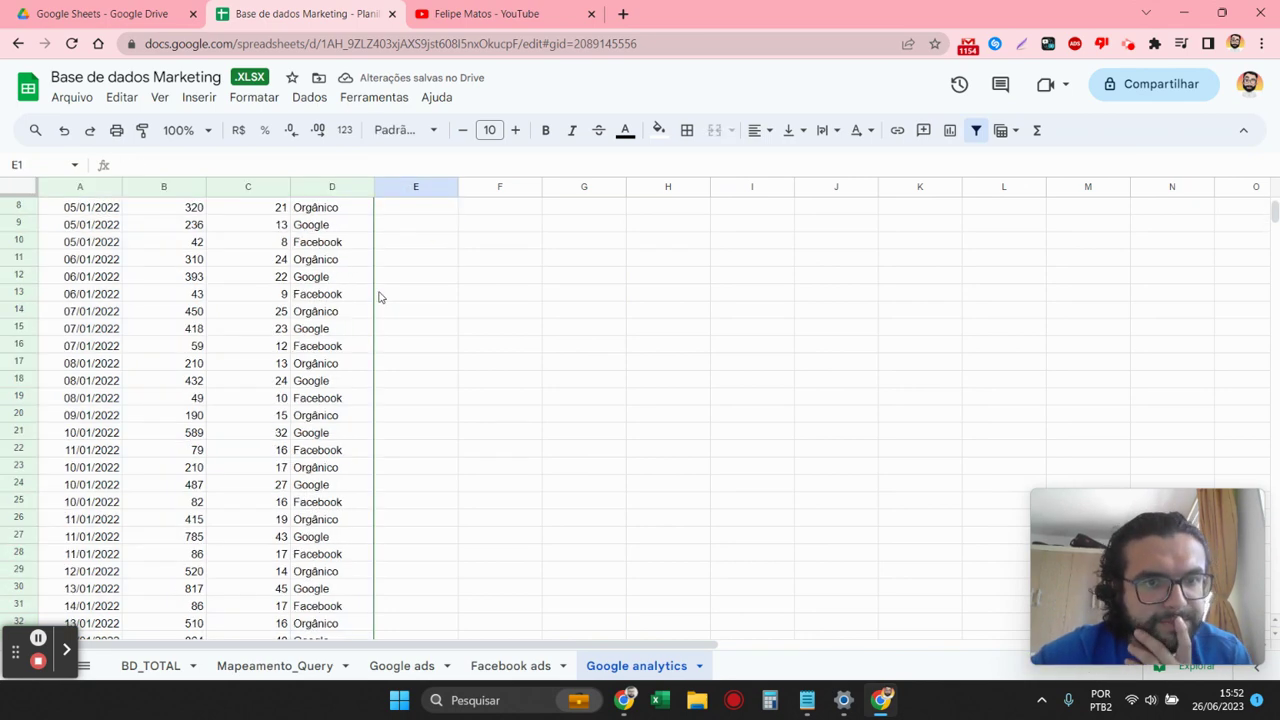
pyautogui.scroll(4, 379, 297)
pyautogui.click(332, 224)
pyautogui.click(332, 259)
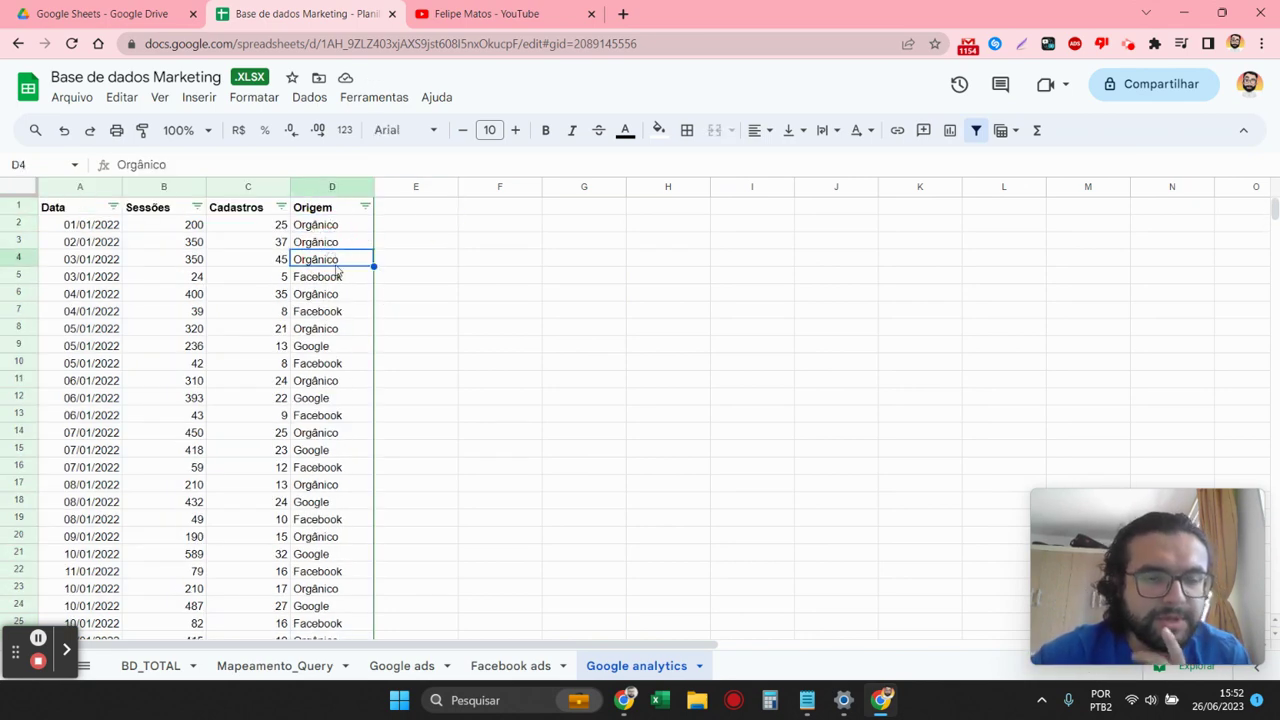
pyautogui.click(340, 277)
pyautogui.click(340, 308)
pyautogui.click(338, 280)
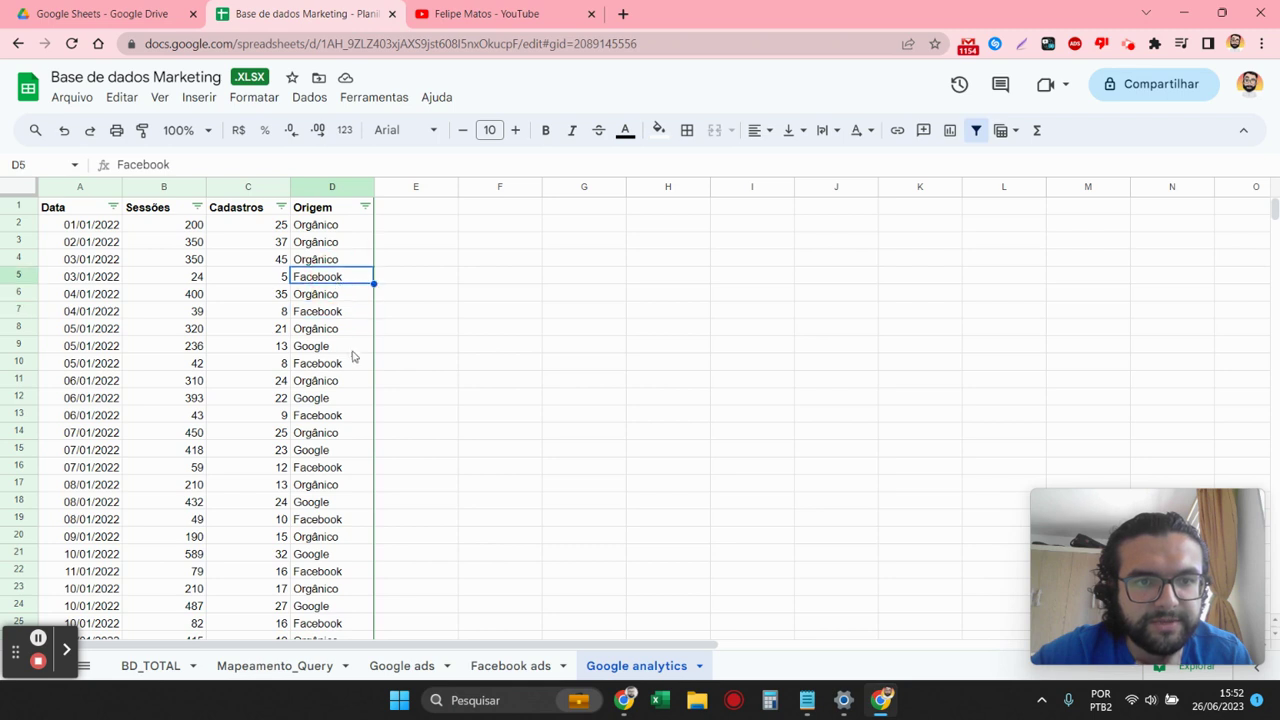
pyautogui.click(328, 399)
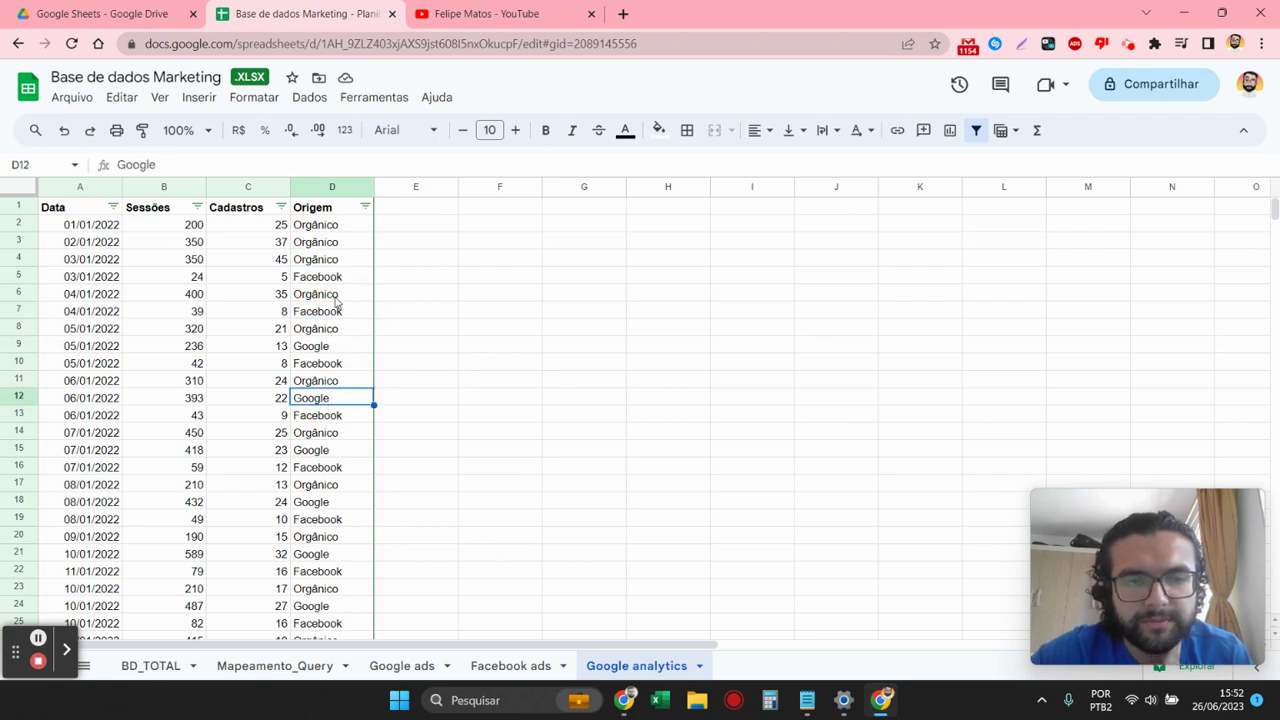
pyautogui.click(326, 208)
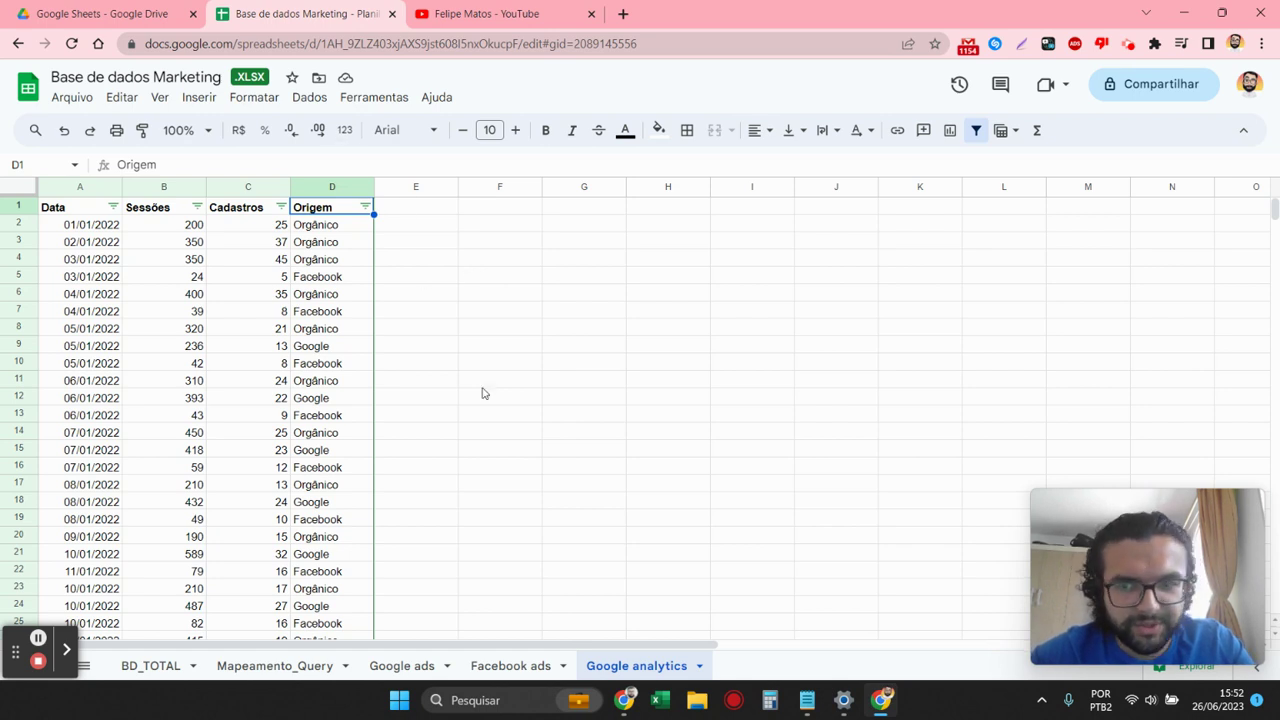
pyautogui.click(288, 672)
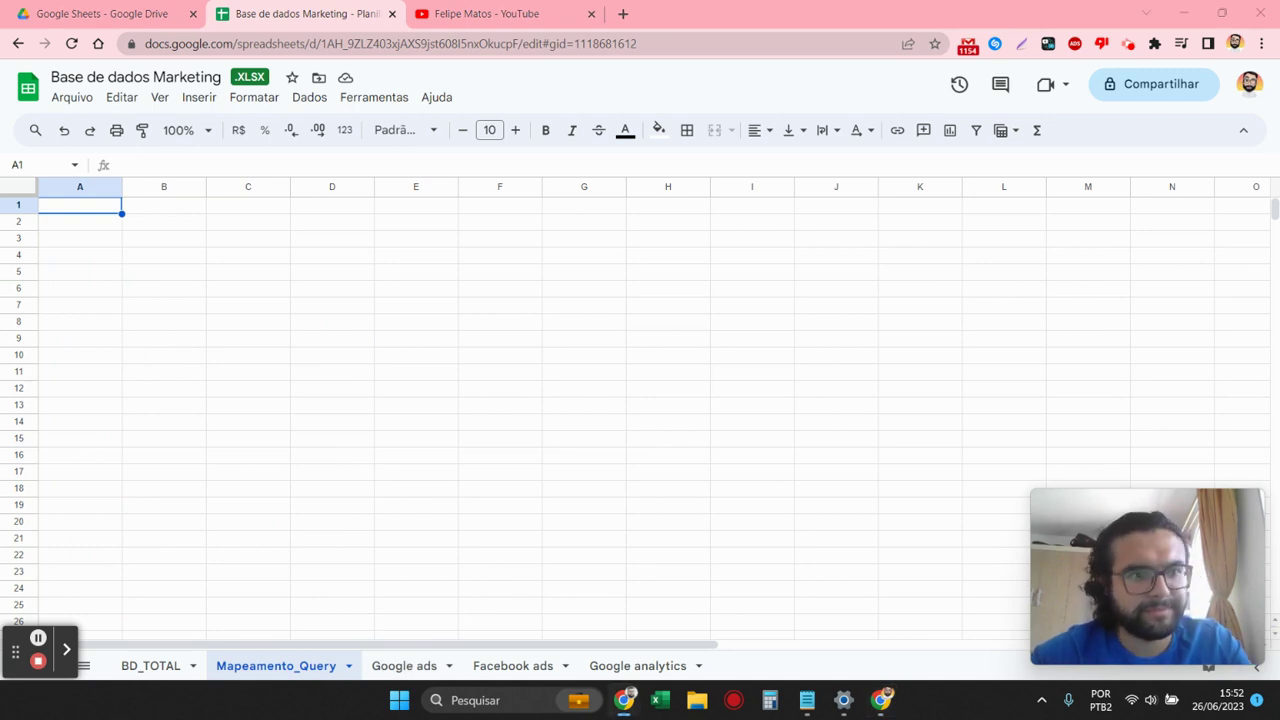
# - Enter Aba, Google Ads, Facebook Ads and Google Analytics in cells A1 to A4
pyautogui.click(100, 212)
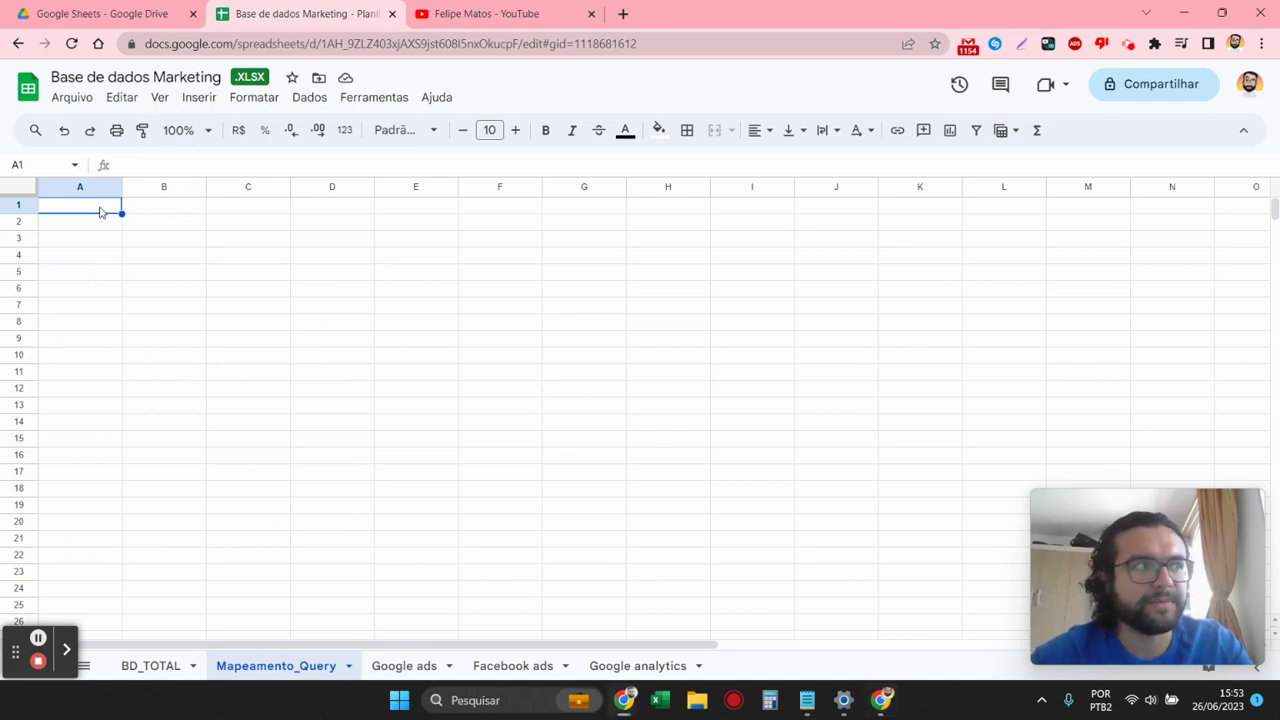
pyautogui.write('Aba')
pyautogui.press('Return')
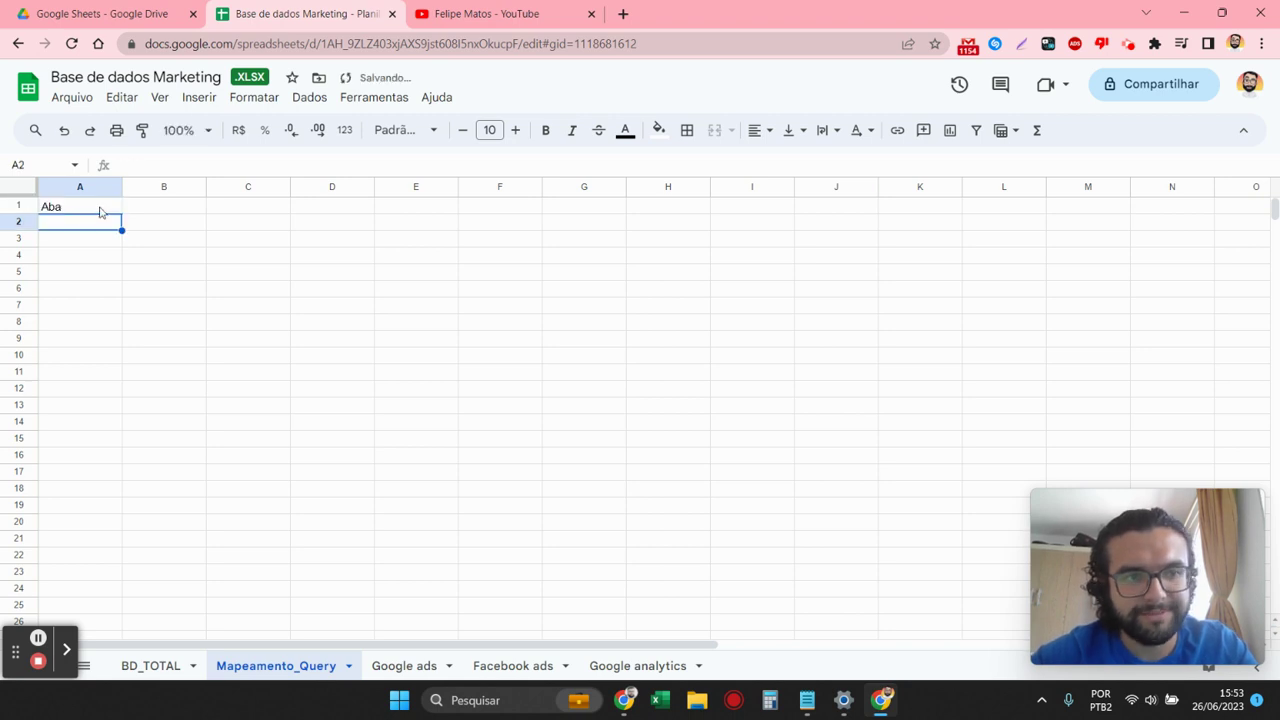
pyautogui.write('Goole A')
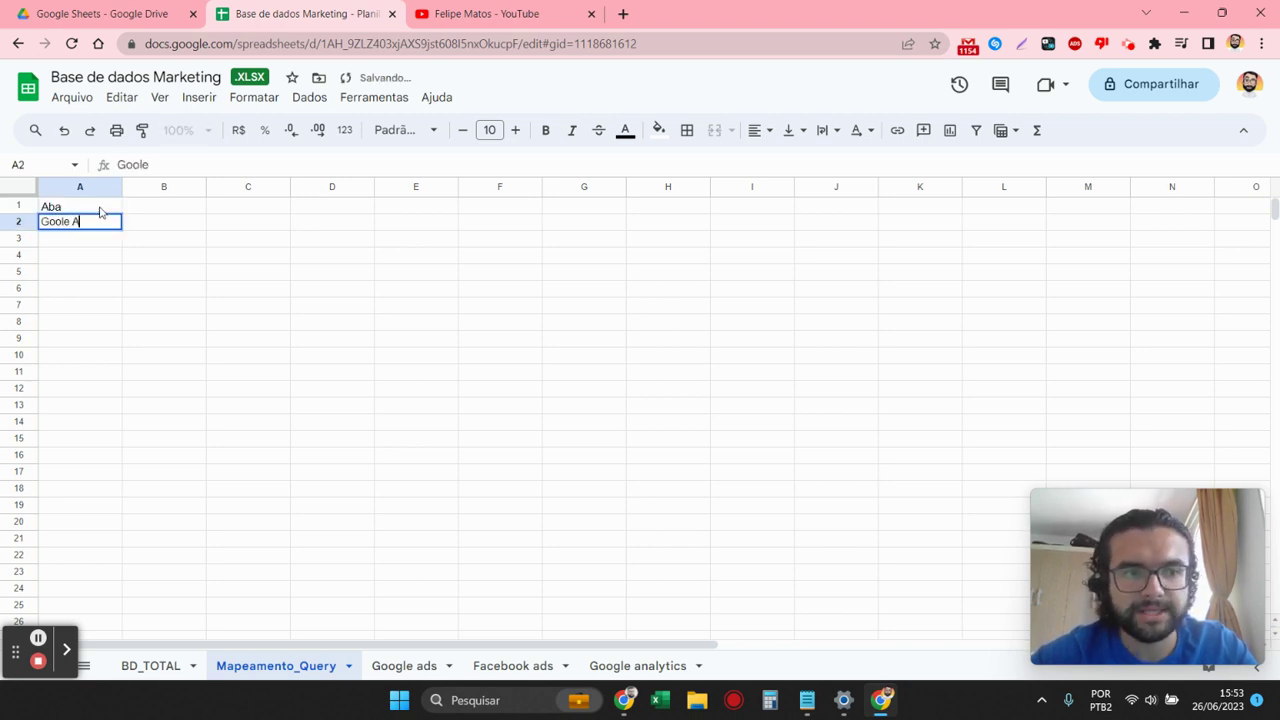
pyautogui.press('BackSpace')
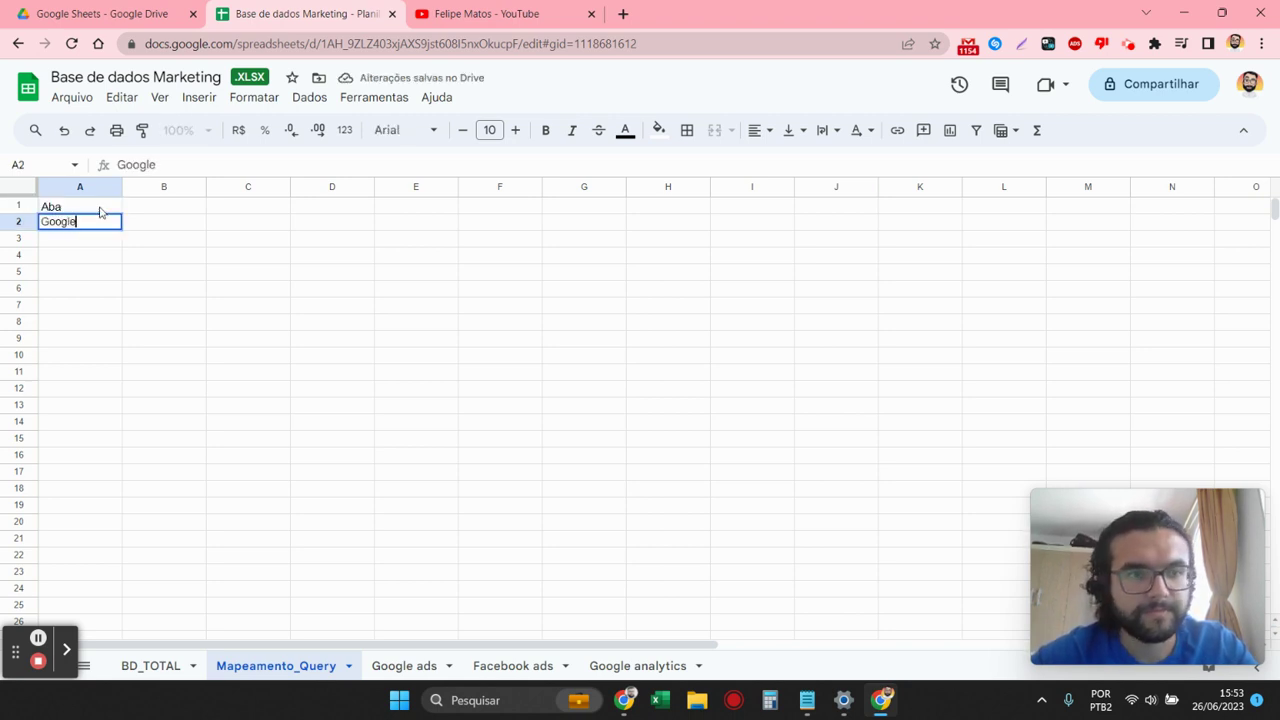
pyautogui.press('Return')
pyautogui.write('Face')
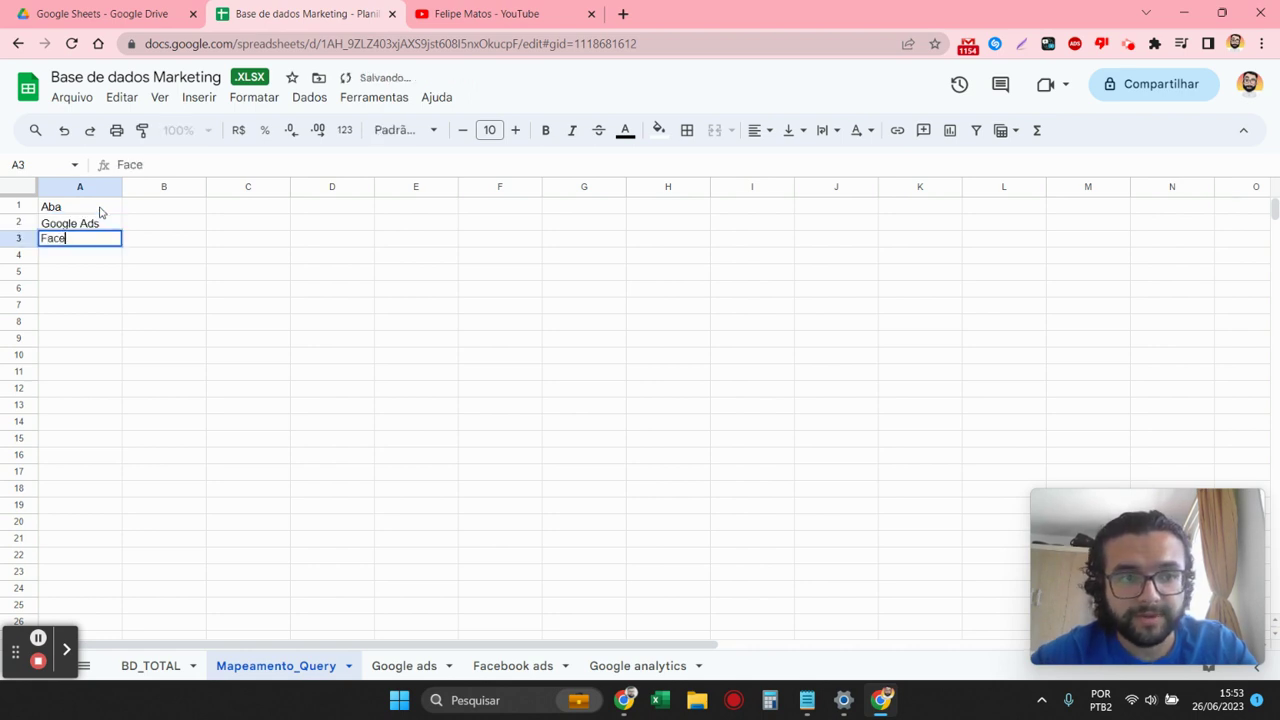
pyautogui.write('book Ads')
pyautogui.press('Return')
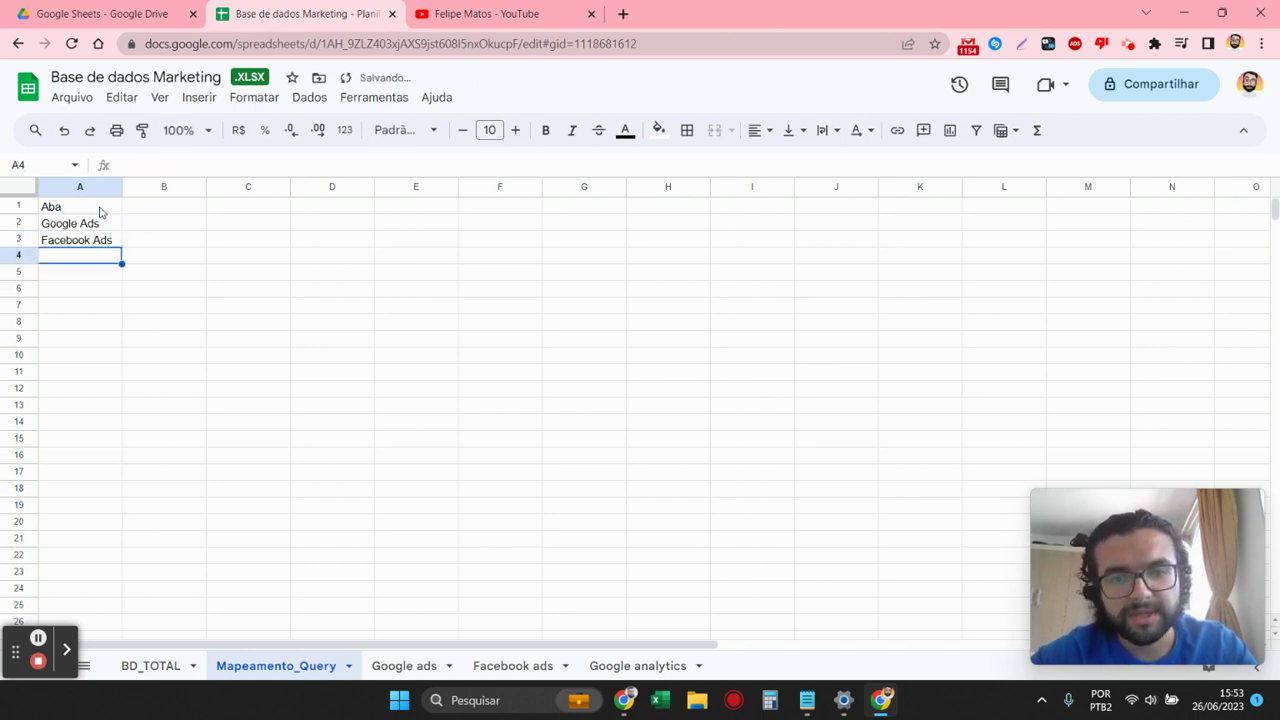
pyautogui.write('Google Ana')
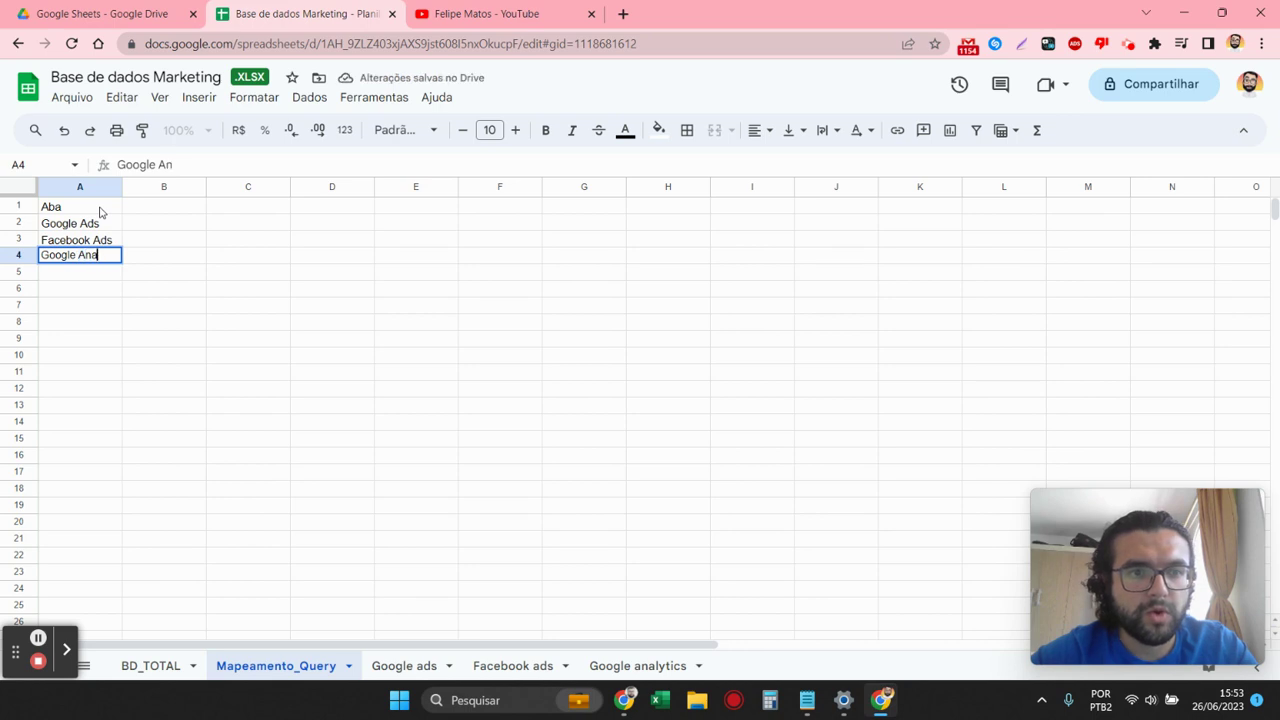
pyautogui.write('lytics')
pyautogui.press('Return')
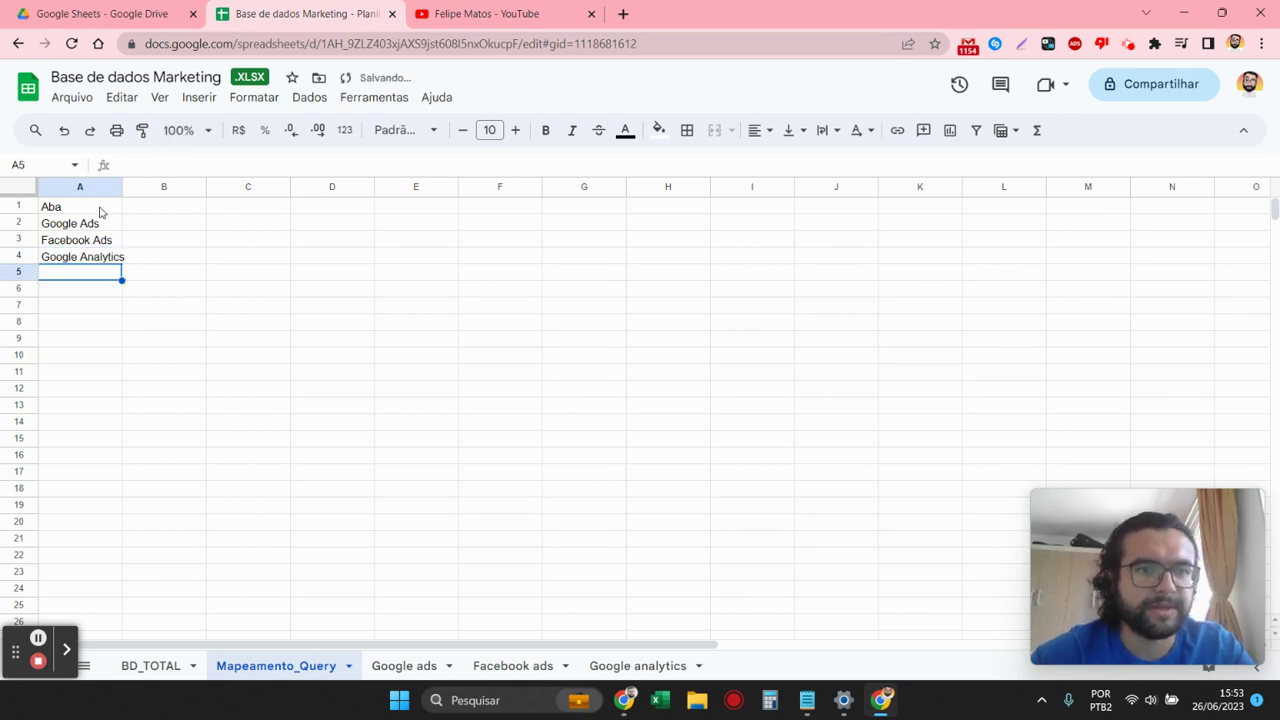
# - Autofit column A to the Google Analytics label and select B1
pyautogui.doubleClick(122, 186)
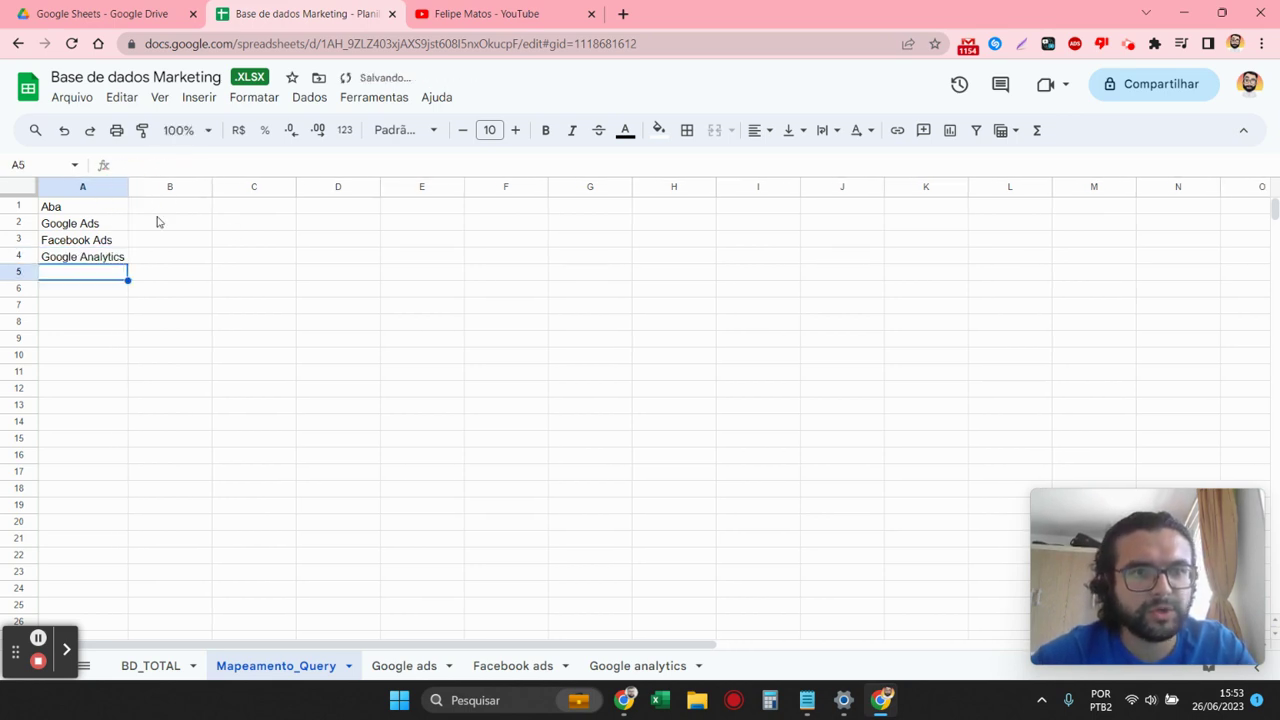
pyautogui.click(156, 214)
pyautogui.click(158, 208)
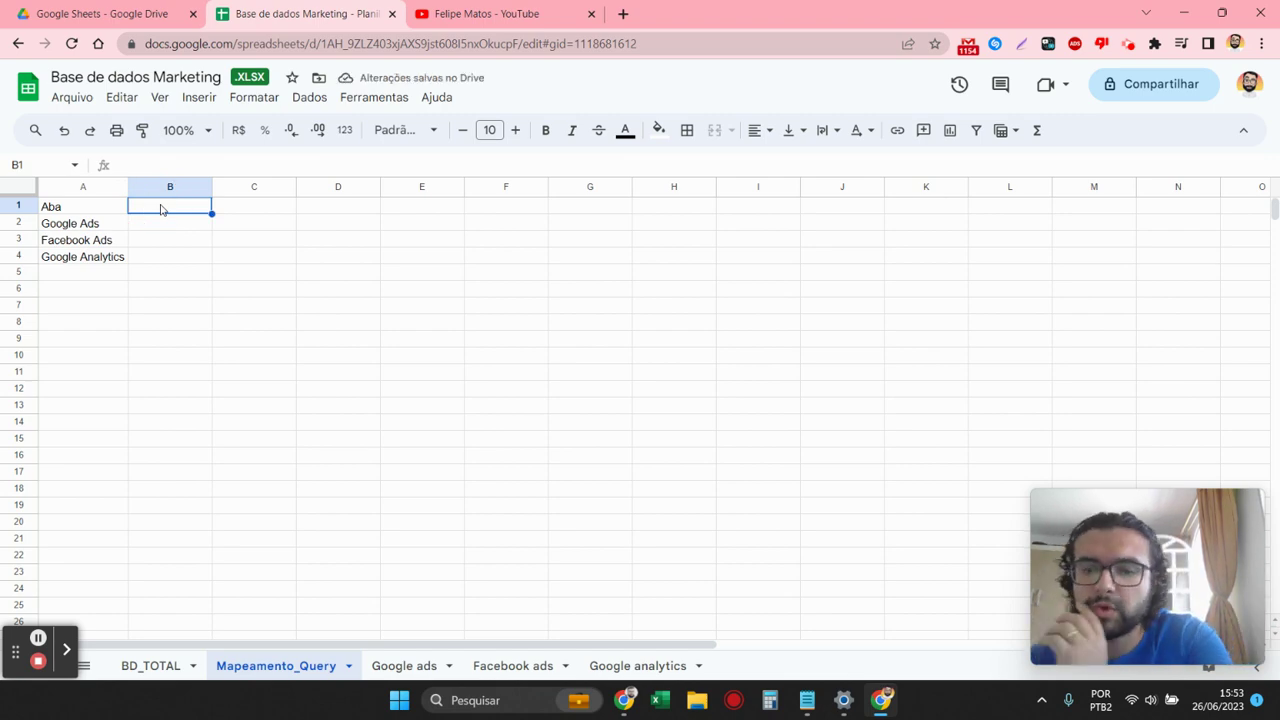
# - Try moving the Google ads tab before Mapeamento_Query, then restore the original tab order
pyautogui.click(382, 667)
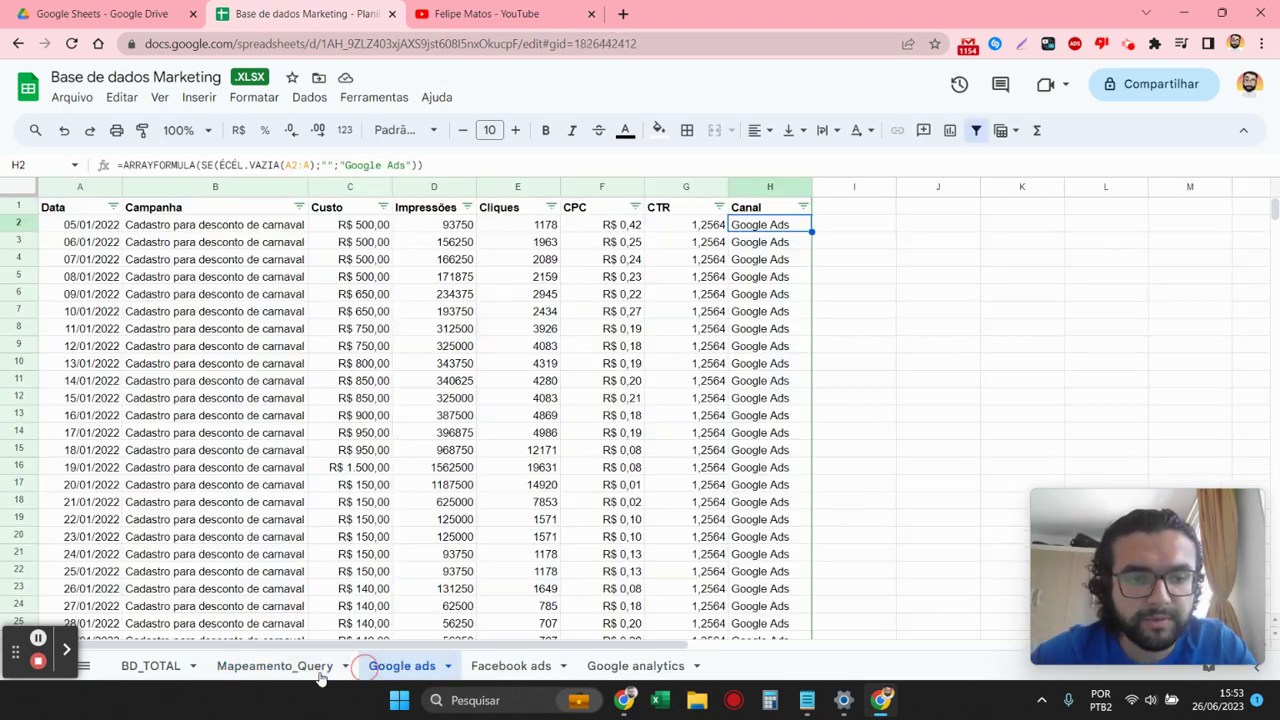
pyautogui.click(290, 667)
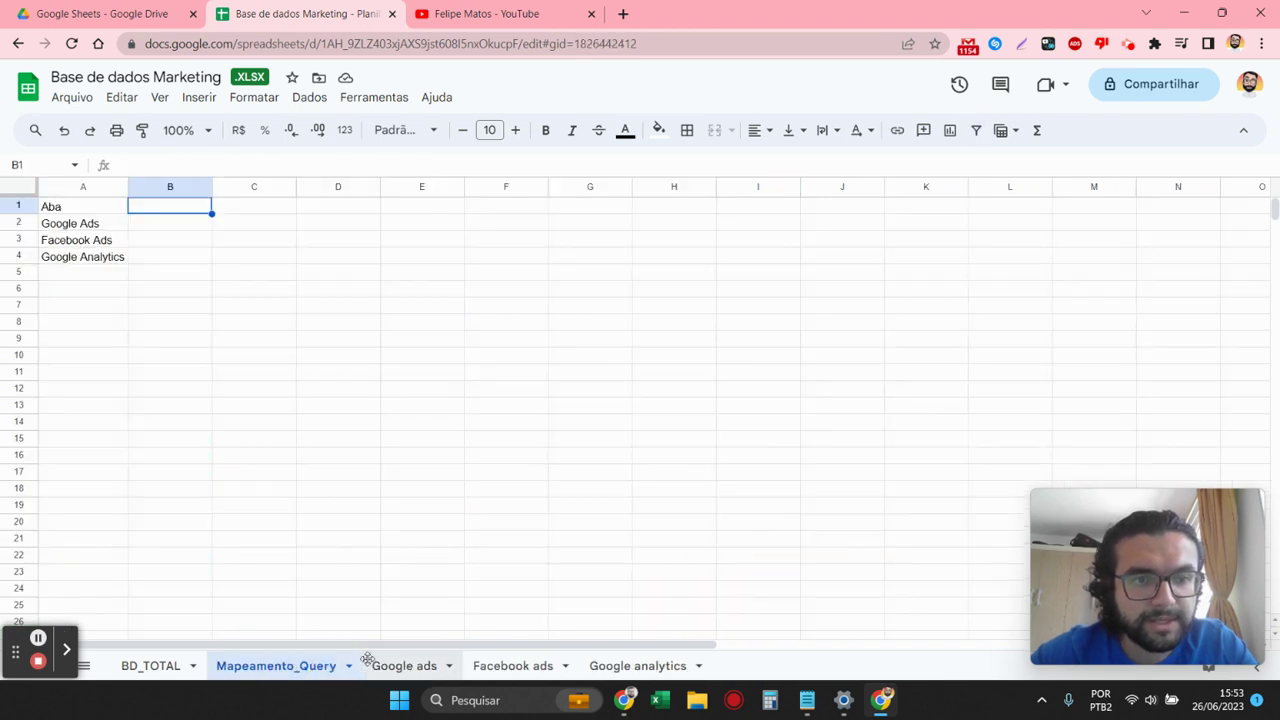
pyautogui.moveTo(368, 667)
pyautogui.mouseDown()
pyautogui.moveTo(299, 657)
pyautogui.moveTo(280, 668)
pyautogui.mouseUp()
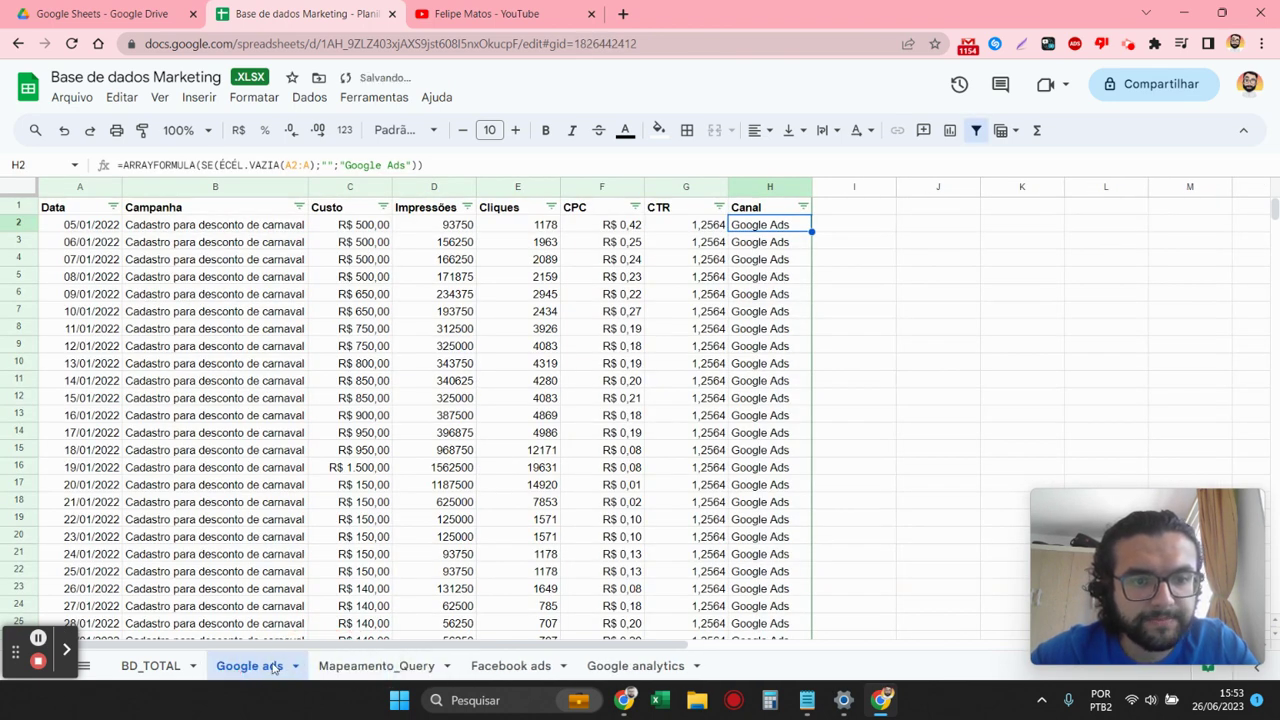
pyautogui.moveTo(370, 668); pyautogui.dragTo(254, 657)
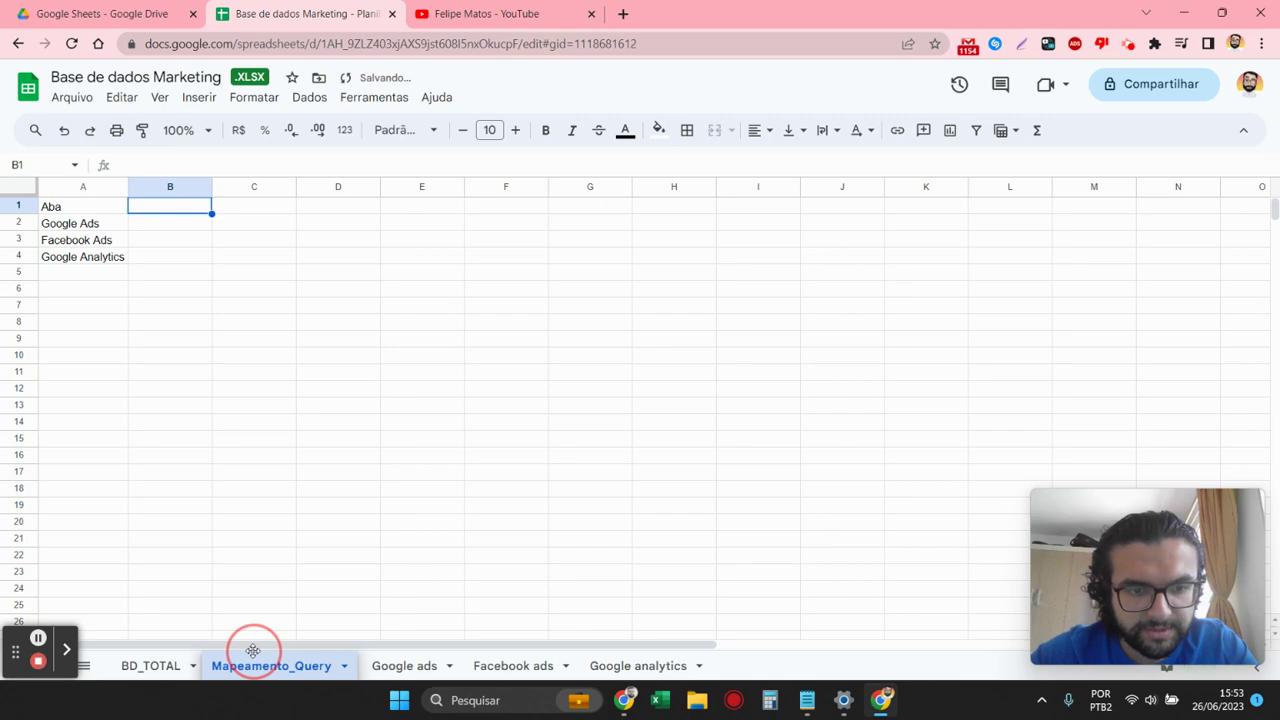
pyautogui.click(400, 665)
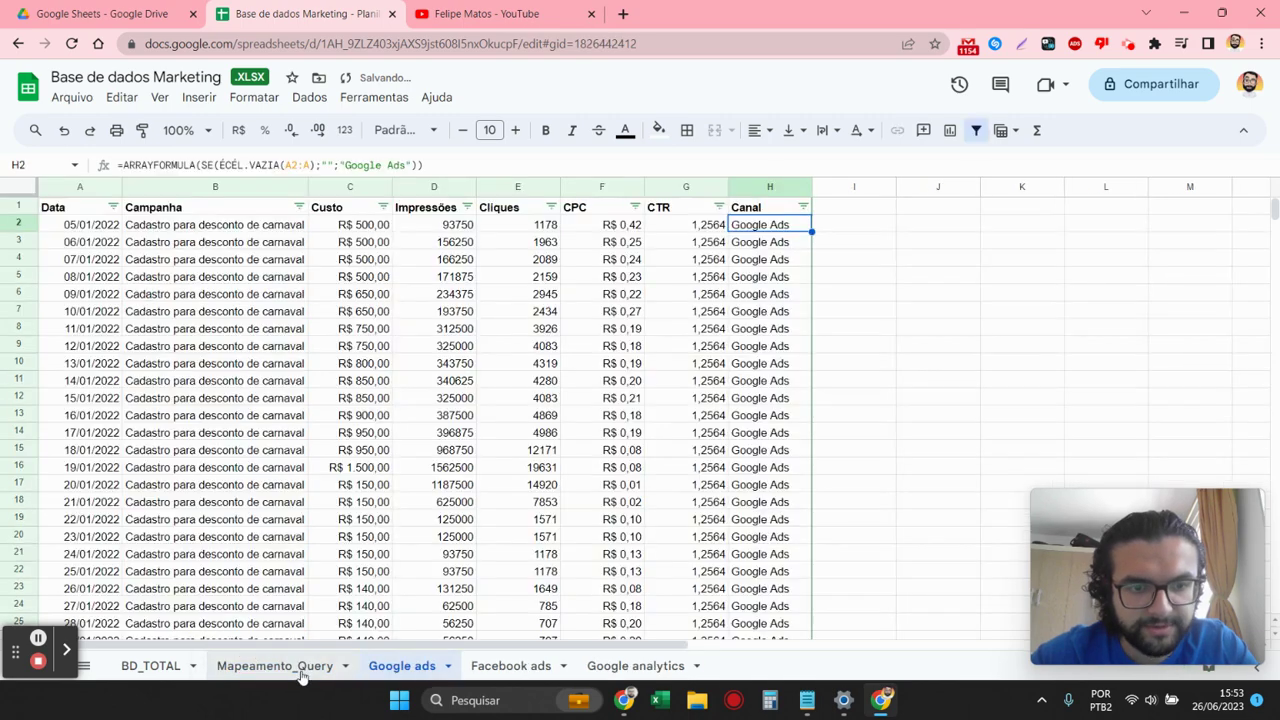
pyautogui.click(300, 666)
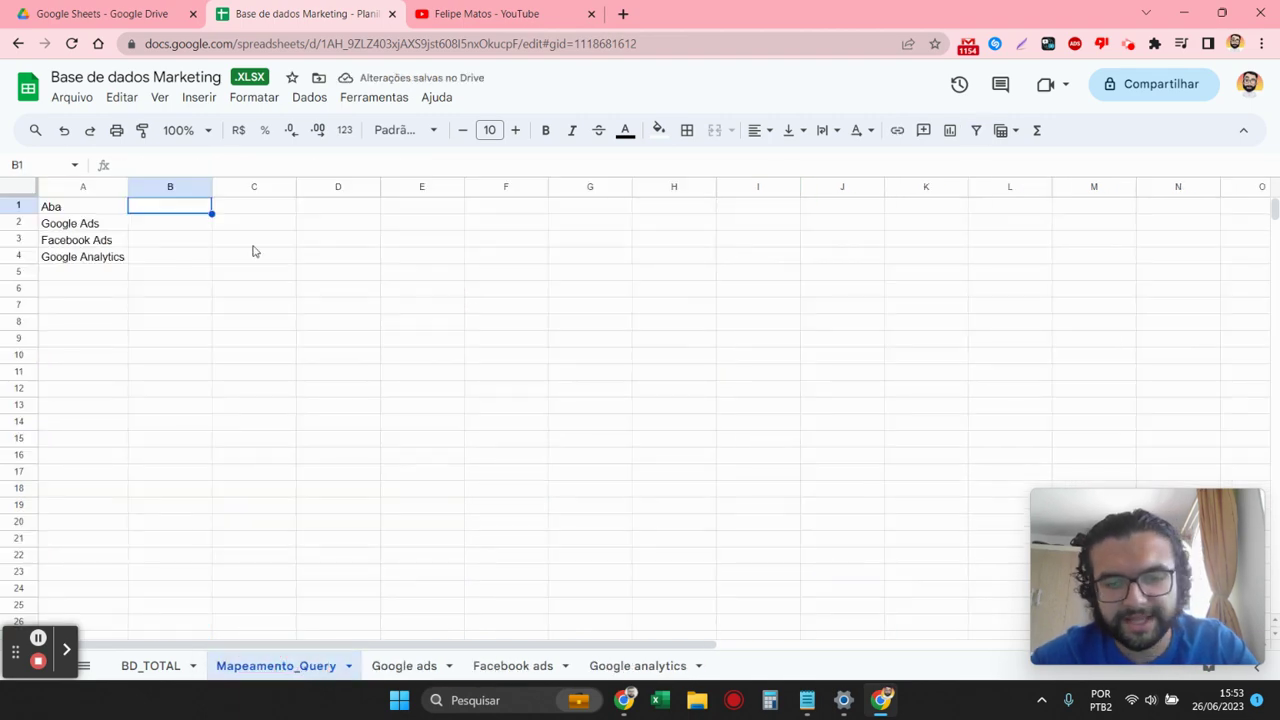
# - Add the headers Data in B1 and Campanha in C1 of Mapeamento_Query
pyautogui.click(166, 210)
pyautogui.write('Data')
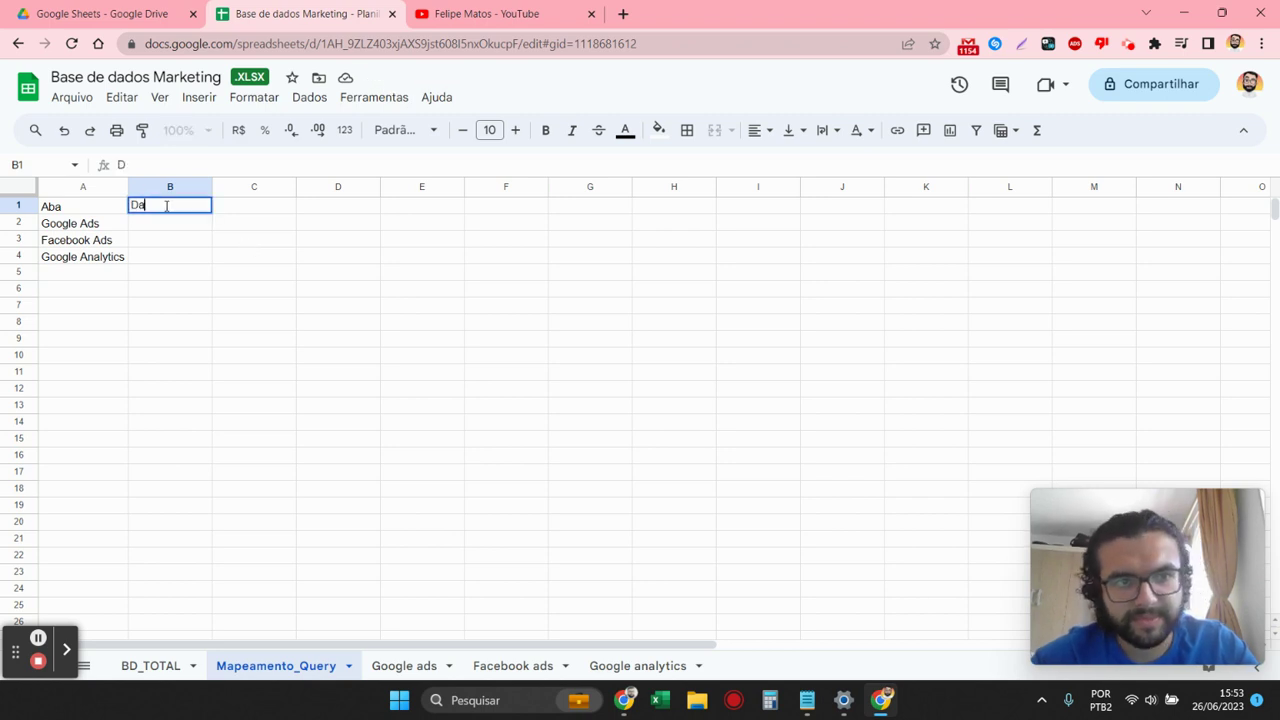
pyautogui.press('Tab')
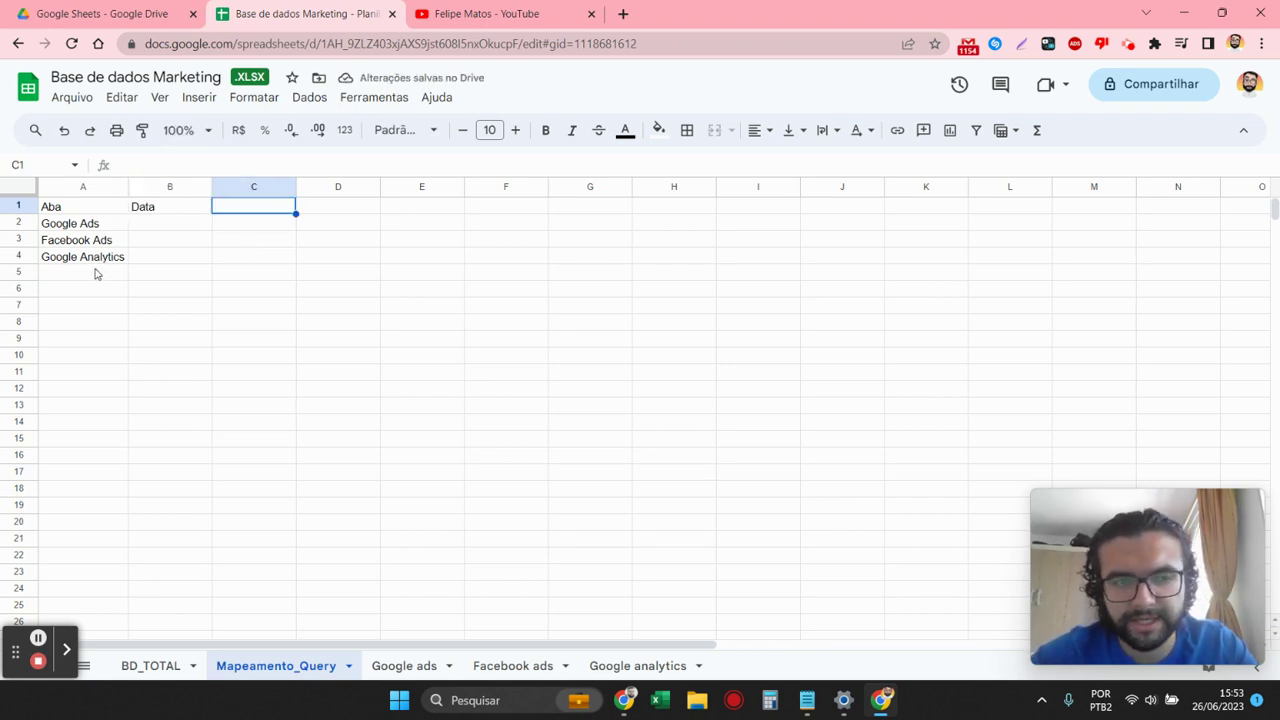
pyautogui.click(253, 200)
pyautogui.write('Campanha')
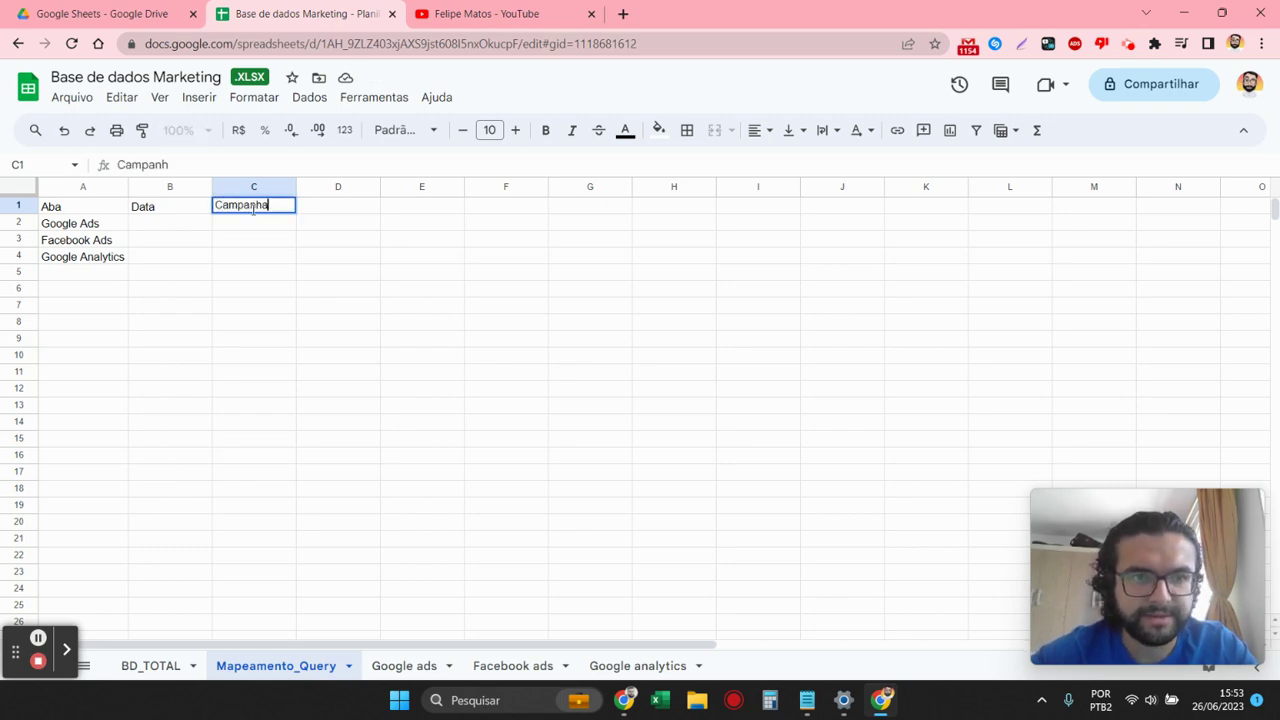
pyautogui.press('Return')
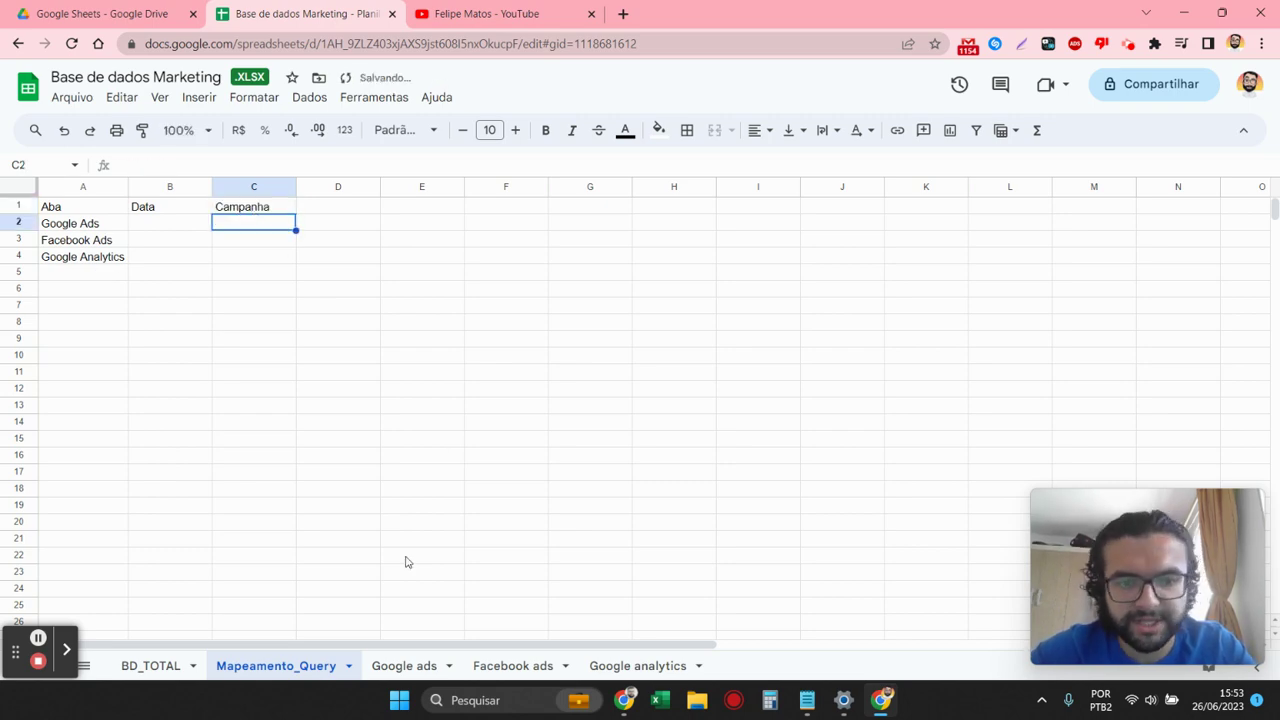
# - Compare the Google ads and Facebook ads column headers
pyautogui.click(368, 668)
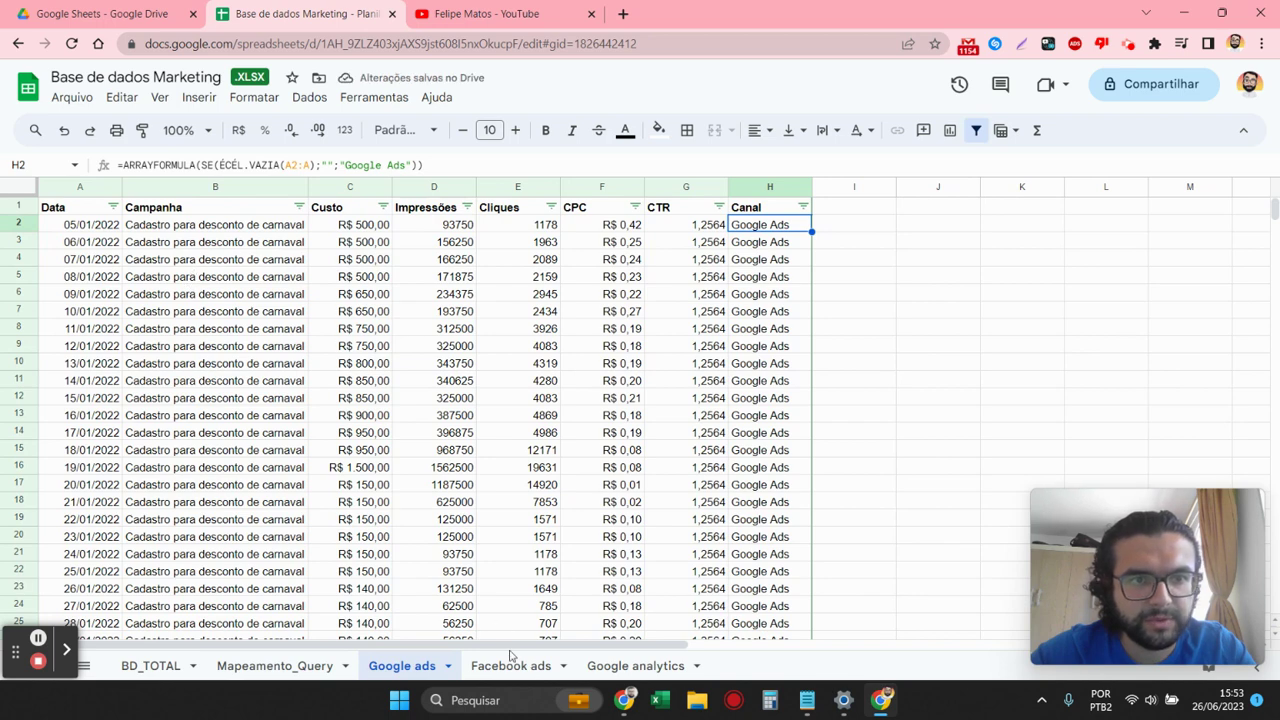
pyautogui.click(478, 657)
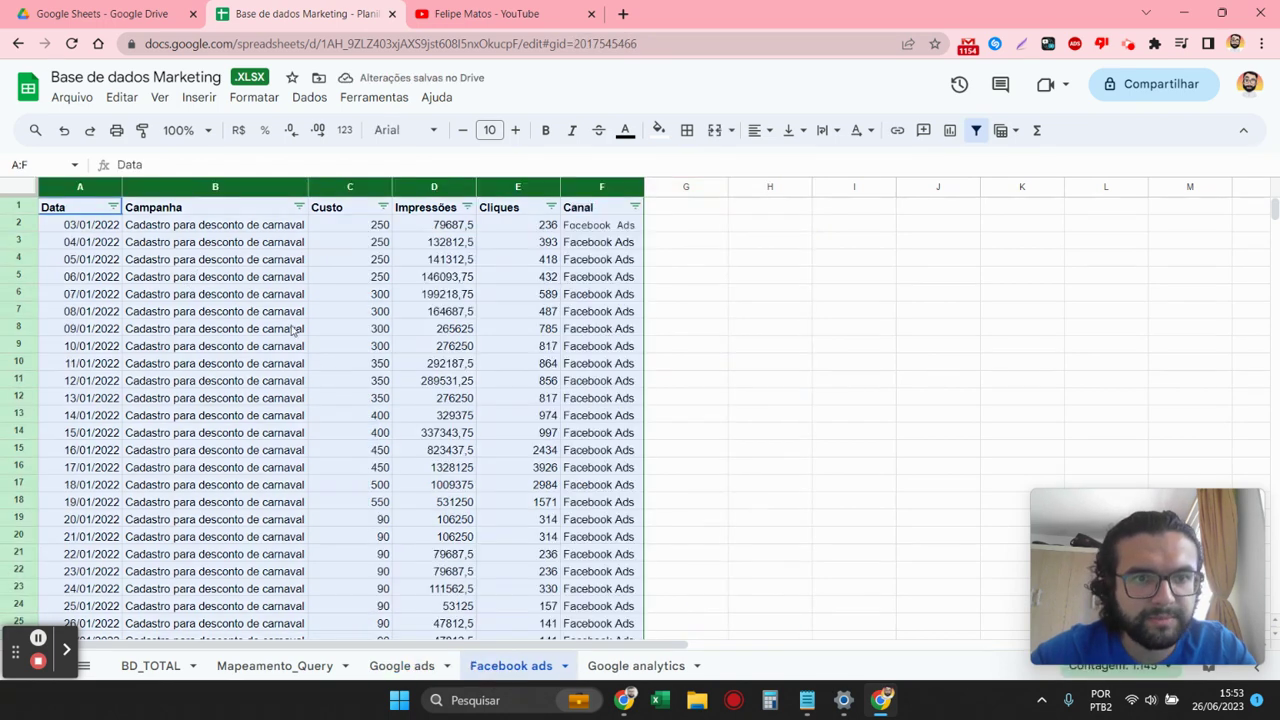
pyautogui.click(247, 232)
pyautogui.click(420, 666)
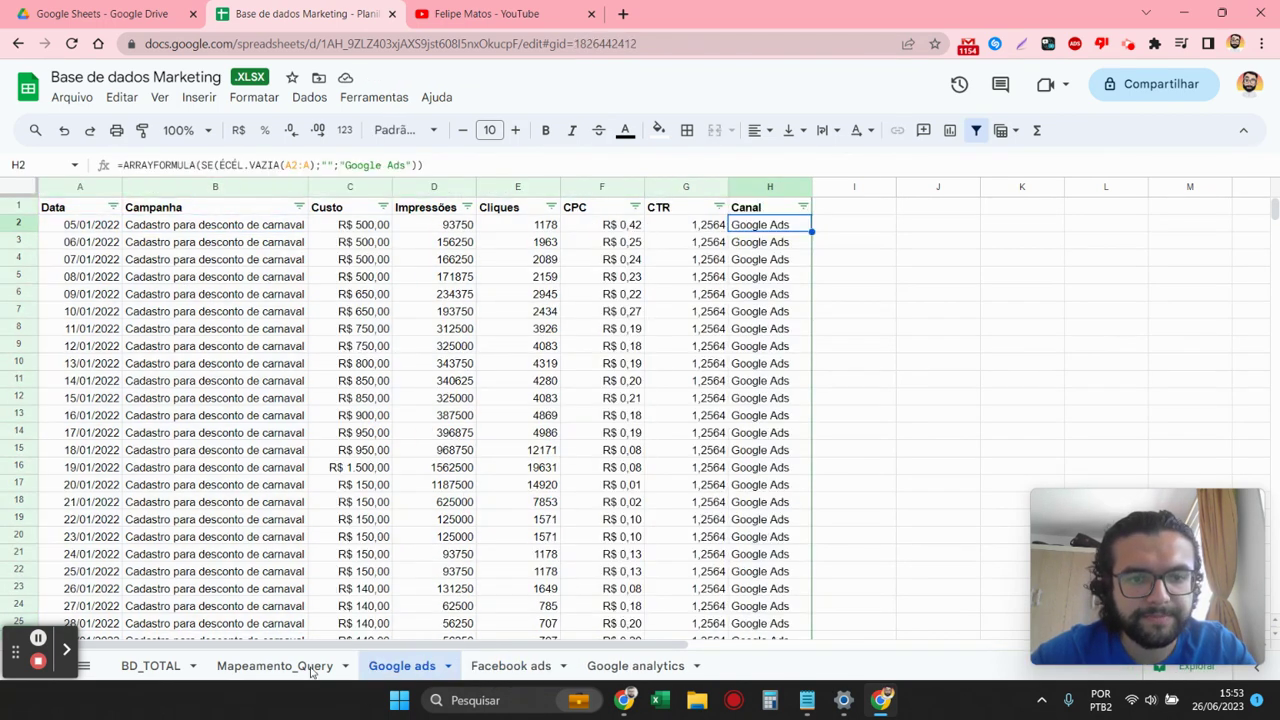
pyautogui.click(277, 666)
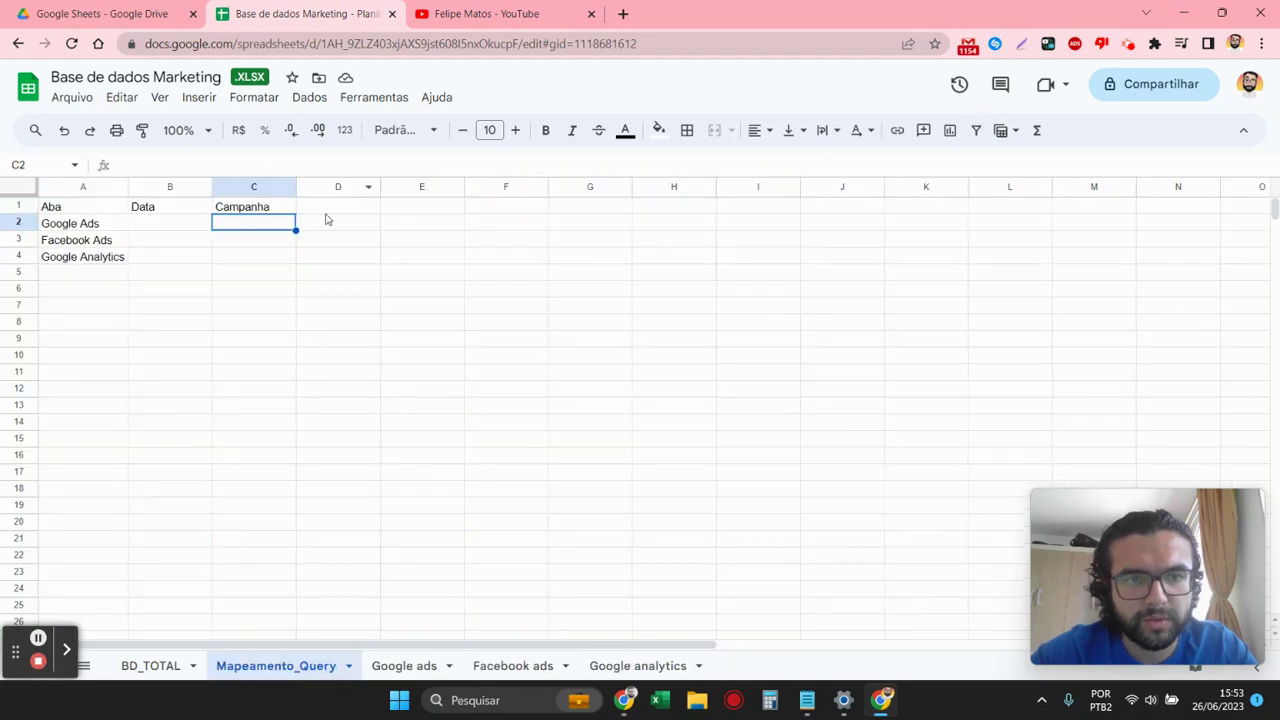
# - Add the headers Custo, Impressões and Cliques in D1 to F1
pyautogui.click(326, 211)
pyautogui.write('Custo')
pyautogui.press('Return')
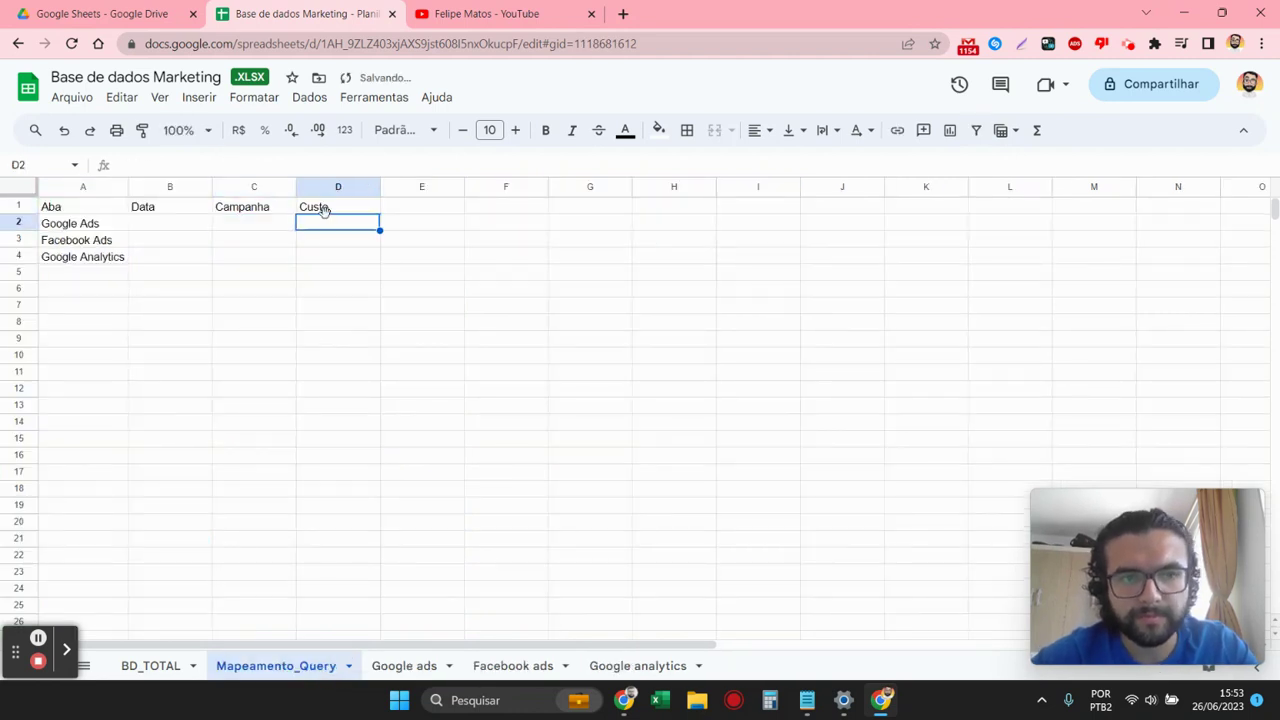
pyautogui.press('Right')
pyautogui.press('Up')
pyautogui.write('Impress')
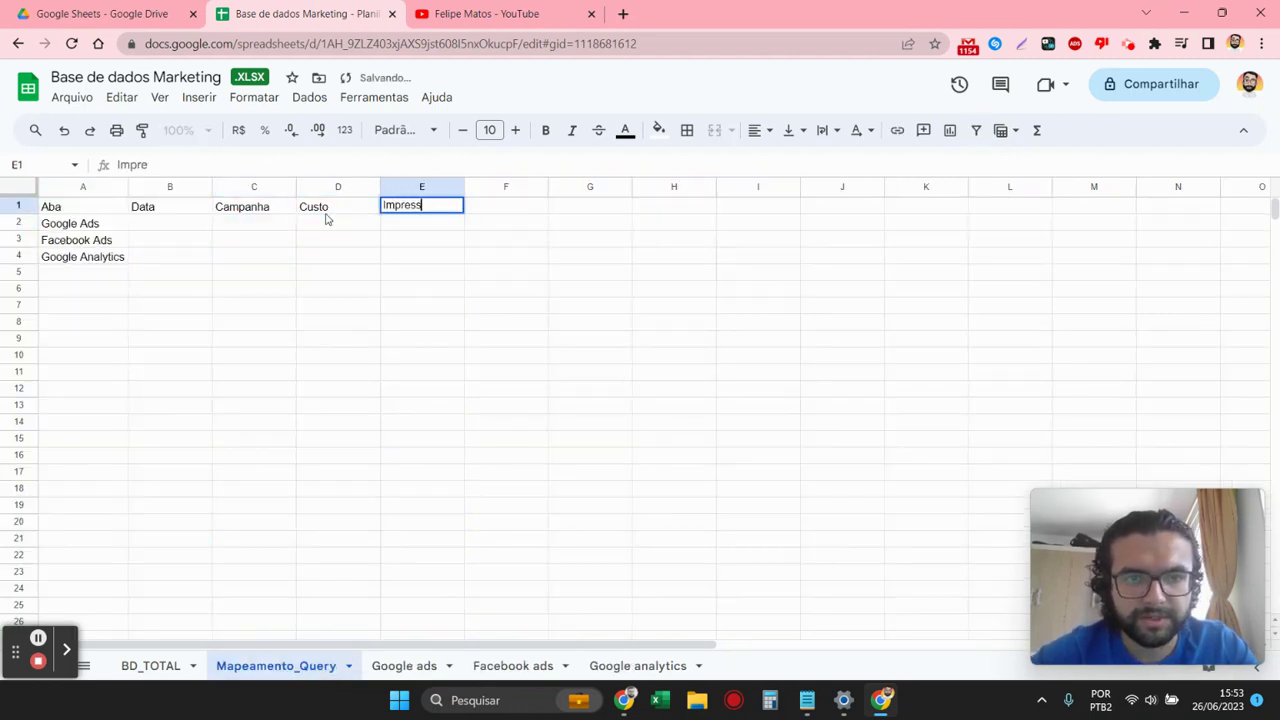
pyautogui.write('ões')
pyautogui.press('Tab')
pyautogui.write('C')
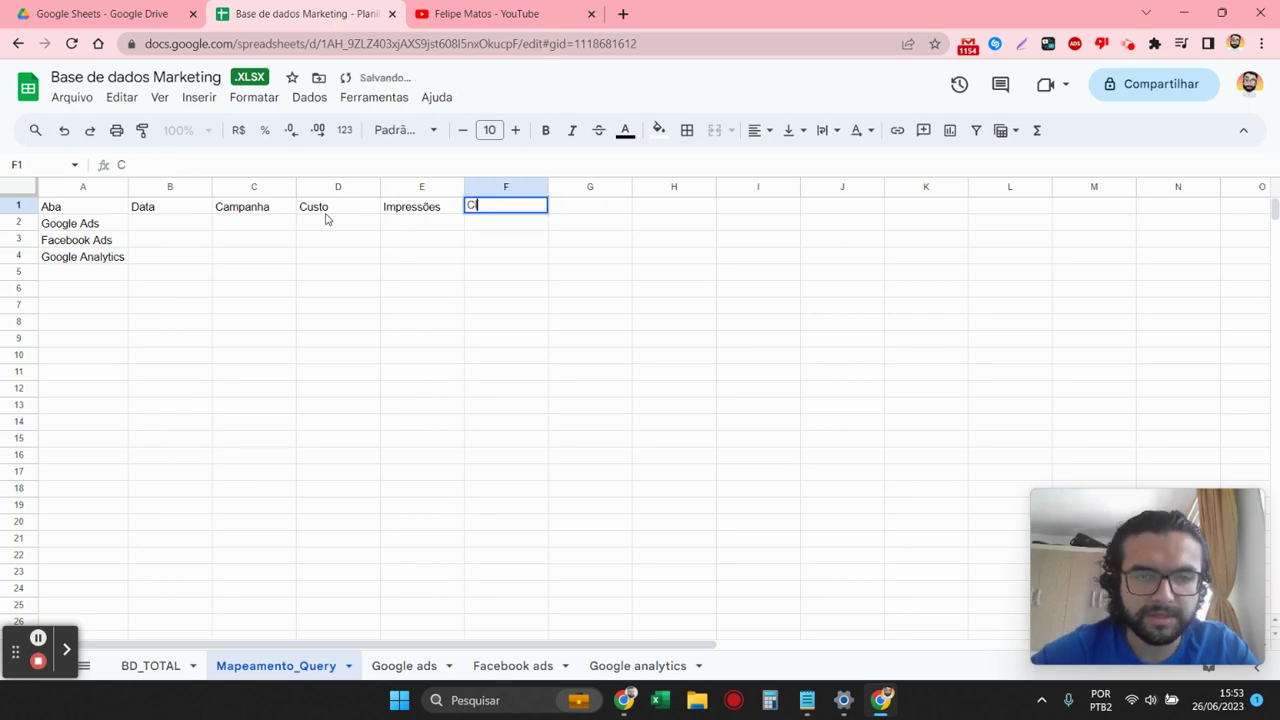
pyautogui.write('liques')
pyautogui.press('Tab')
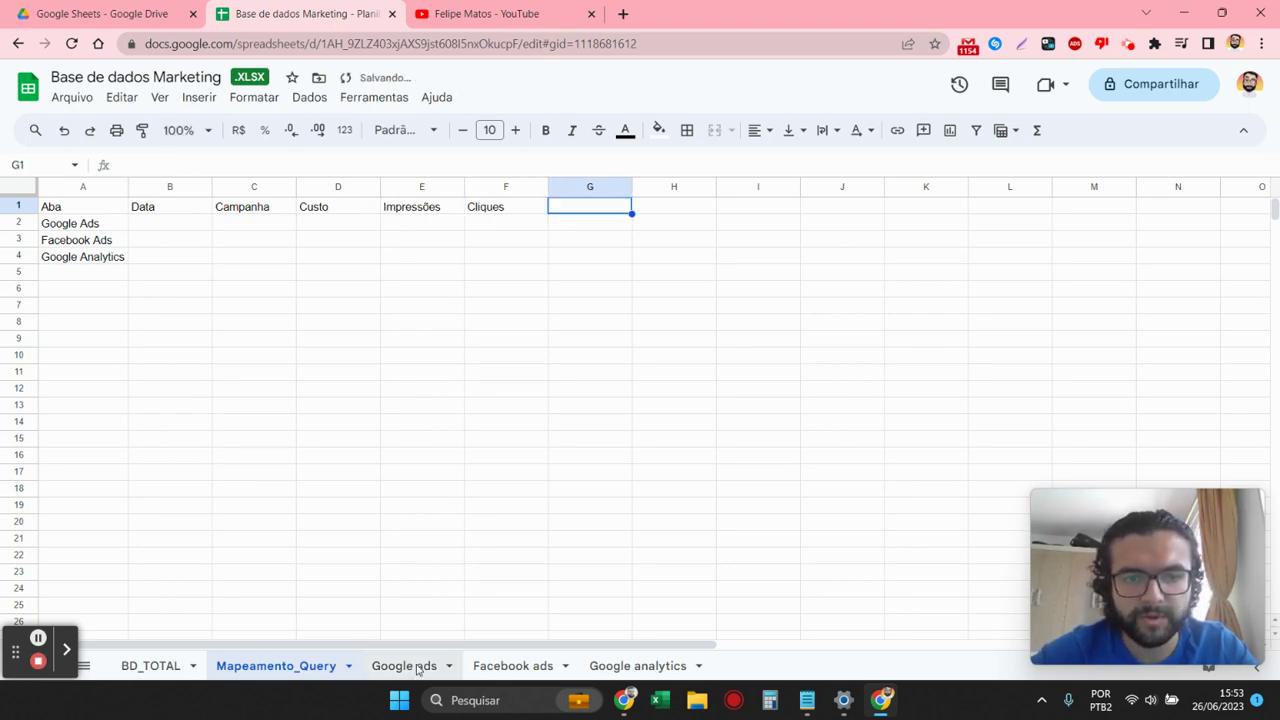
# - Check the source sheets' columns, then add Sessões and Cadastros headers in G1 and H1
pyautogui.click(415, 666)
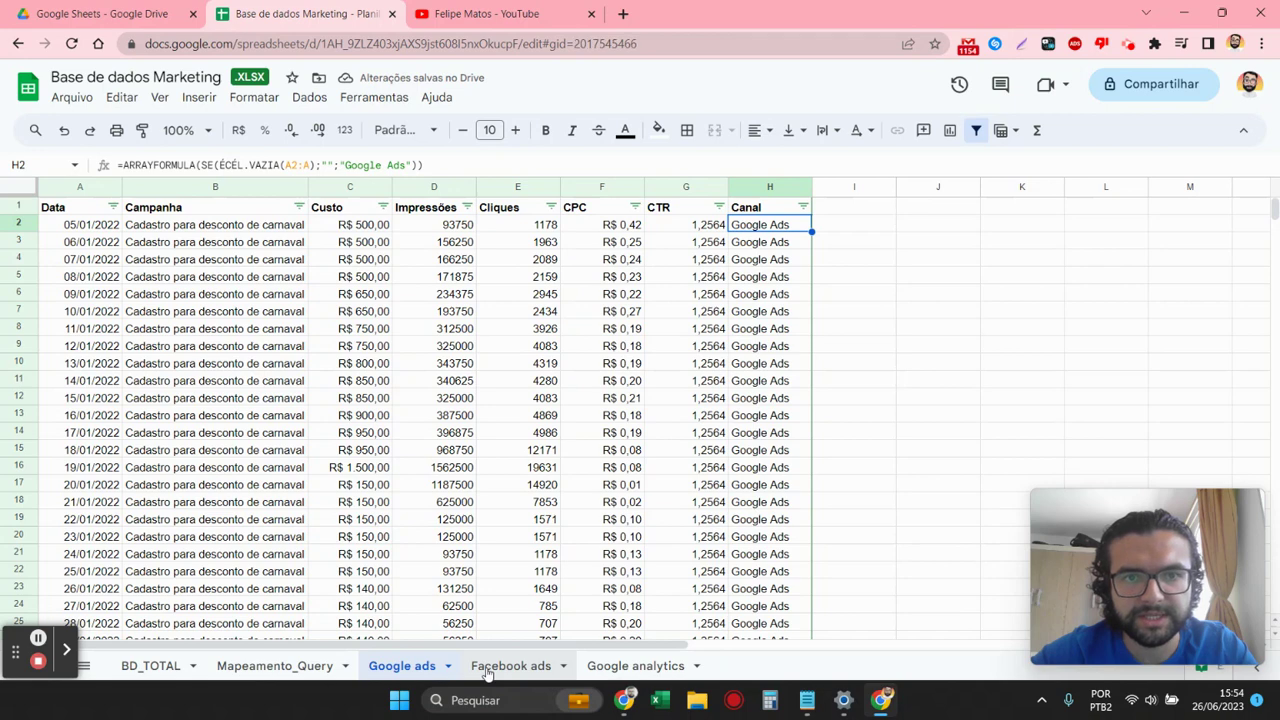
pyautogui.click(488, 671)
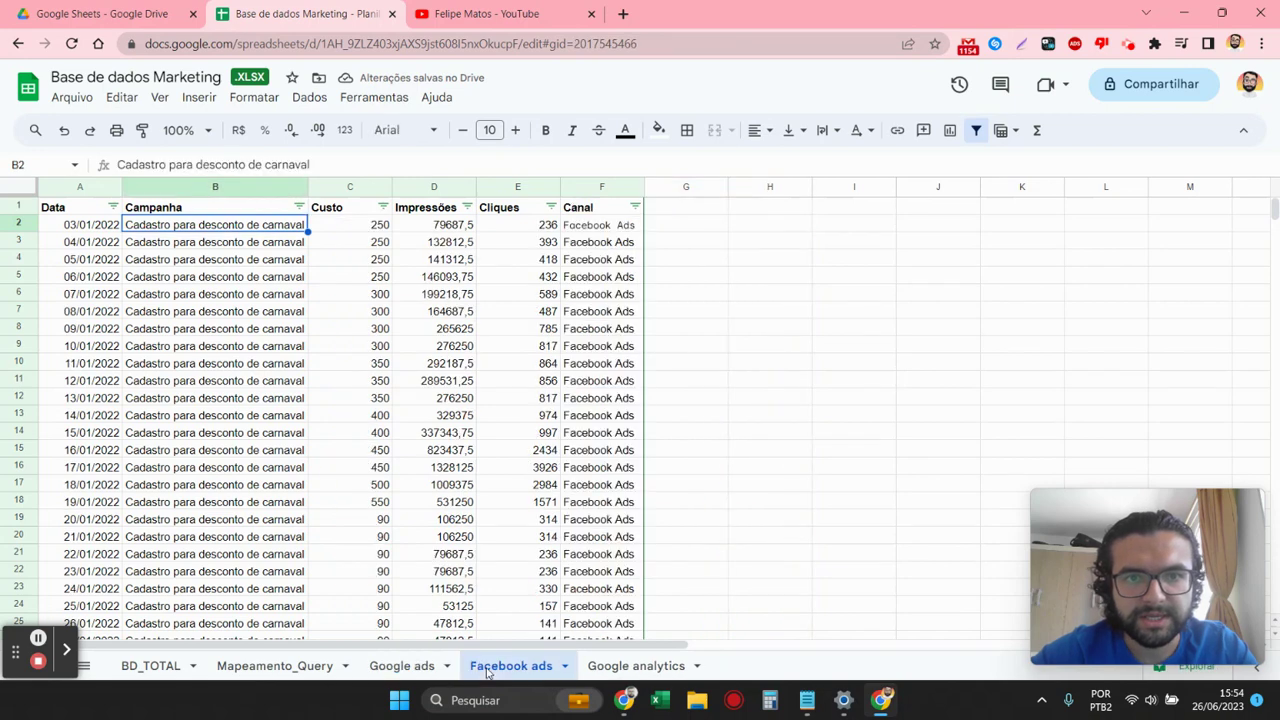
pyautogui.click(660, 668)
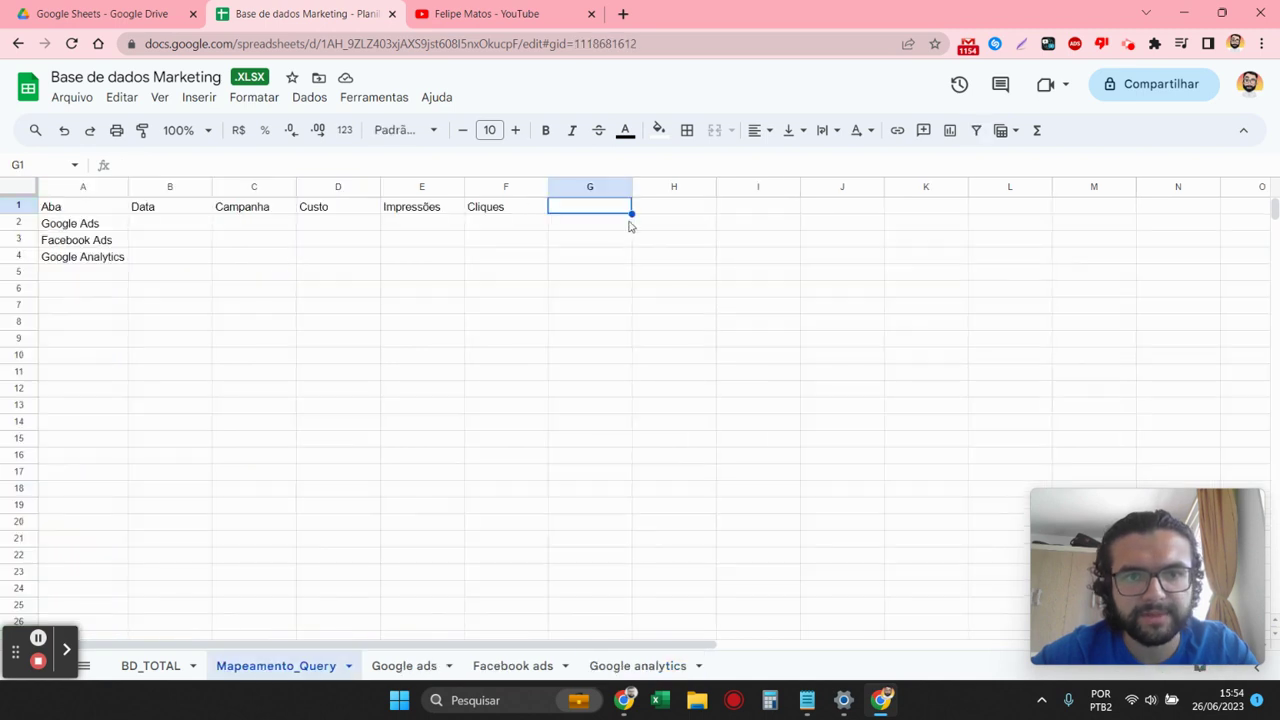
pyautogui.write('Sessões')
pyautogui.press('Tab')
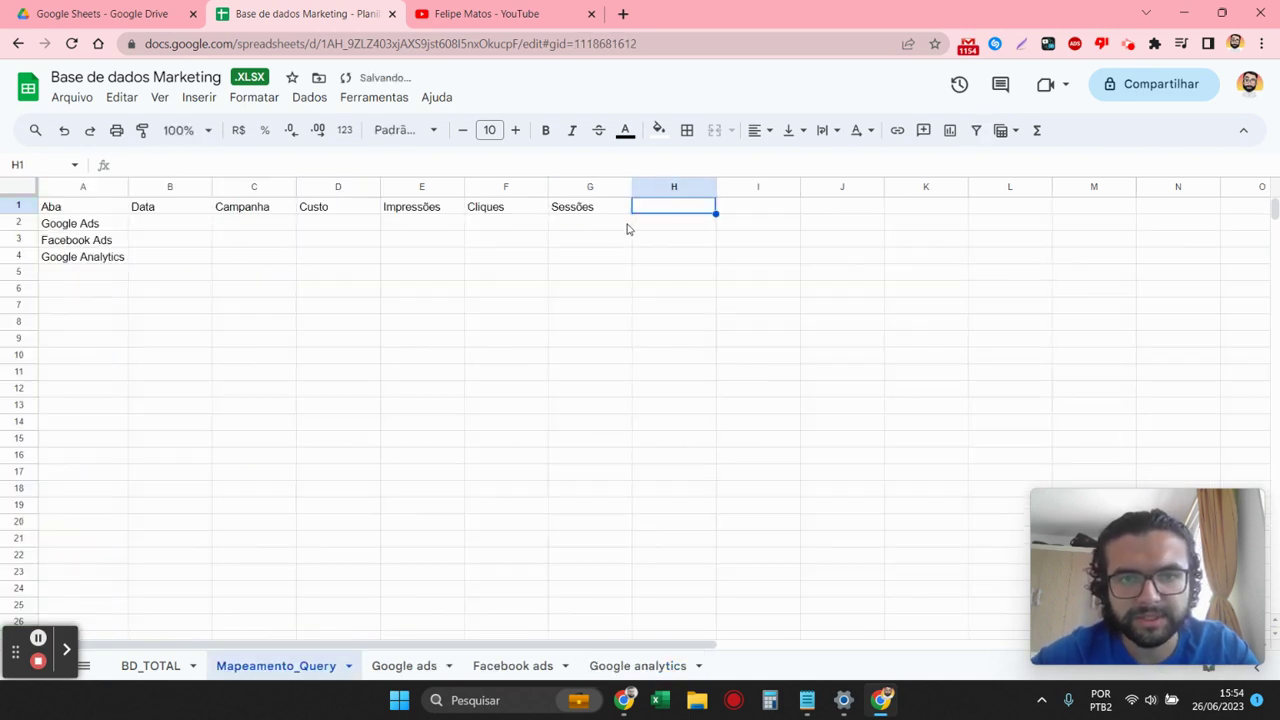
pyautogui.write('Cadastros')
pyautogui.press('Return')
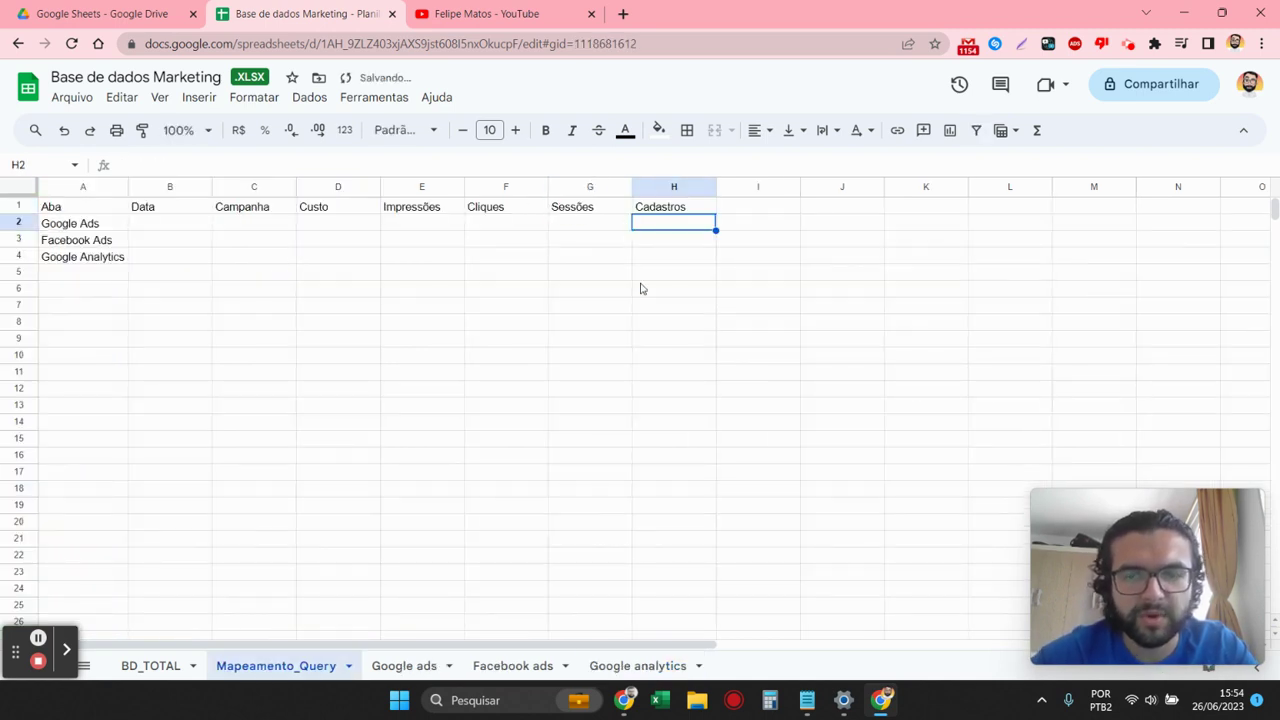
pyautogui.click(398, 665)
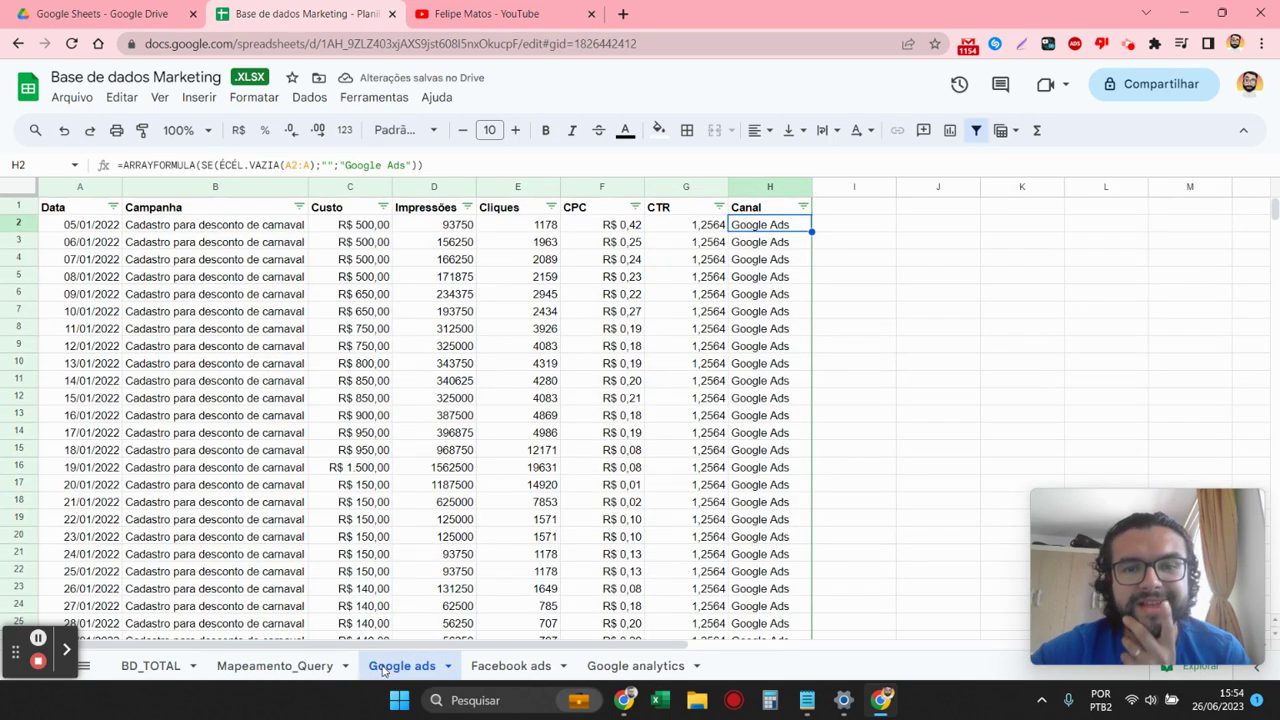
# - After checking the CPC and CTR formulas in Google ads, insert two empty columns before Sessões
pyautogui.click(576, 224)
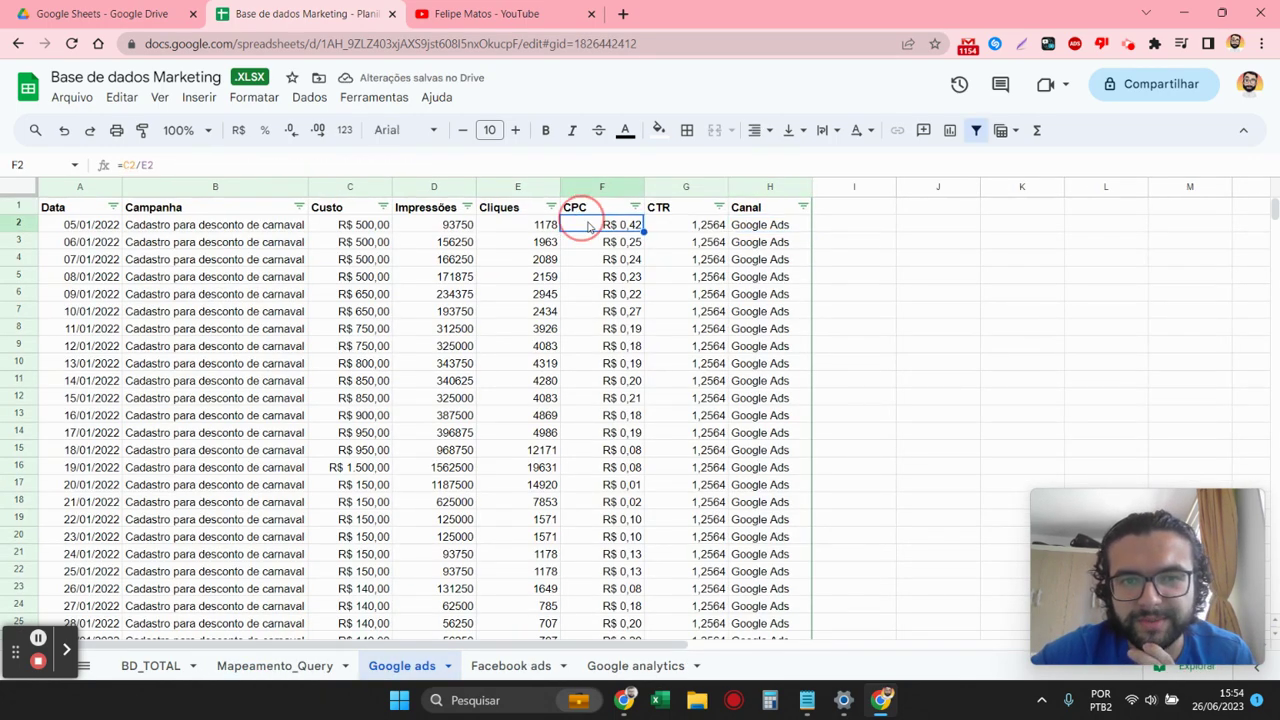
pyautogui.click(678, 224)
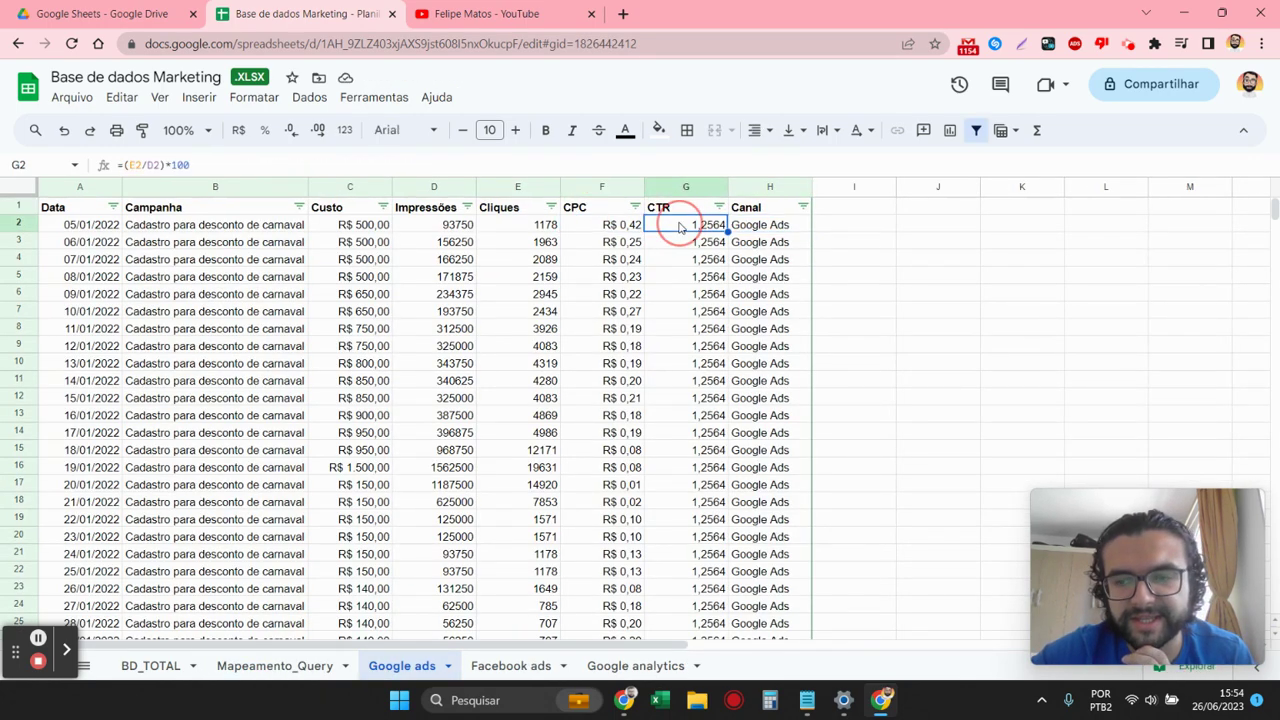
pyautogui.click(287, 670)
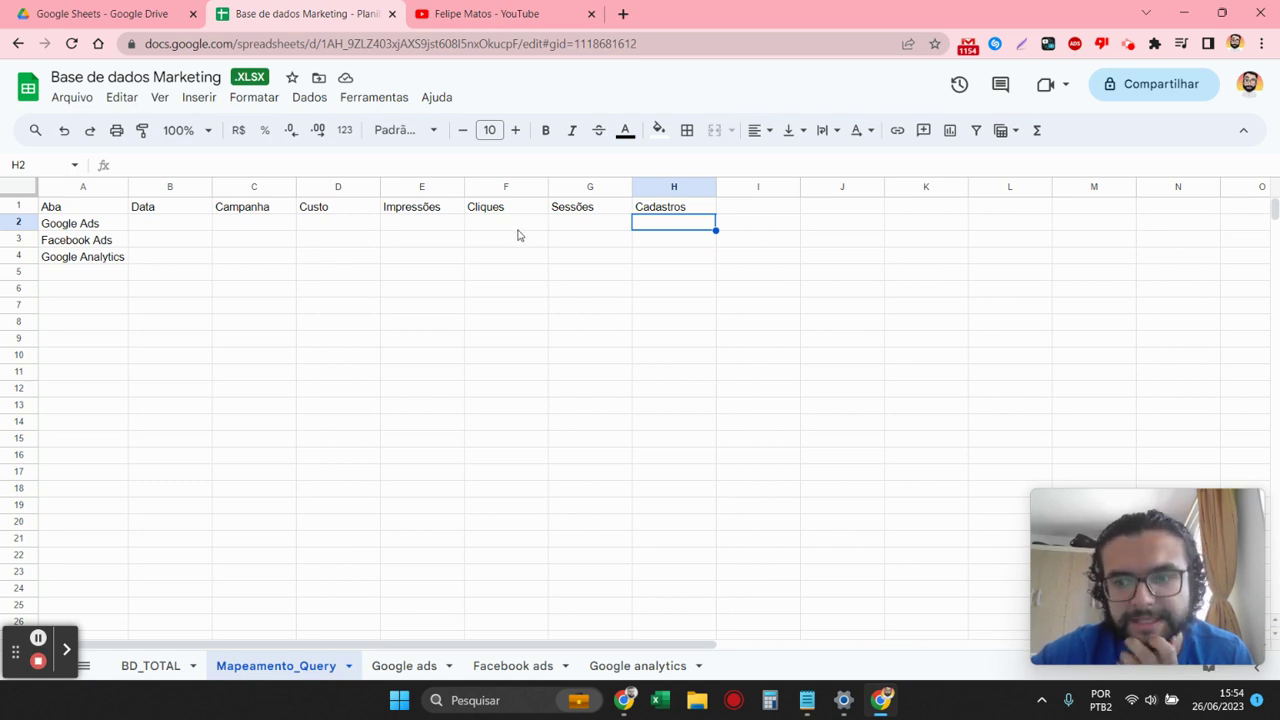
pyautogui.click(567, 190)
pyautogui.rightClick(567, 190)
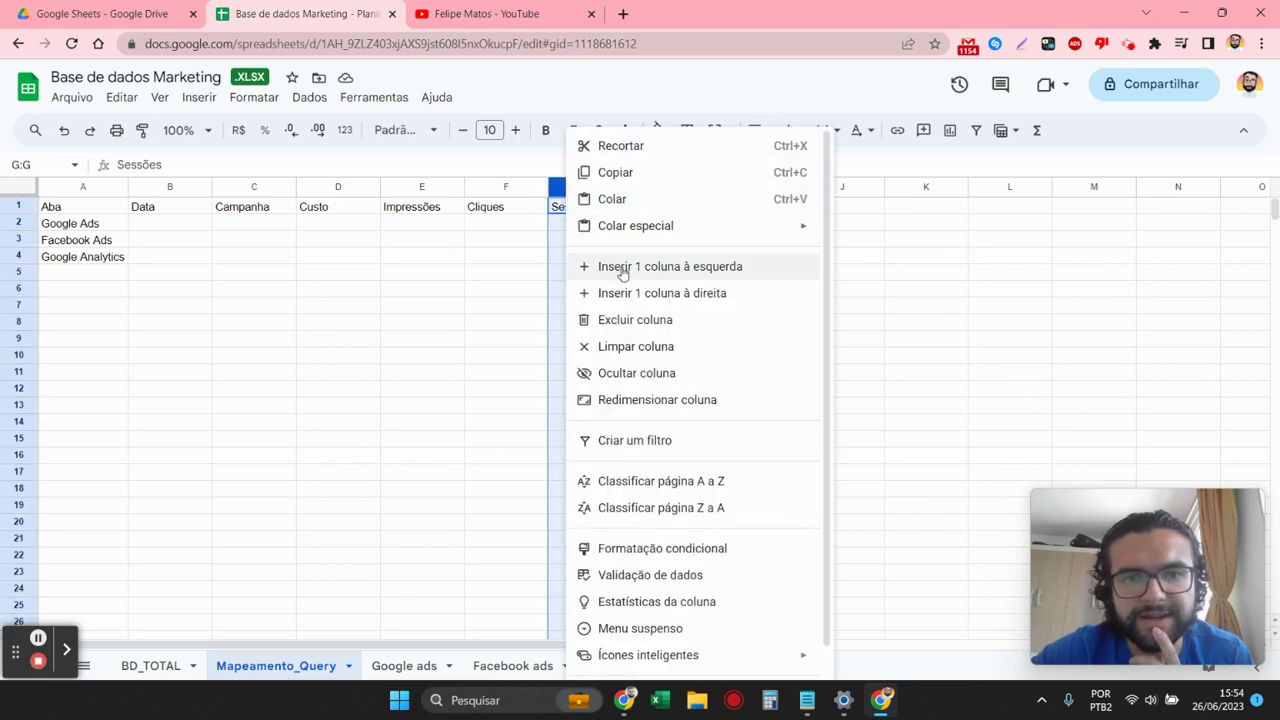
pyautogui.click(600, 266)
pyautogui.rightClick(651, 191)
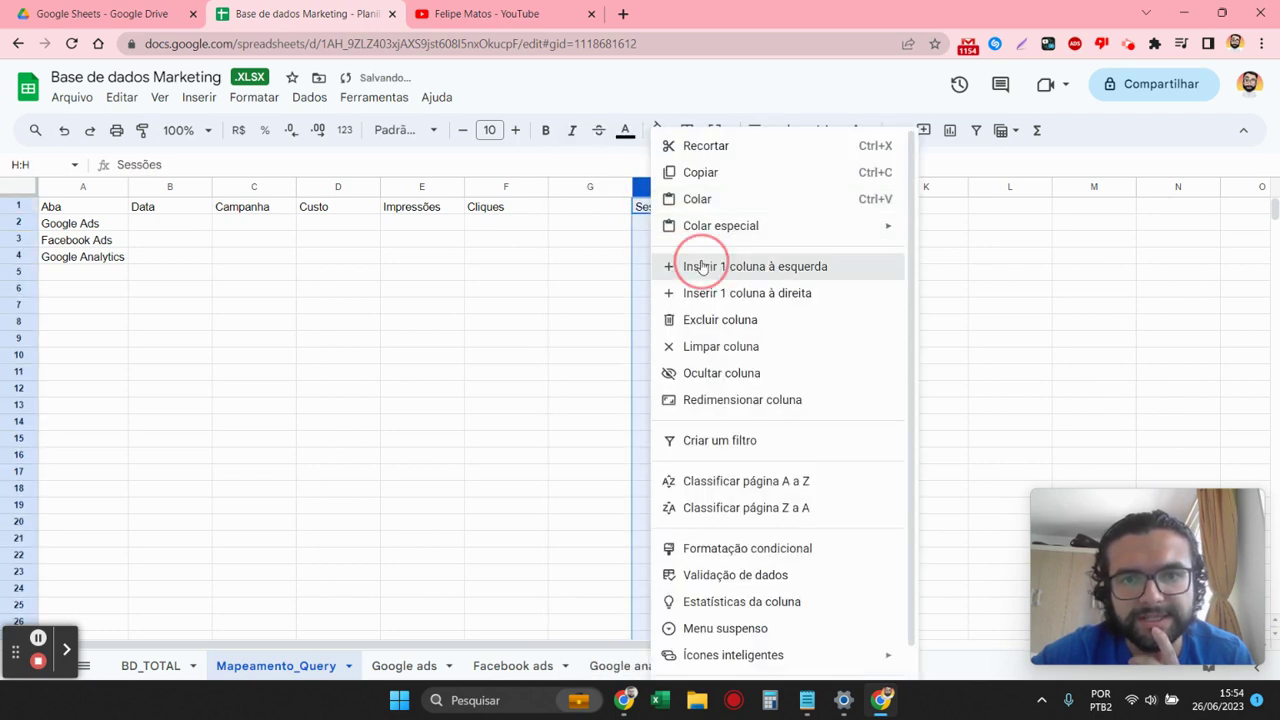
pyautogui.click(700, 266)
pyautogui.press('Left')
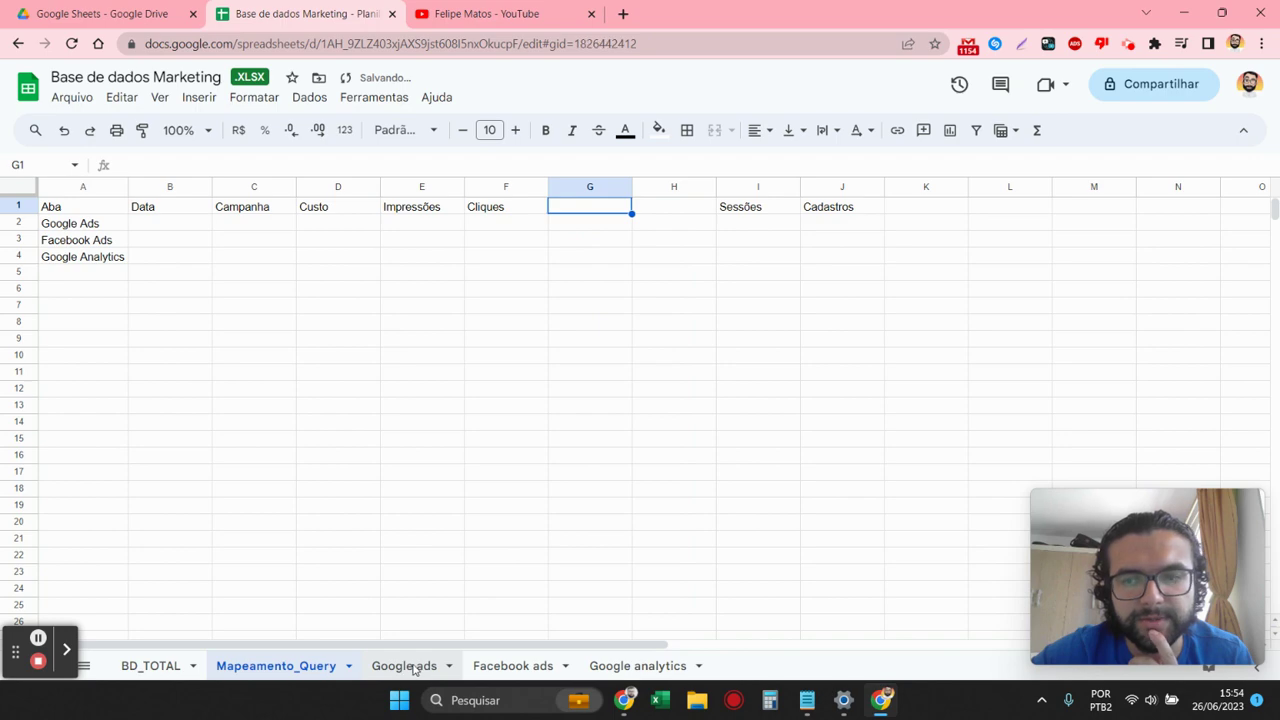
# - Copy the CPC and CTR headers from Google ads into G1:H1 of Mapeamento_Query
pyautogui.click(404, 666)
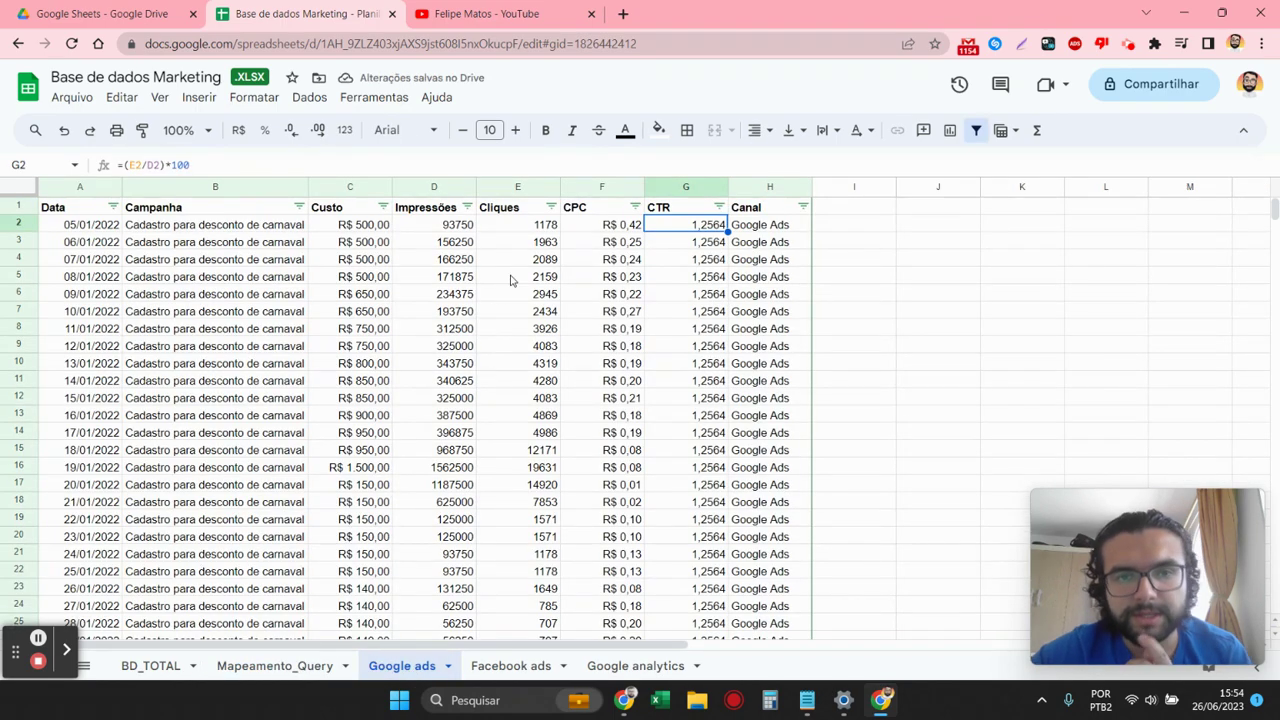
pyautogui.moveTo(580, 207); pyautogui.dragTo(665, 207)
pyautogui.hotkey('ctrl', 'c')
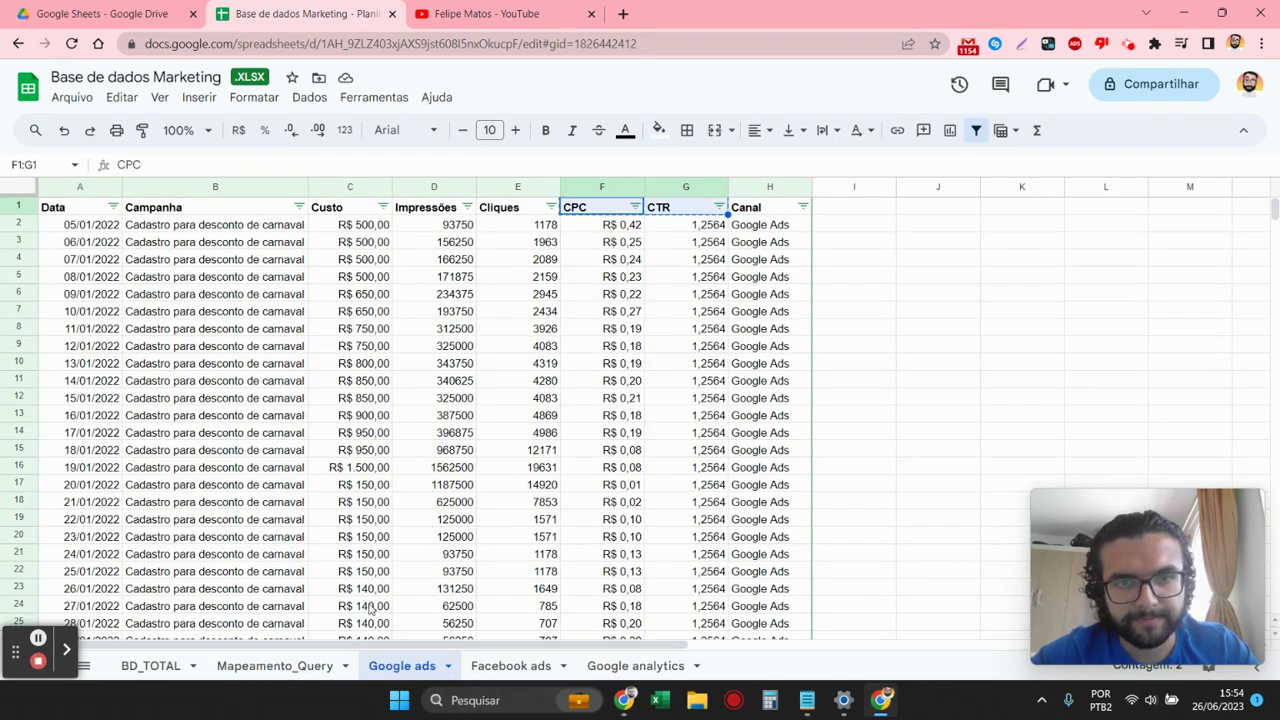
pyautogui.click(275, 666)
pyautogui.click(590, 207)
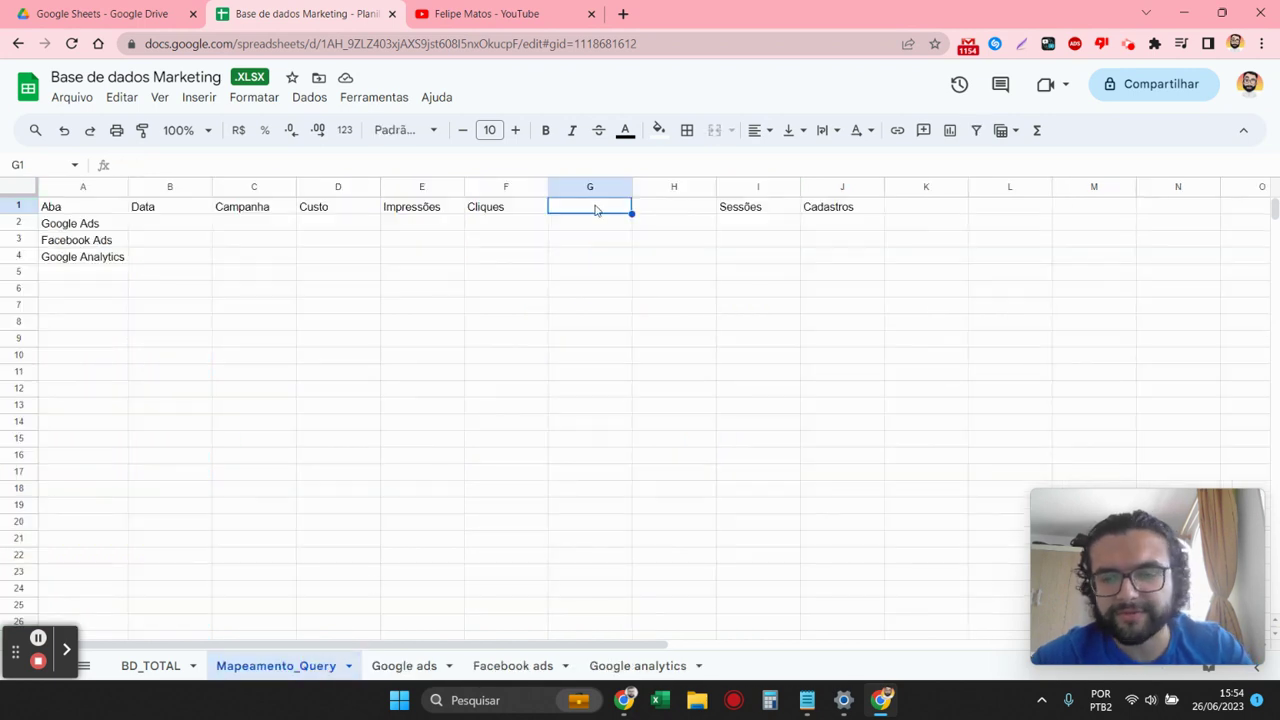
pyautogui.hotkey('ctrl', 'v')
# - Map the Data field to column A for Google Ads, Facebook Ads and Google Analytics
pyautogui.click(186, 224)
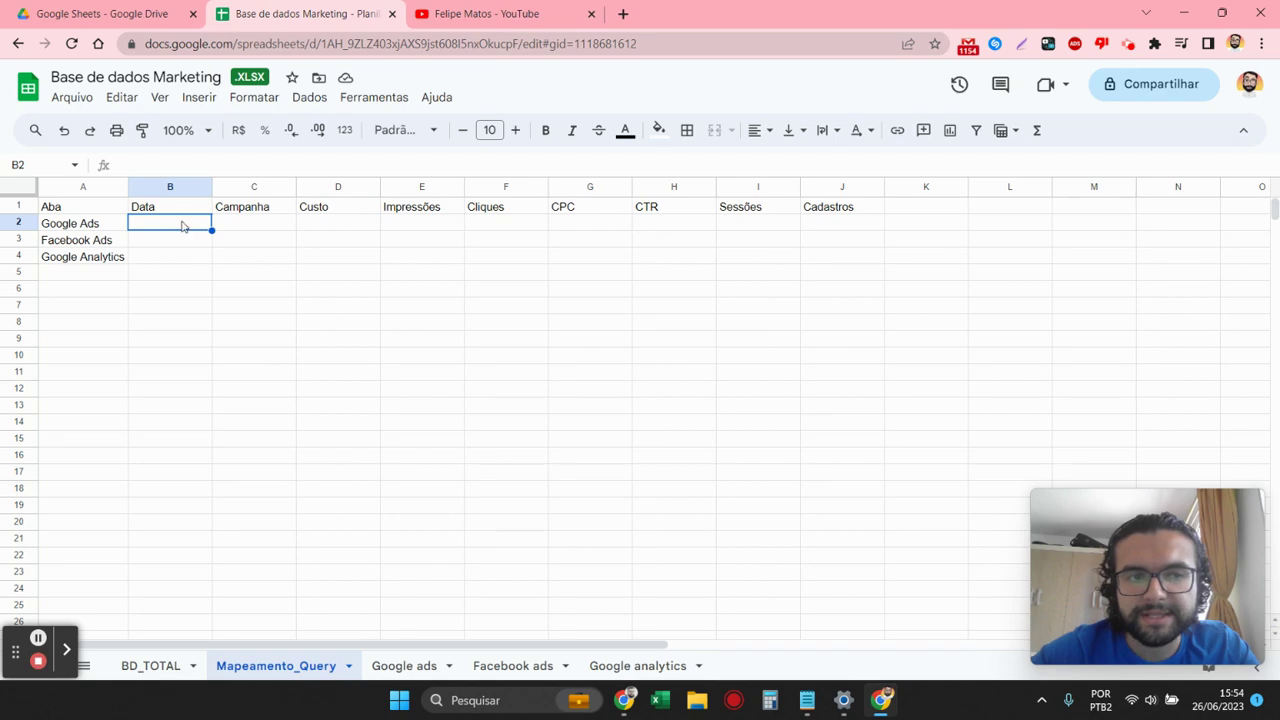
pyautogui.click(395, 668)
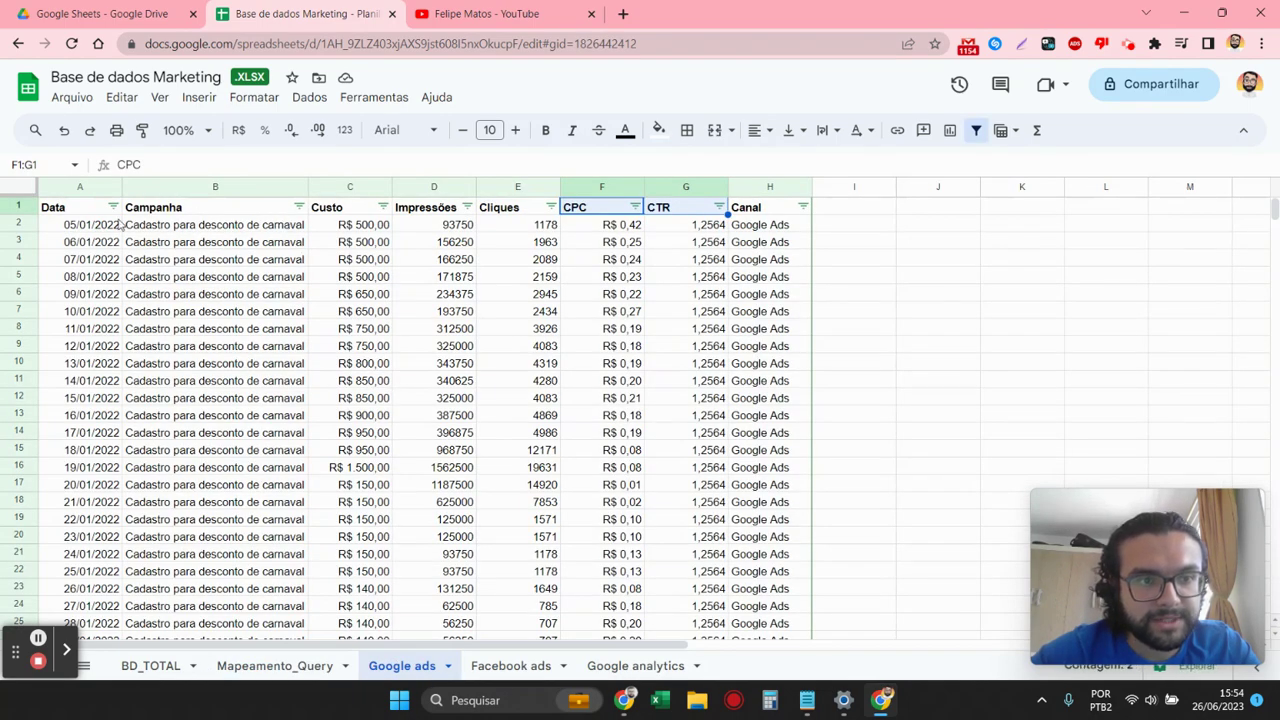
pyautogui.click(272, 667)
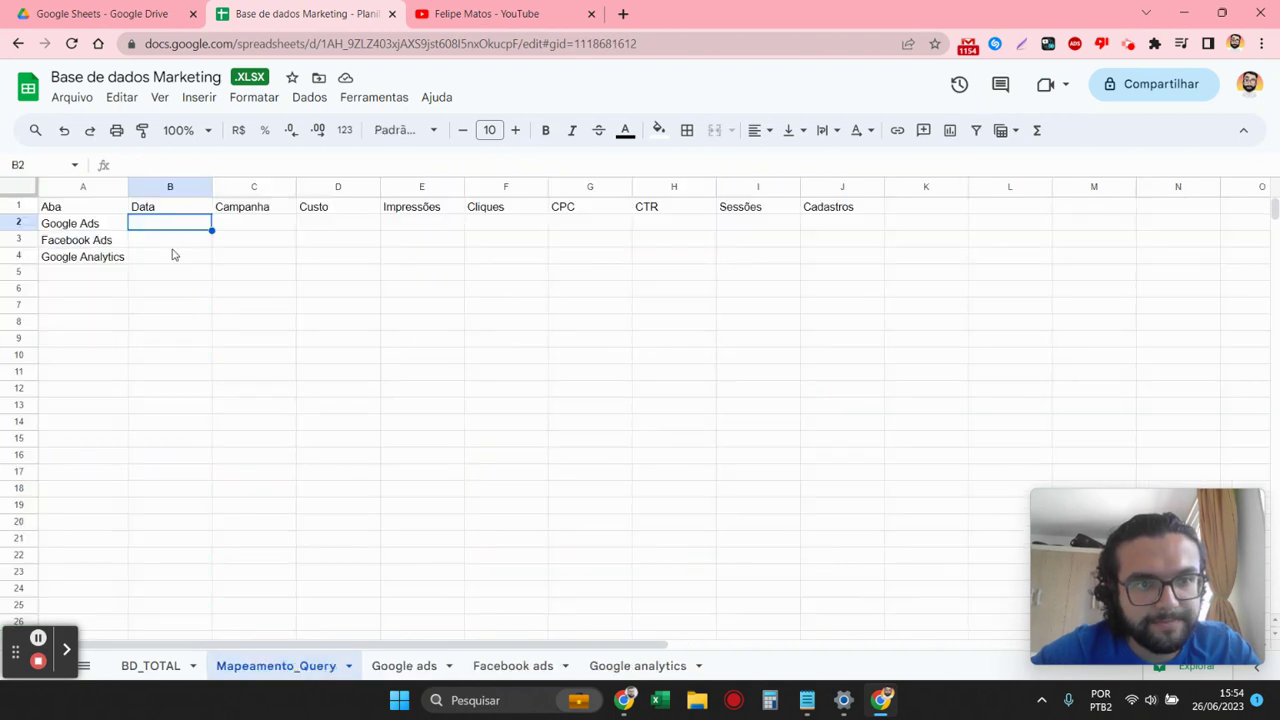
pyautogui.click(187, 232)
pyautogui.write('A')
pyautogui.press('Return')
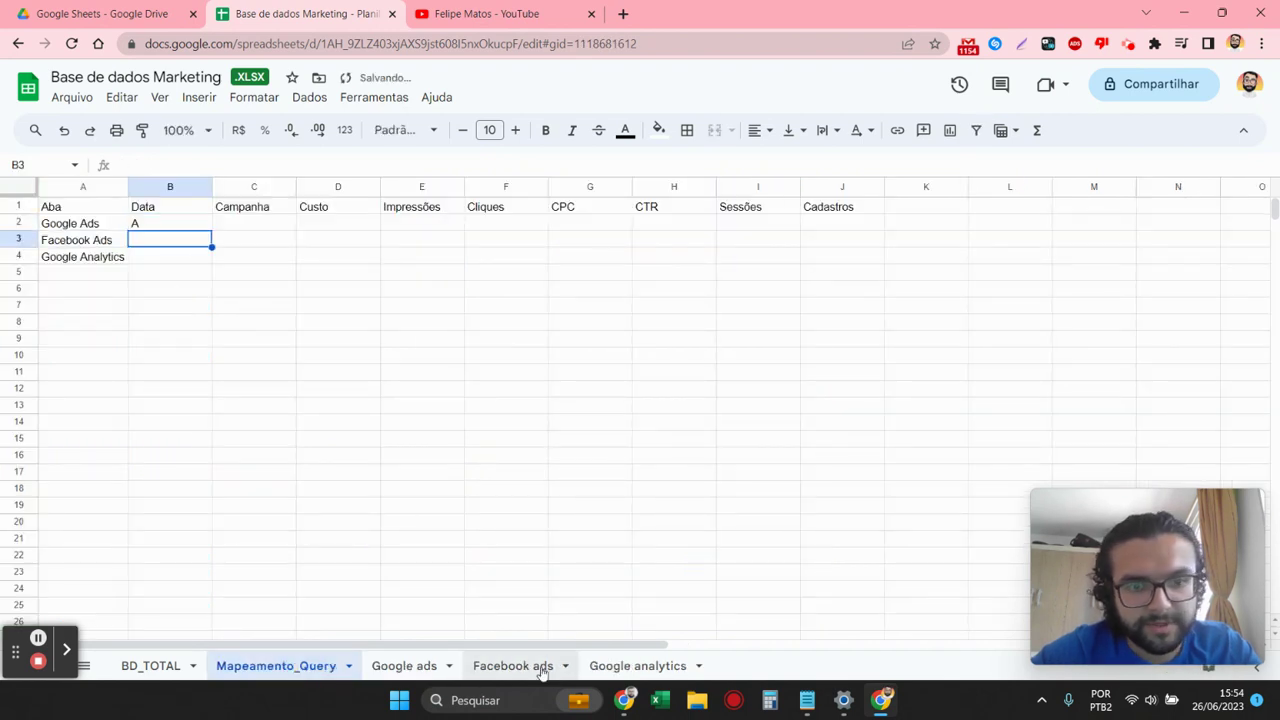
pyautogui.click(537, 668)
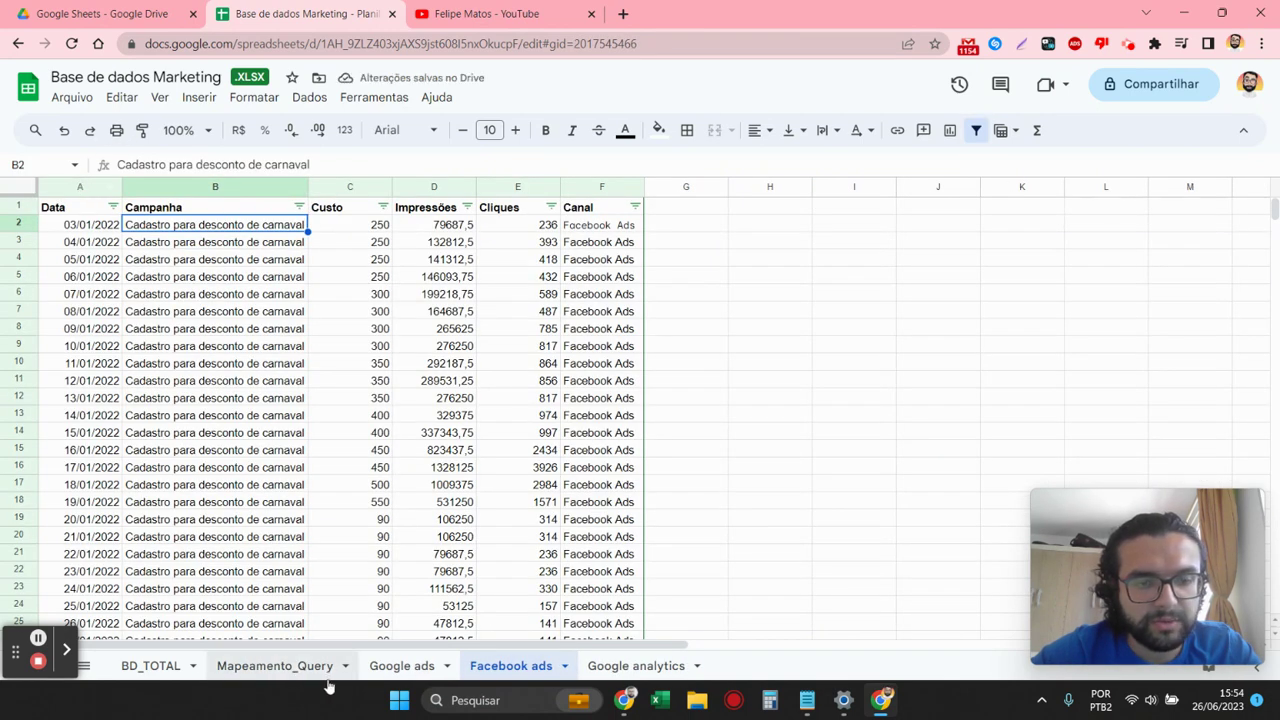
pyautogui.click(276, 666)
pyautogui.write('A')
pyautogui.press('Return')
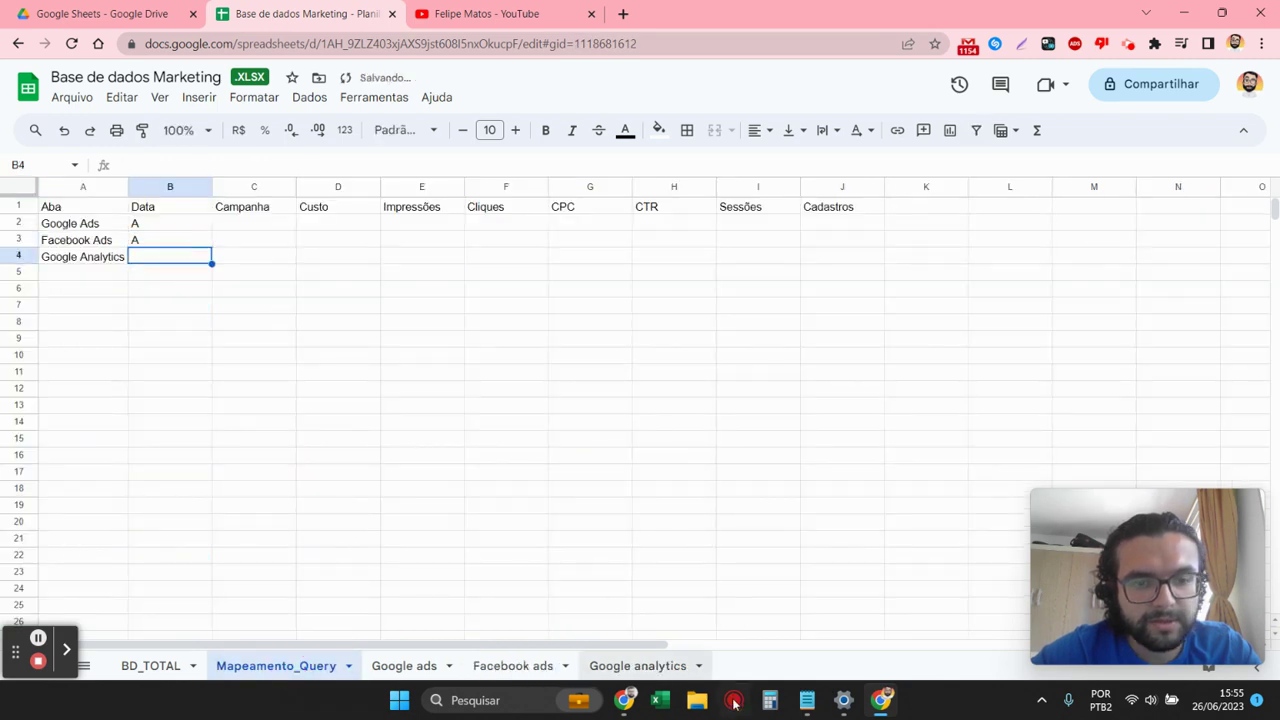
pyautogui.click(648, 667)
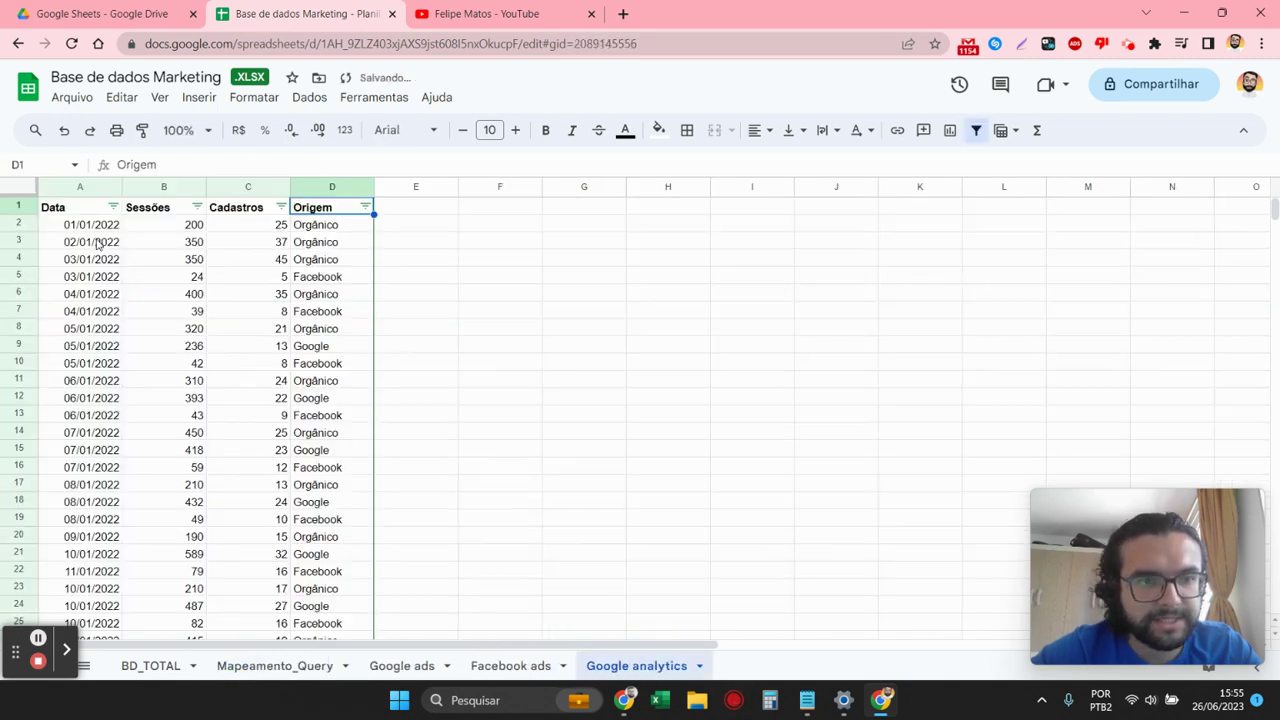
pyautogui.click(276, 666)
pyautogui.write('A')
# - Map Google Ads' Campanha to column B after checking the Google ads layout
pyautogui.click(241, 226)
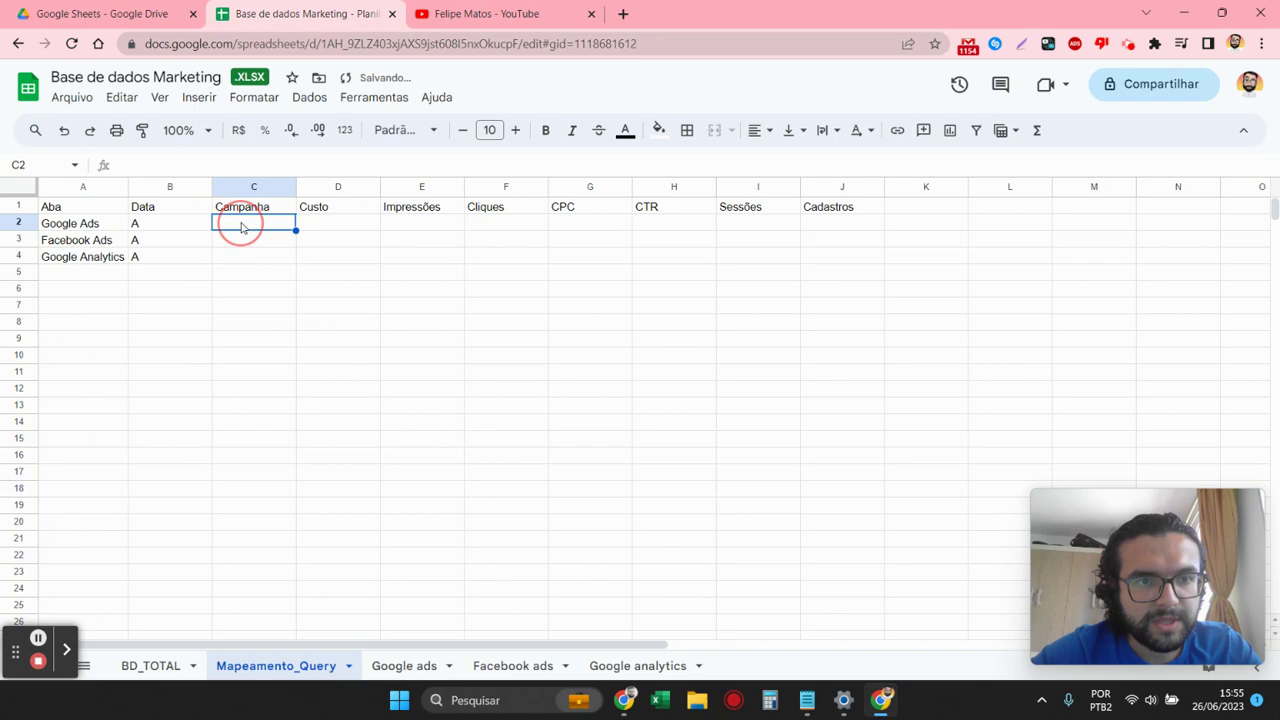
pyautogui.click(402, 666)
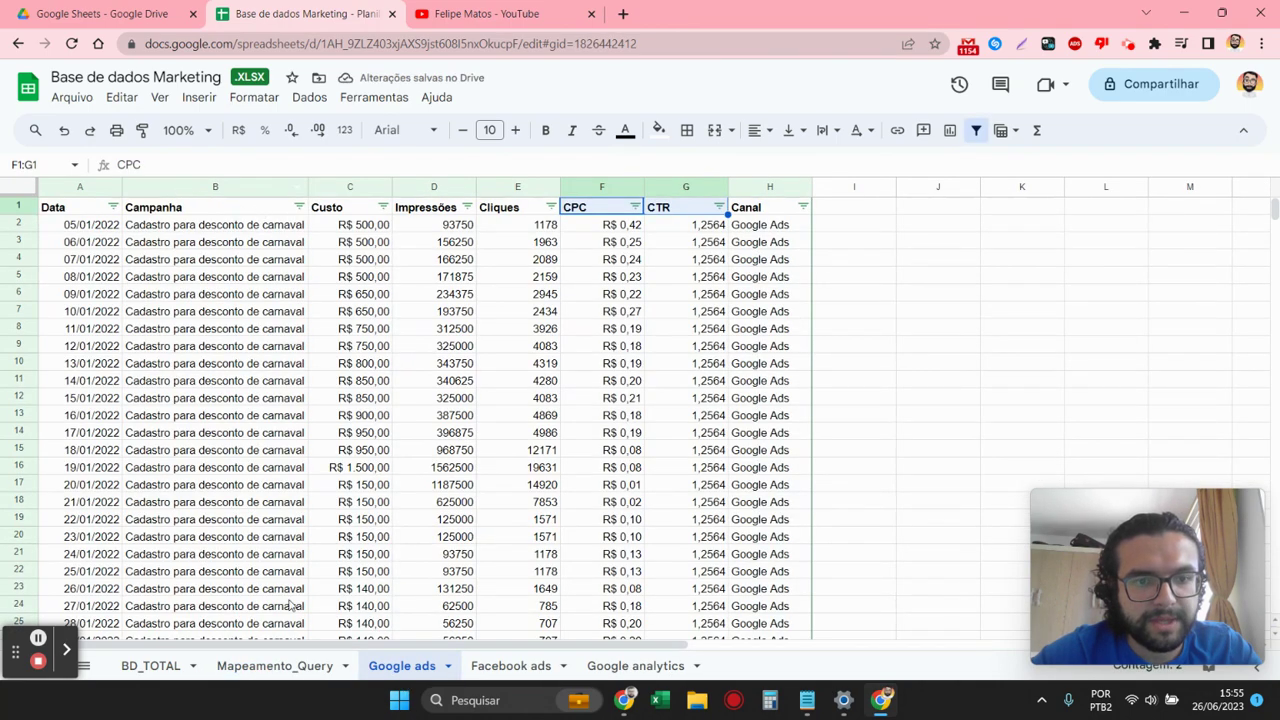
pyautogui.click(276, 666)
pyautogui.write('B')
pyautogui.press('Return')
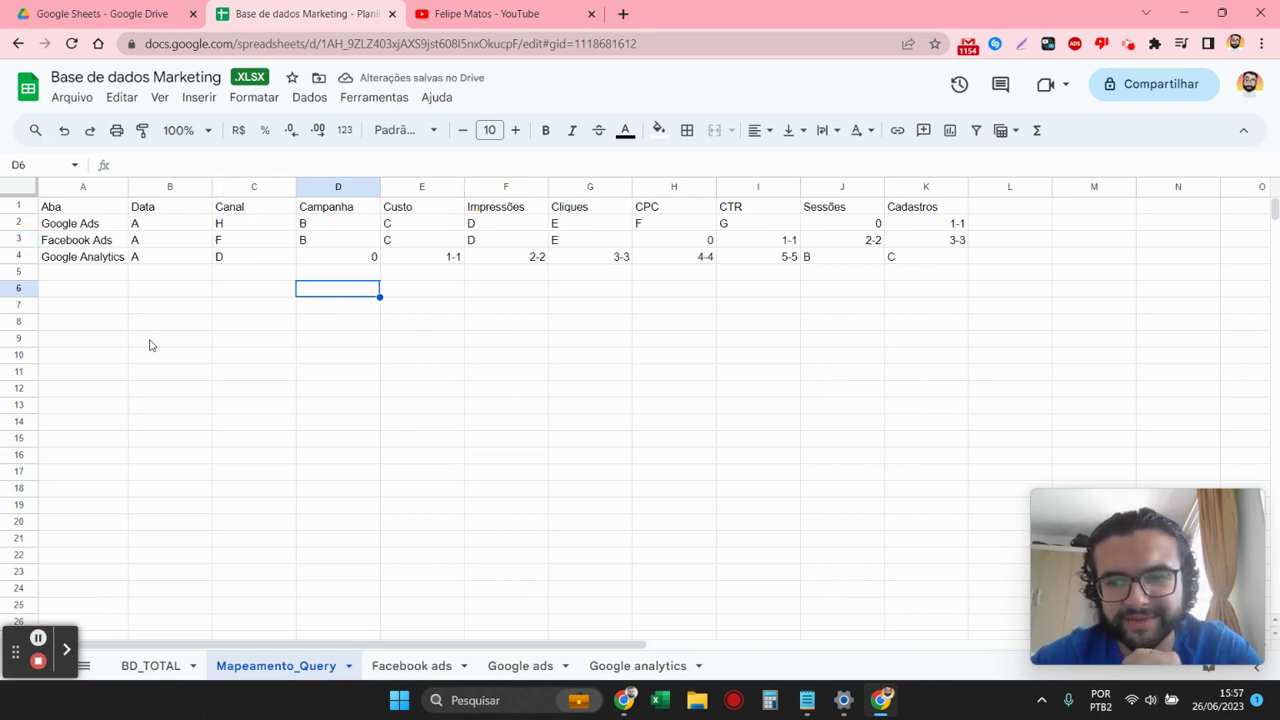
pyautogui.click(150, 290)
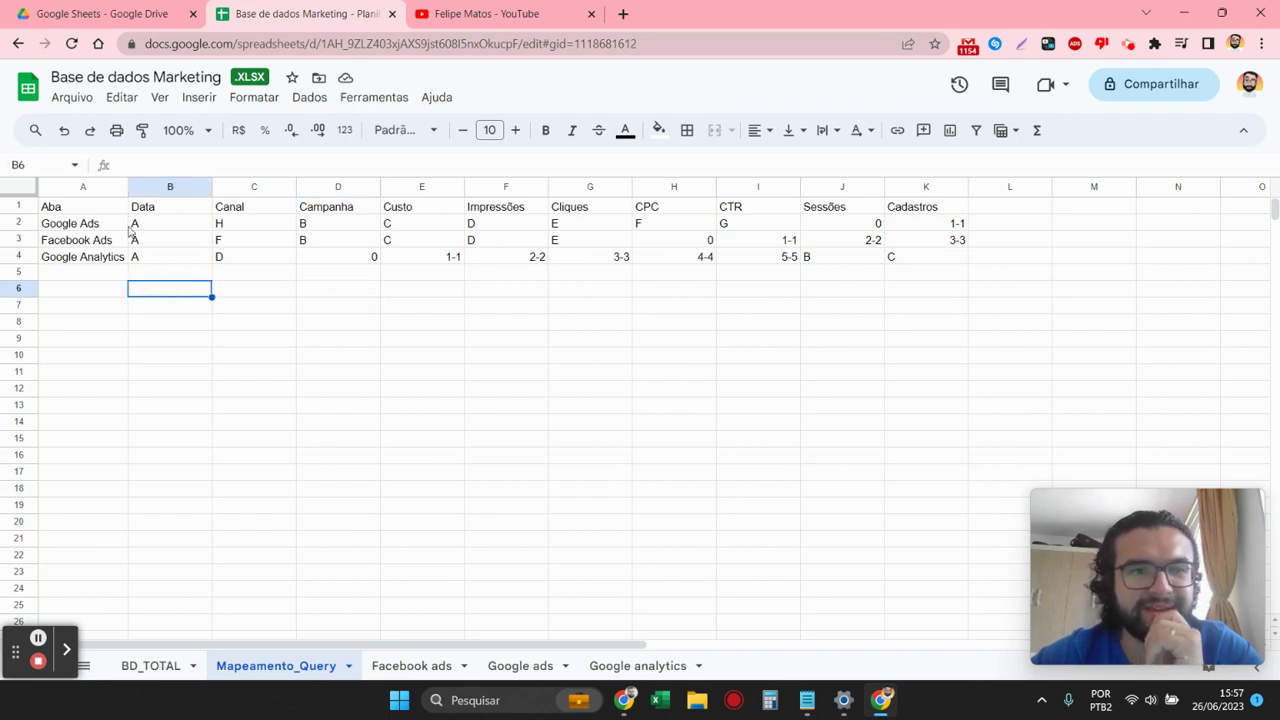
pyautogui.click(257, 187)
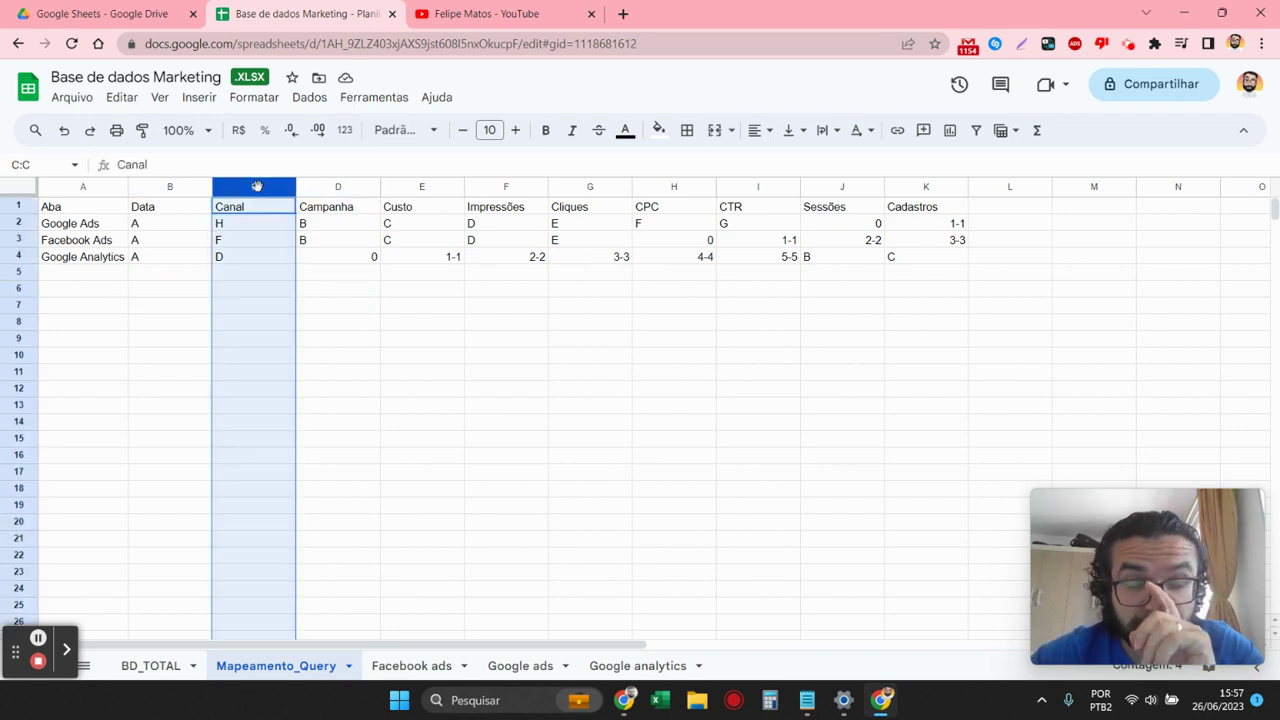
pyautogui.click(167, 226)
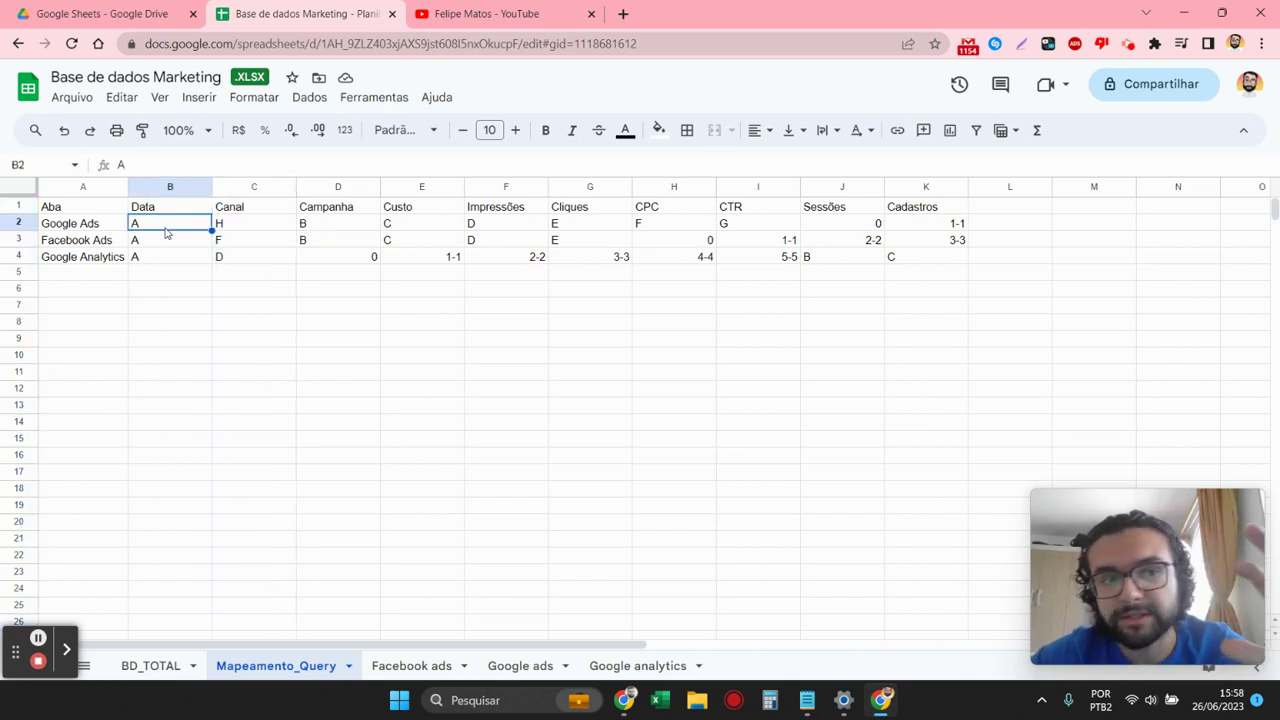
pyautogui.click(68, 652)
pyautogui.click(180, 650)
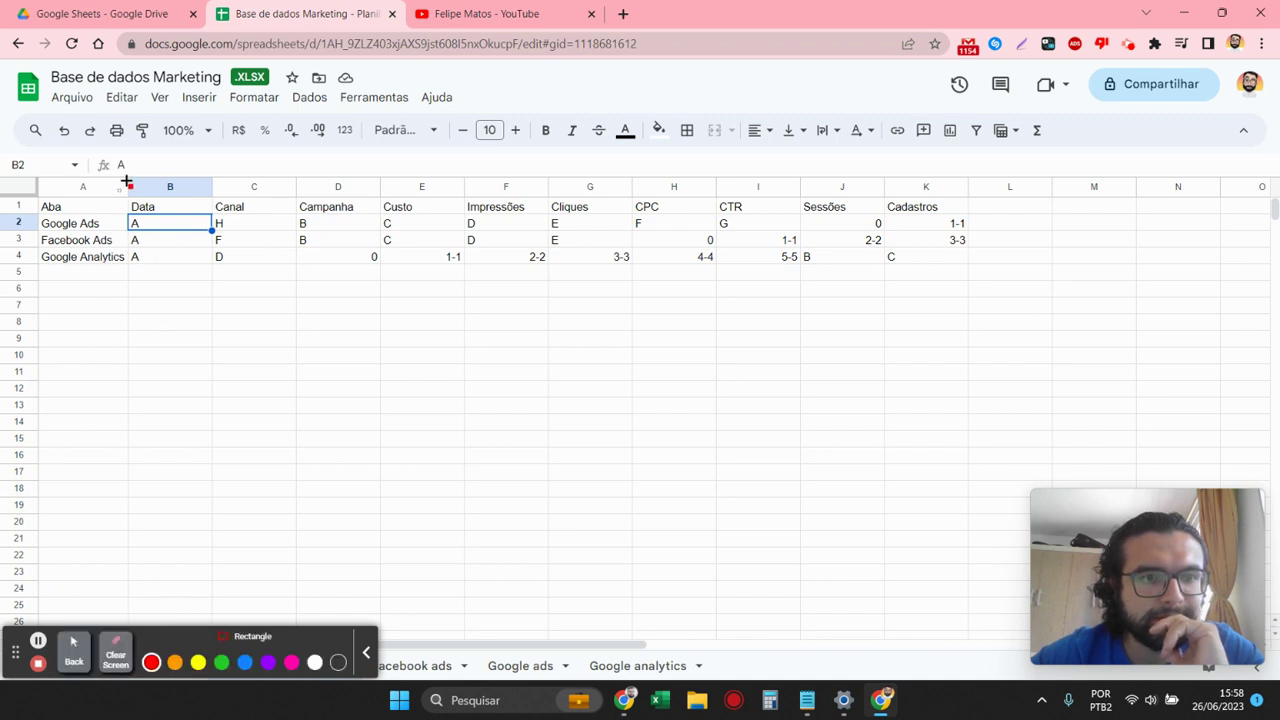
pyautogui.moveTo(127, 180); pyautogui.dragTo(303, 256)
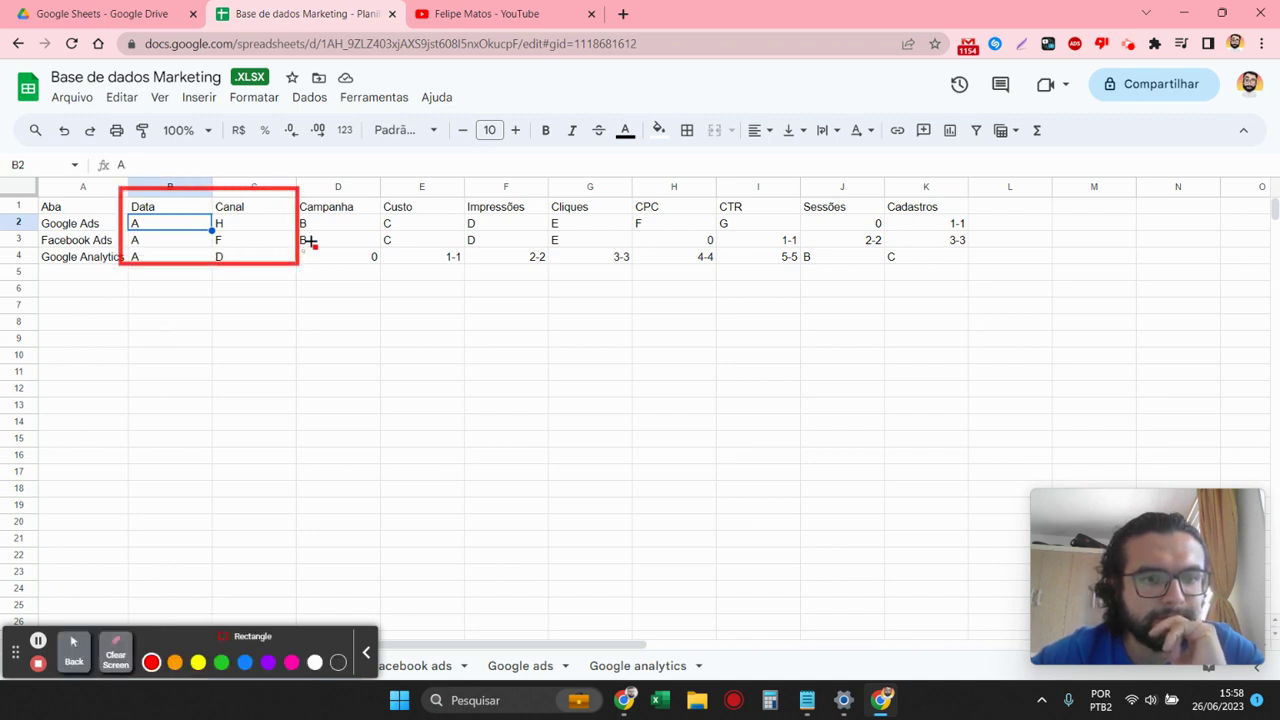
pyautogui.click(245, 664)
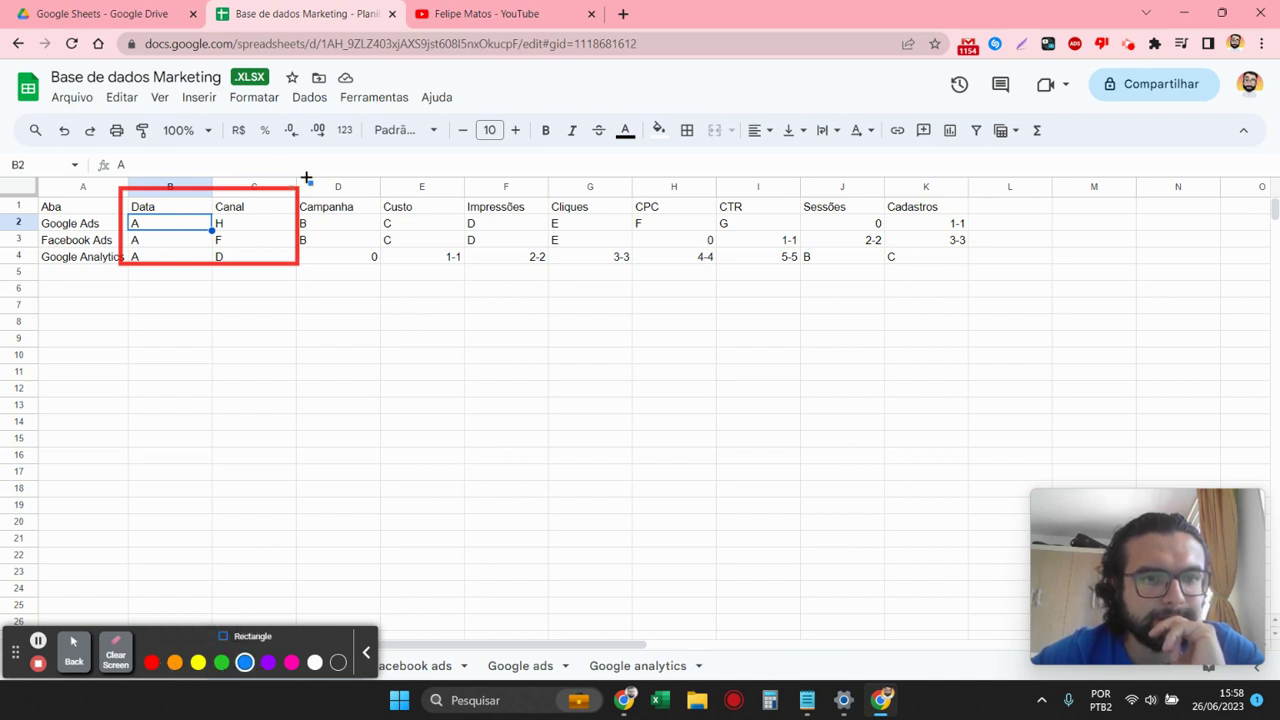
pyautogui.click(130, 650)
pyautogui.click(198, 662)
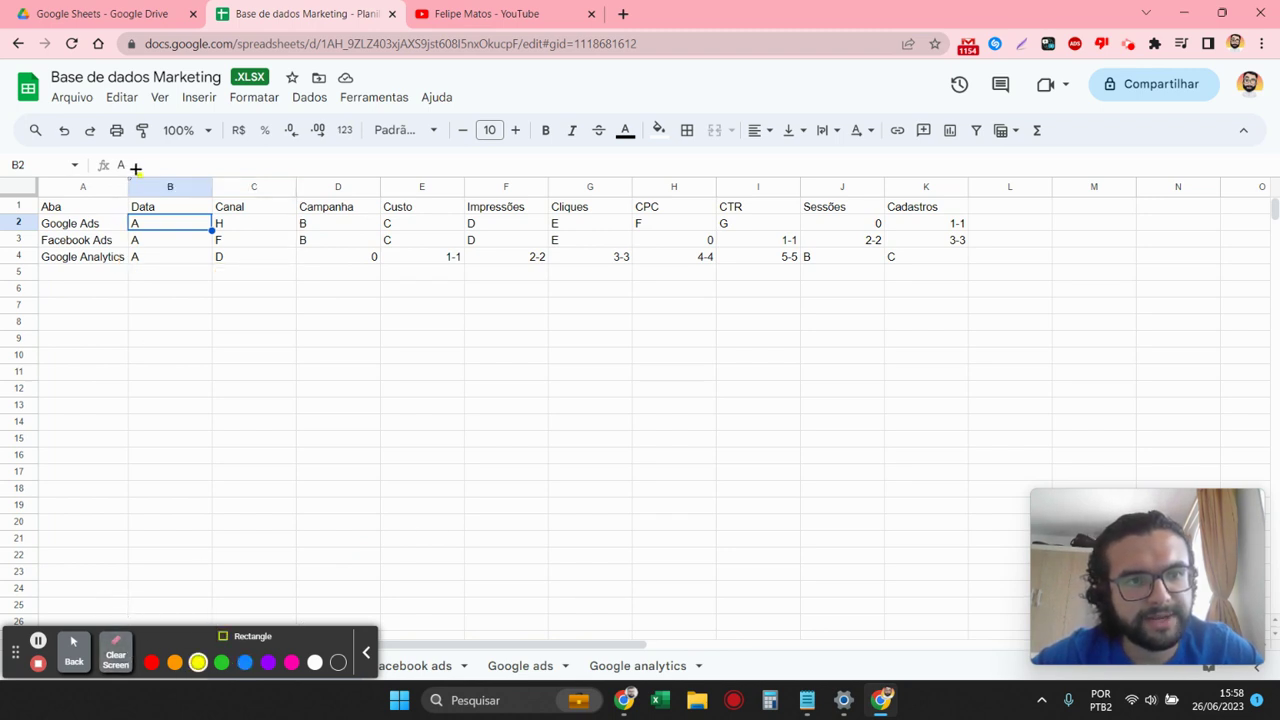
pyautogui.moveTo(130, 181); pyautogui.dragTo(386, 258)
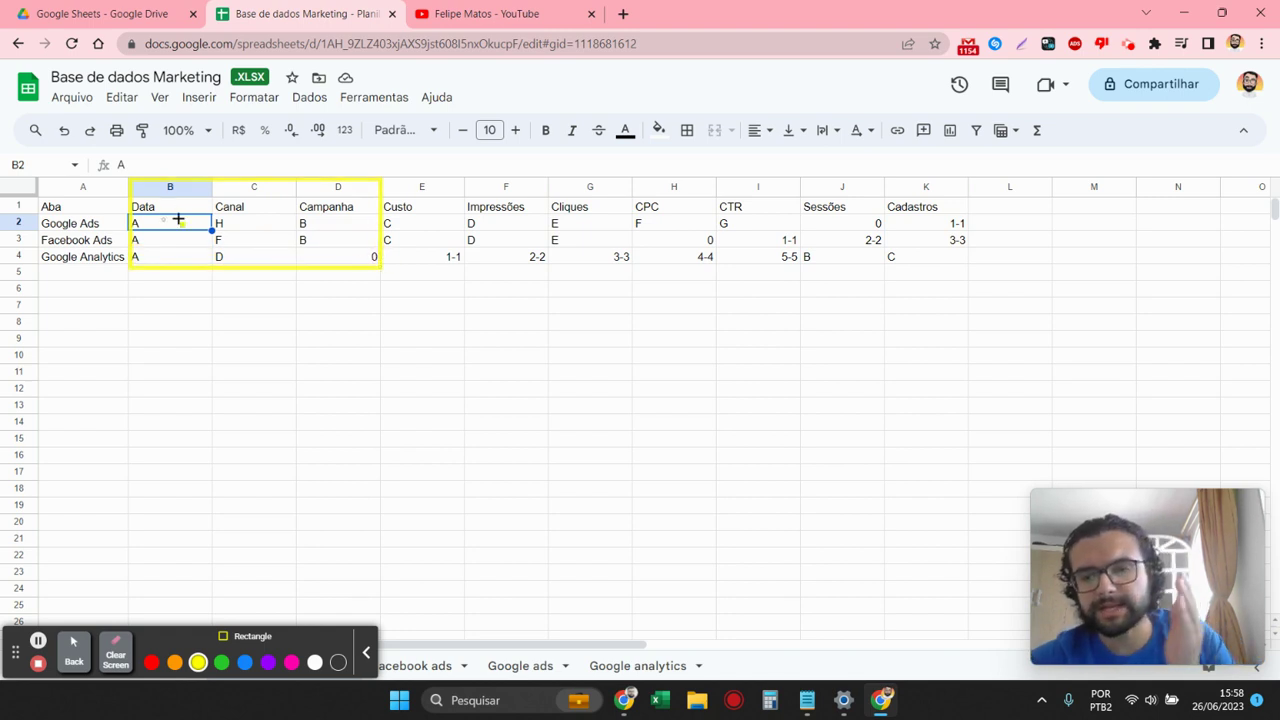
pyautogui.click(246, 664)
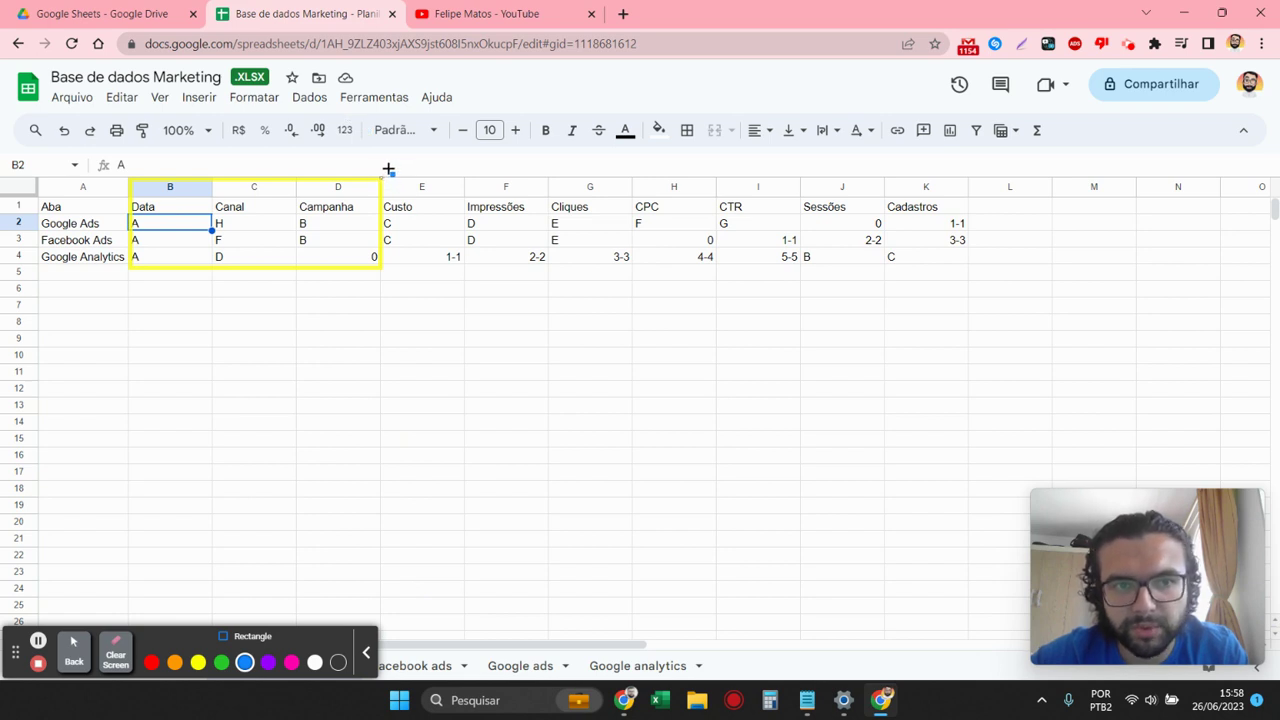
pyautogui.moveTo(381, 180); pyautogui.dragTo(979, 265)
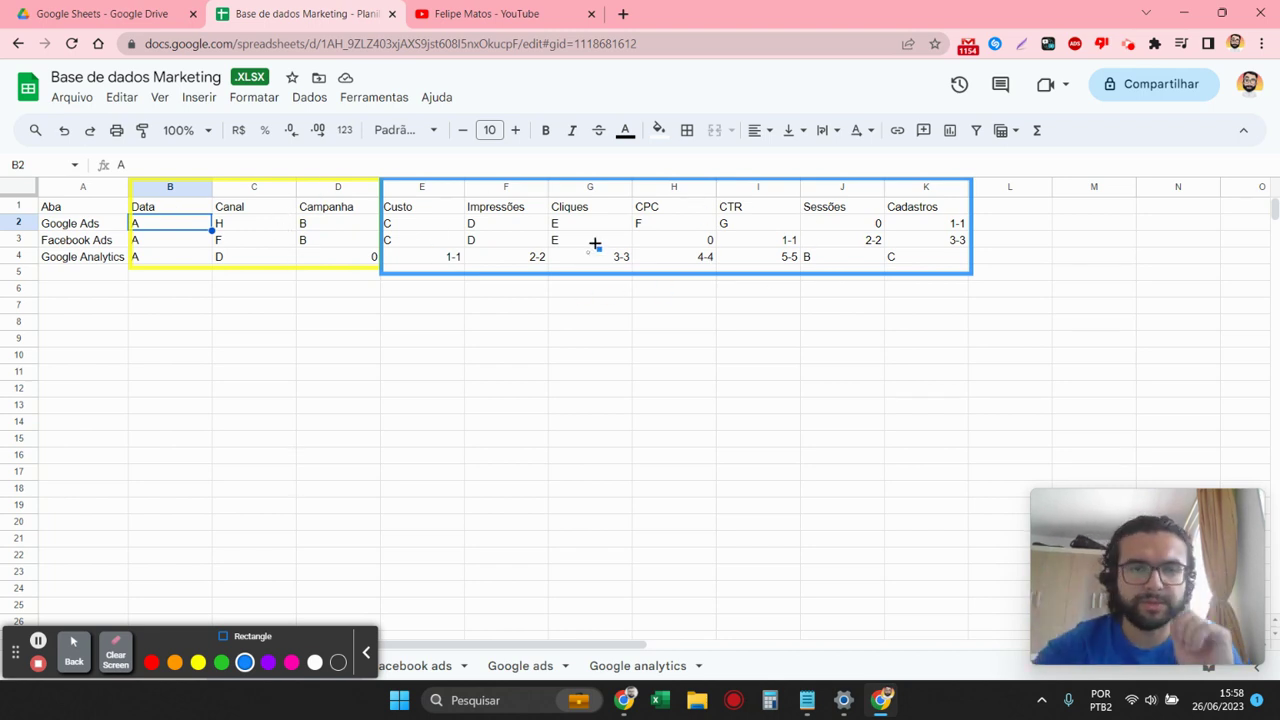
pyautogui.click(120, 645)
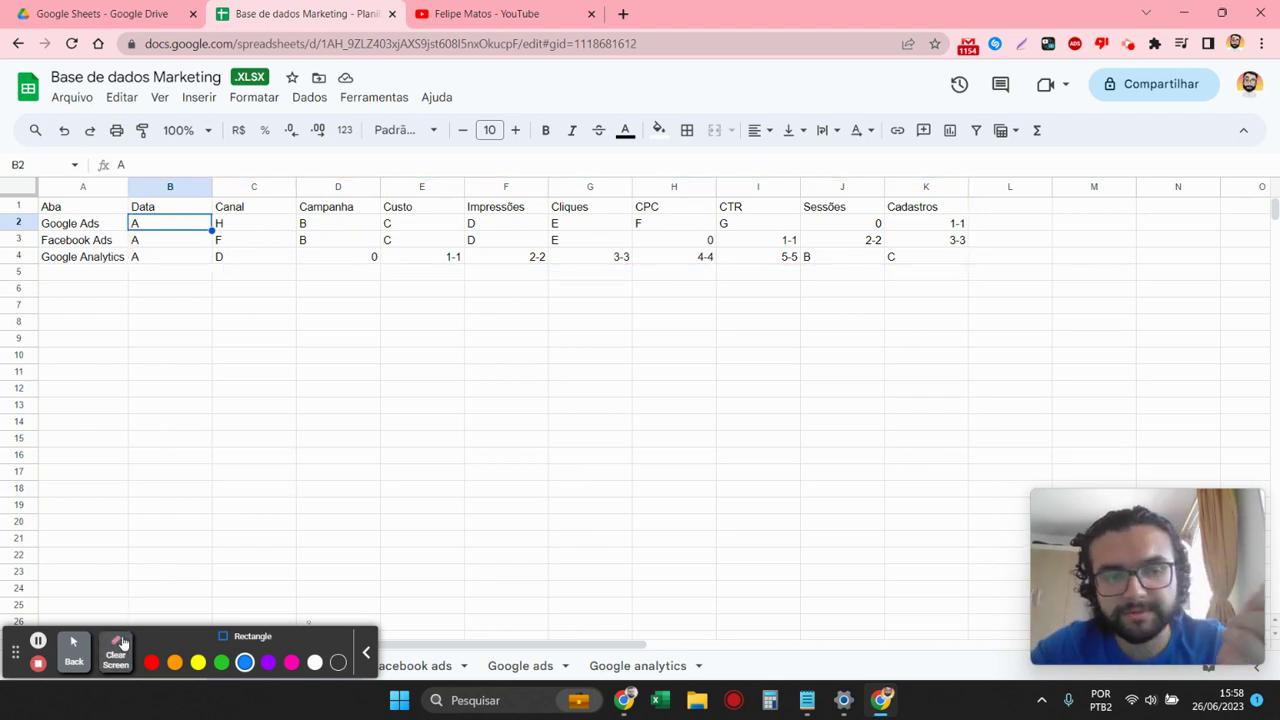
pyautogui.click(369, 650)
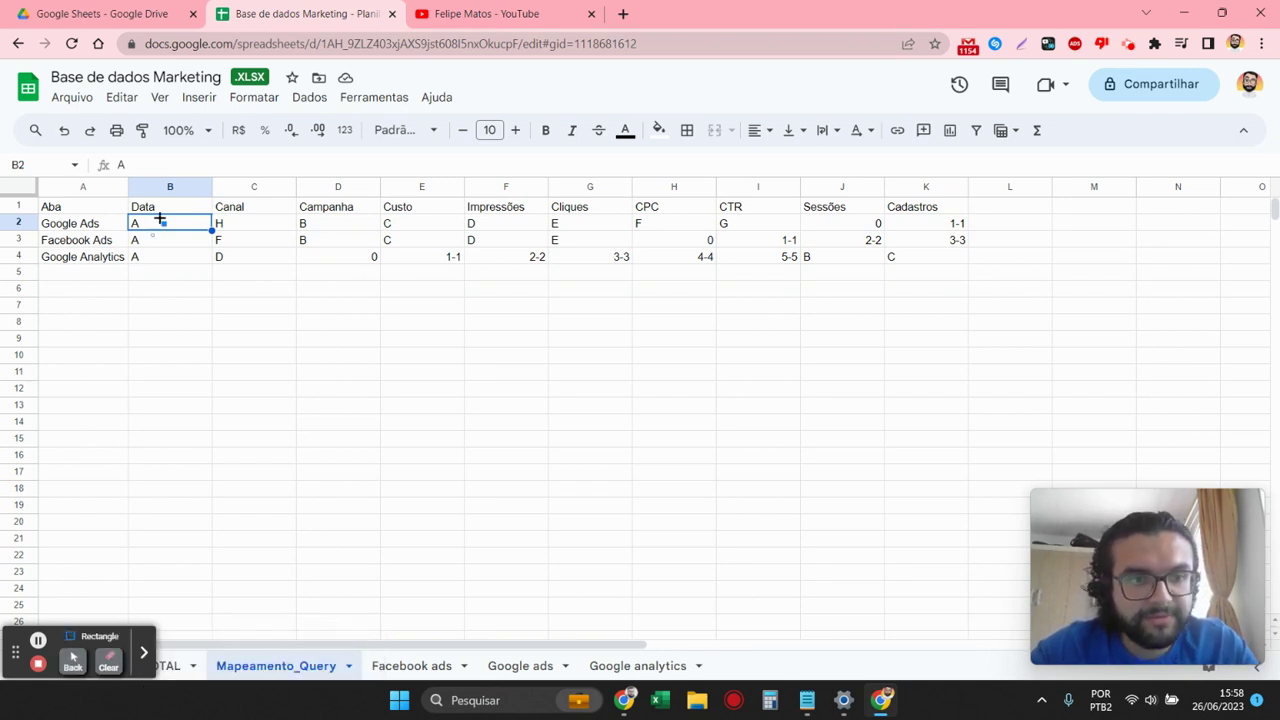
# - Open the Facebook ads sheet and select its Data column
pyautogui.click(75, 636)
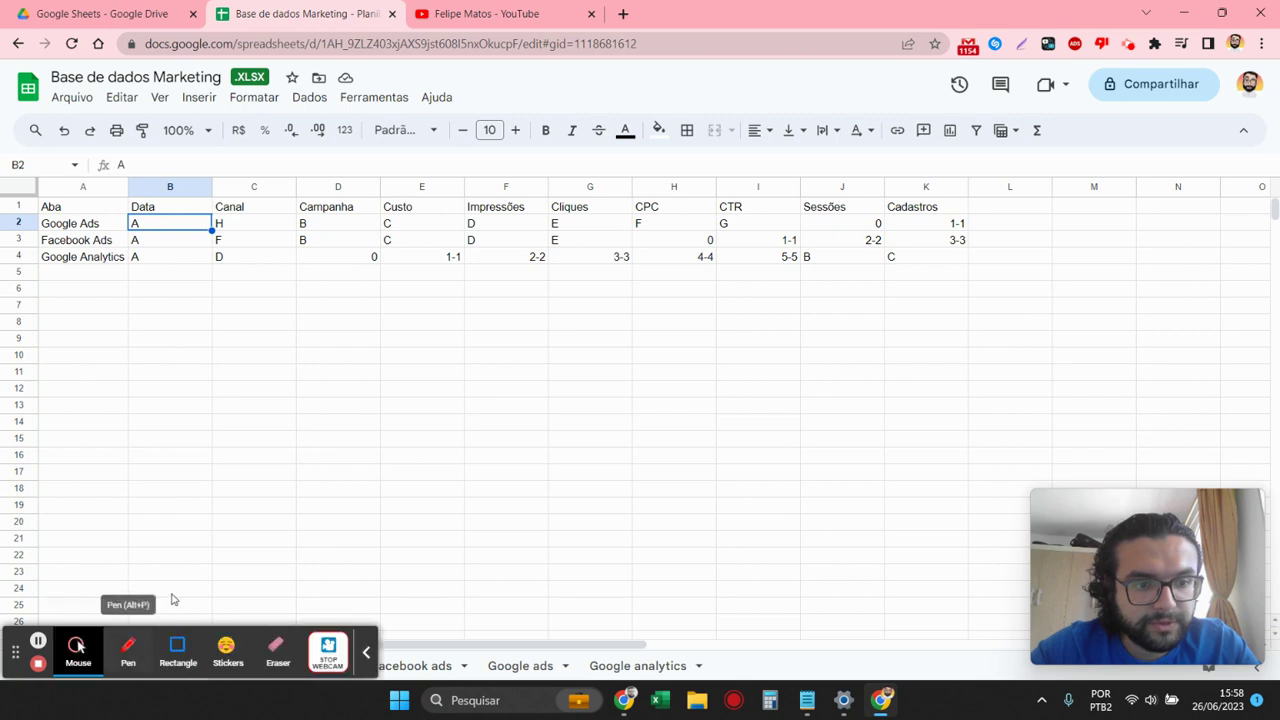
pyautogui.click(130, 655)
pyautogui.click(364, 655)
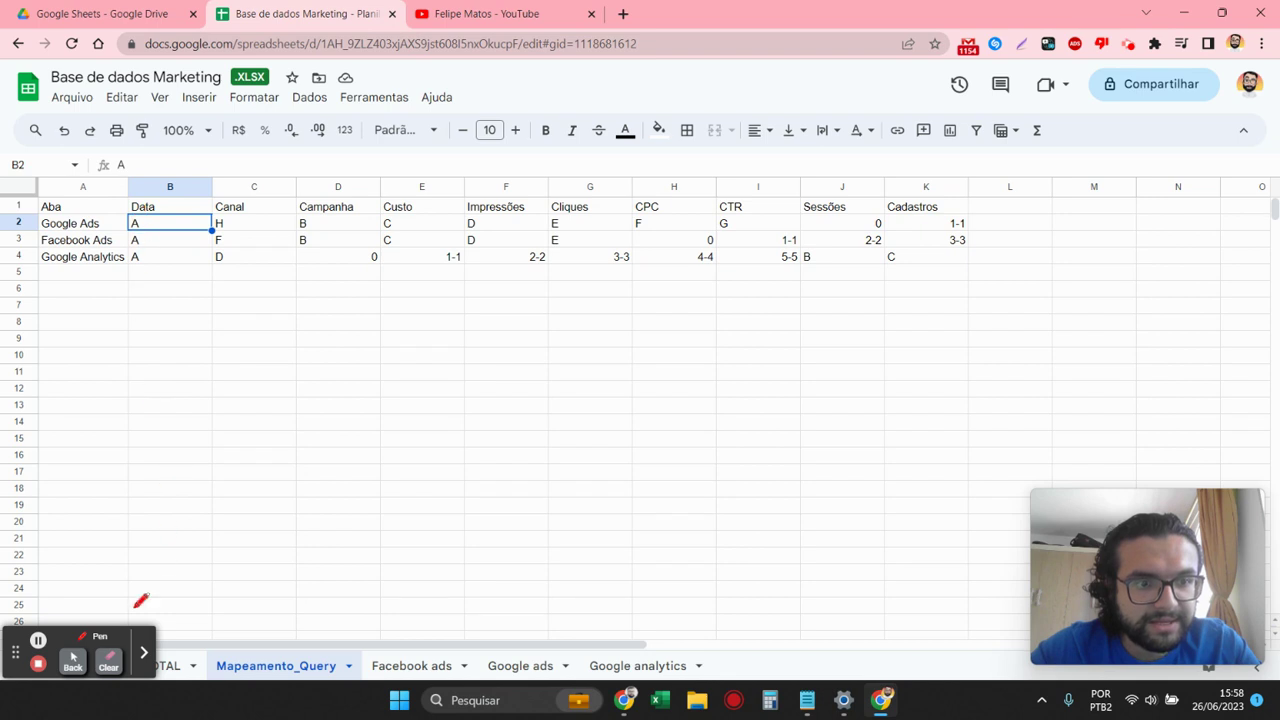
pyautogui.click(73, 665)
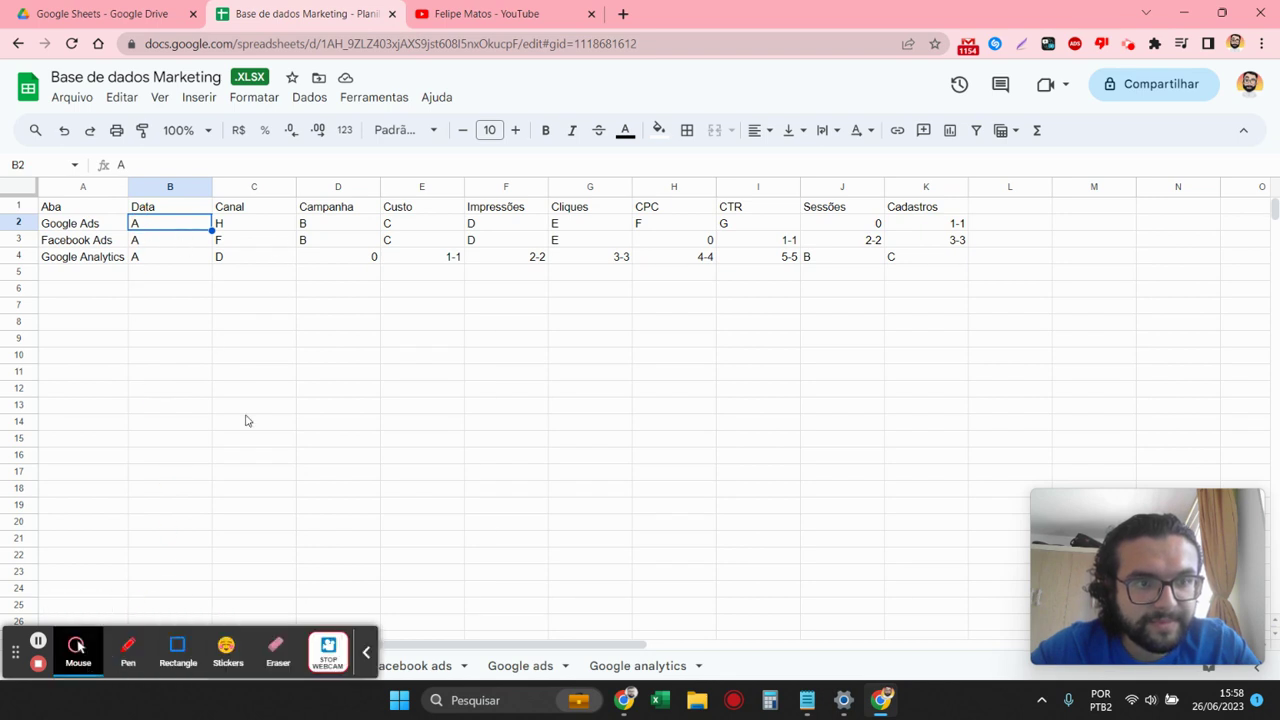
pyautogui.click(367, 655)
pyautogui.click(380, 665)
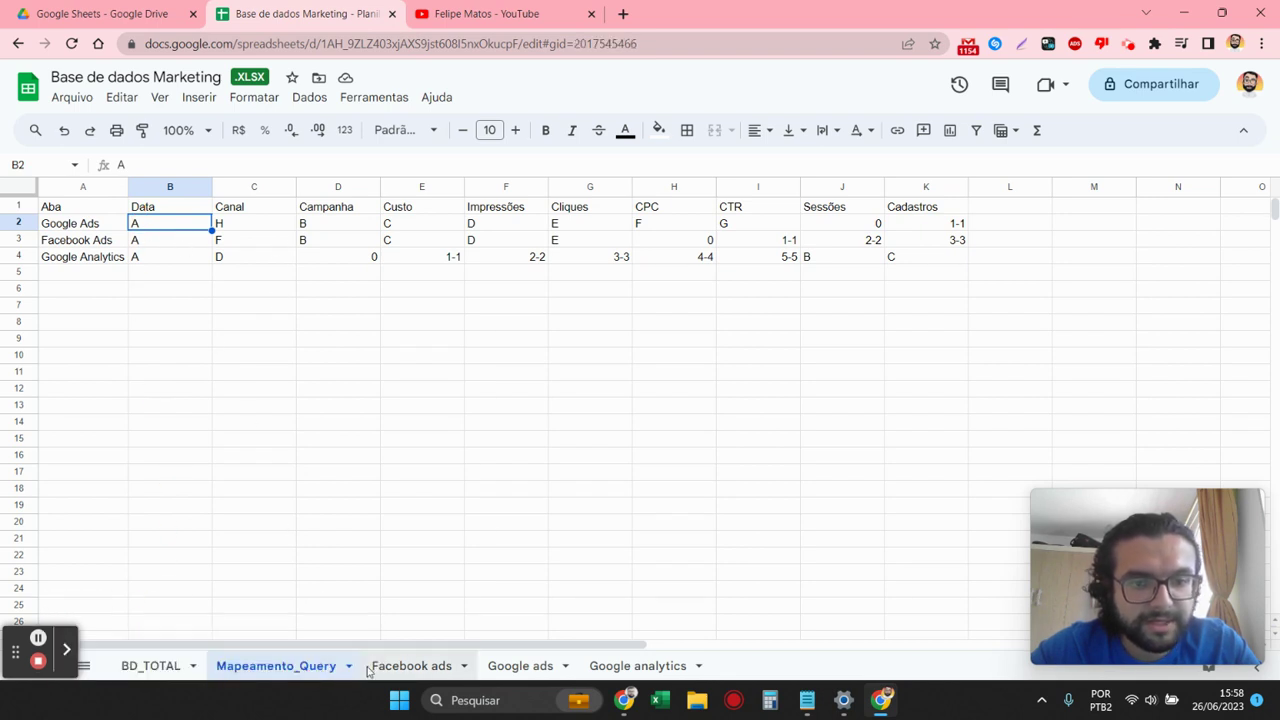
pyautogui.click(80, 187)
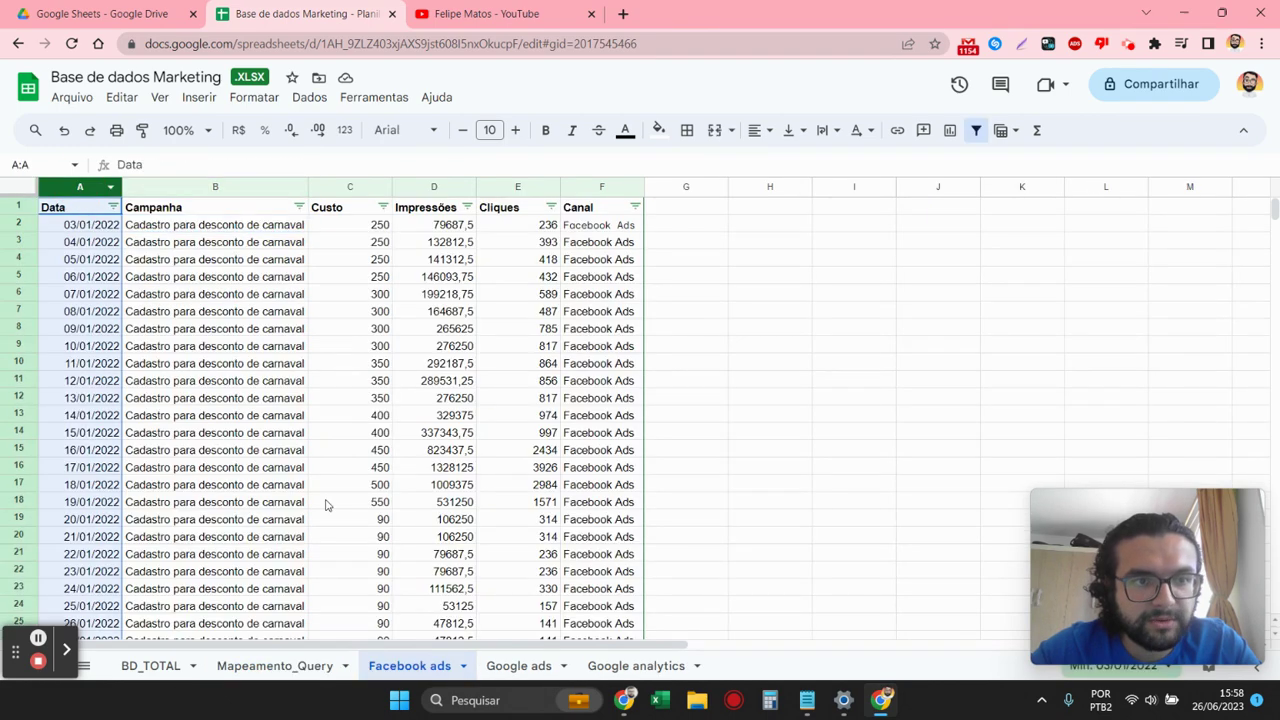
# - Check the Google ads and Google analytics Data columns, glance at empty BD_TOTAL, then return
pyautogui.click(516, 665)
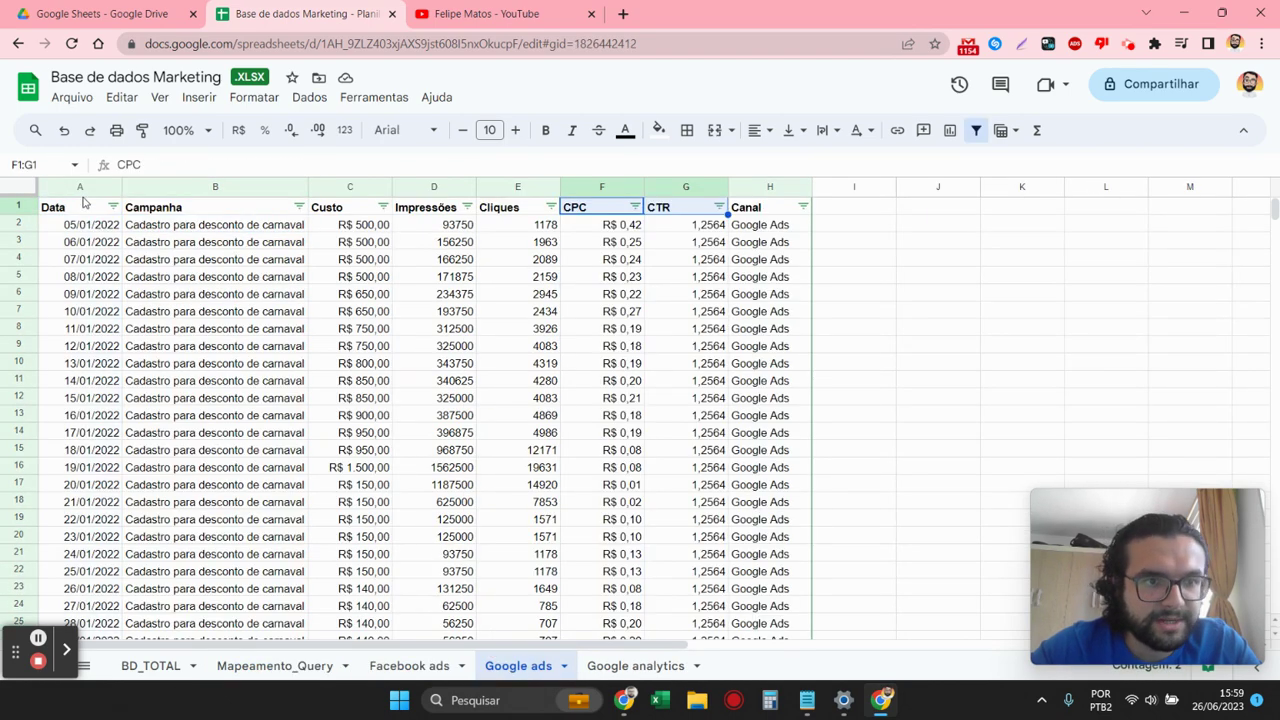
pyautogui.click(634, 665)
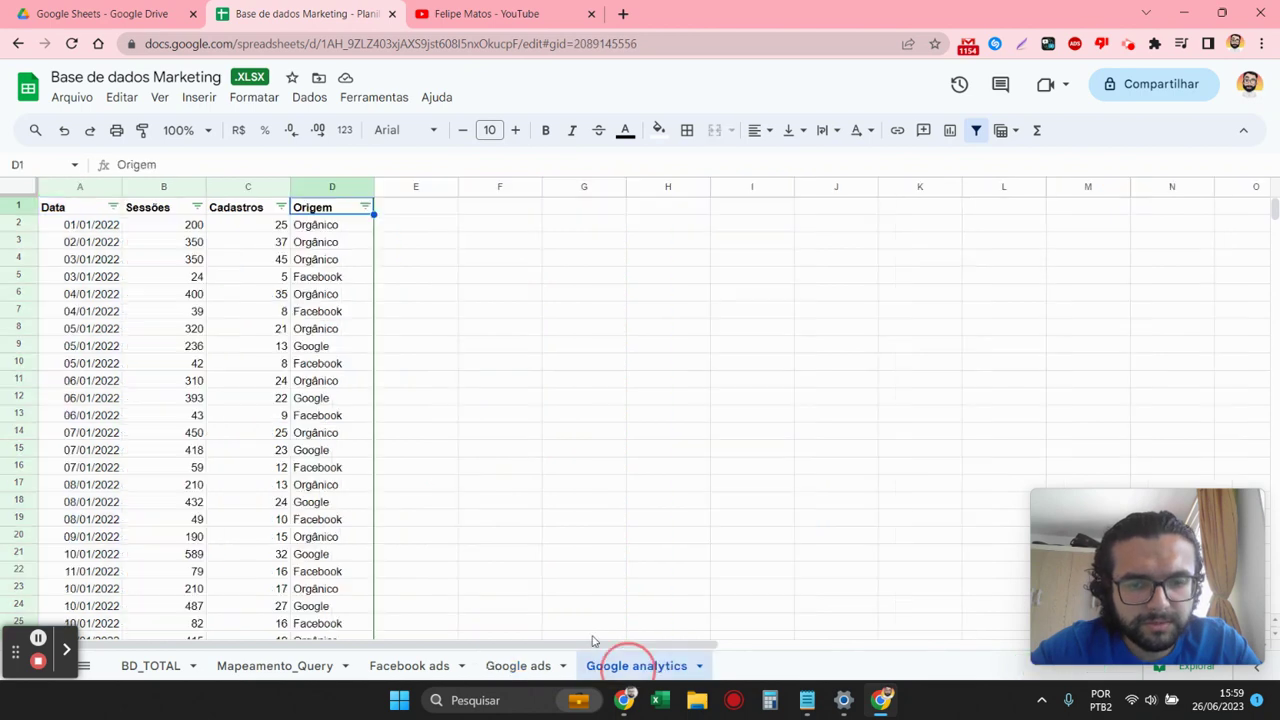
pyautogui.click(82, 188)
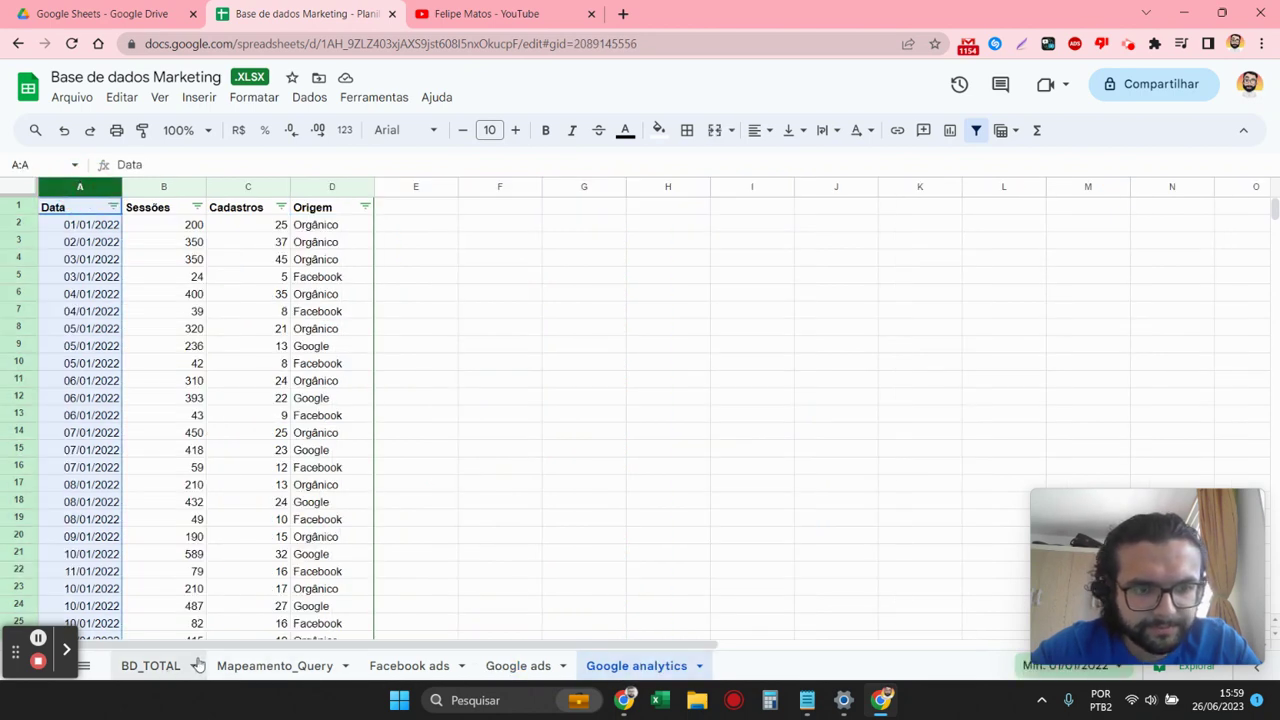
pyautogui.click(167, 676)
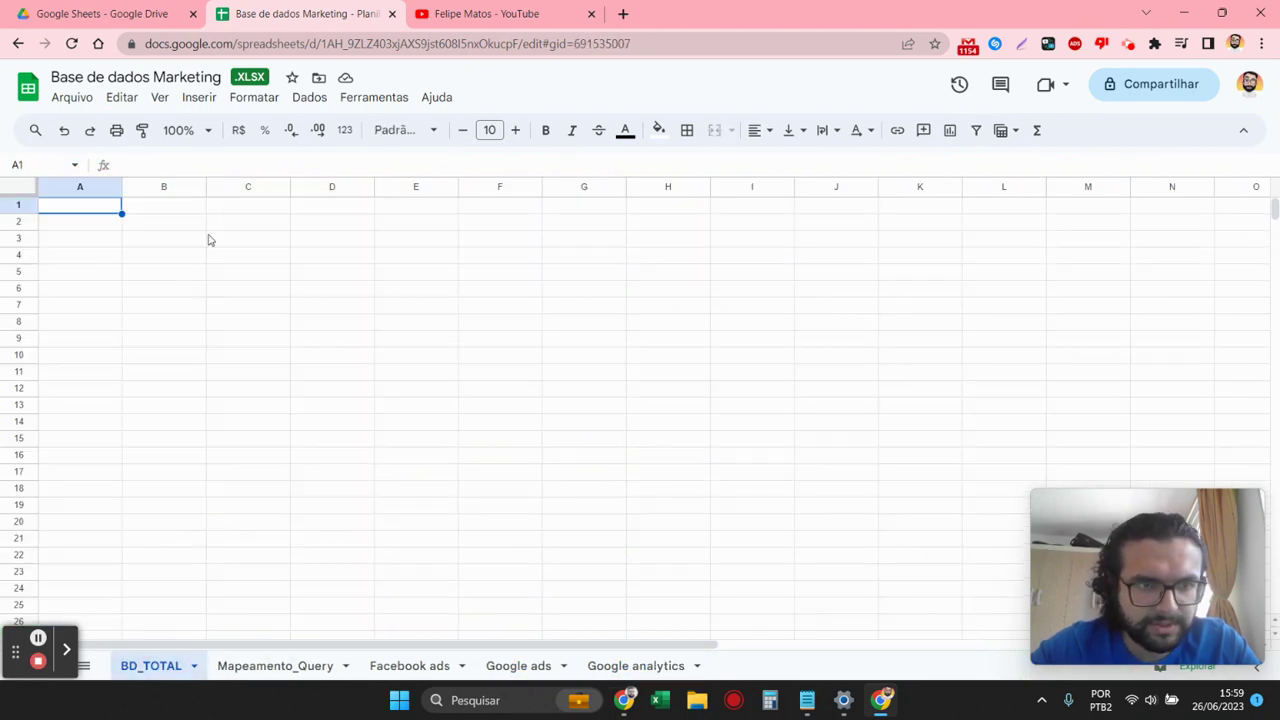
pyautogui.click(259, 678)
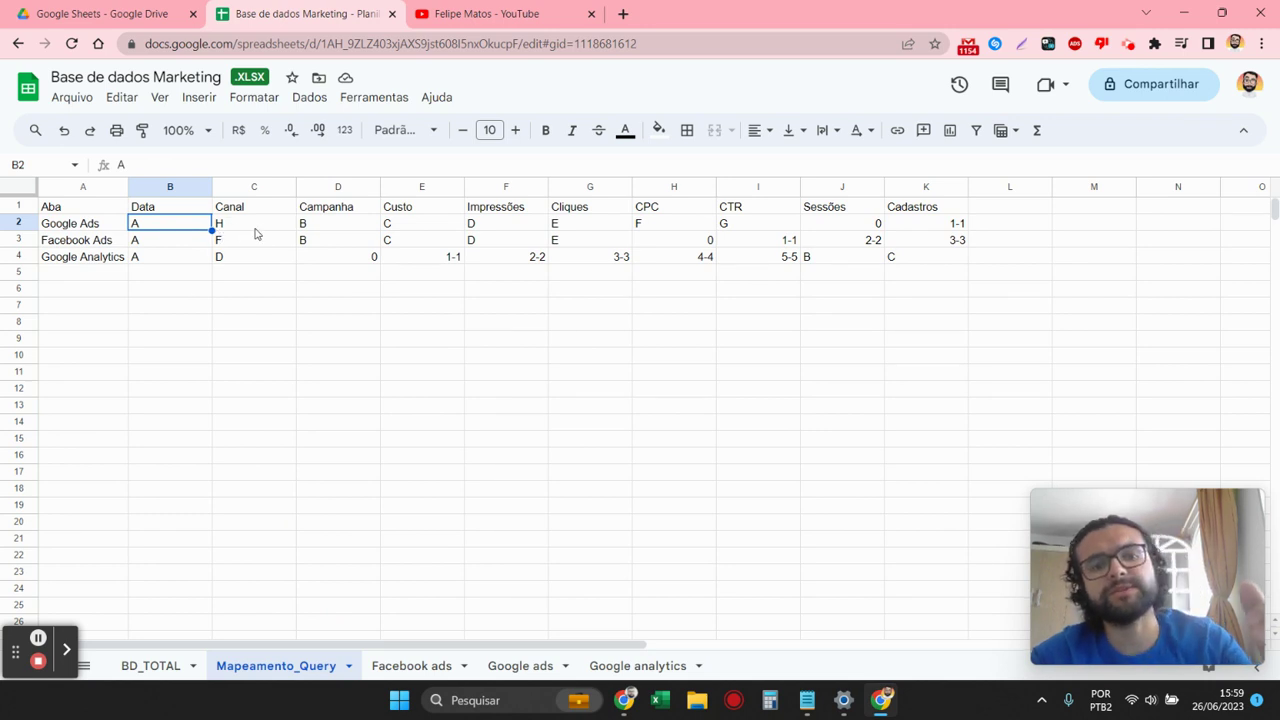
# - Review Google Ads' Campanha, Custo and Impressões letters and autofit the Aba column
pyautogui.click(314, 227)
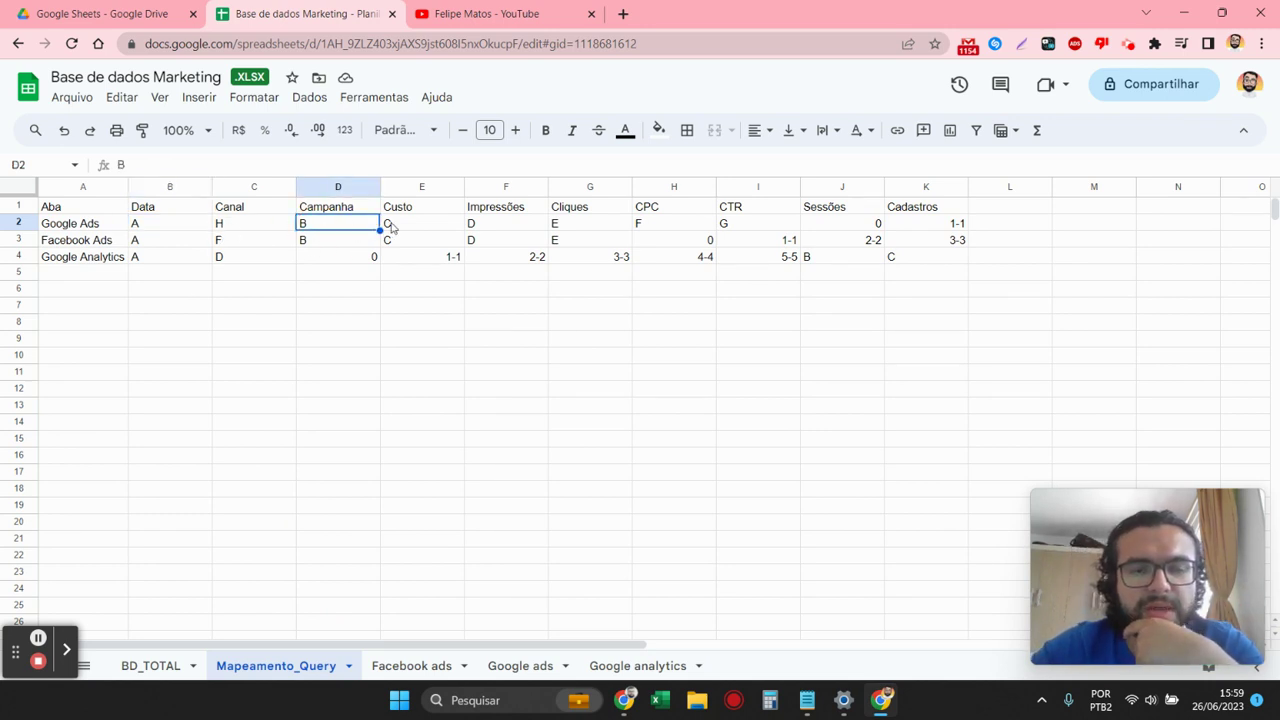
pyautogui.click(390, 226)
pyautogui.click(471, 226)
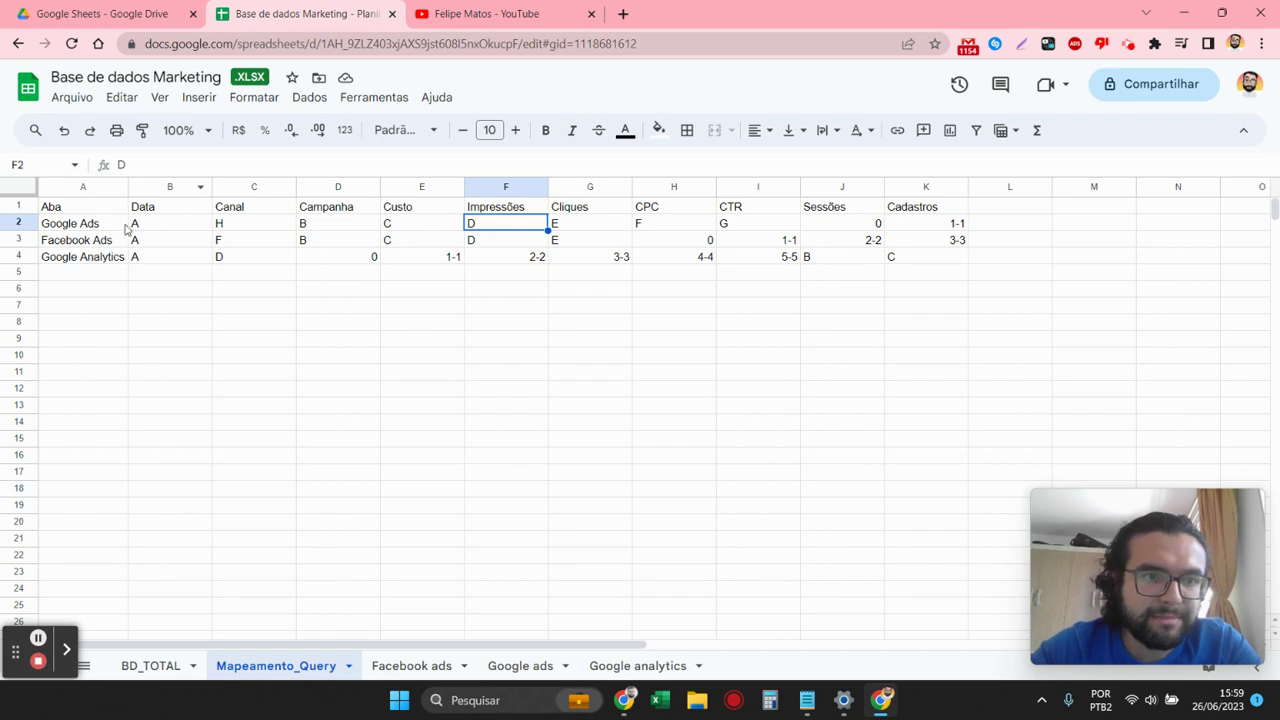
pyautogui.click(86, 186)
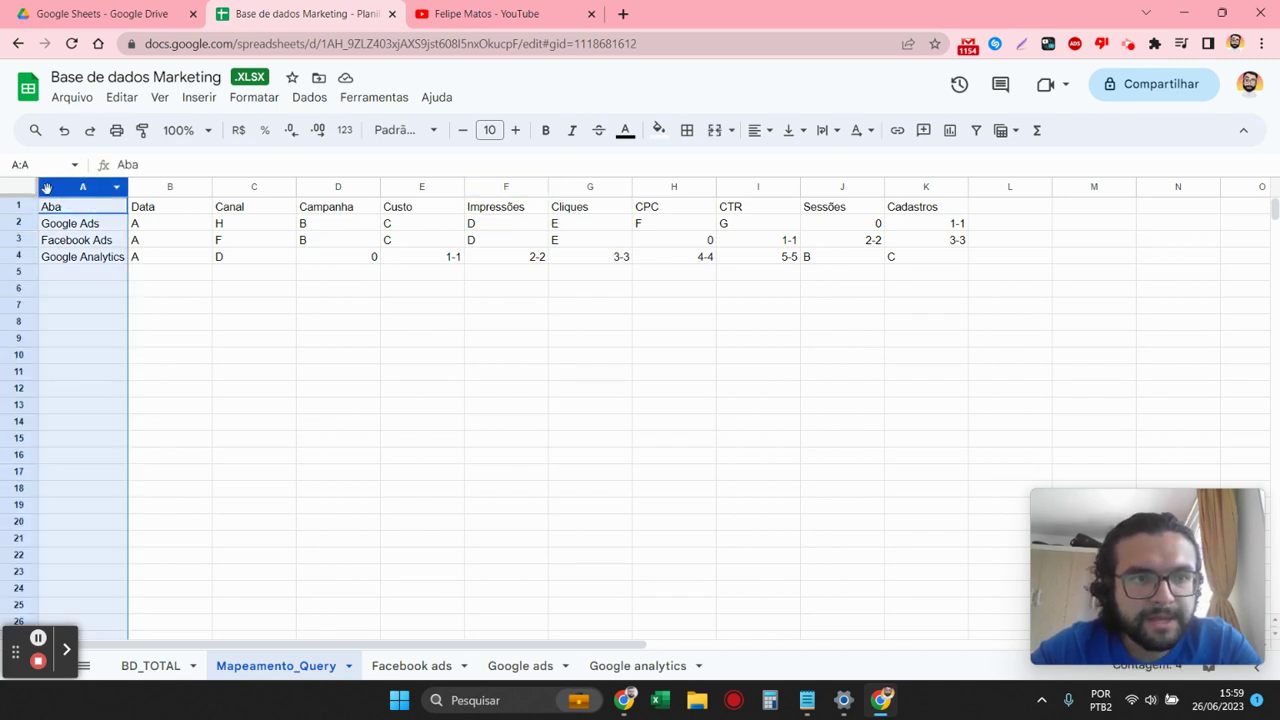
pyautogui.doubleClick(128, 187)
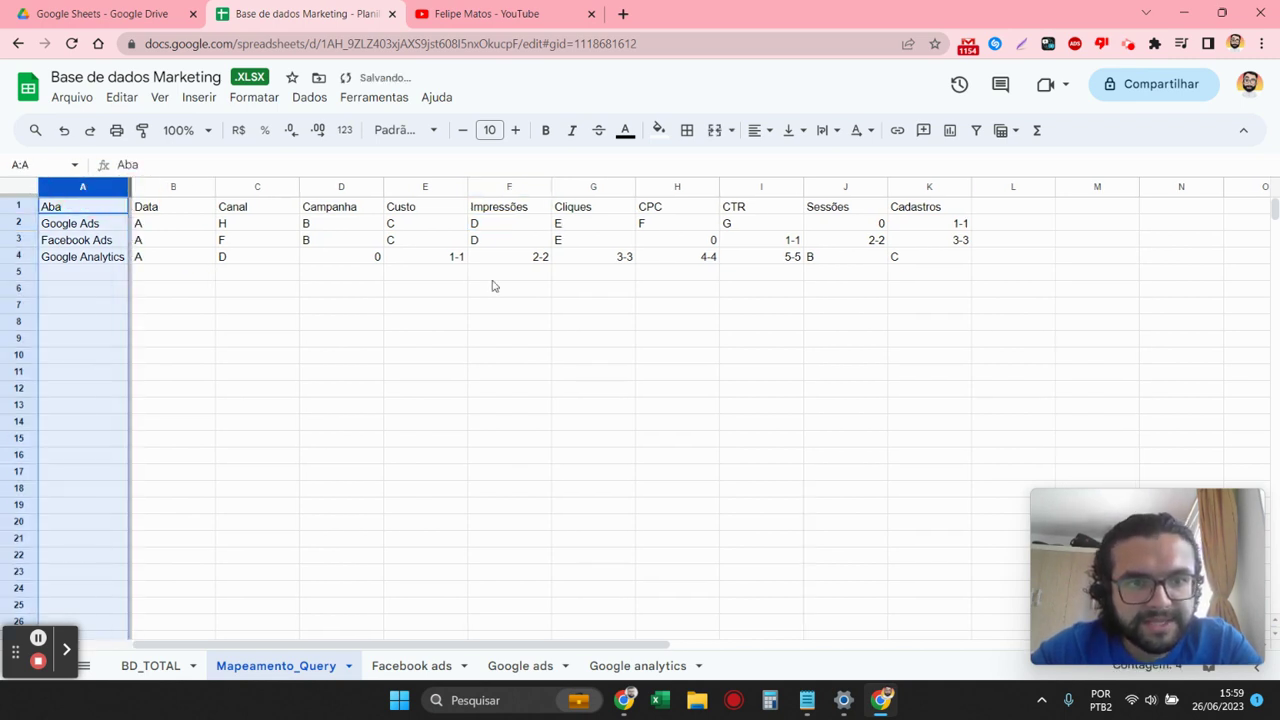
# - Check Google Analytics' Campanha, Custo, Impressões, Cliques, CPC and CTR mapping cells
pyautogui.click(347, 264)
pyautogui.click(435, 262)
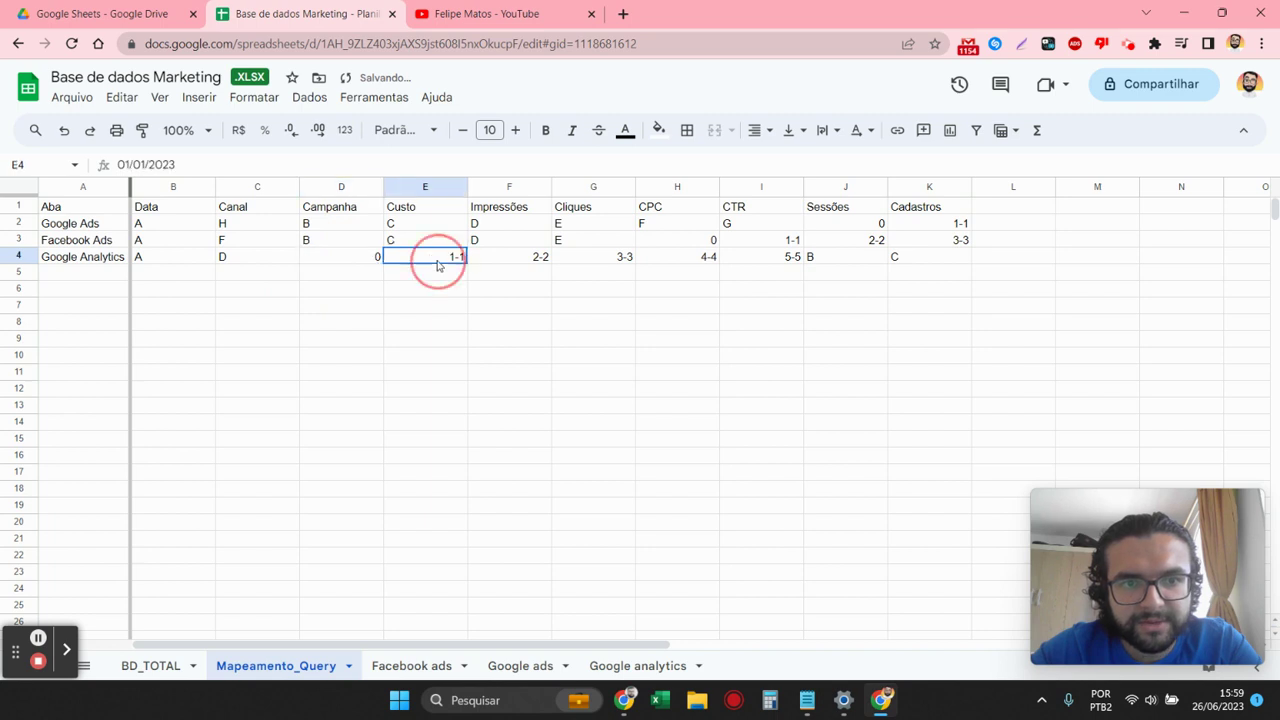
pyautogui.click(533, 258)
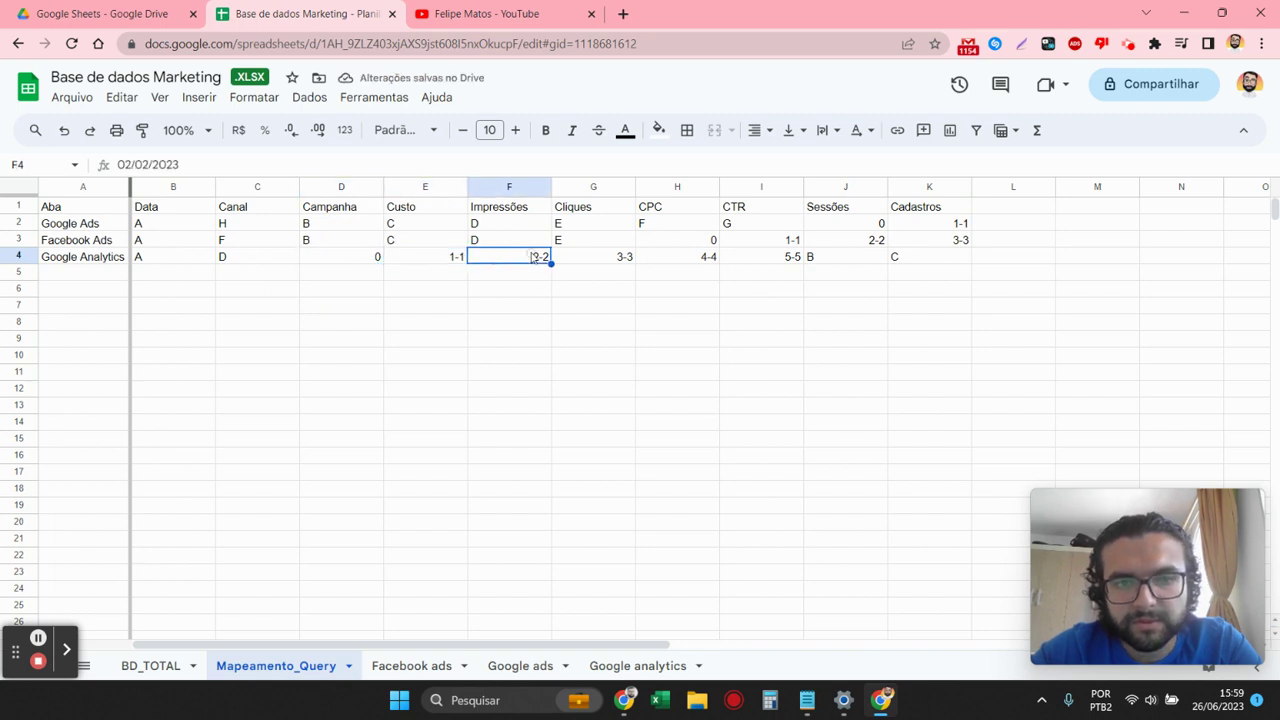
pyautogui.click(628, 260)
pyautogui.click(700, 260)
pyautogui.click(771, 260)
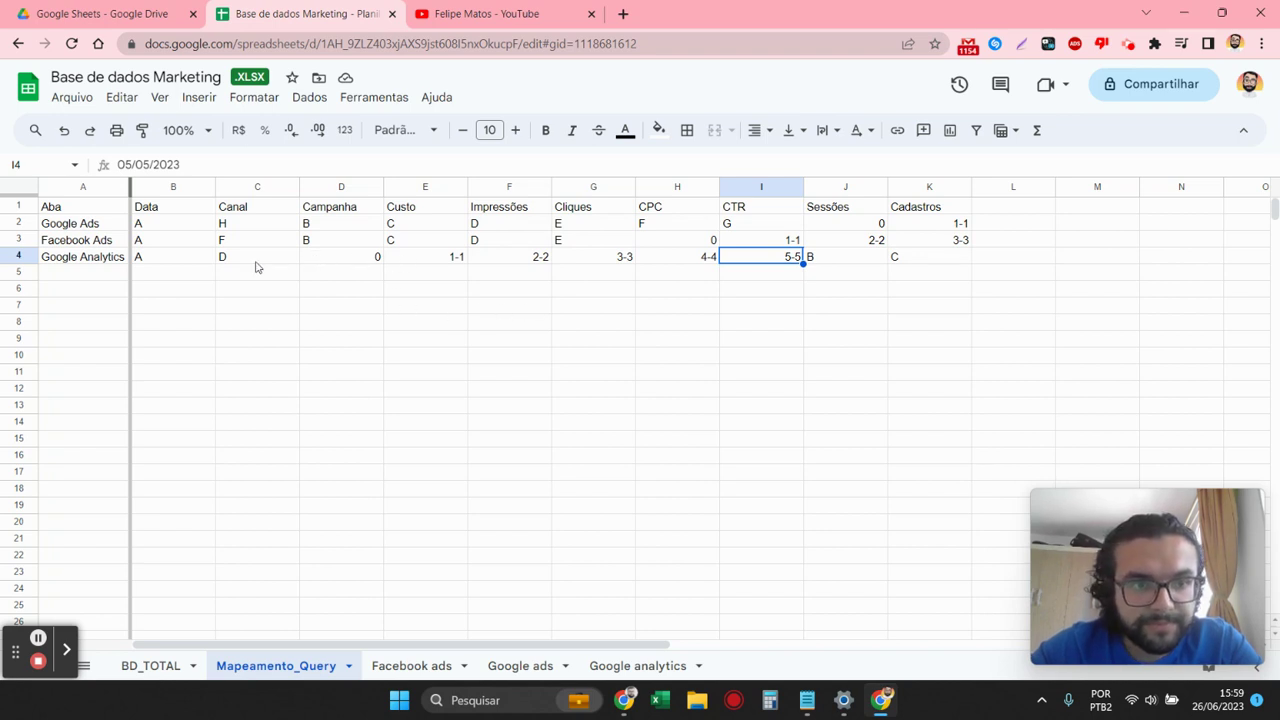
pyautogui.click(338, 261)
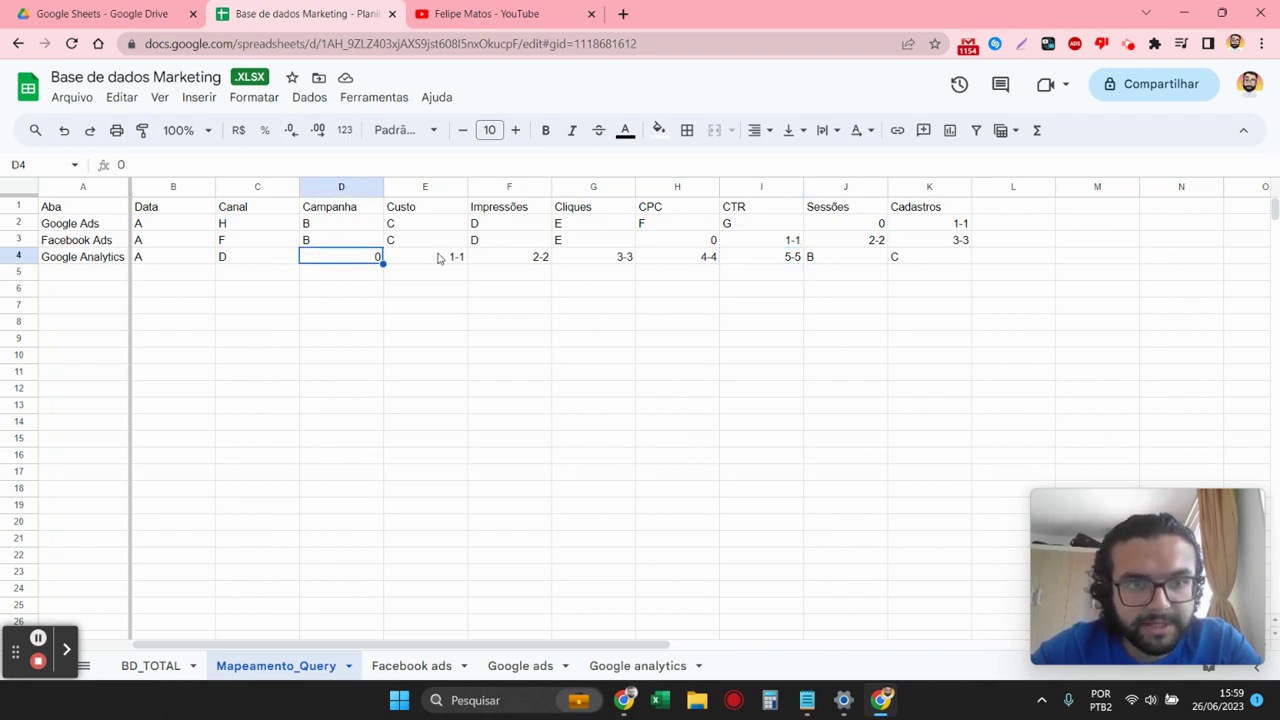
pyautogui.click(438, 258)
pyautogui.click(496, 262)
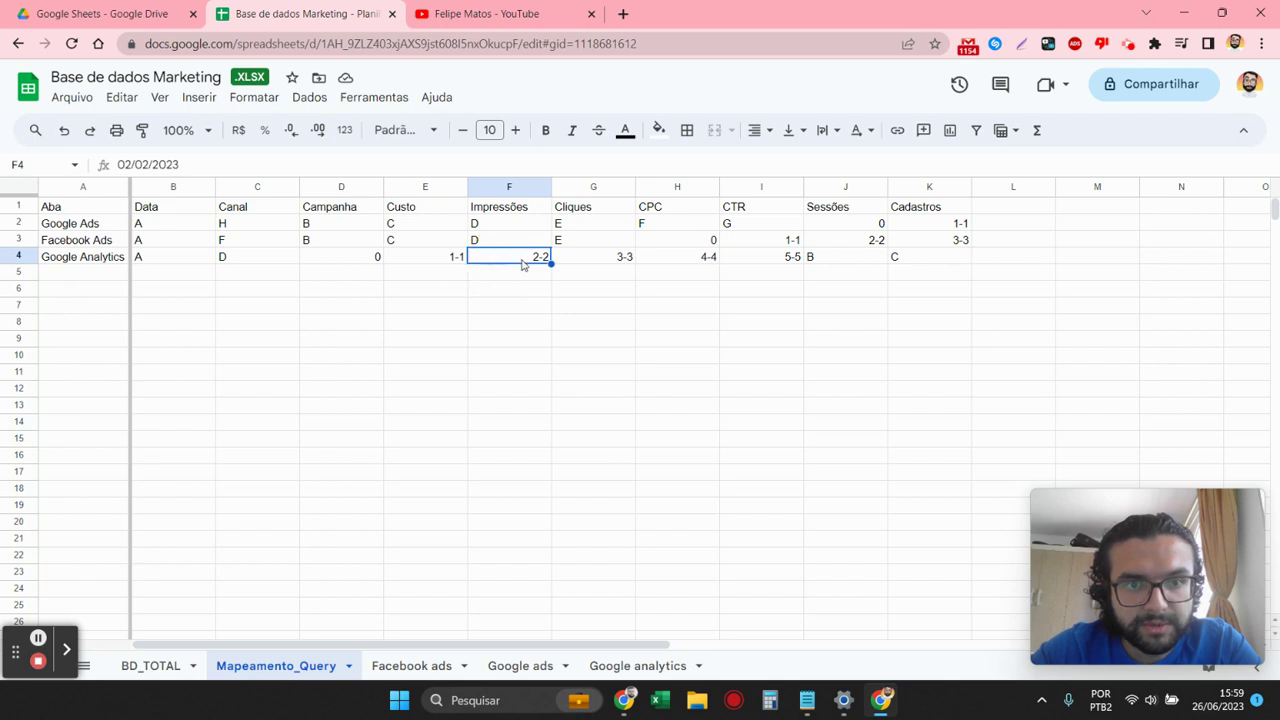
pyautogui.click(578, 260)
pyautogui.click(692, 261)
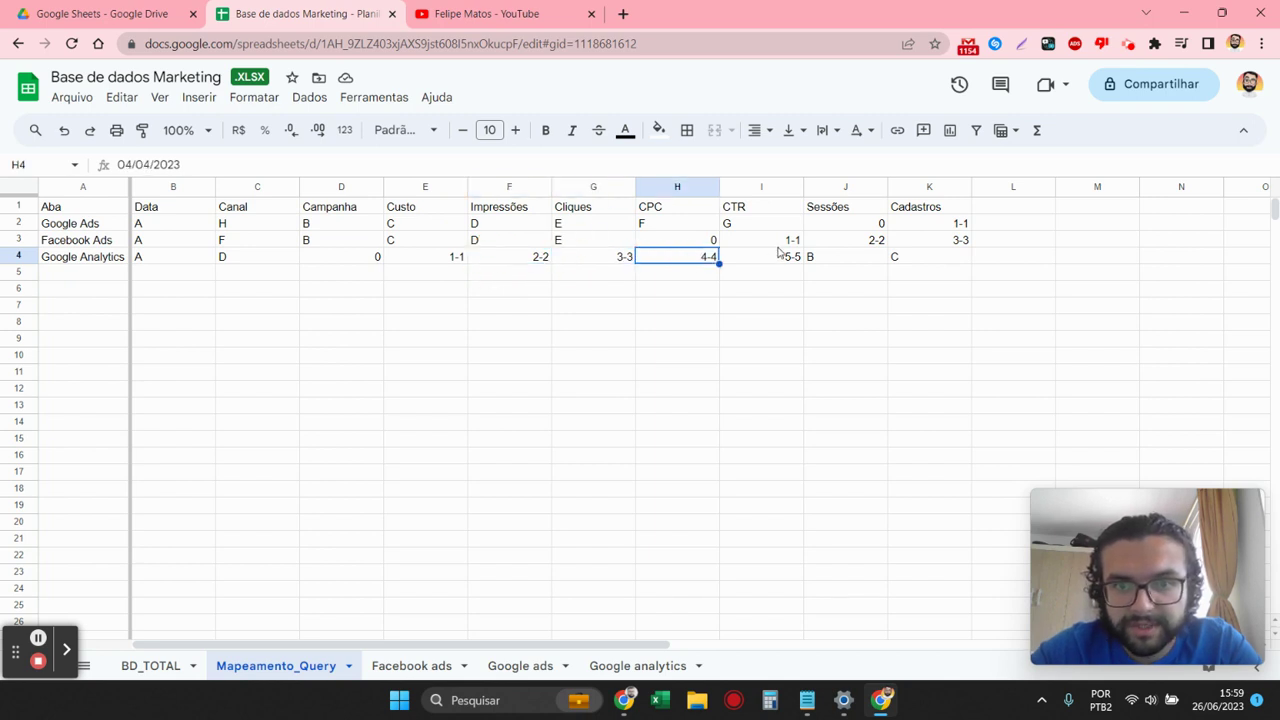
pyautogui.click(781, 255)
# - Check Google Analytics' Sessões, Cadastros, Data and Canal mappings, then compare with the Google analytics sheet
pyautogui.click(79, 245)
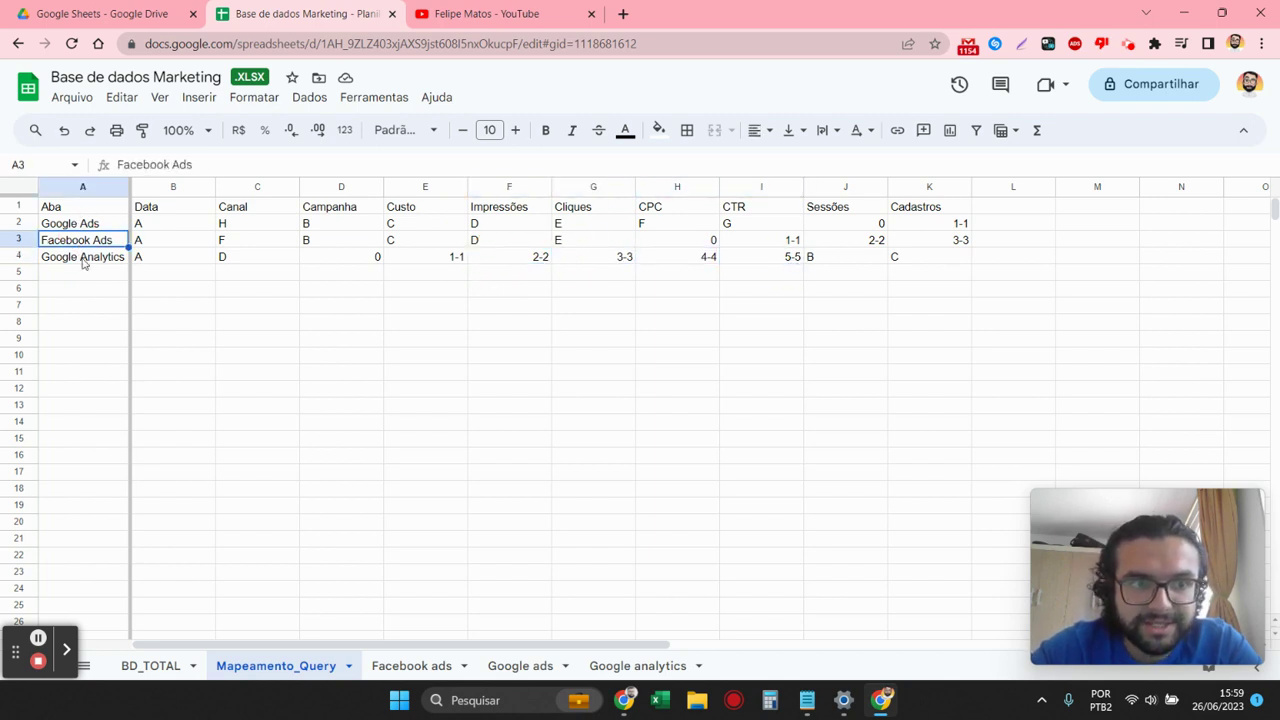
pyautogui.click(85, 258)
pyautogui.click(815, 260)
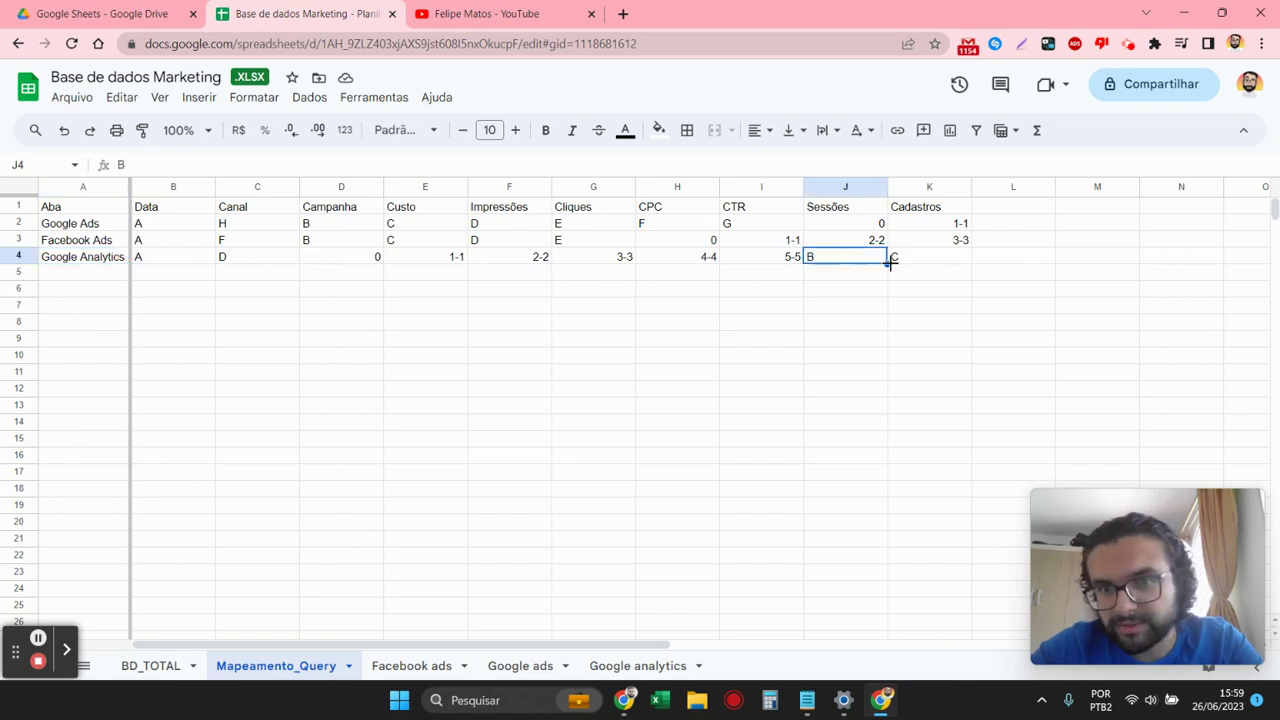
pyautogui.click(893, 261)
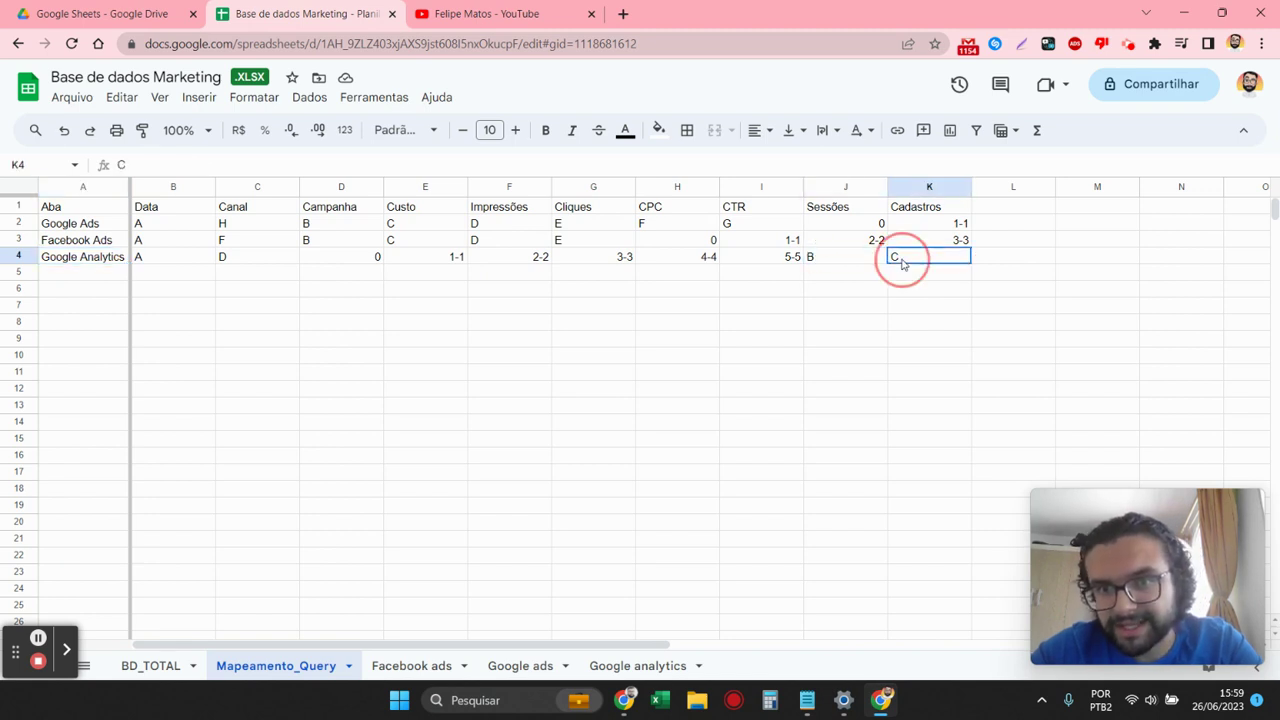
pyautogui.click(186, 262)
pyautogui.click(222, 262)
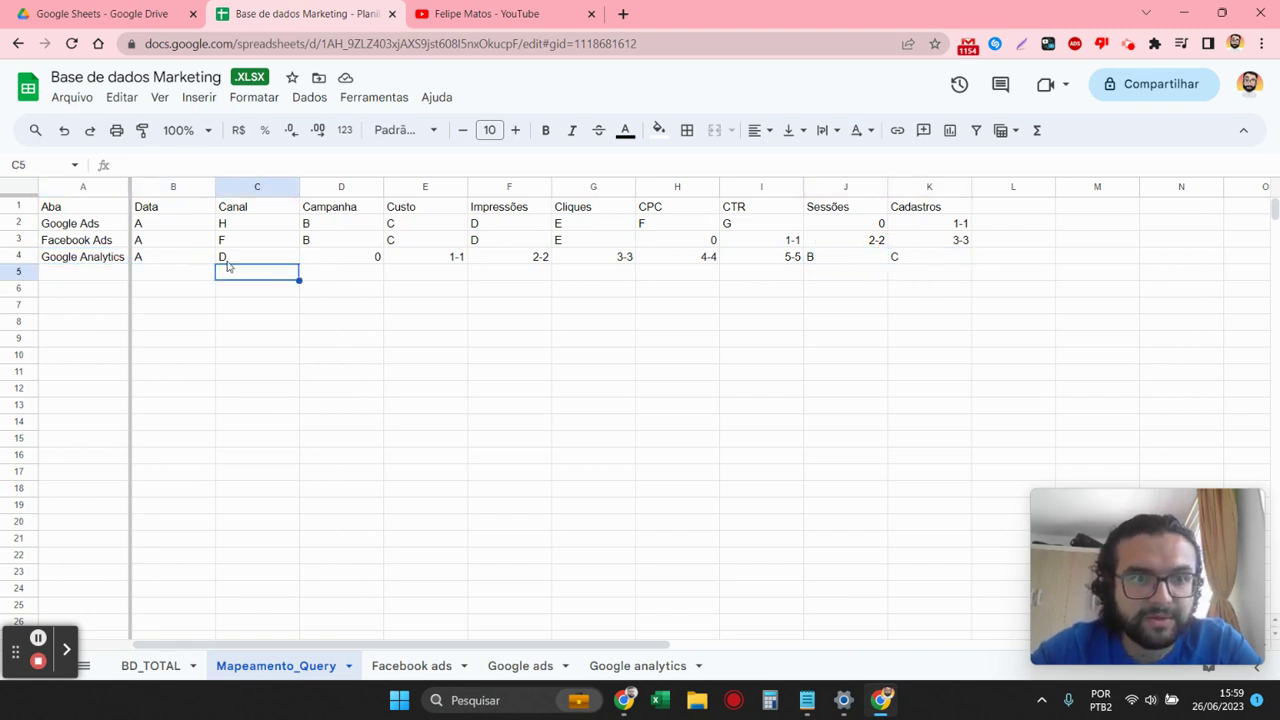
pyautogui.click(648, 668)
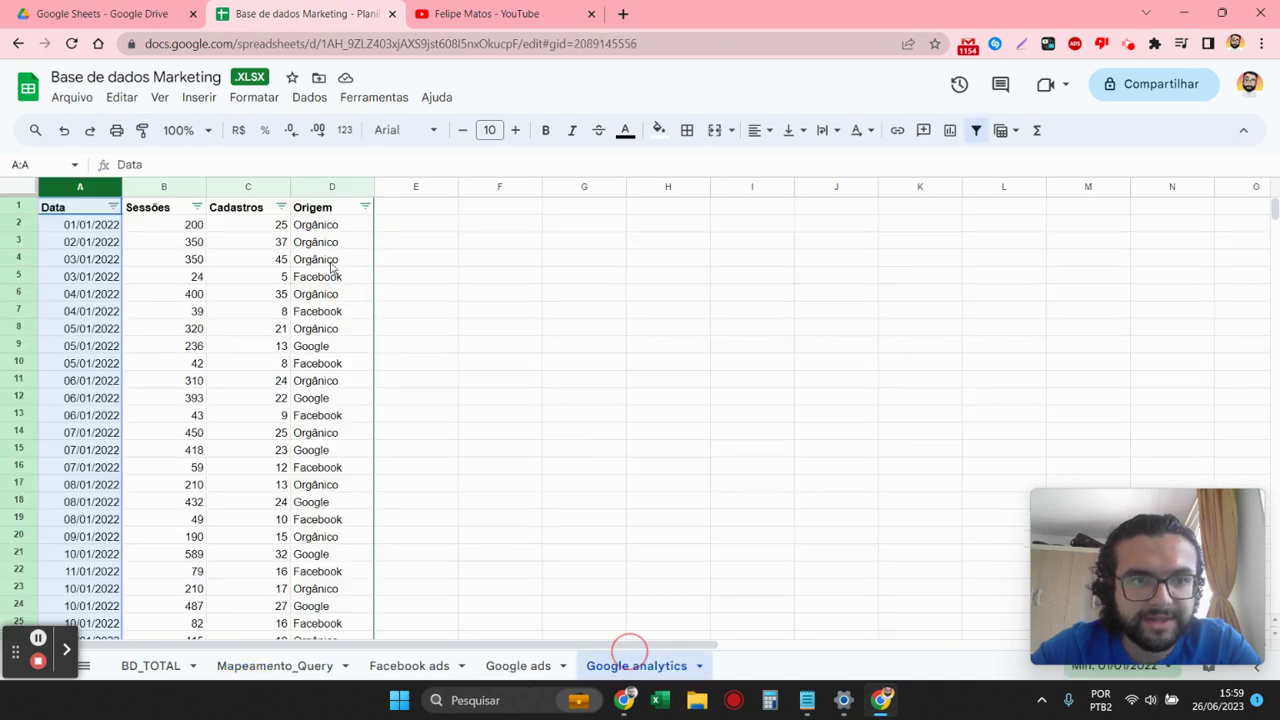
# - Select the Origem values, then review Google Analytics' placeholder entries D4:I4 in Mapeamento_Query
pyautogui.moveTo(318, 228); pyautogui.dragTo(341, 524)
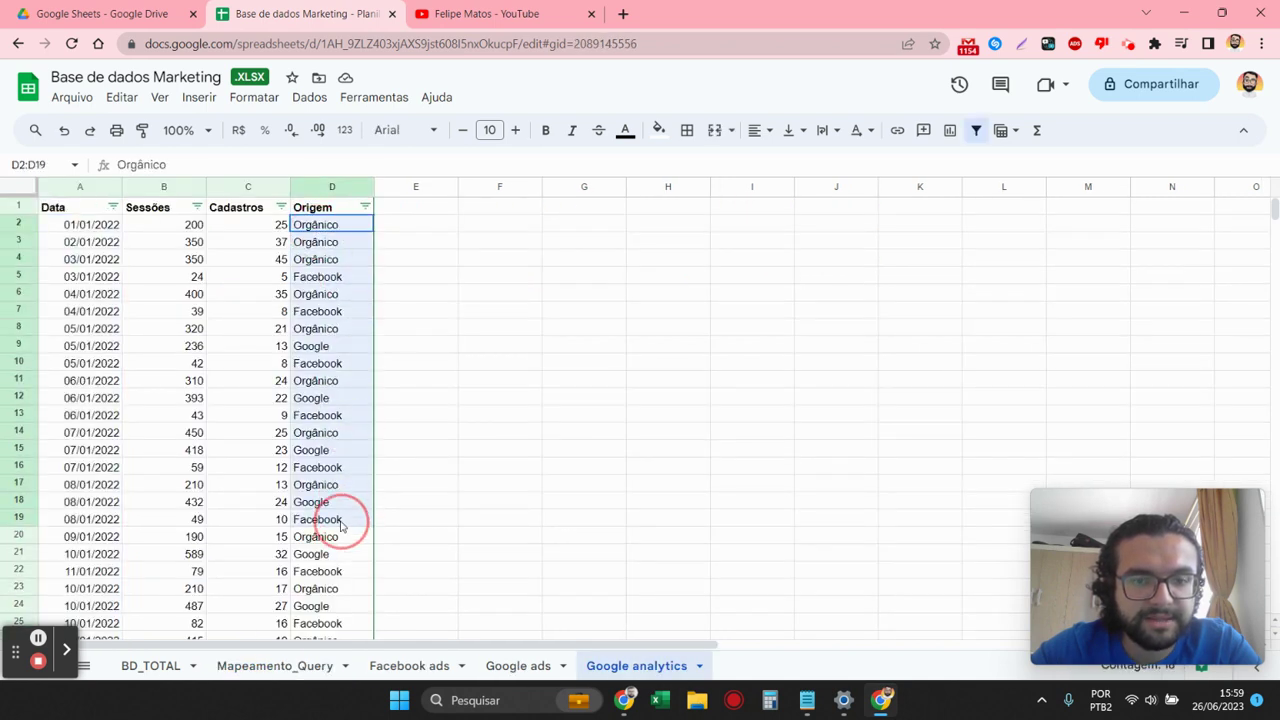
pyautogui.click(274, 665)
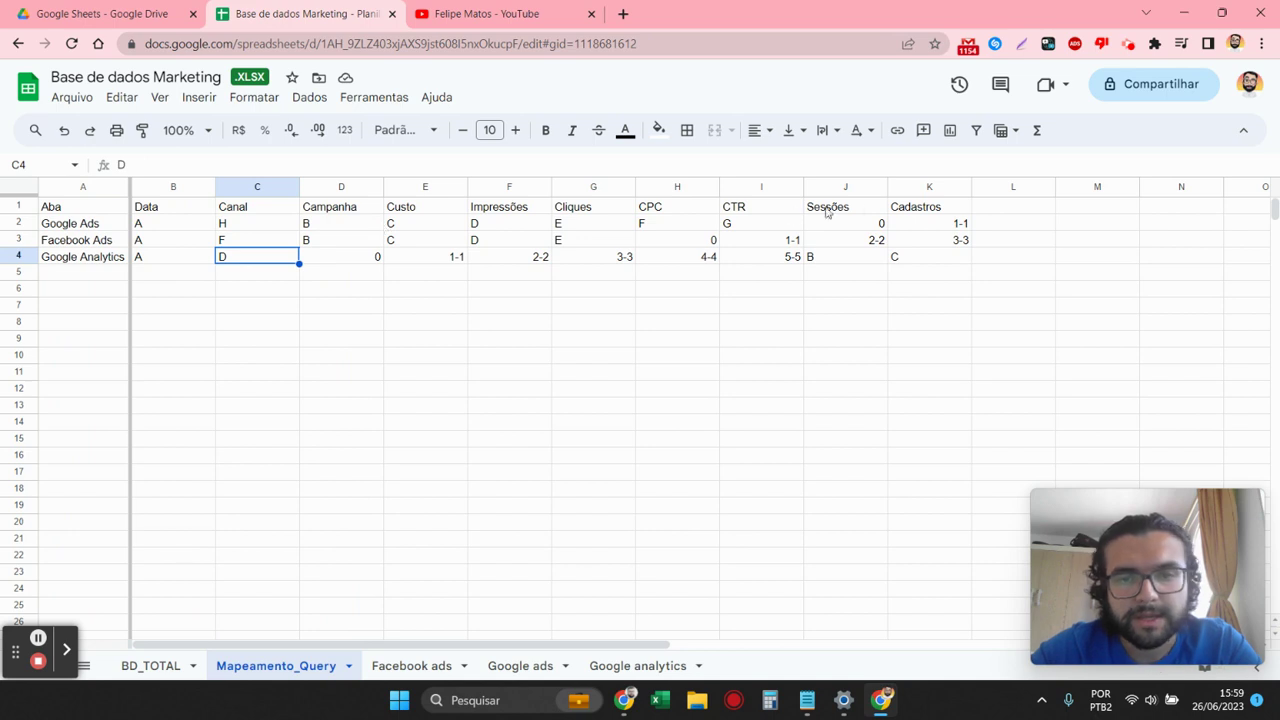
pyautogui.moveTo(368, 258); pyautogui.dragTo(776, 262)
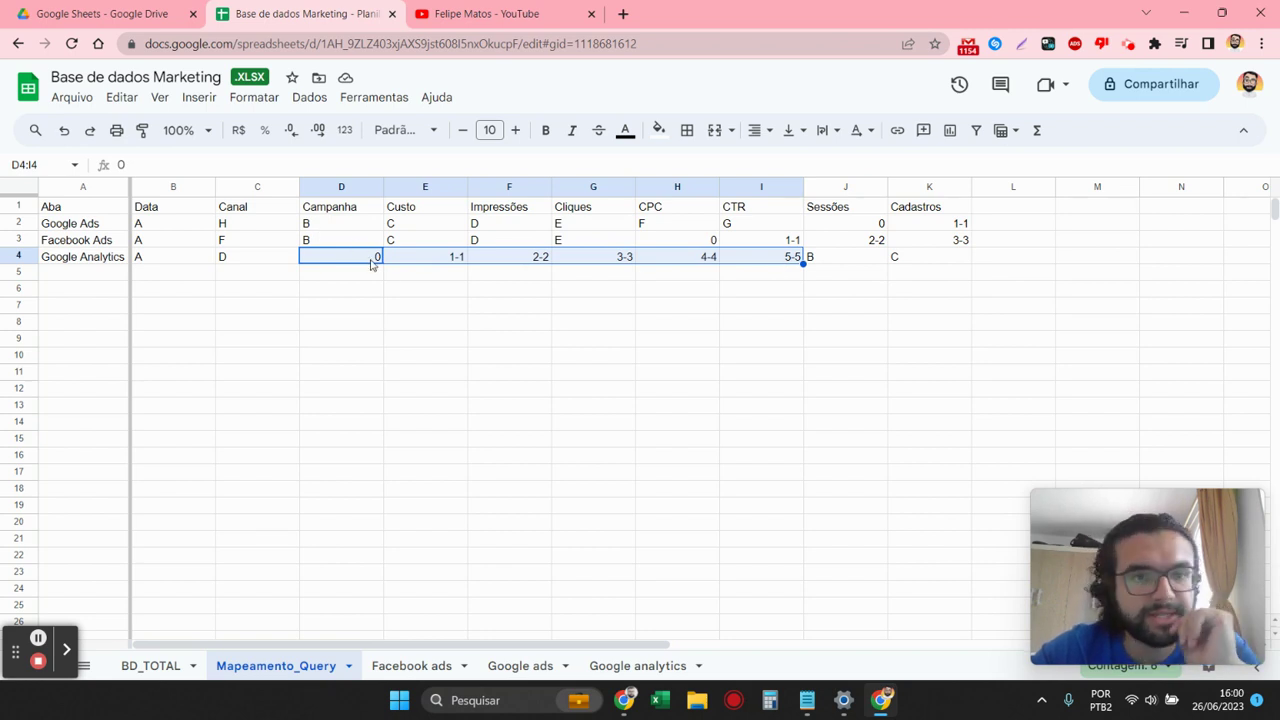
pyautogui.click(377, 257)
pyautogui.click(440, 257)
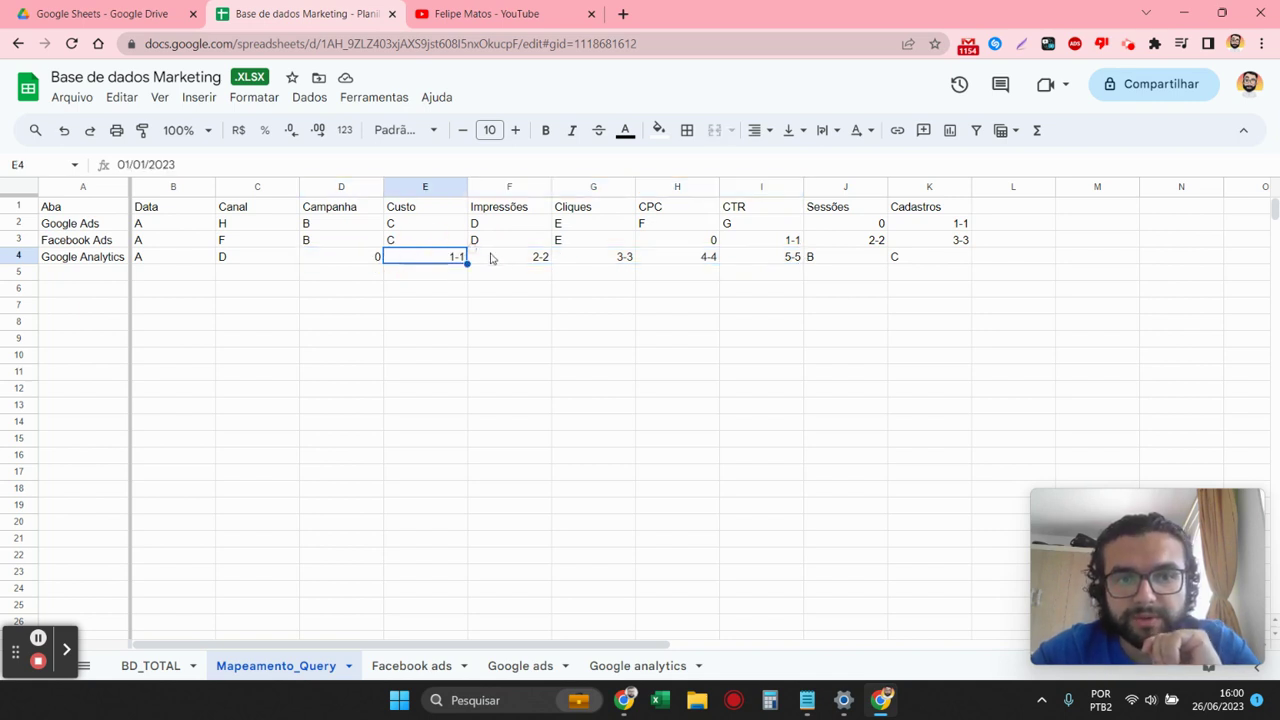
pyautogui.click(502, 262)
pyautogui.click(618, 260)
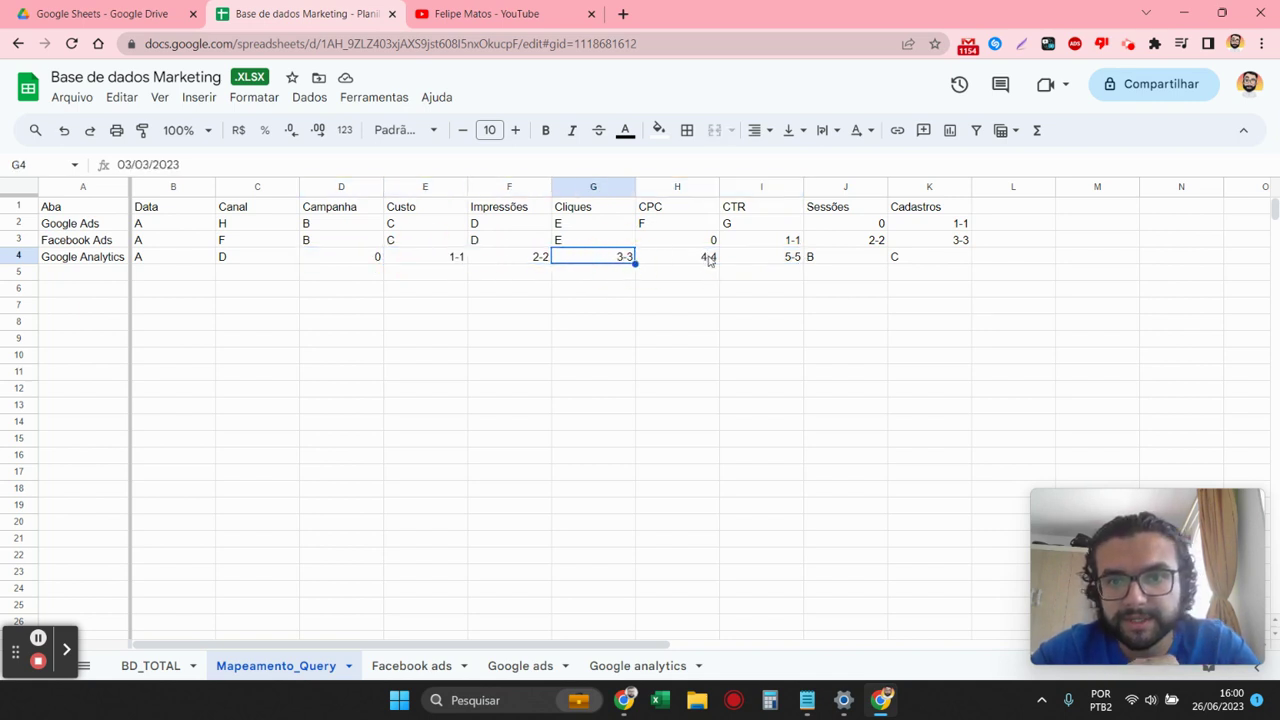
pyautogui.click(709, 260)
pyautogui.click(775, 258)
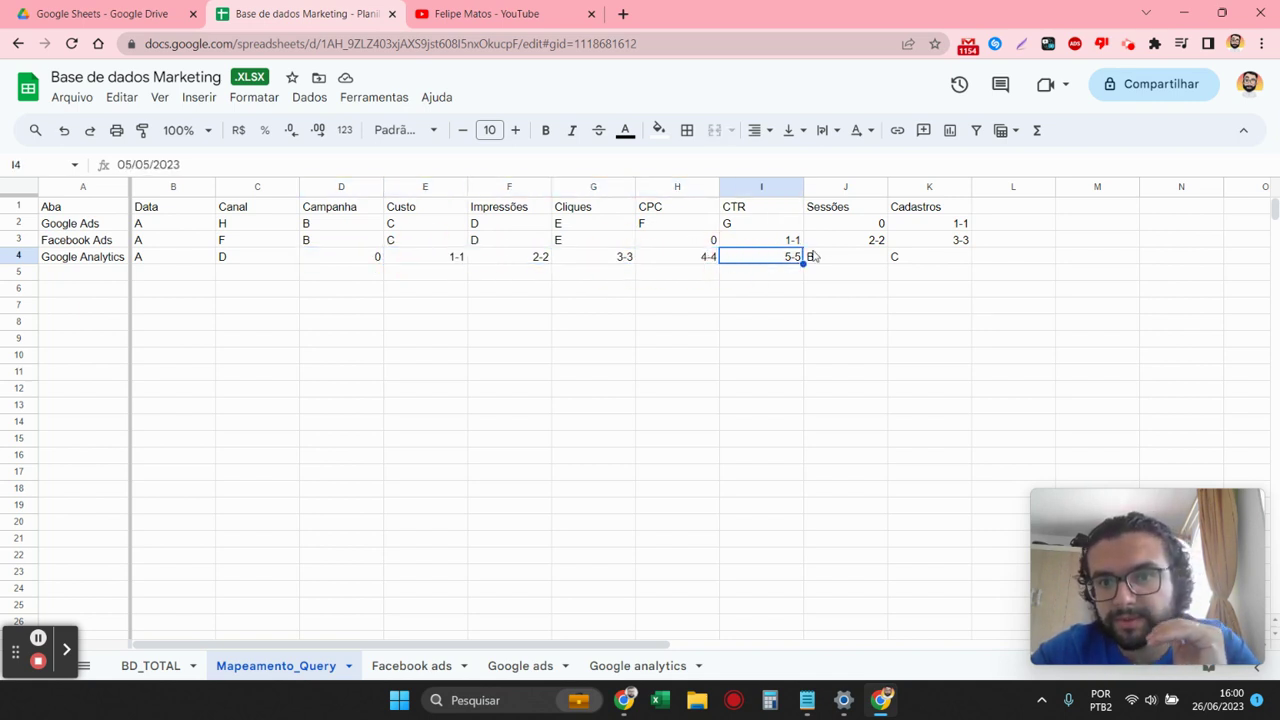
# - Review Facebook Ads' CPC, CTR, Sessões and Cadastros placeholders in H3:K3
pyautogui.click(702, 245)
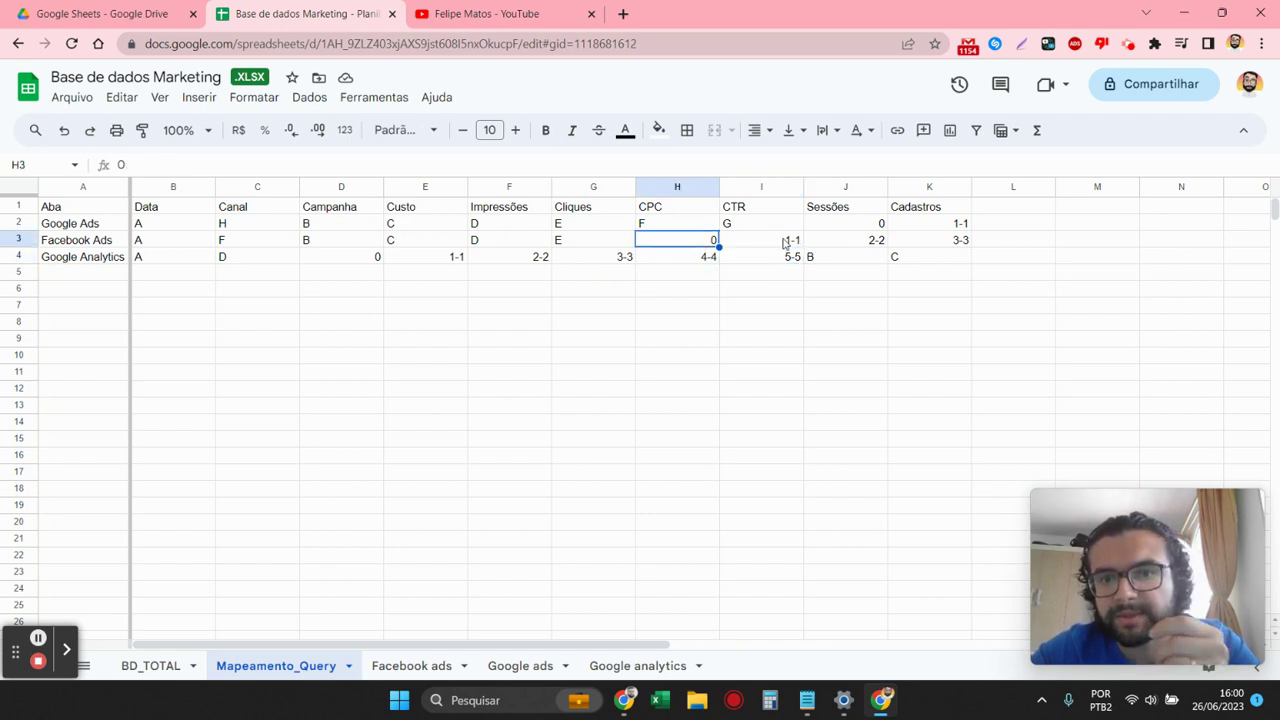
pyautogui.click(785, 242)
pyautogui.click(835, 249)
pyautogui.click(905, 246)
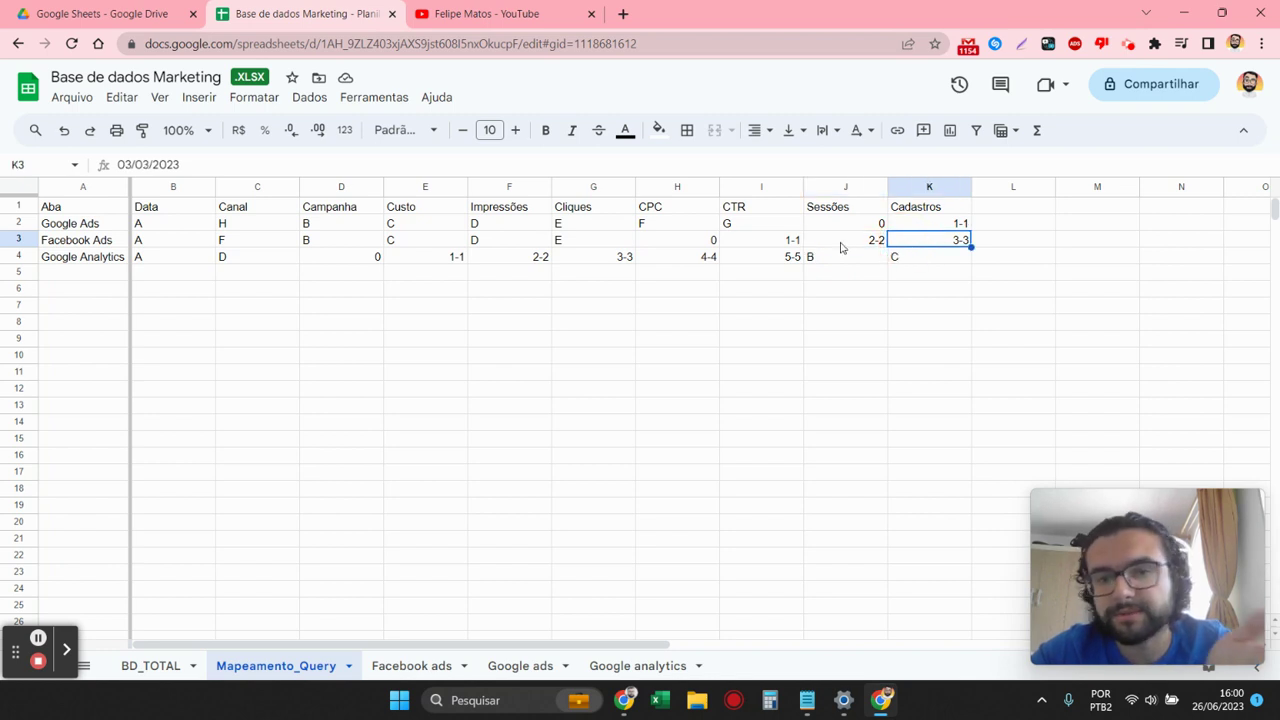
pyautogui.moveTo(700, 241); pyautogui.dragTo(953, 241)
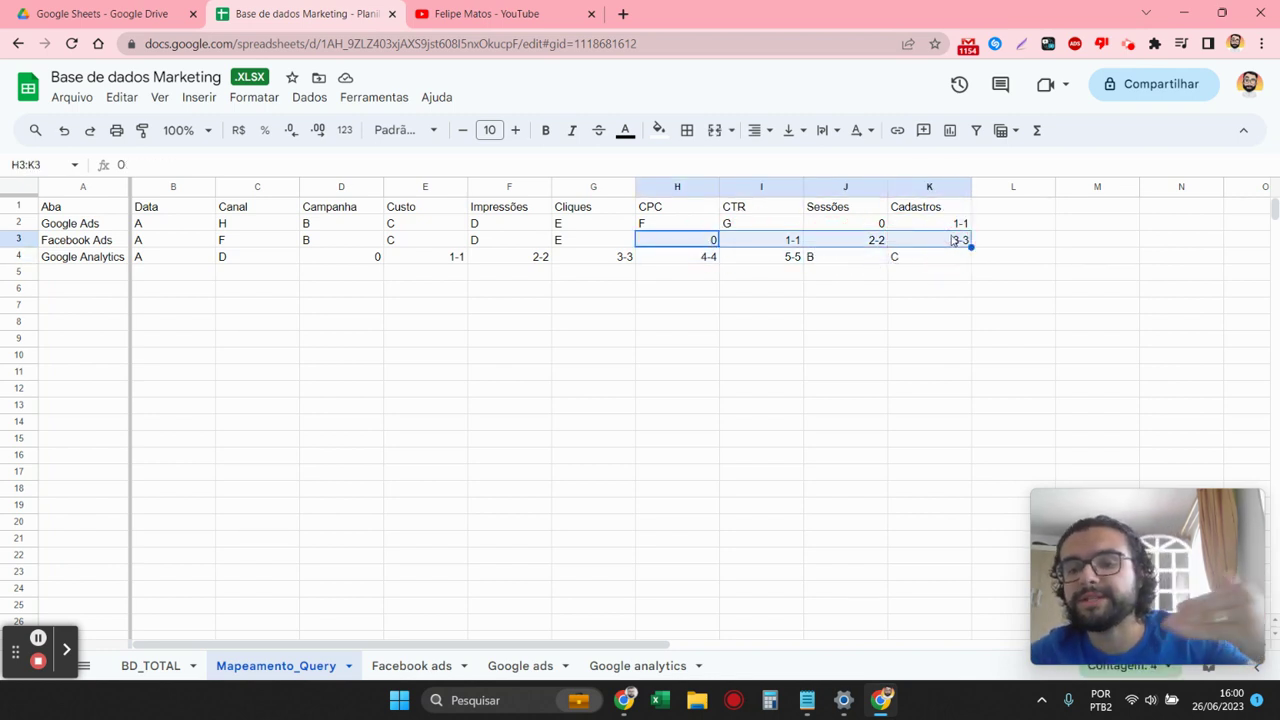
# - Check Google Ads' Sessões and Cadastros entries and select the top of the mapping table
pyautogui.click(845, 231)
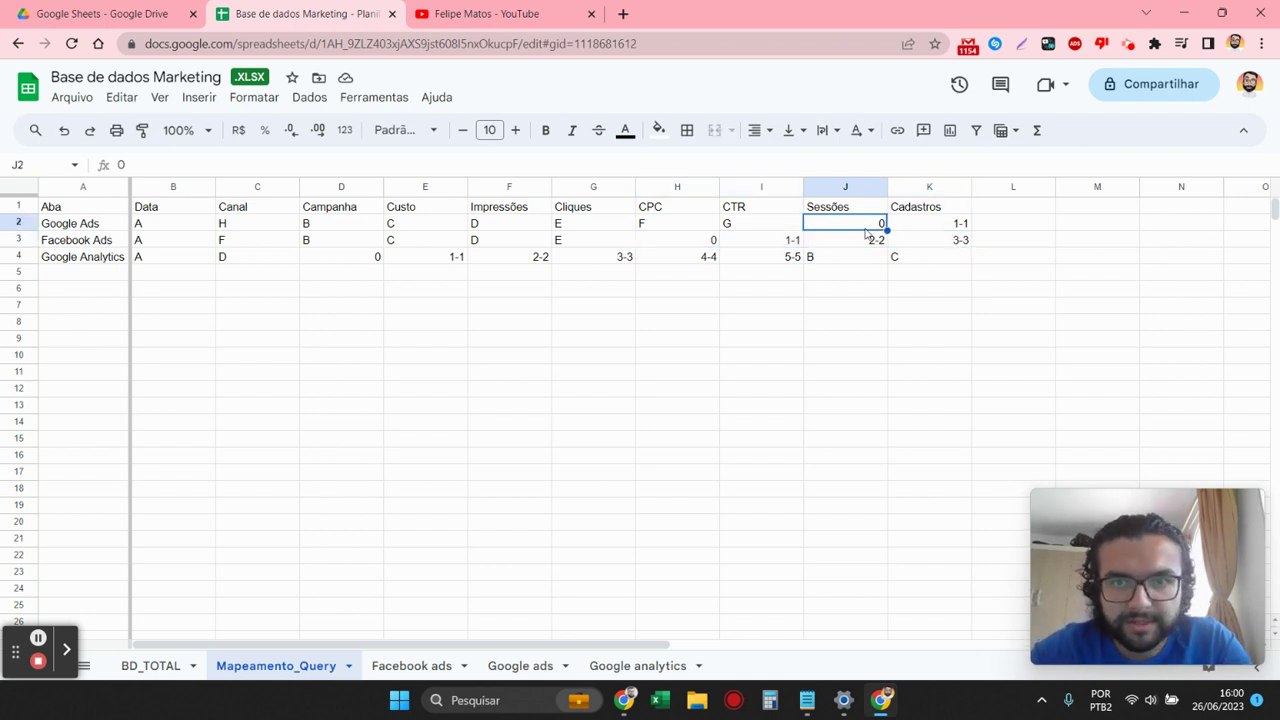
pyautogui.click(907, 224)
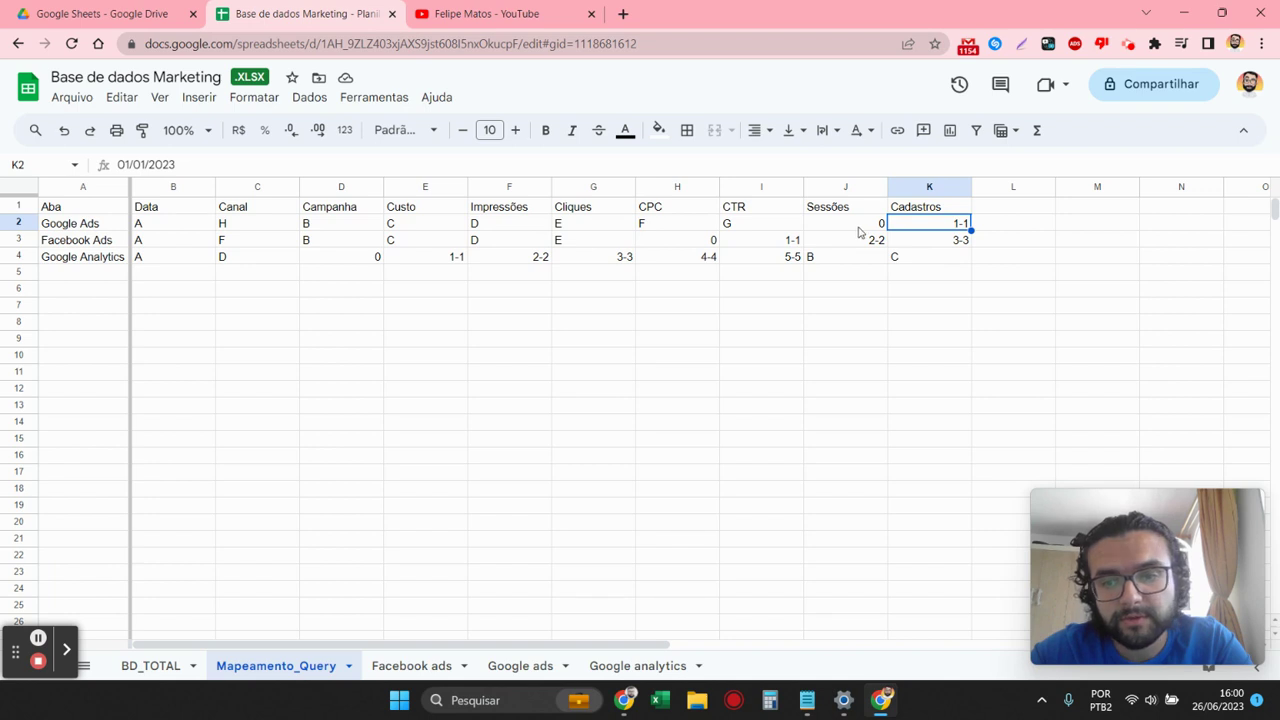
pyautogui.click(858, 230)
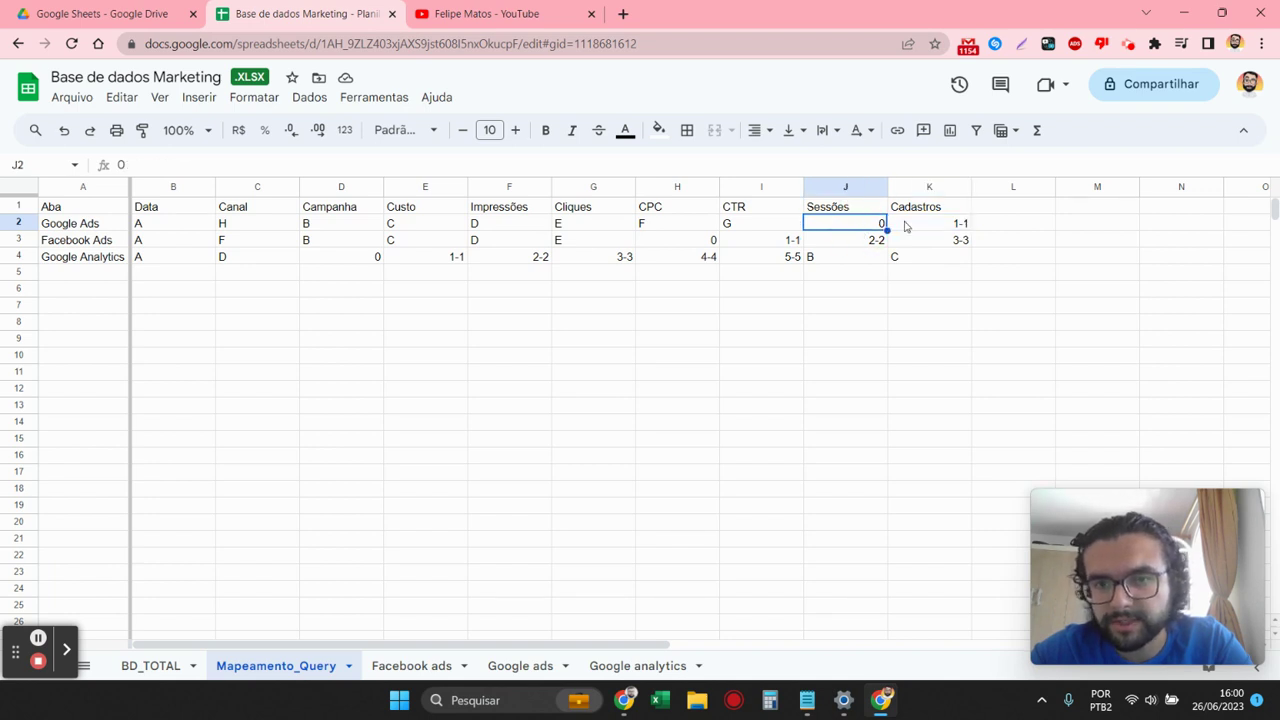
pyautogui.click(900, 226)
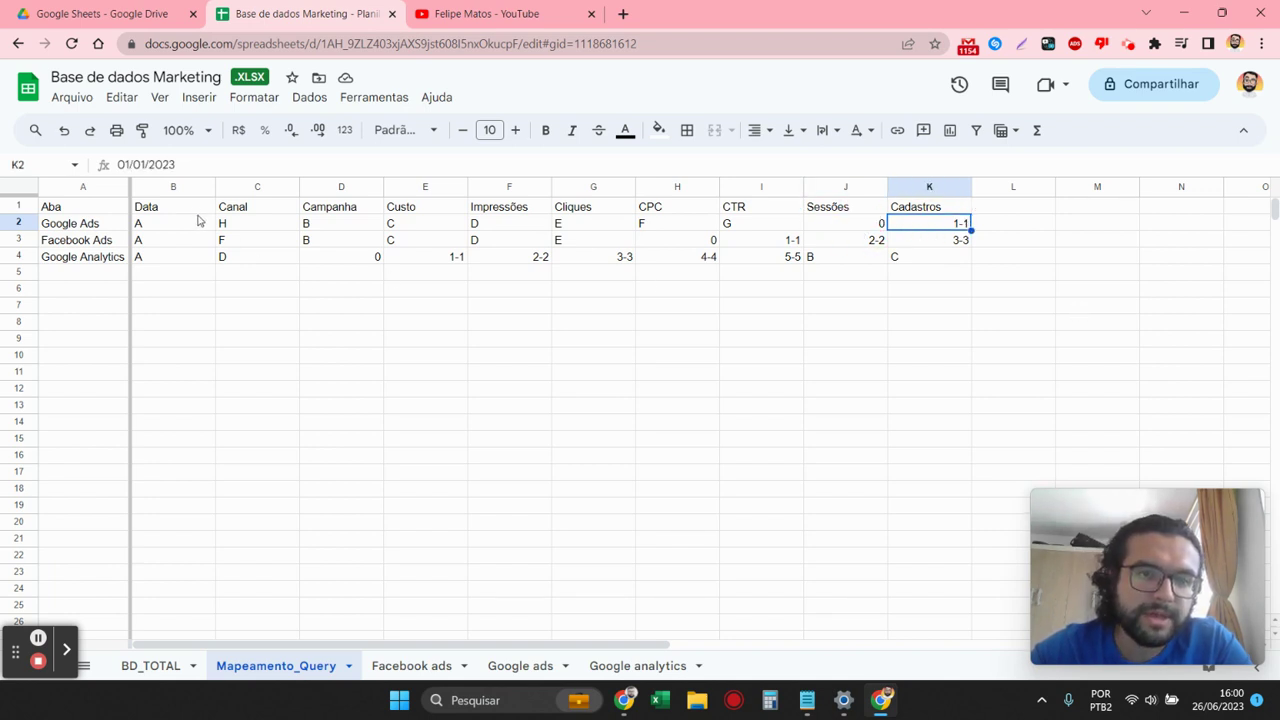
pyautogui.moveTo(88, 208); pyautogui.dragTo(341, 238)
pyautogui.keyDown('shift'); pyautogui.click(871, 255); pyautogui.keyUp('shift')
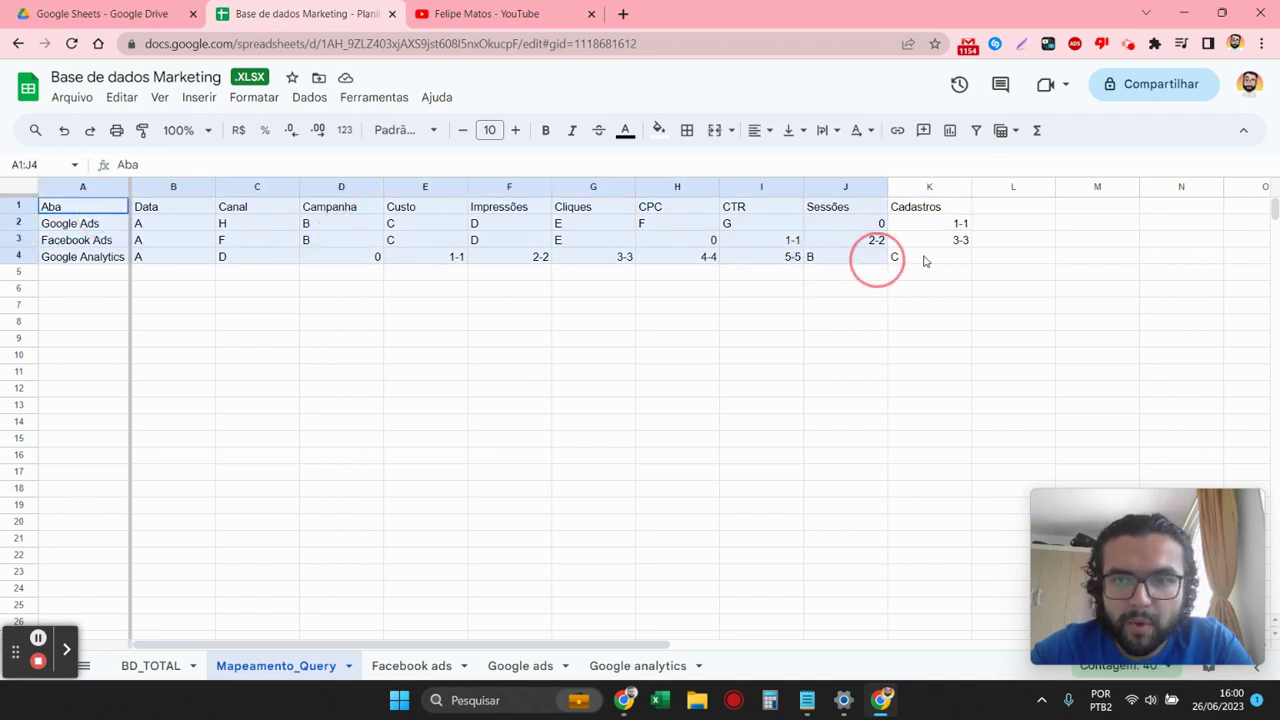
pyautogui.keyDown('shift'); pyautogui.click(937, 257); pyautogui.keyUp('shift')
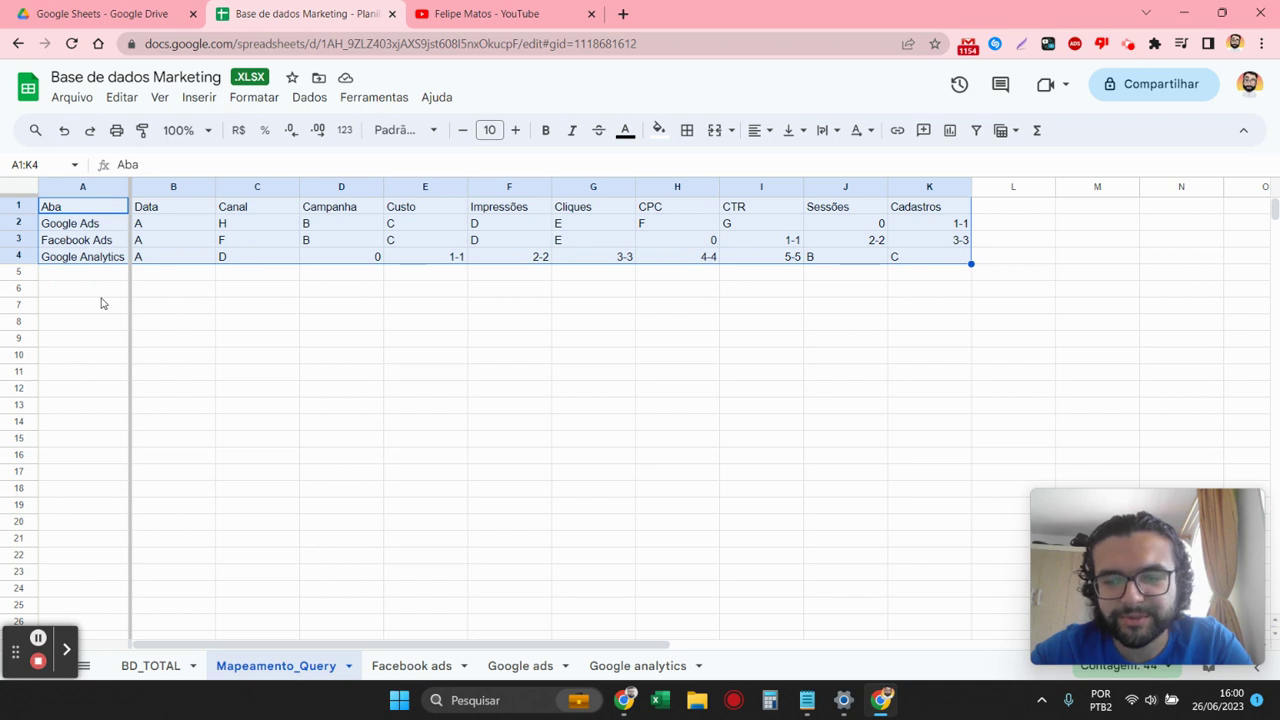
pyautogui.click(348, 262)
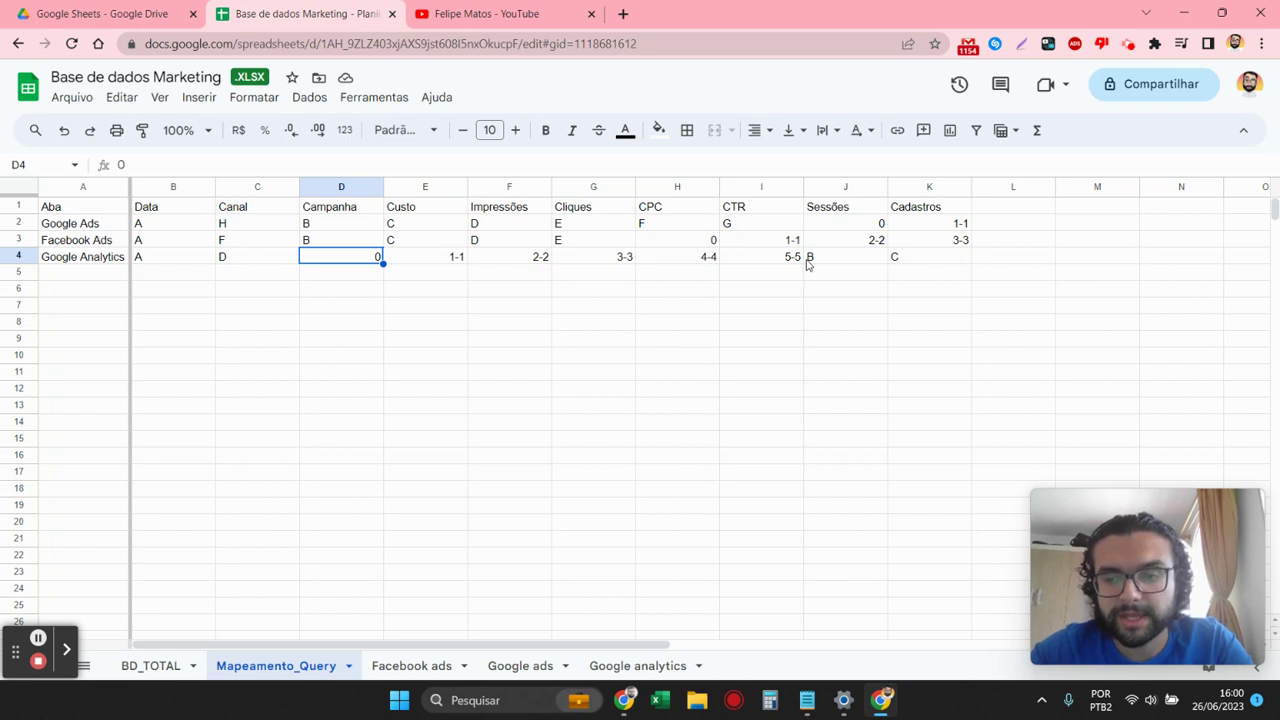
pyautogui.click(50, 262)
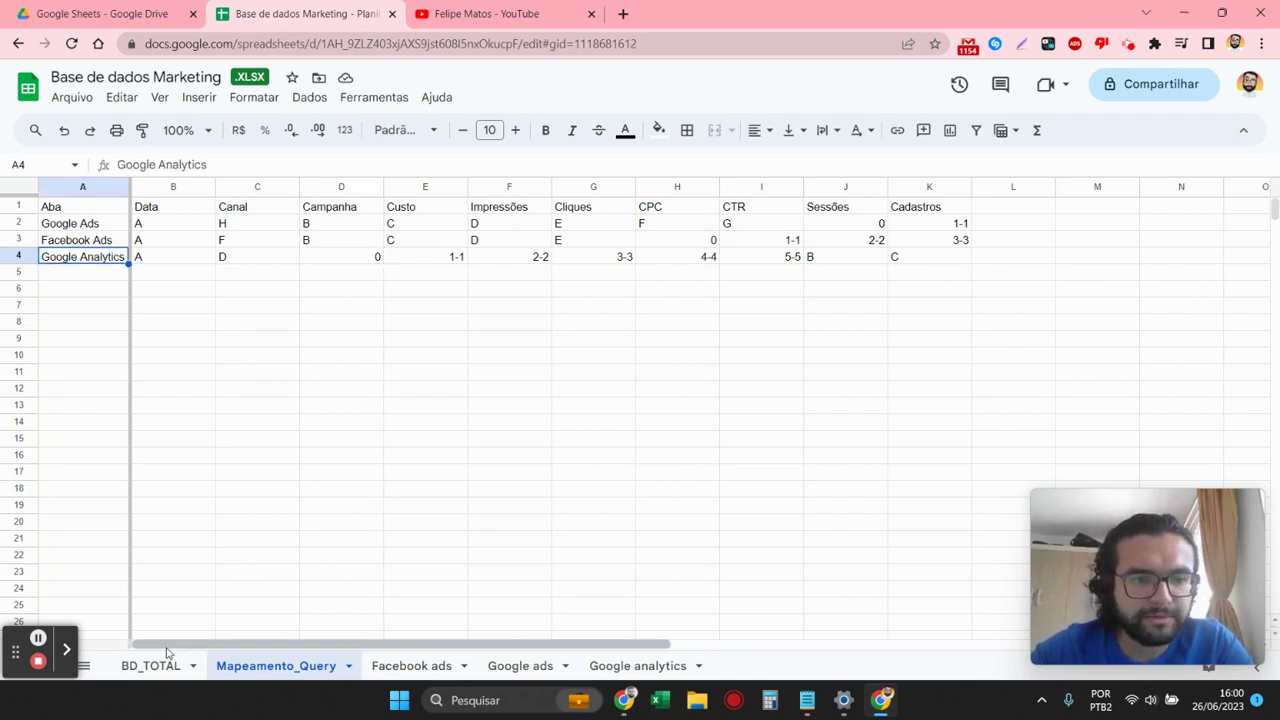
pyautogui.moveTo(807, 700)
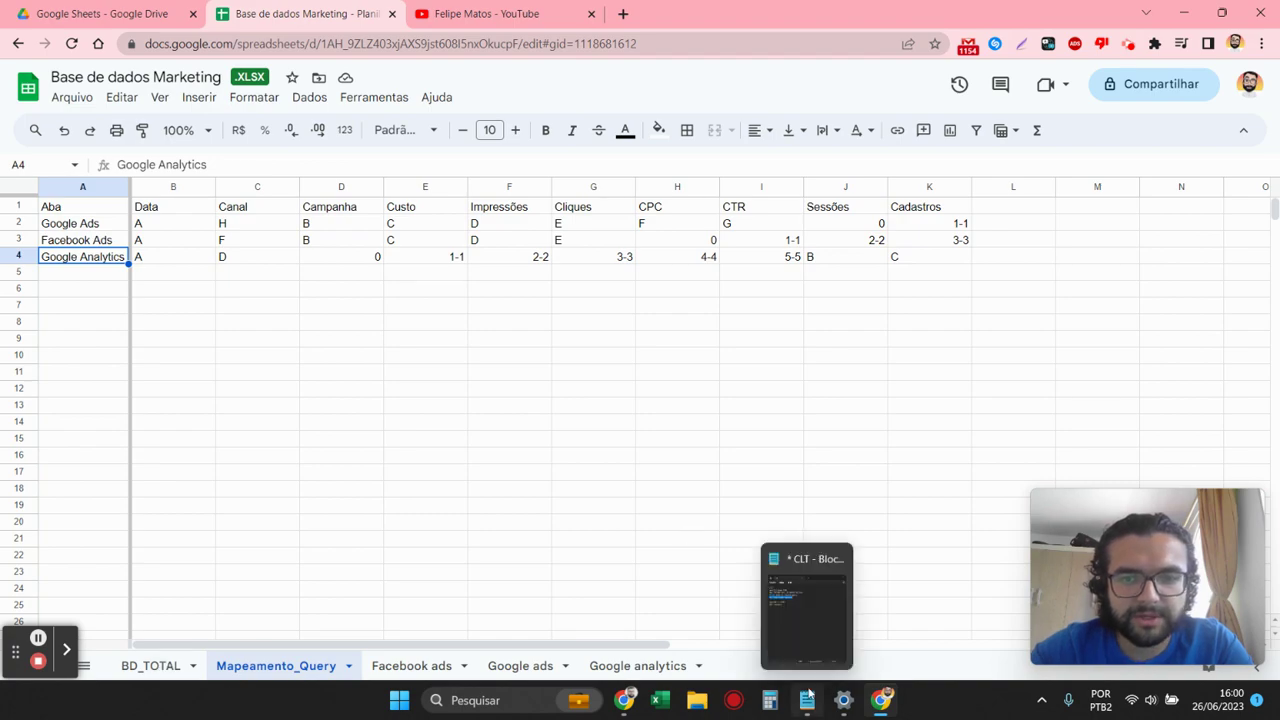
# - Close the old Notepad document and widen the blank Notepad window across the sheet
pyautogui.click(838, 560)
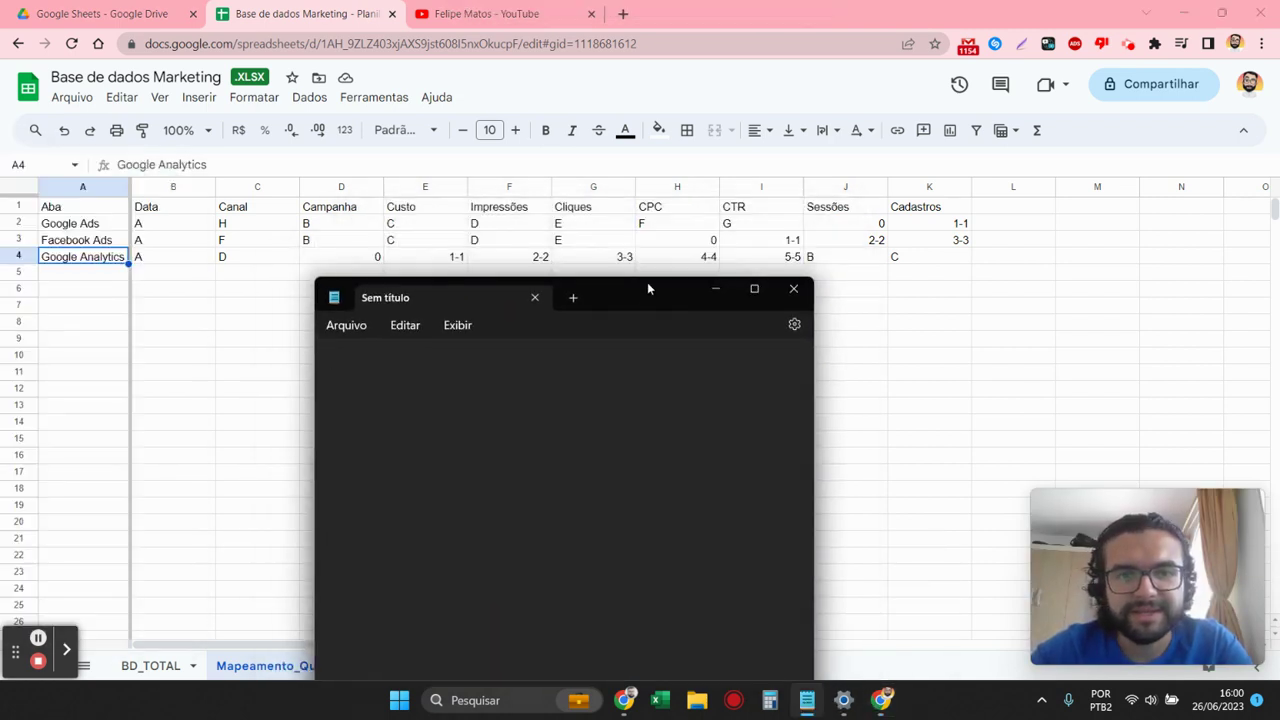
pyautogui.moveTo(641, 278)
pyautogui.mouseDown()
pyautogui.moveTo(678, 279)
pyautogui.moveTo(686, 484)
pyautogui.moveTo(700, 355)
pyautogui.mouseUp()
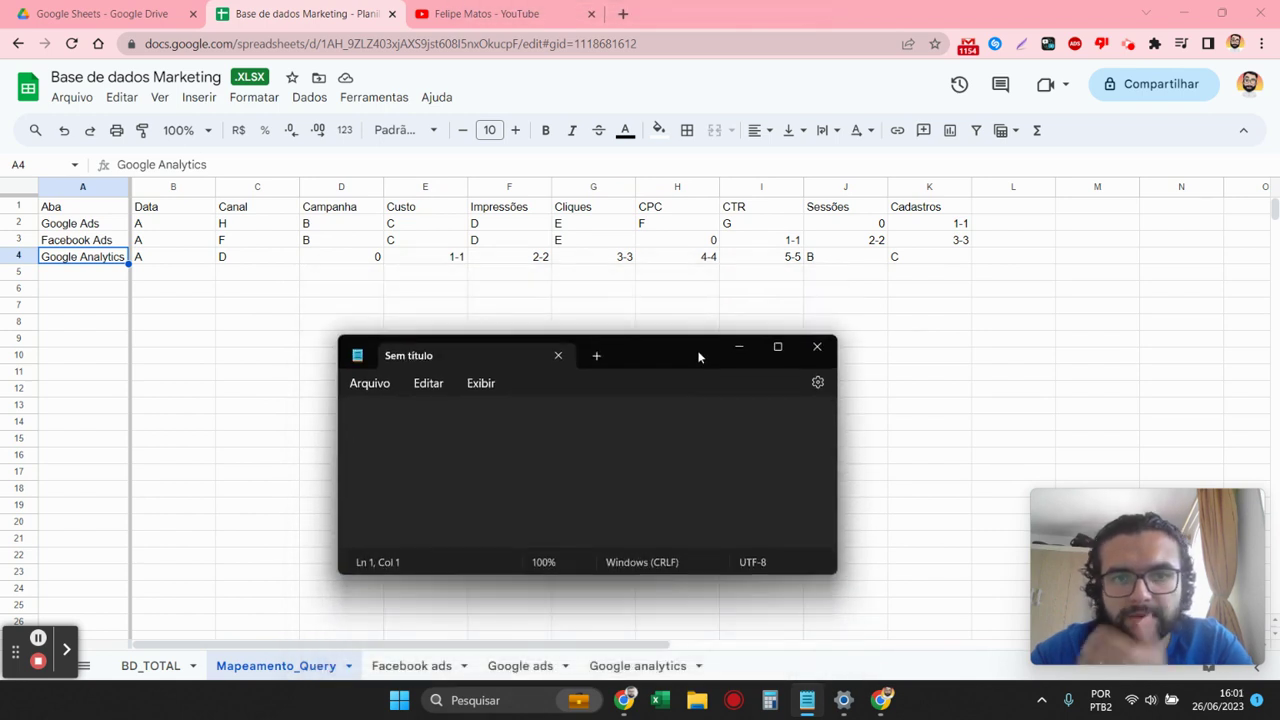
pyautogui.moveTo(338, 440); pyautogui.dragTo(143, 447)
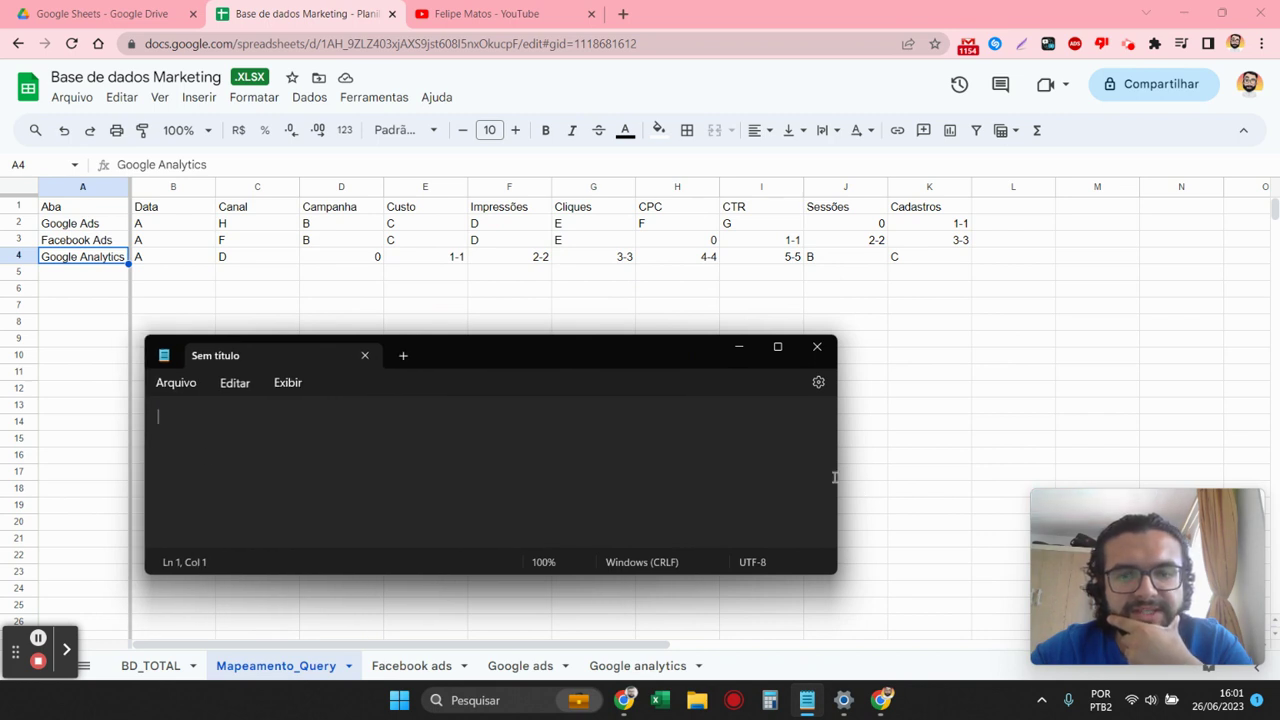
pyautogui.moveTo(837, 481); pyautogui.dragTo(980, 481)
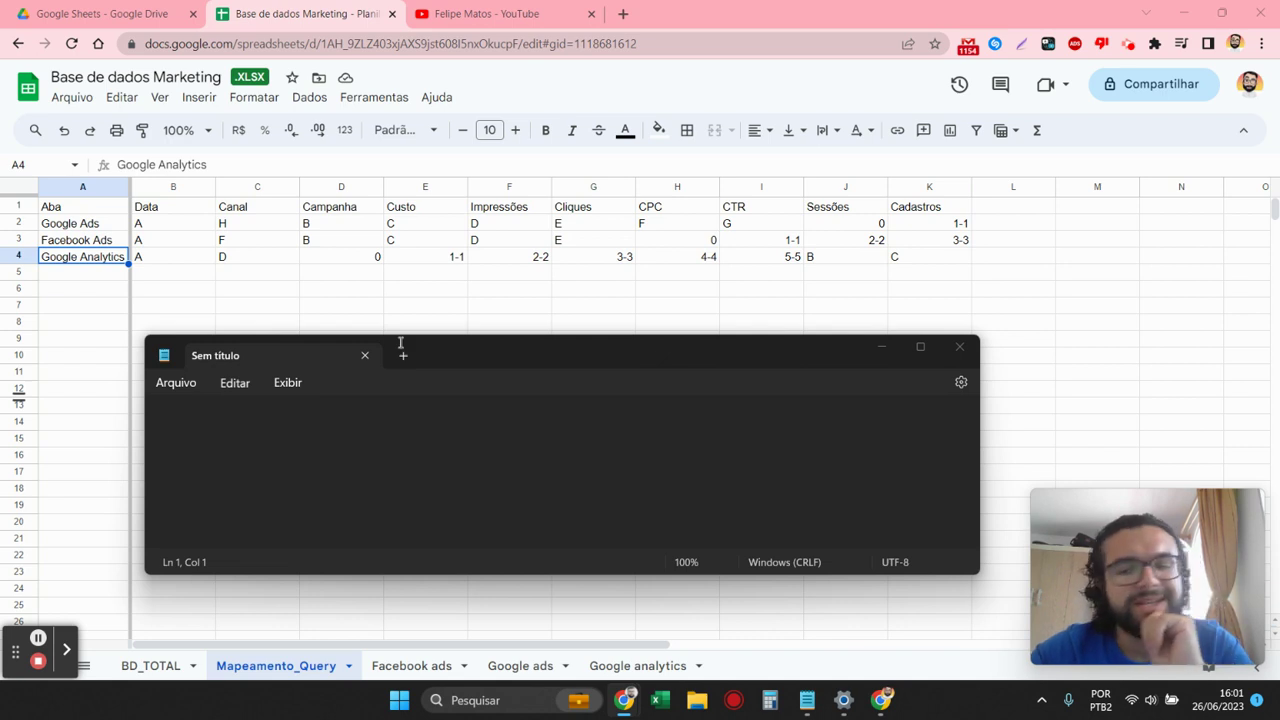
# - Start the draft with =QUERY({ on the first line
pyautogui.click(329, 439)
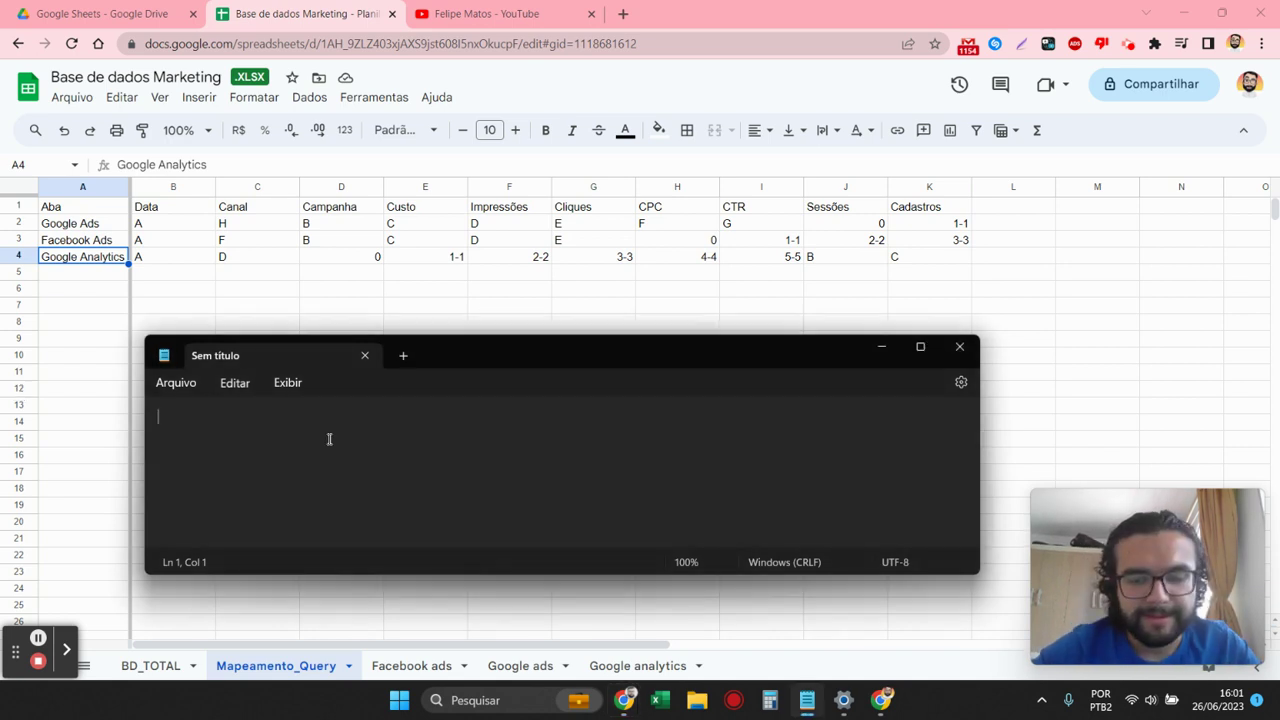
pyautogui.write('=QUERY')
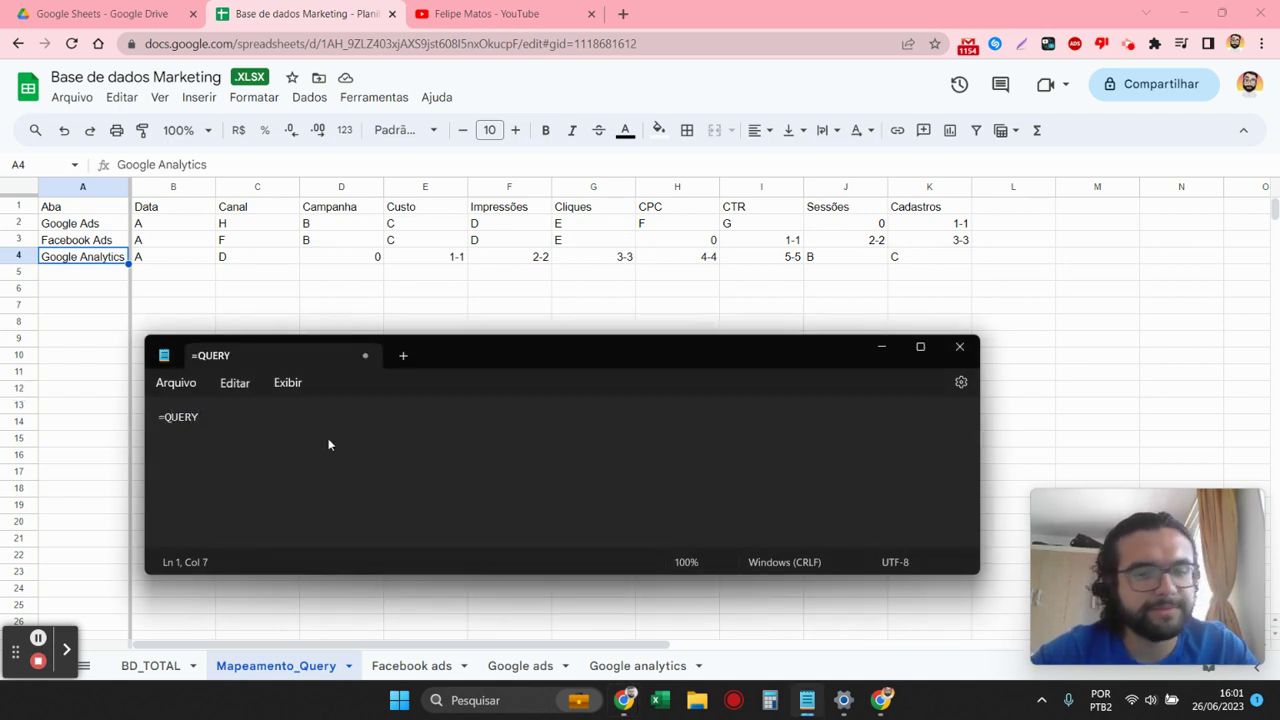
pyautogui.write('((')
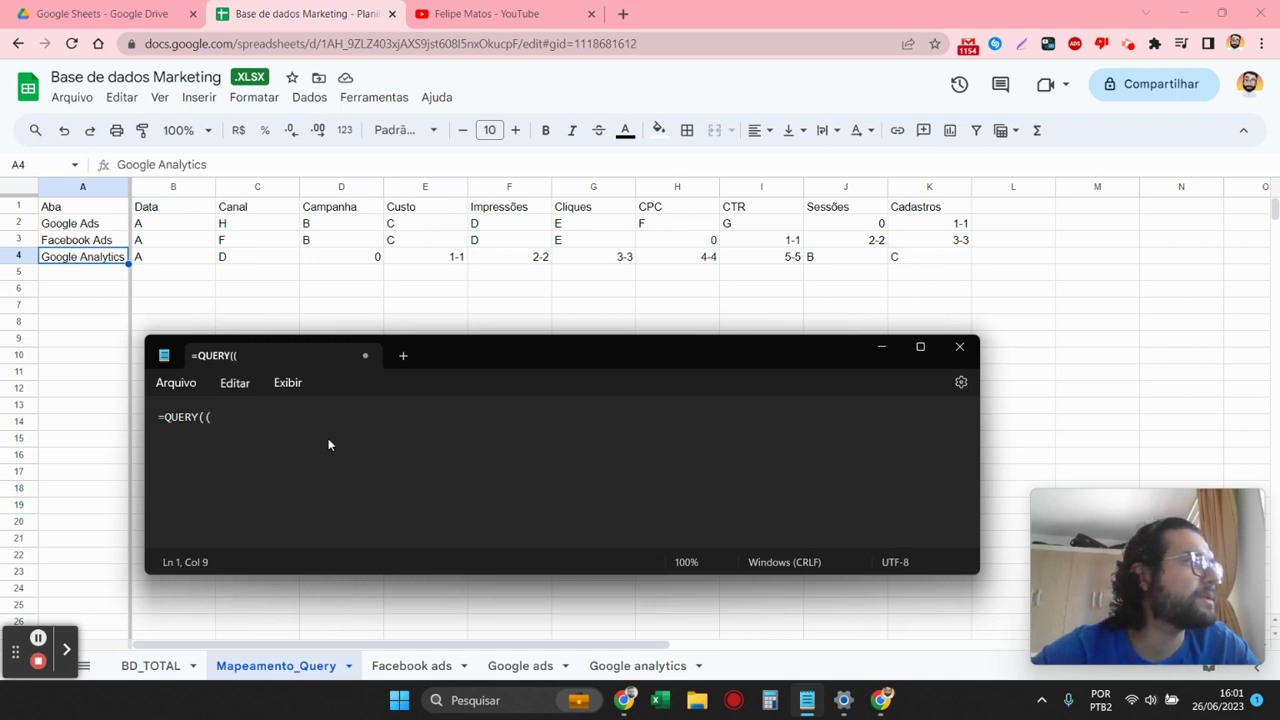
pyautogui.press('BackSpace')
pyautogui.press('Return')
pyautogui.write('QUERY(Google Ads!')
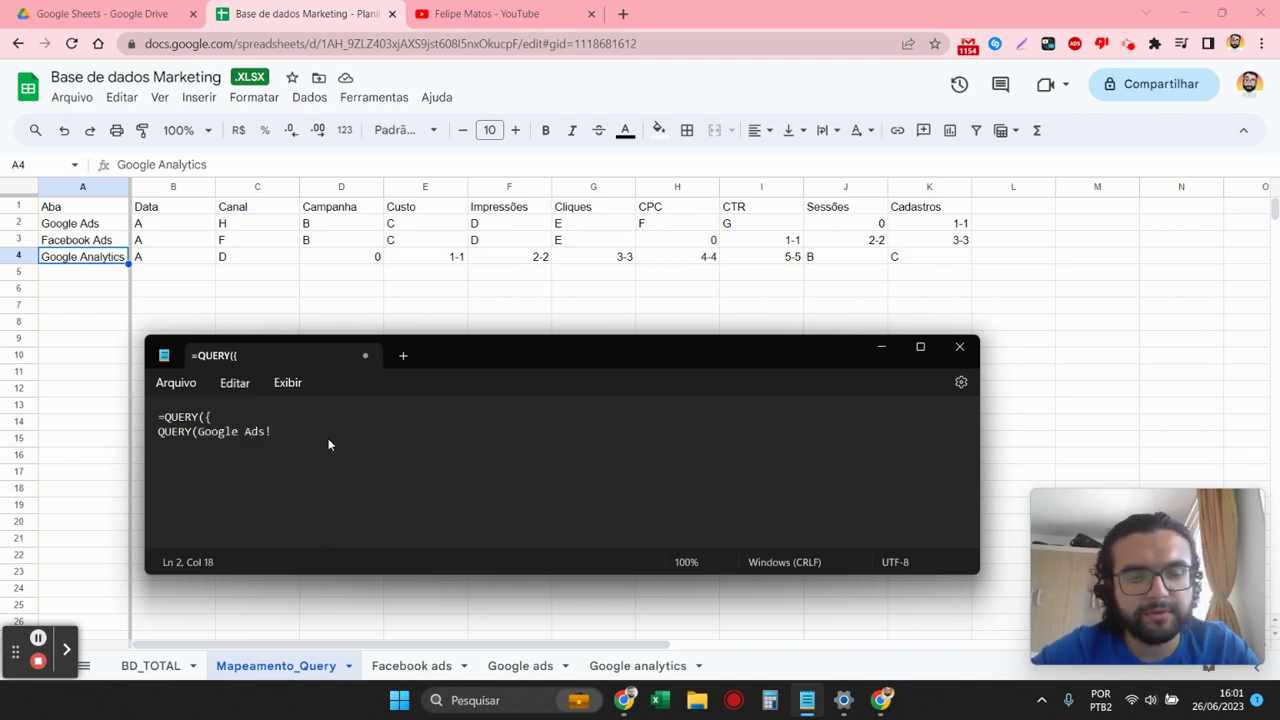
# - Add the Google Ads A:H range and begin the select clause, checking the Google ads columns
pyautogui.click(517, 666)
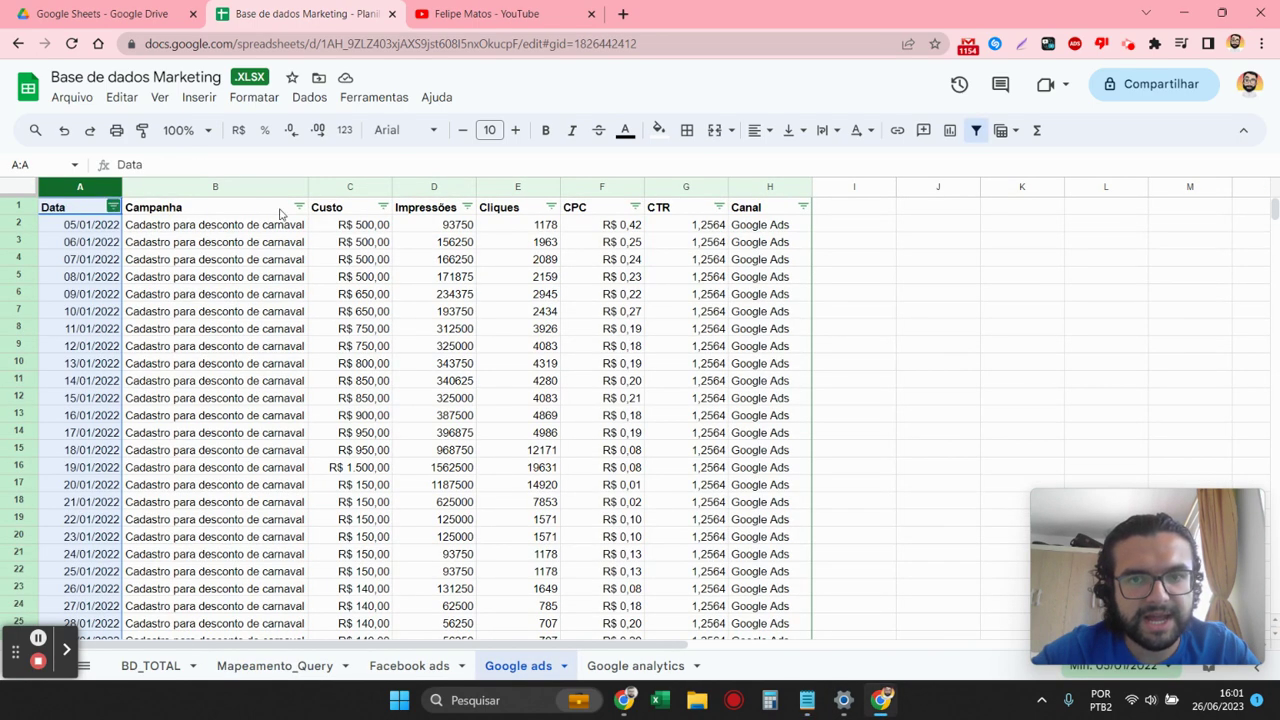
pyautogui.click(806, 700)
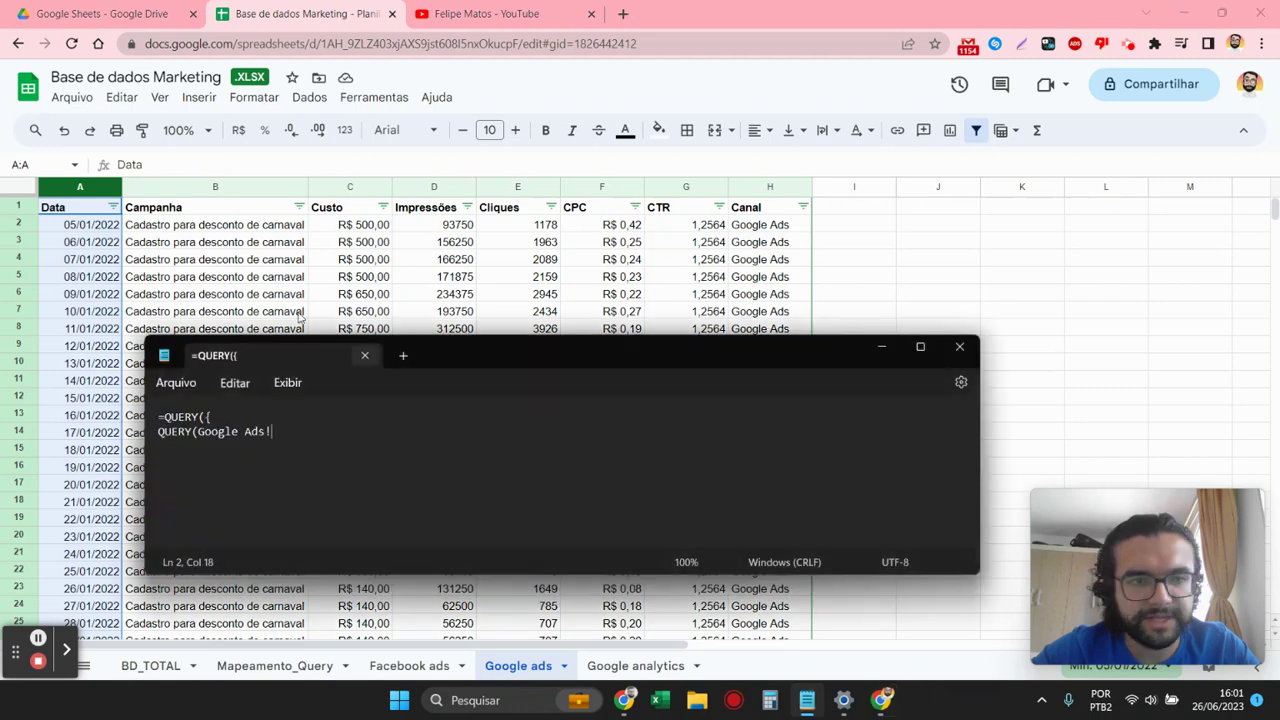
pyautogui.write('A')
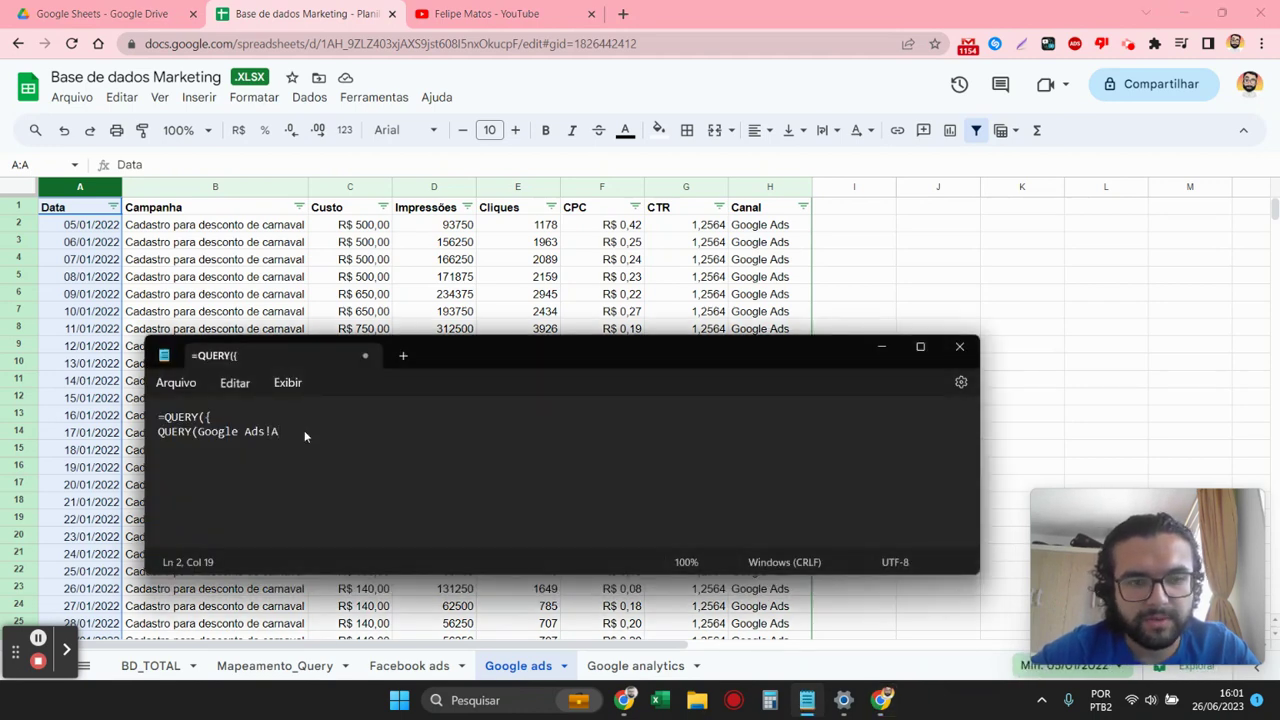
pyautogui.write(':H')
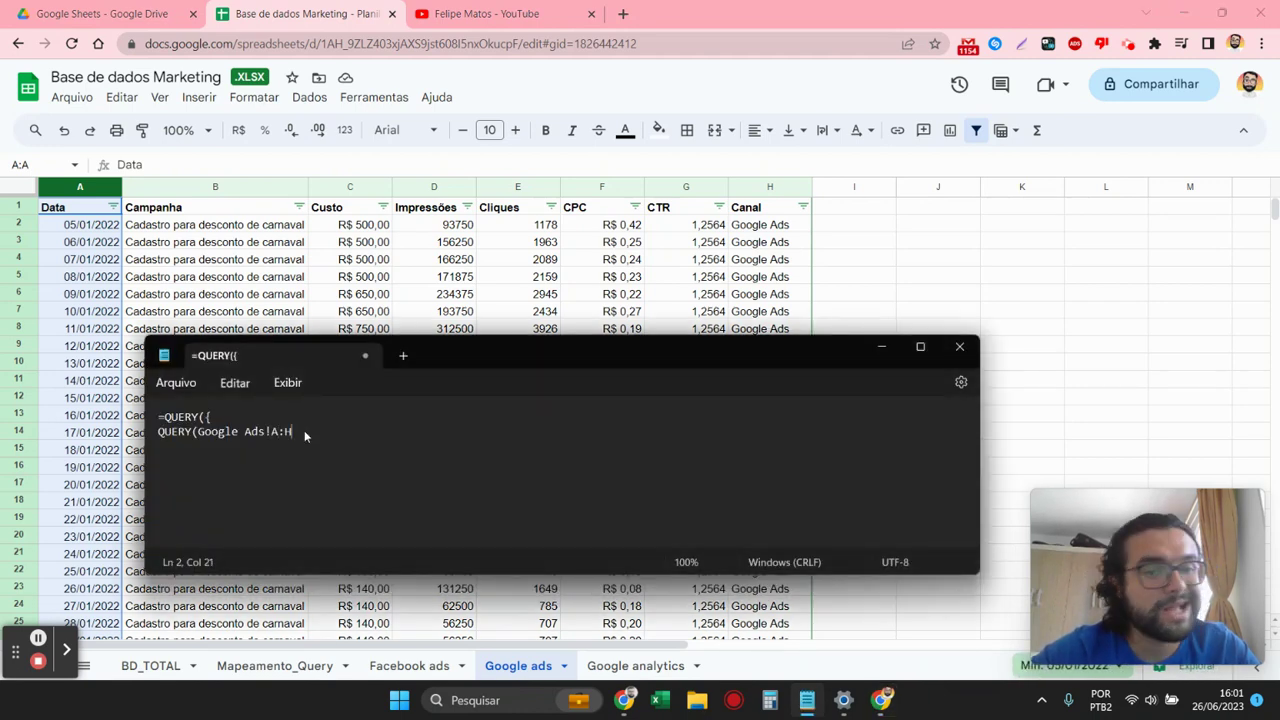
pyautogui.write(';"selec')
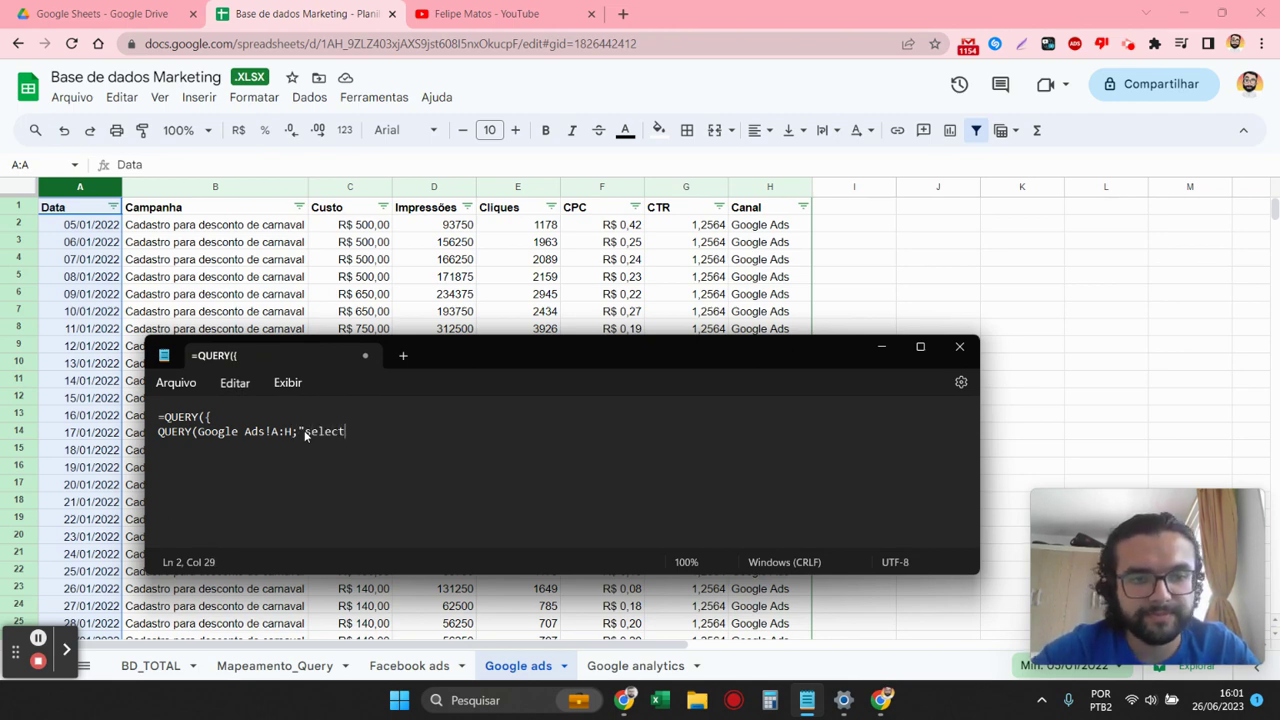
pyautogui.write('t')
pyautogui.click(285, 670)
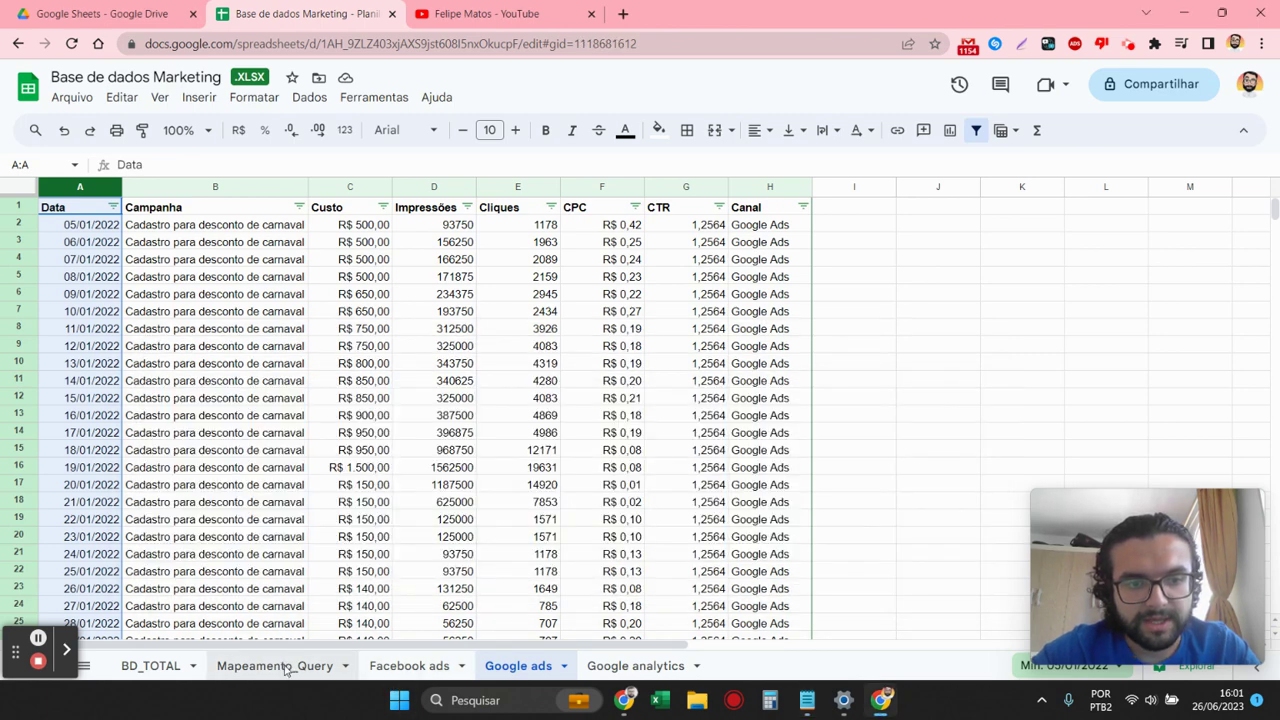
# - Write select A, H, B, Sum(H), Sum(), Sum( in the Google Ads query, fixing spacing
pyautogui.click(285, 666)
pyautogui.click(808, 701)
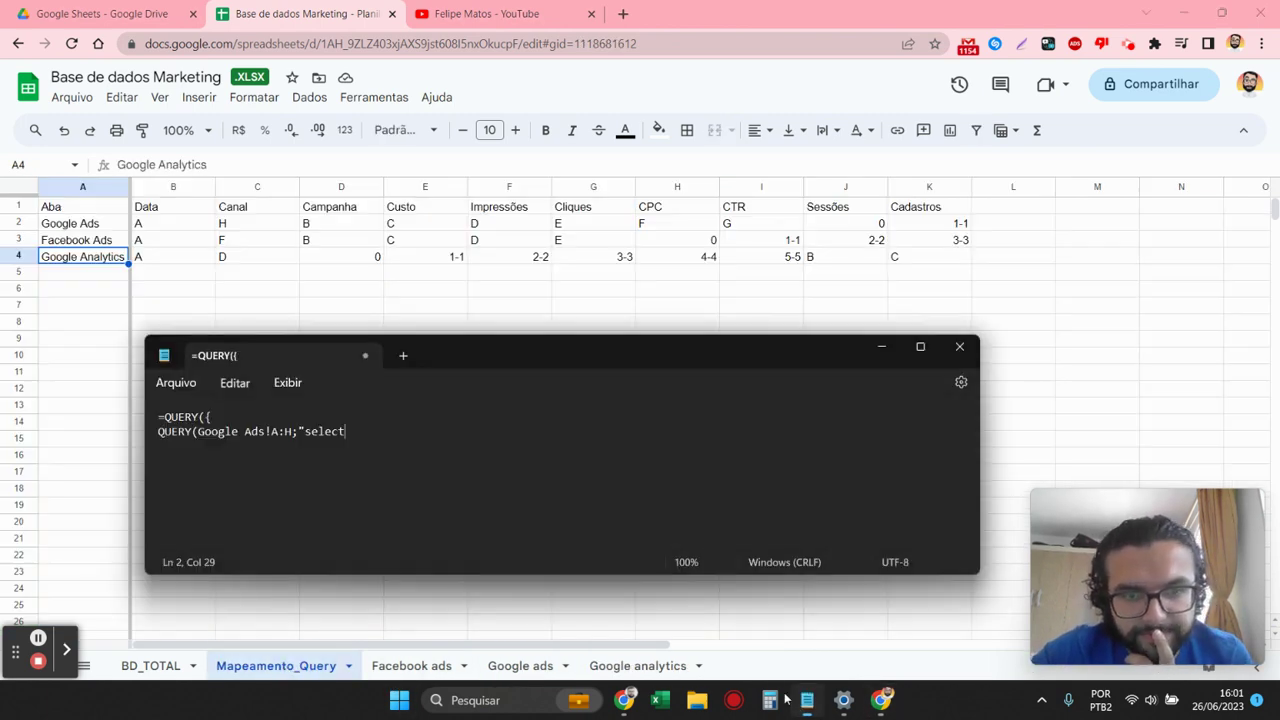
pyautogui.write(' A,H')
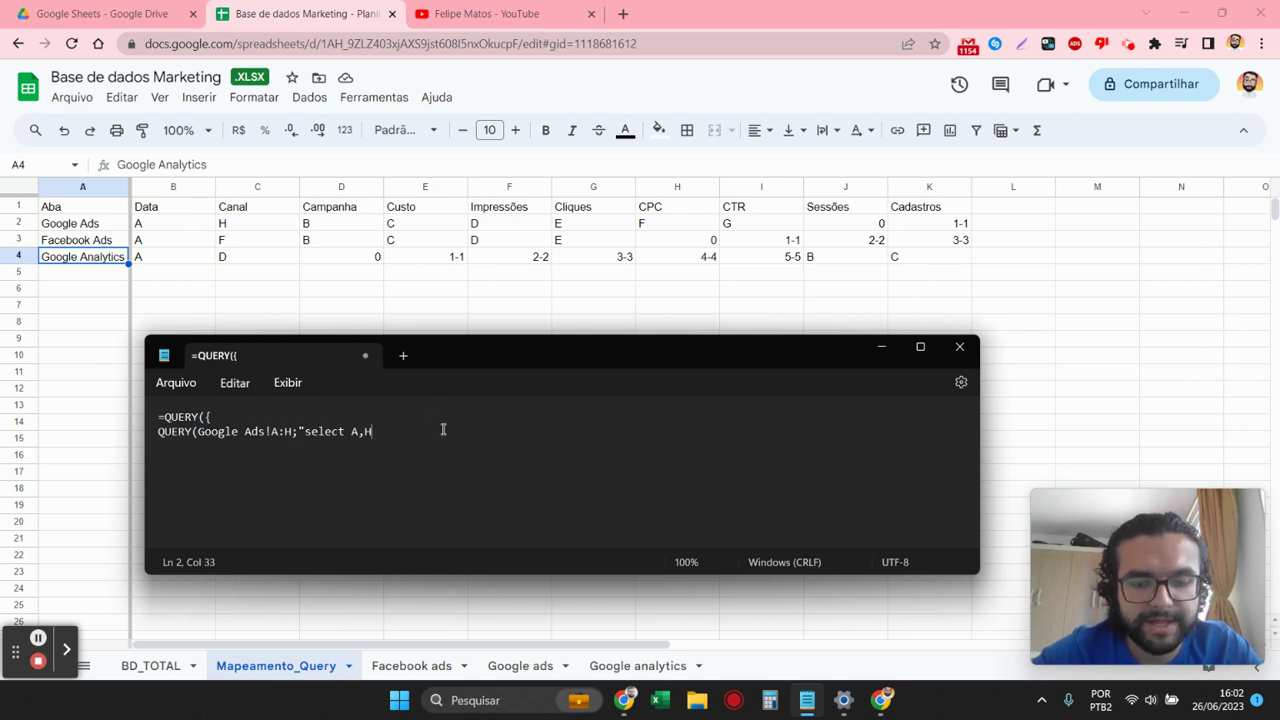
pyautogui.write(',B,')
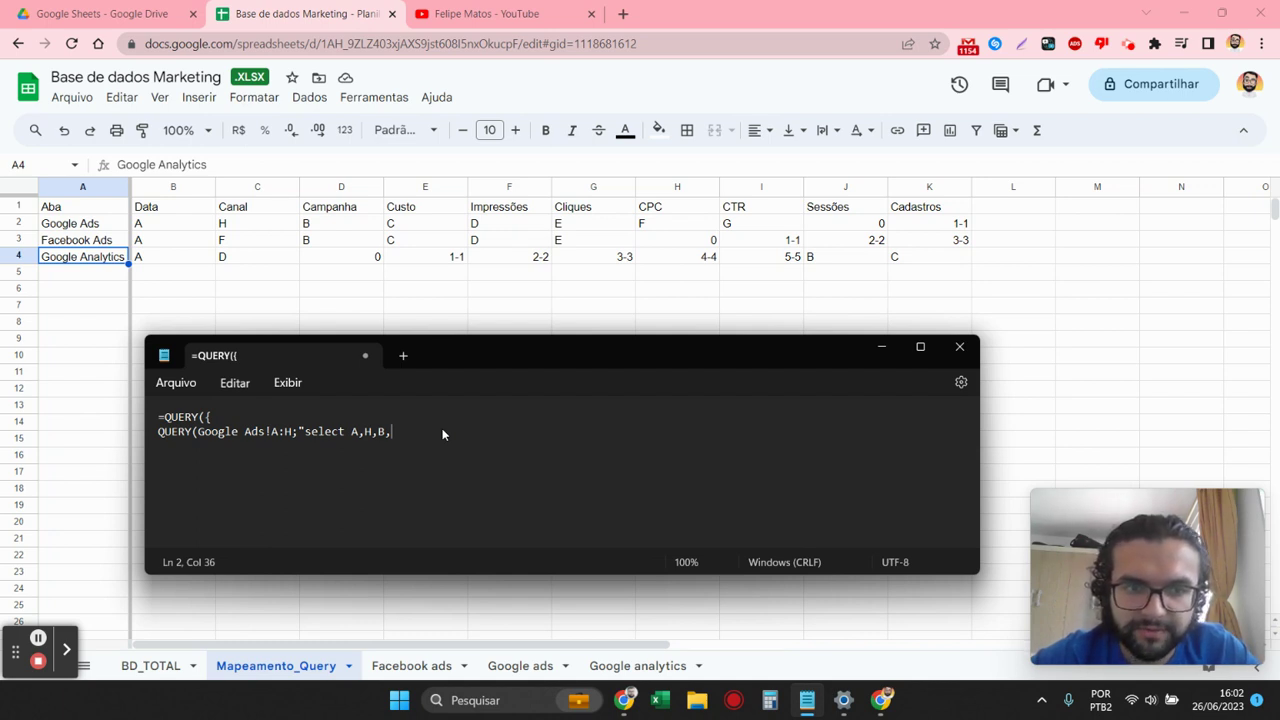
pyautogui.click(364, 432)
pyautogui.click(386, 432)
pyautogui.write('B,')
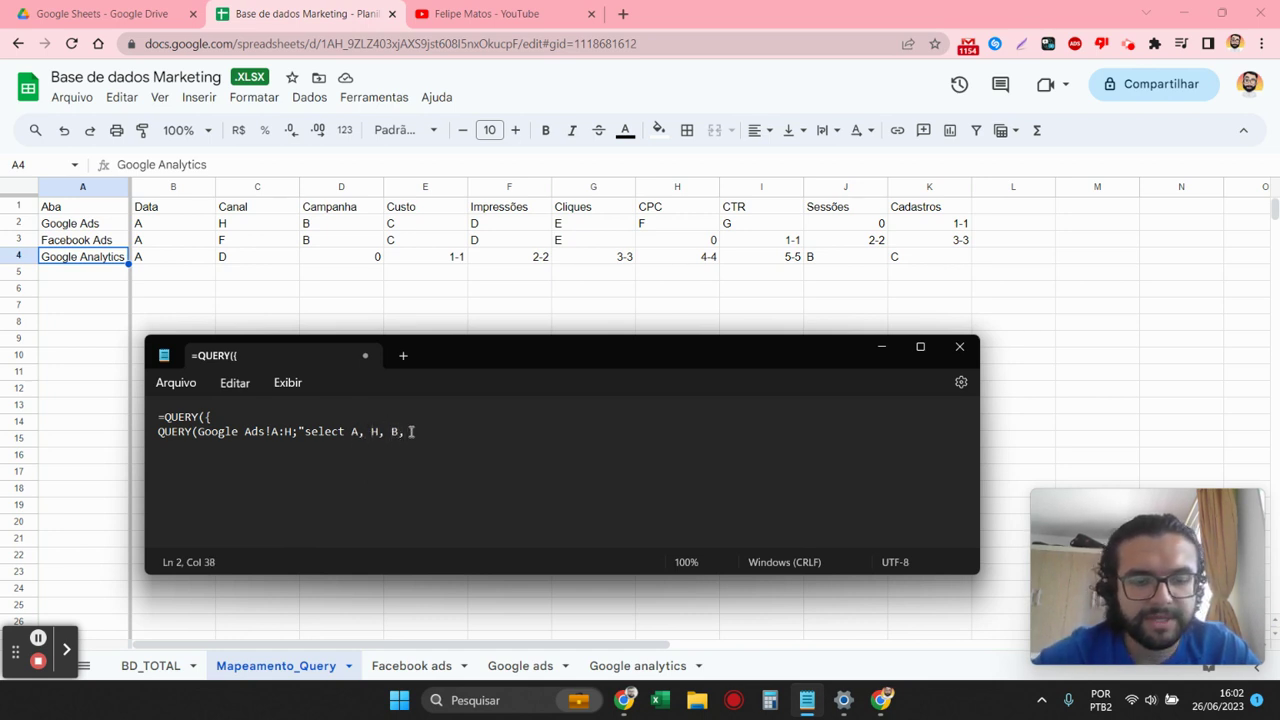
pyautogui.write(' Sum(')
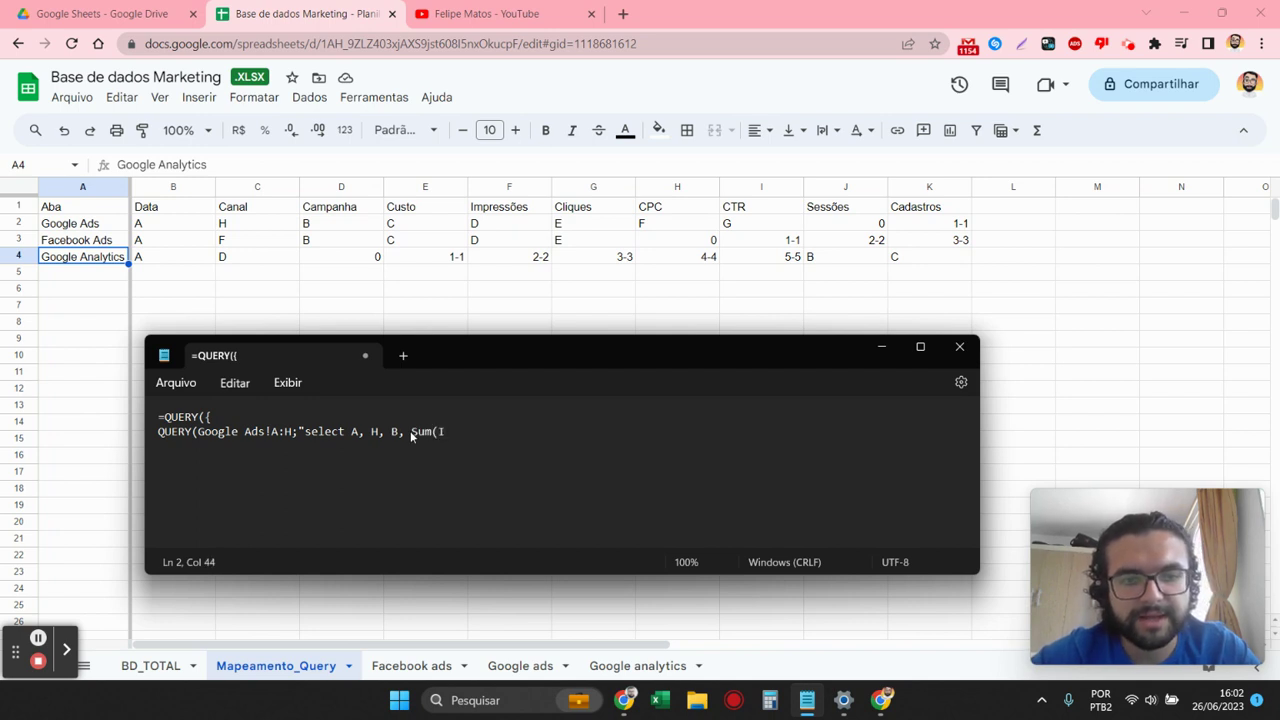
pyautogui.write('H), ')
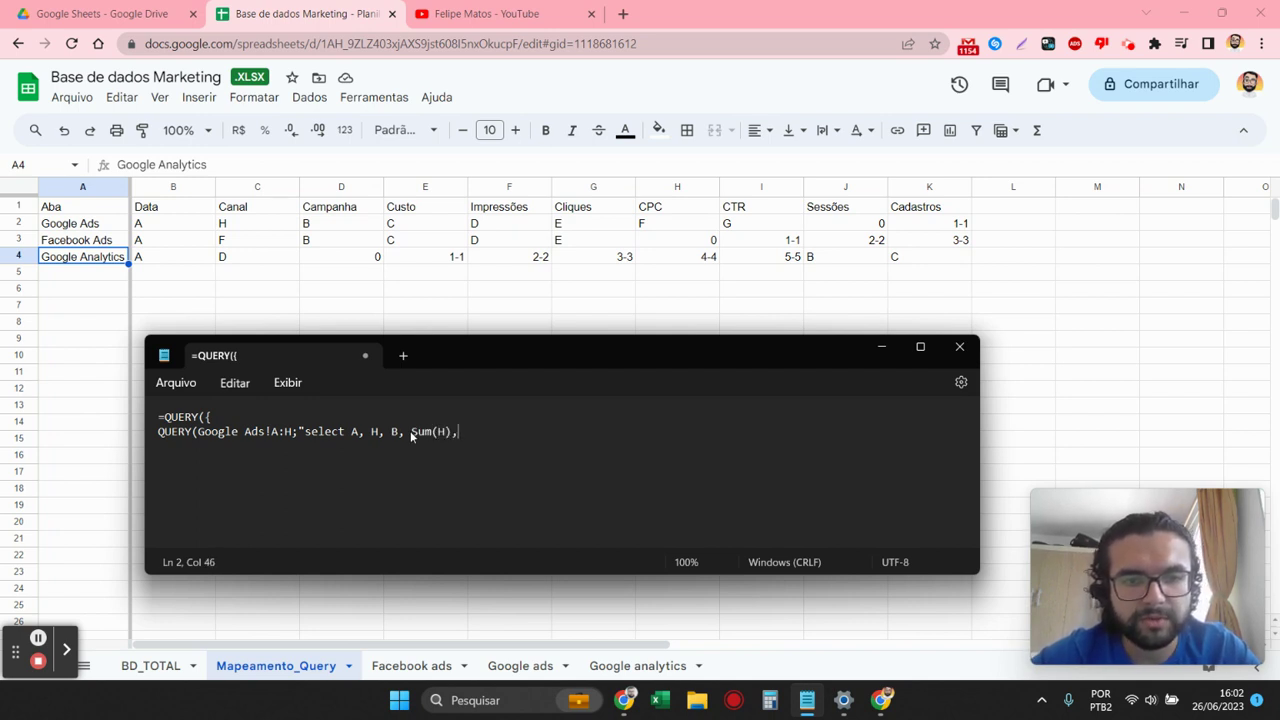
pyautogui.write('Sum(')
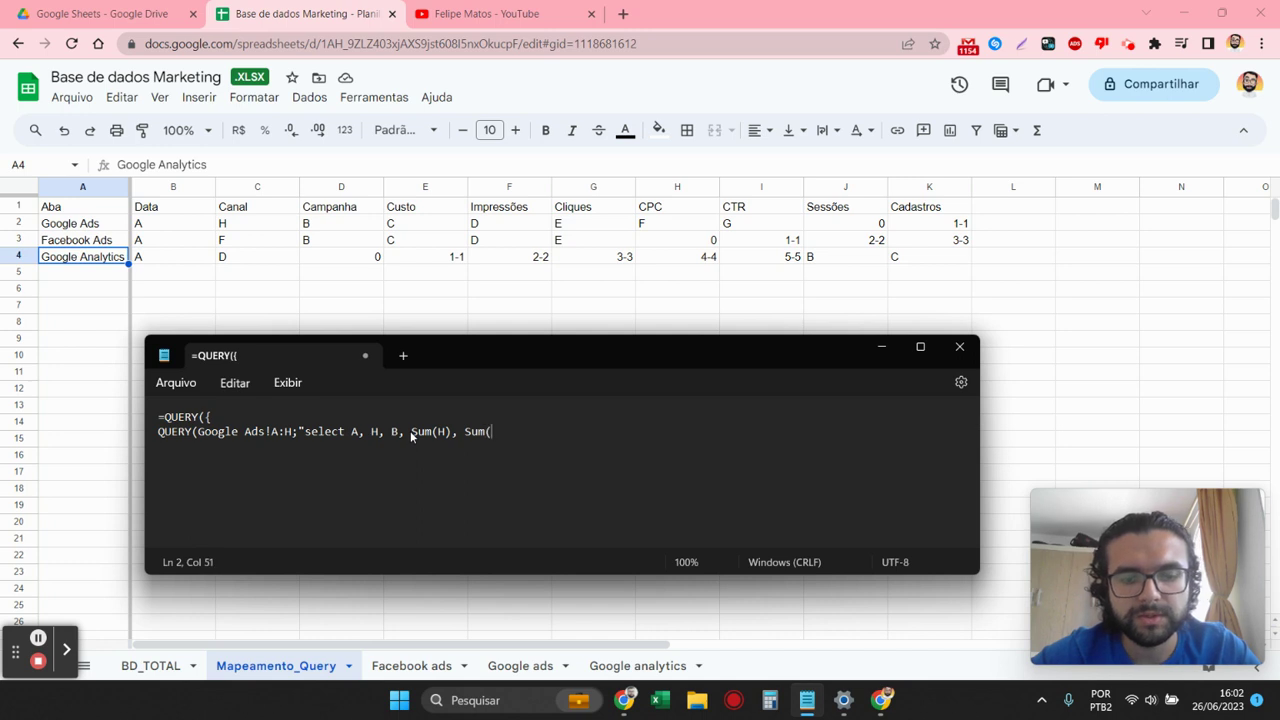
pyautogui.write('H), S')
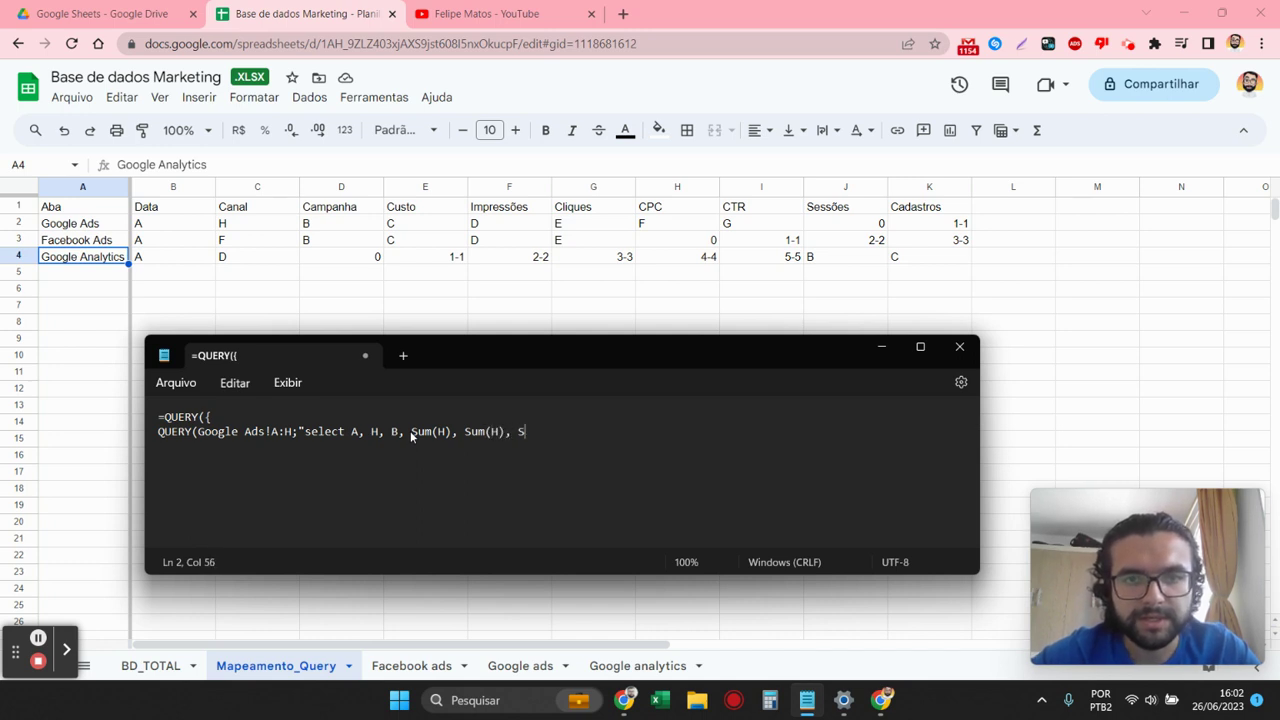
pyautogui.write('um')
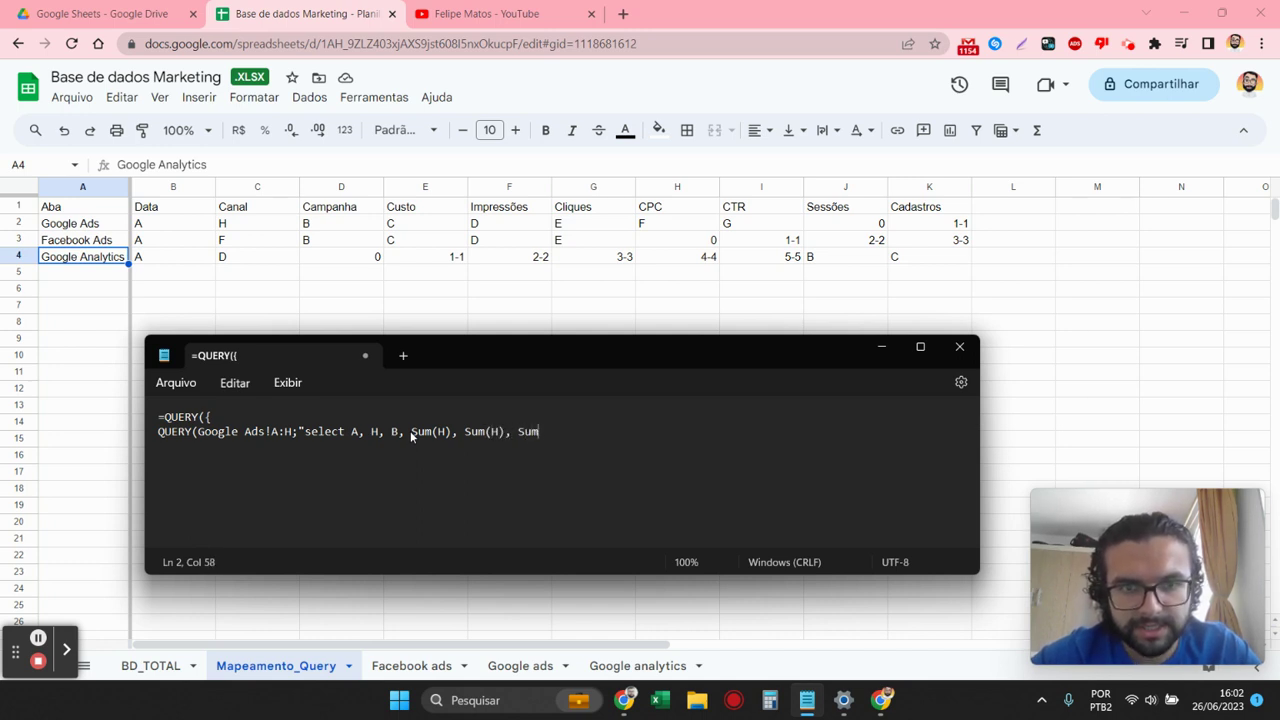
pyautogui.write('(')
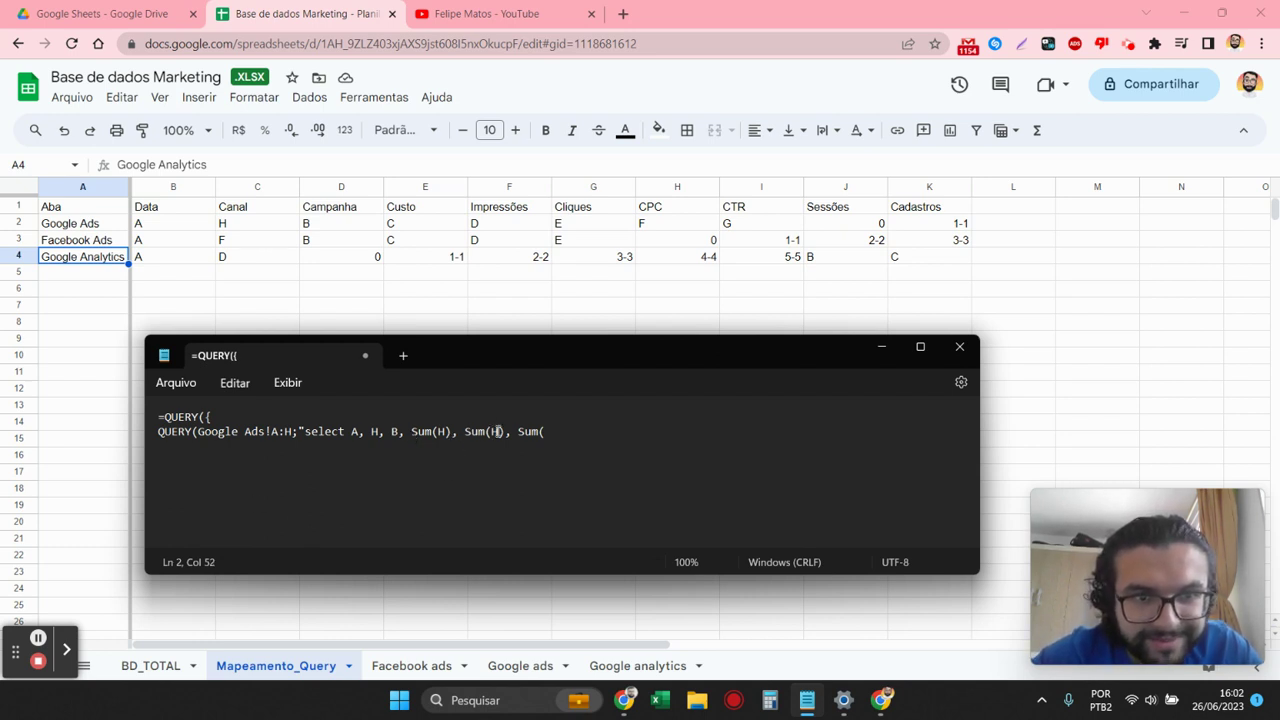
pyautogui.press('BackSpace')
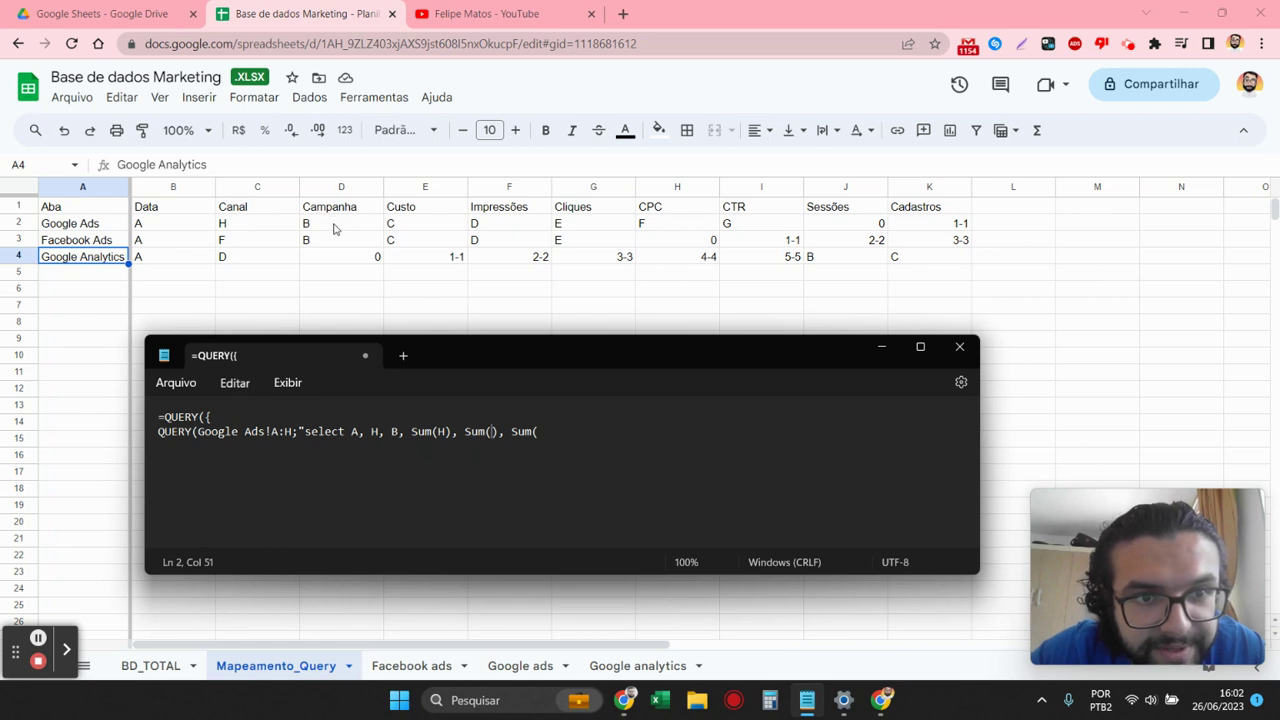
# - Fill the sums C through G, add 0 and 1-1, group by A, H, B, and close the line
pyautogui.doubleClick(443, 431)
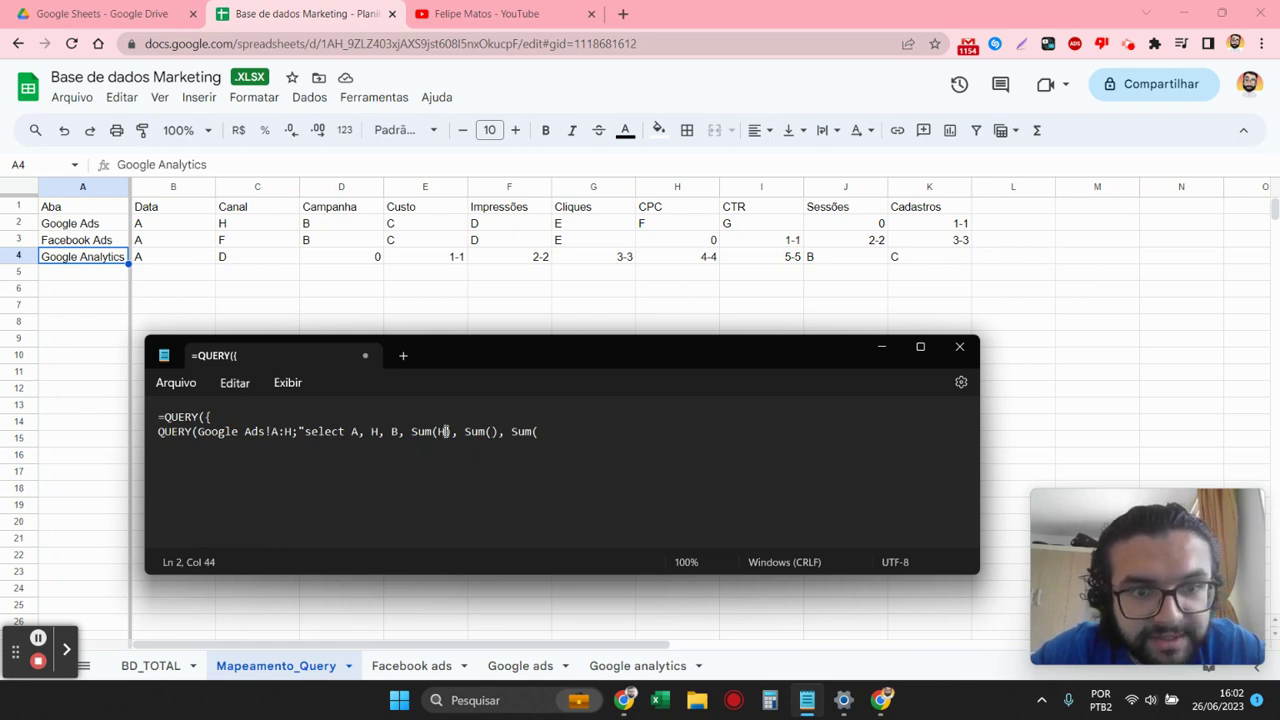
pyautogui.write('C')
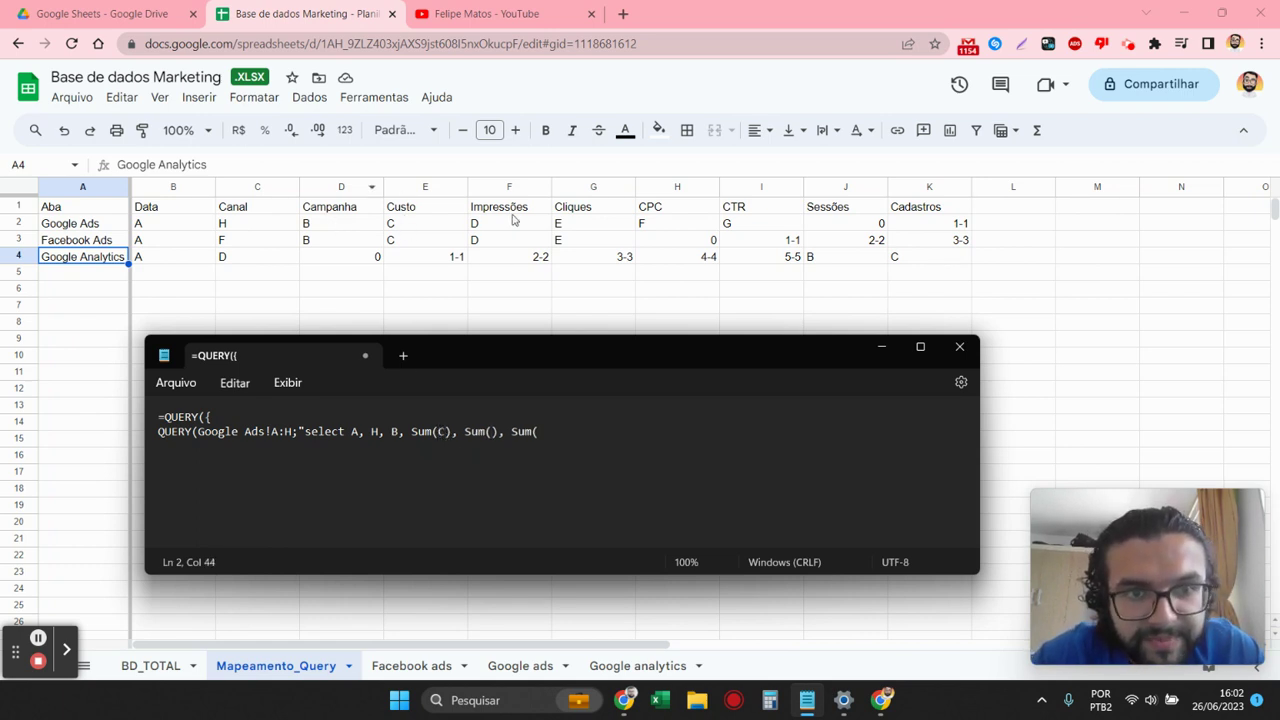
pyautogui.click(497, 431)
pyautogui.write('D')
pyautogui.click(557, 432)
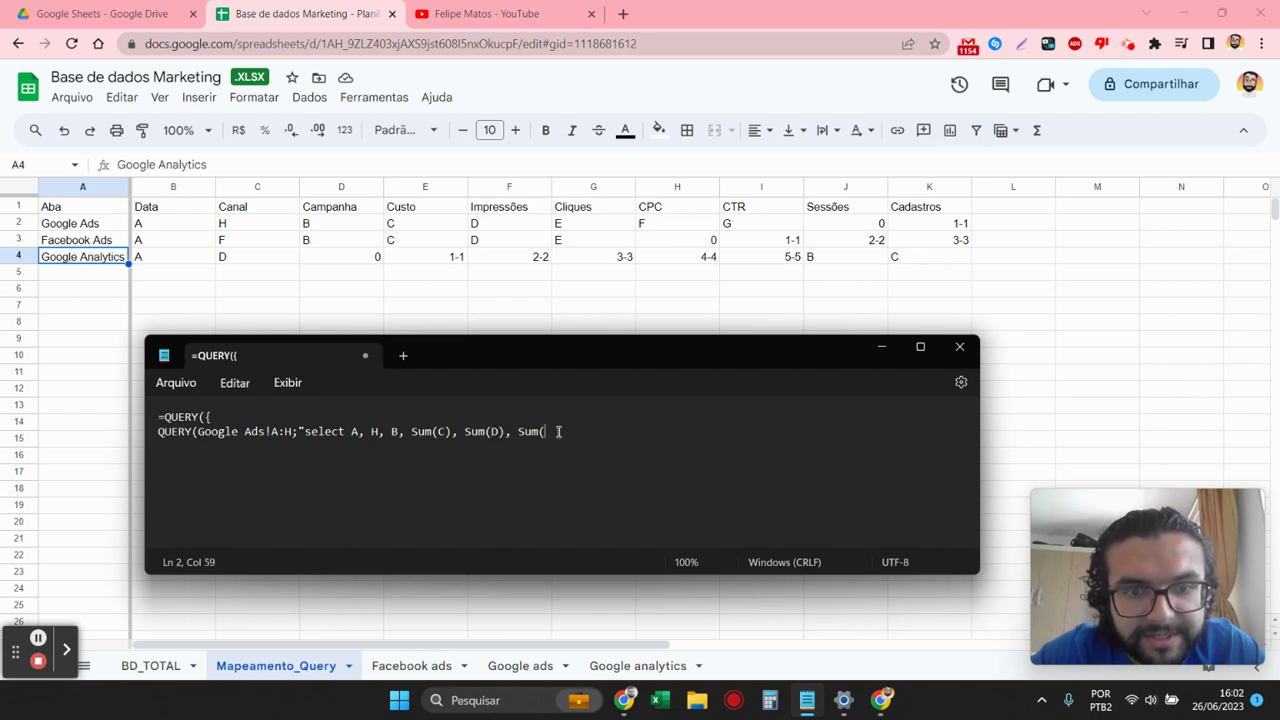
pyautogui.write('E')
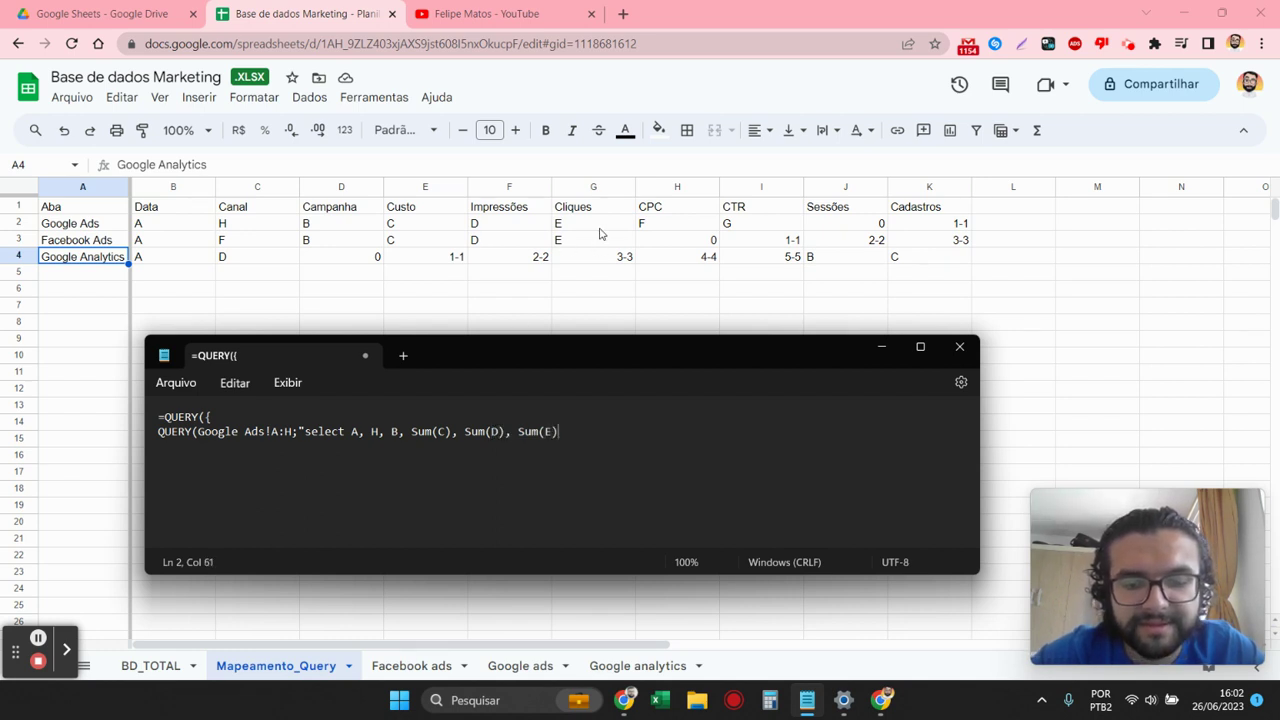
pyautogui.write(', Su')
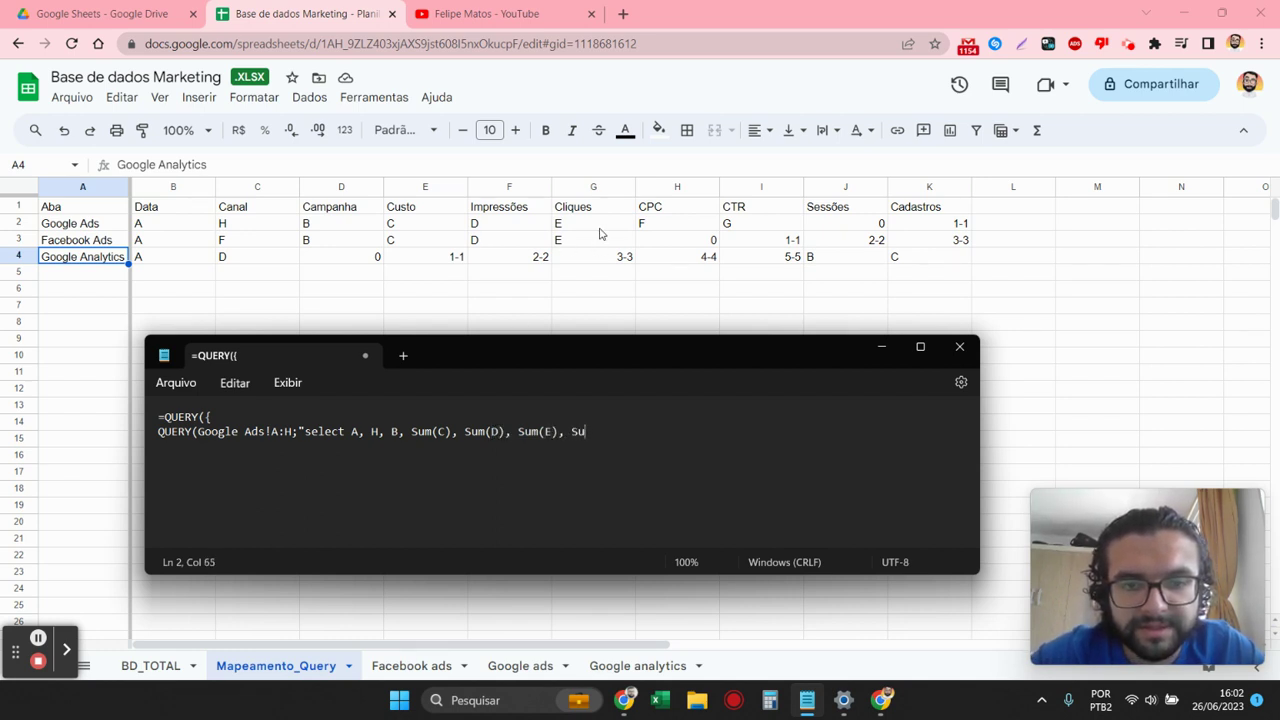
pyautogui.write('M')
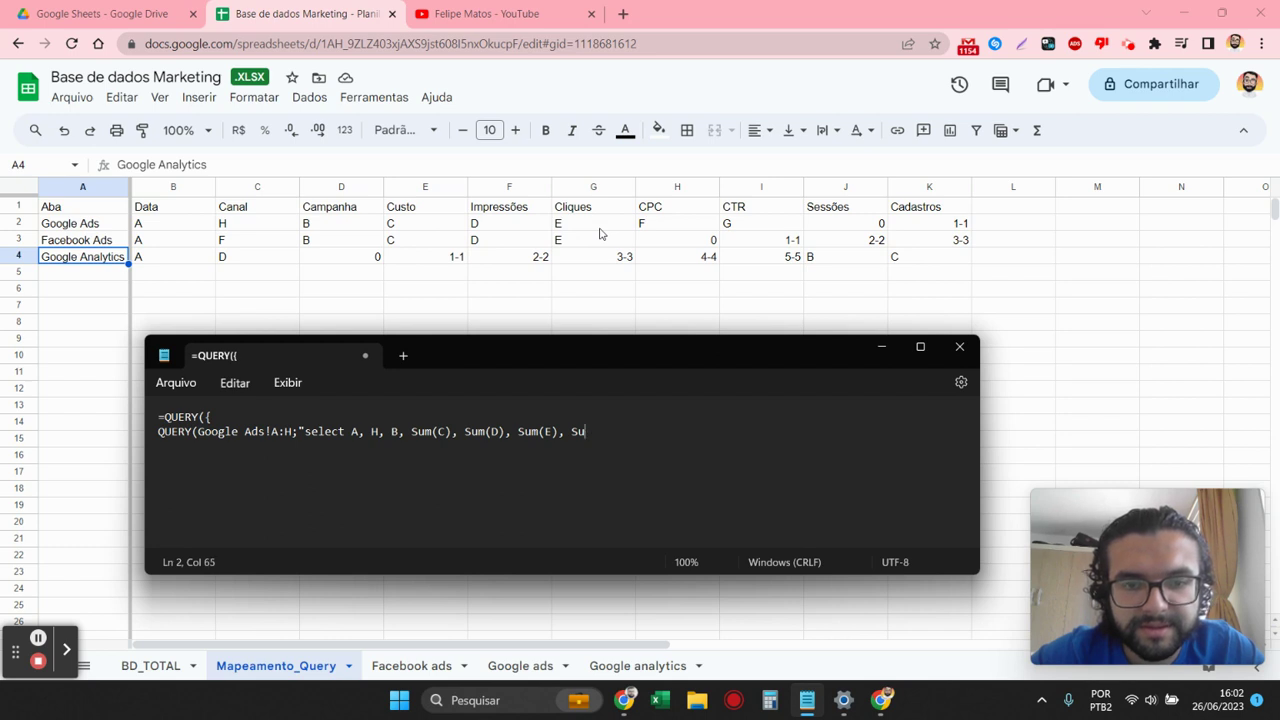
pyautogui.write('F')
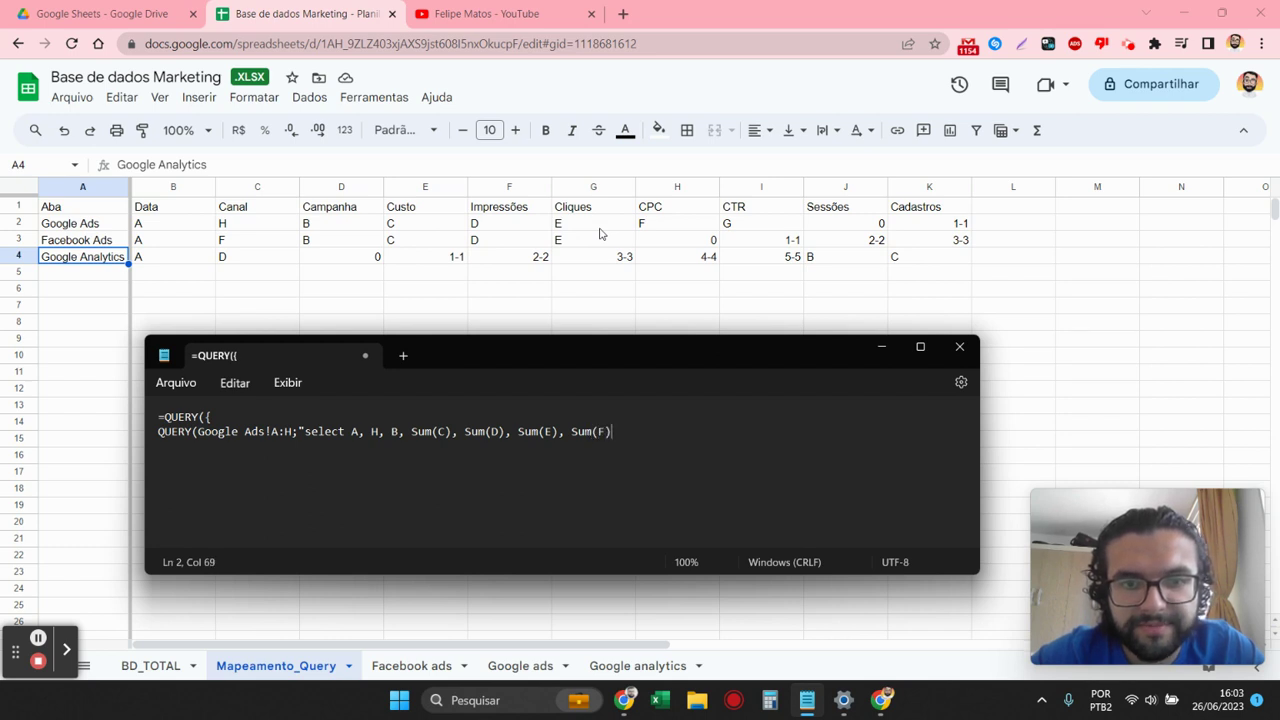
pyautogui.write(', S')
pyautogui.write('um(G')
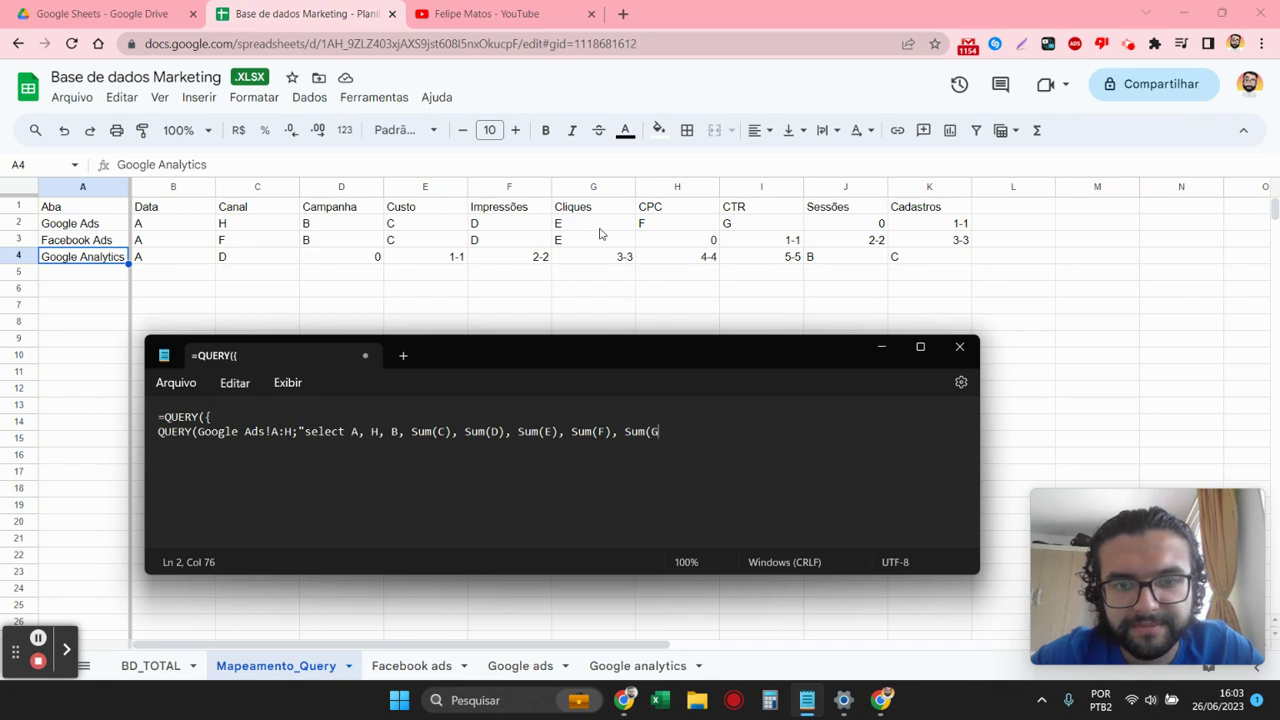
pyautogui.write('), ')
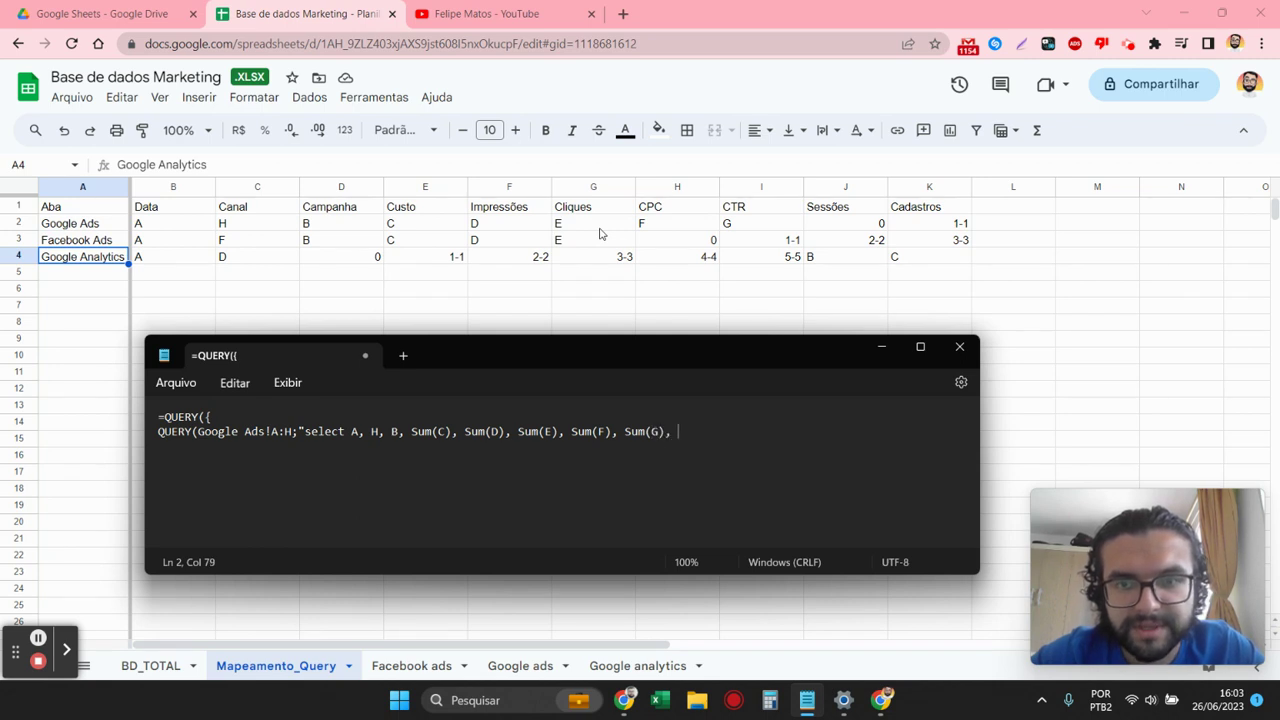
pyautogui.write('0,')
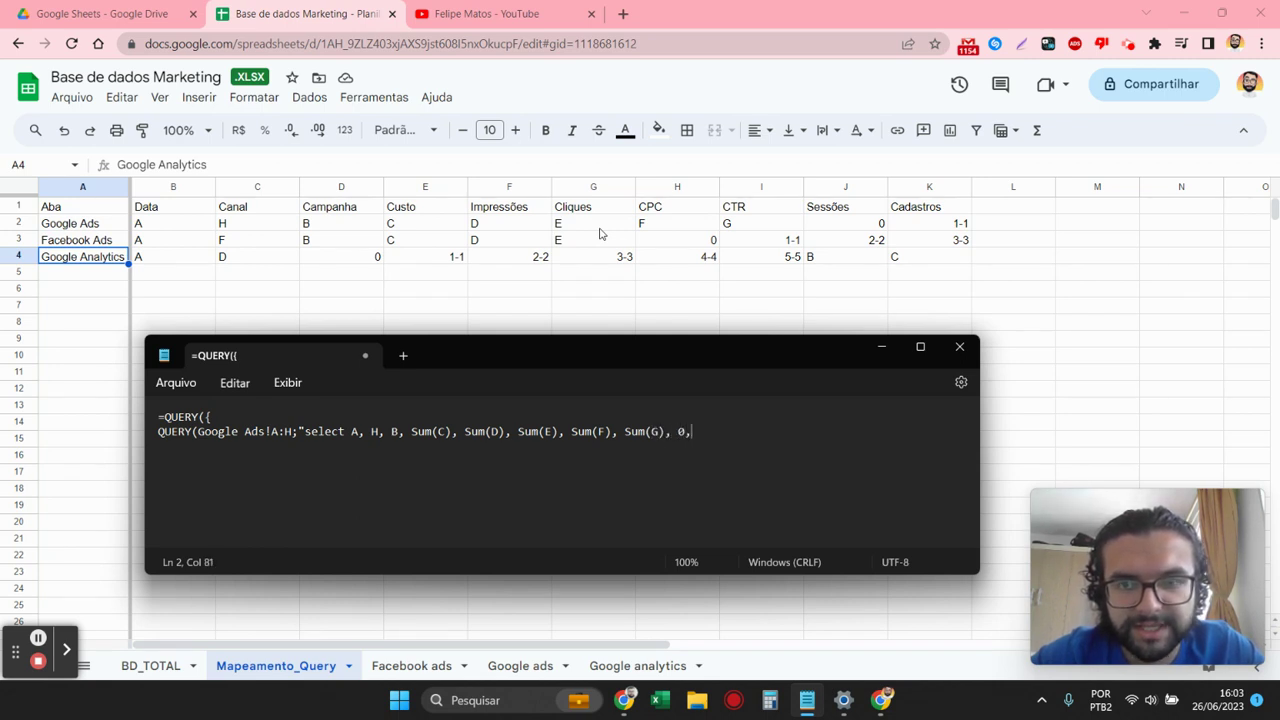
pyautogui.write(' 1-1')
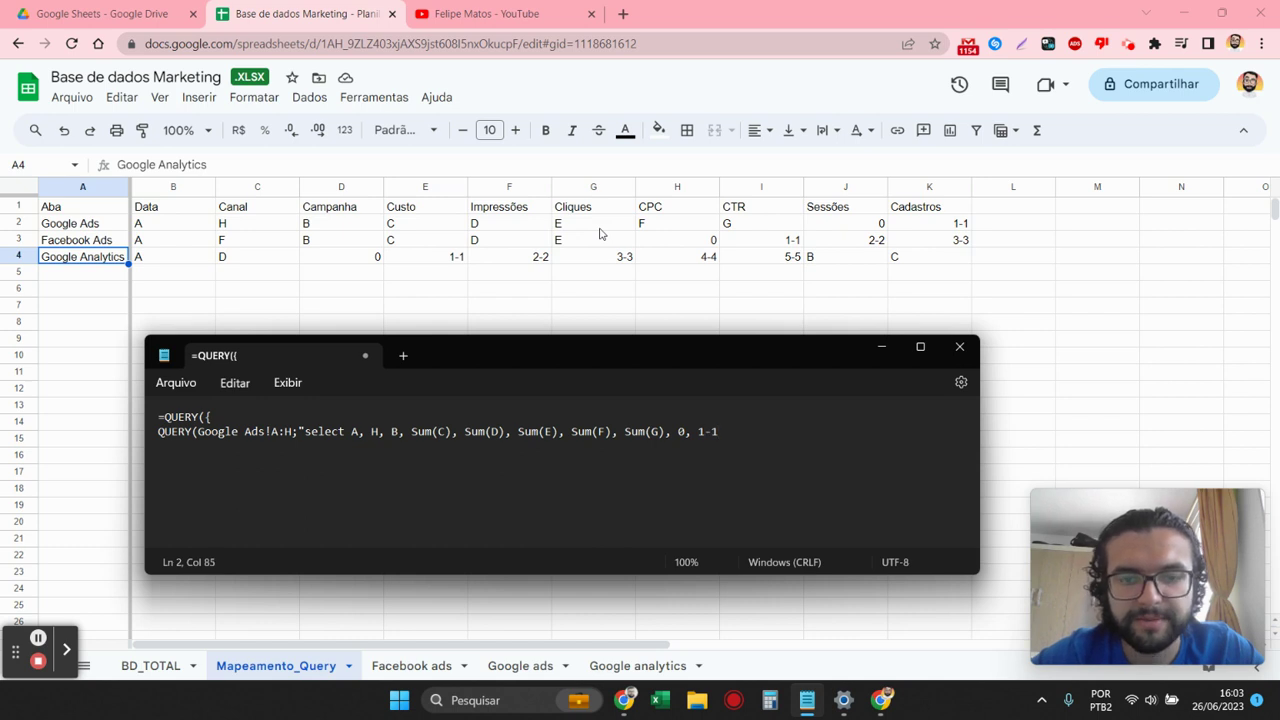
pyautogui.write(' Group')
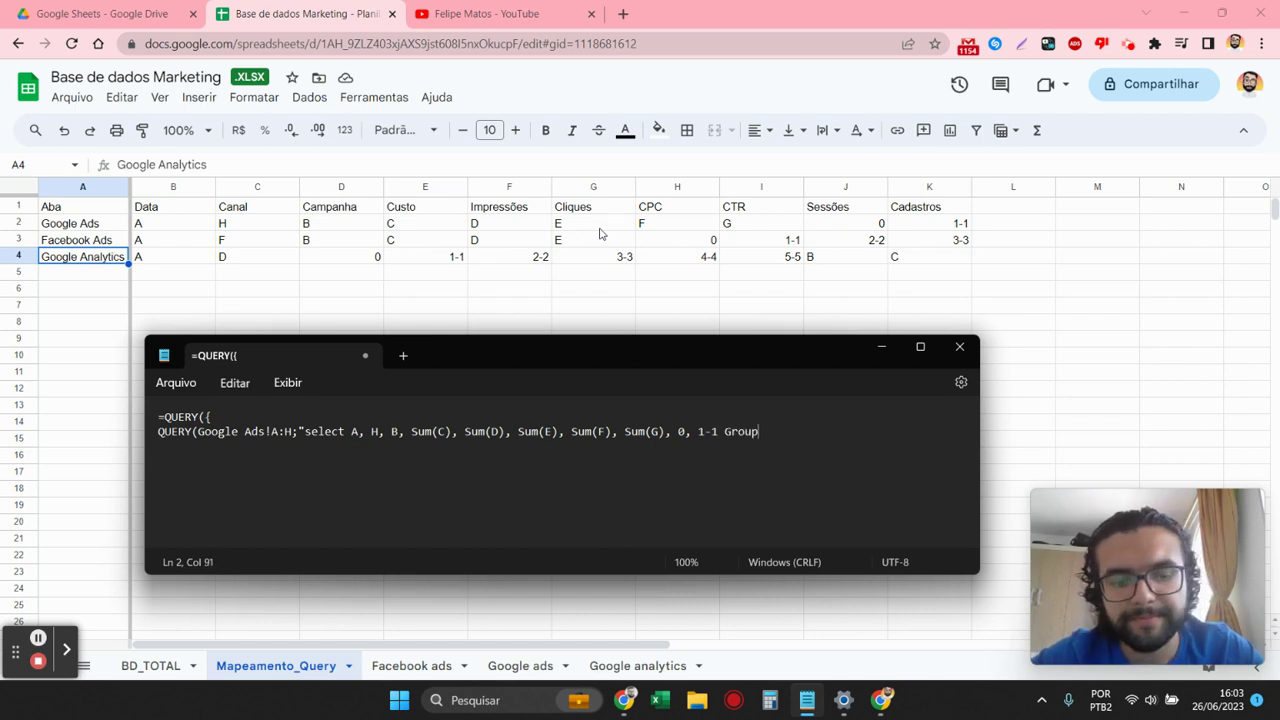
pyautogui.write(' by ')
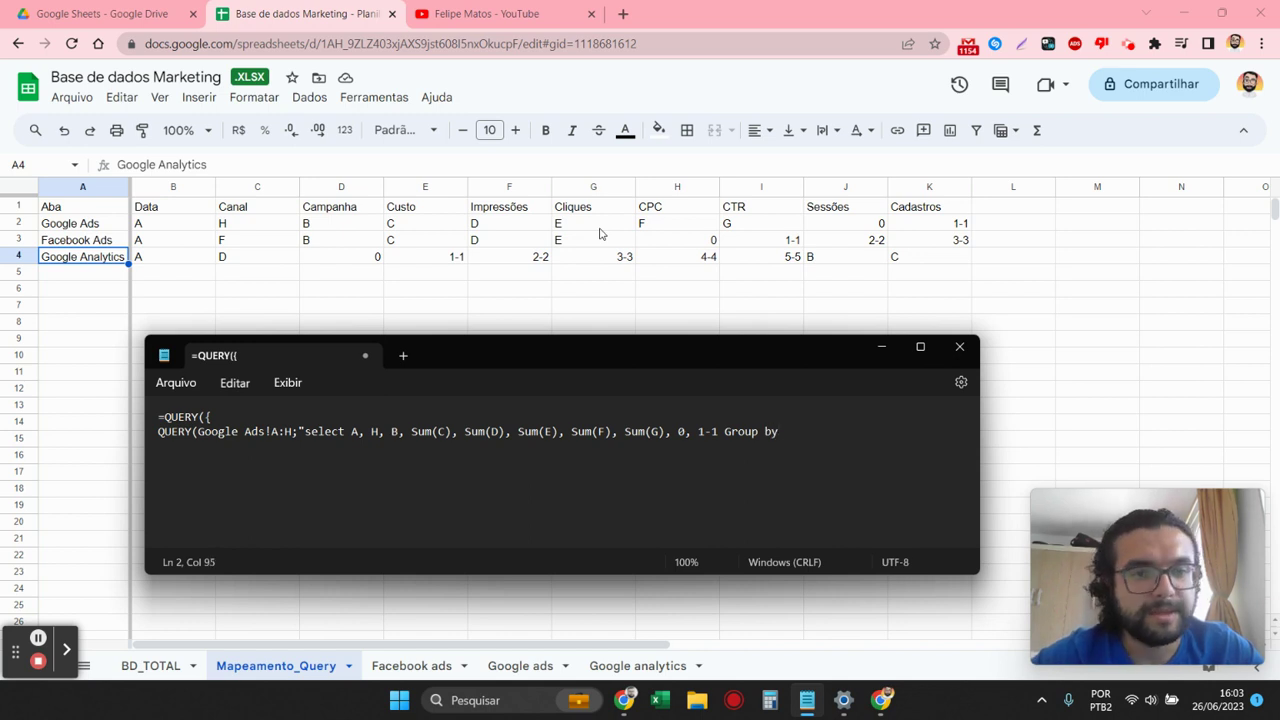
pyautogui.write('A,')
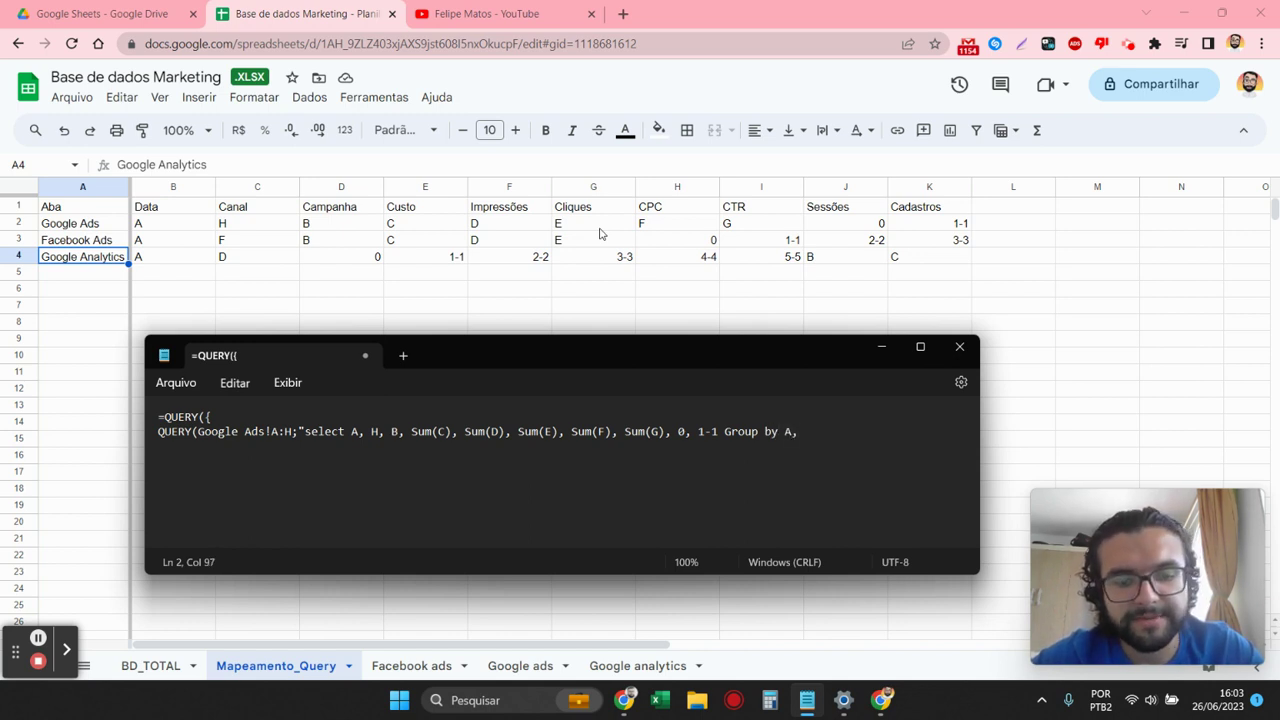
pyautogui.write(' H, B')
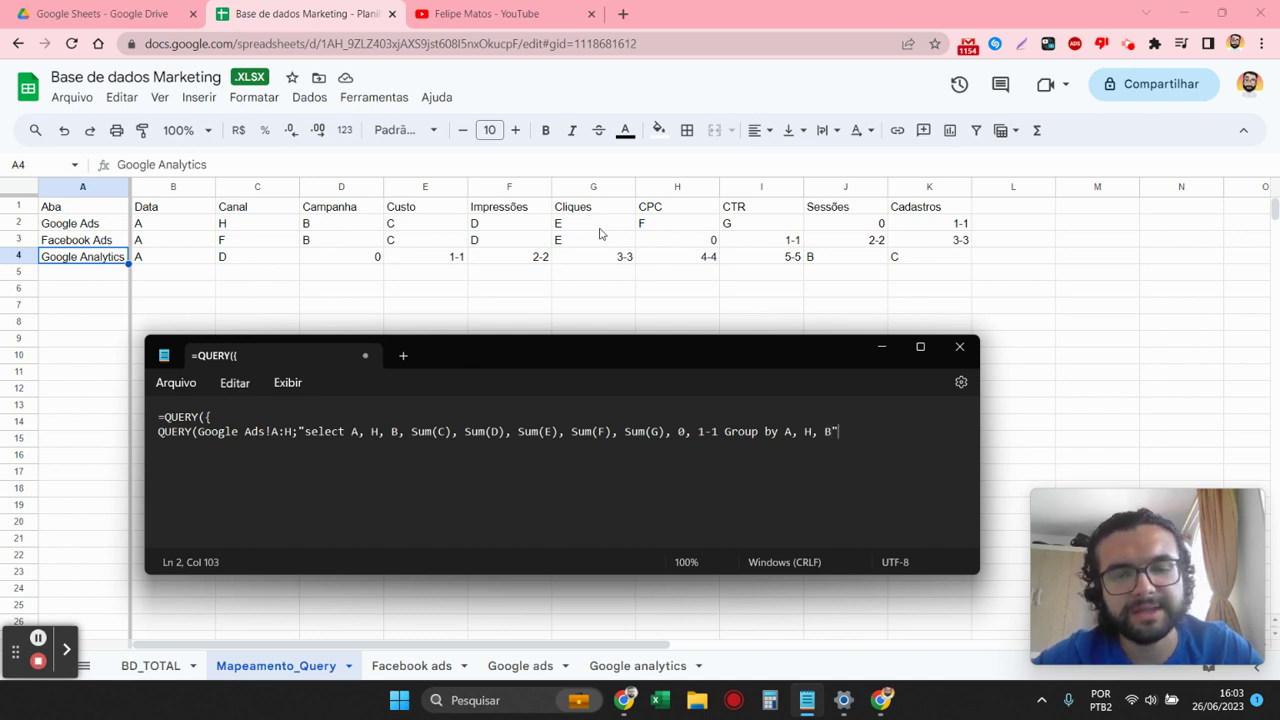
pyautogui.write(';')
pyautogui.press('Return')
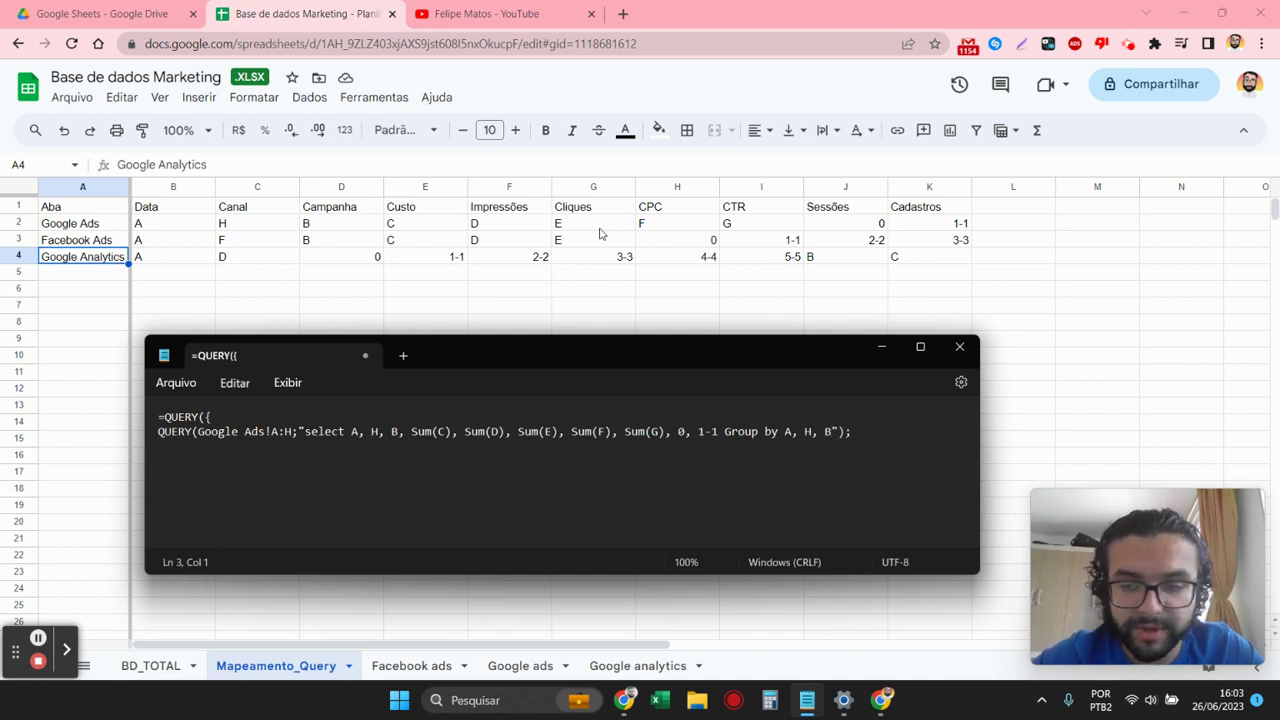
# - Start the Facebook Ads QUERY line below the Google Ads query
pyautogui.write('Query')
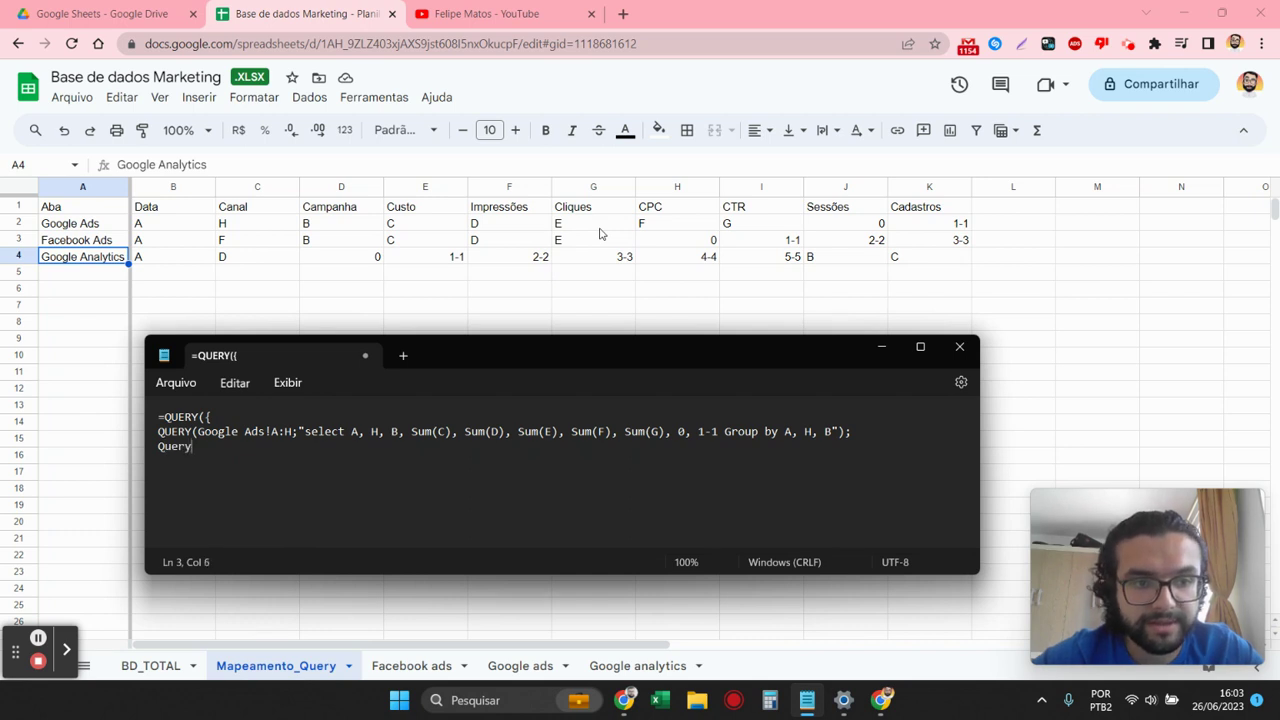
pyautogui.press('BackSpace')
pyautogui.press('BackSpace')
pyautogui.press('BackSpace')
pyautogui.write('UERY')
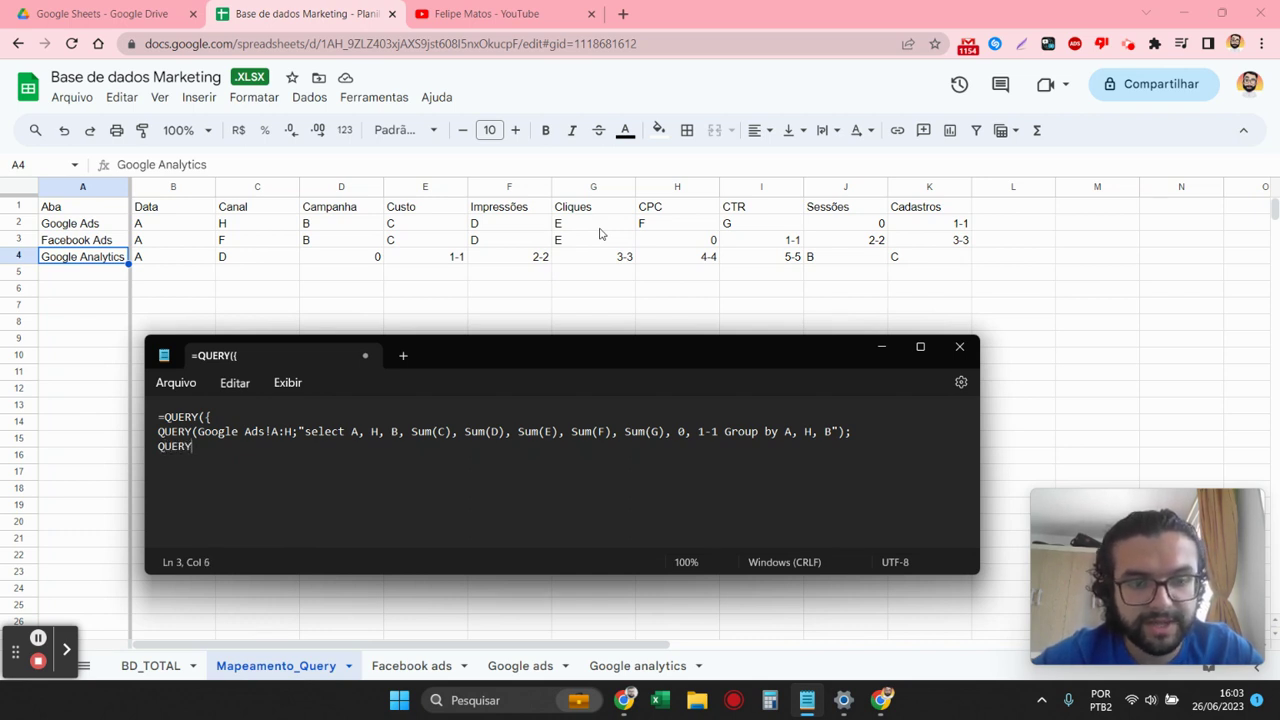
pyautogui.write('(fA')
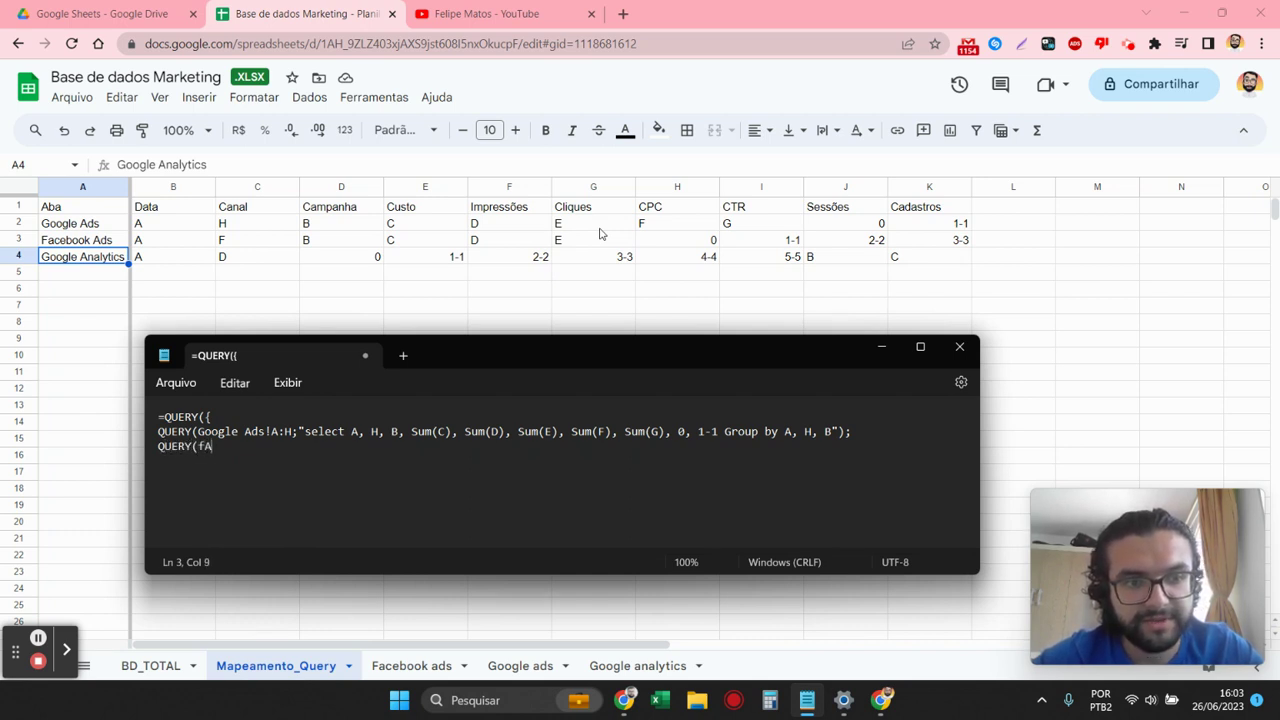
pyautogui.write('ace')
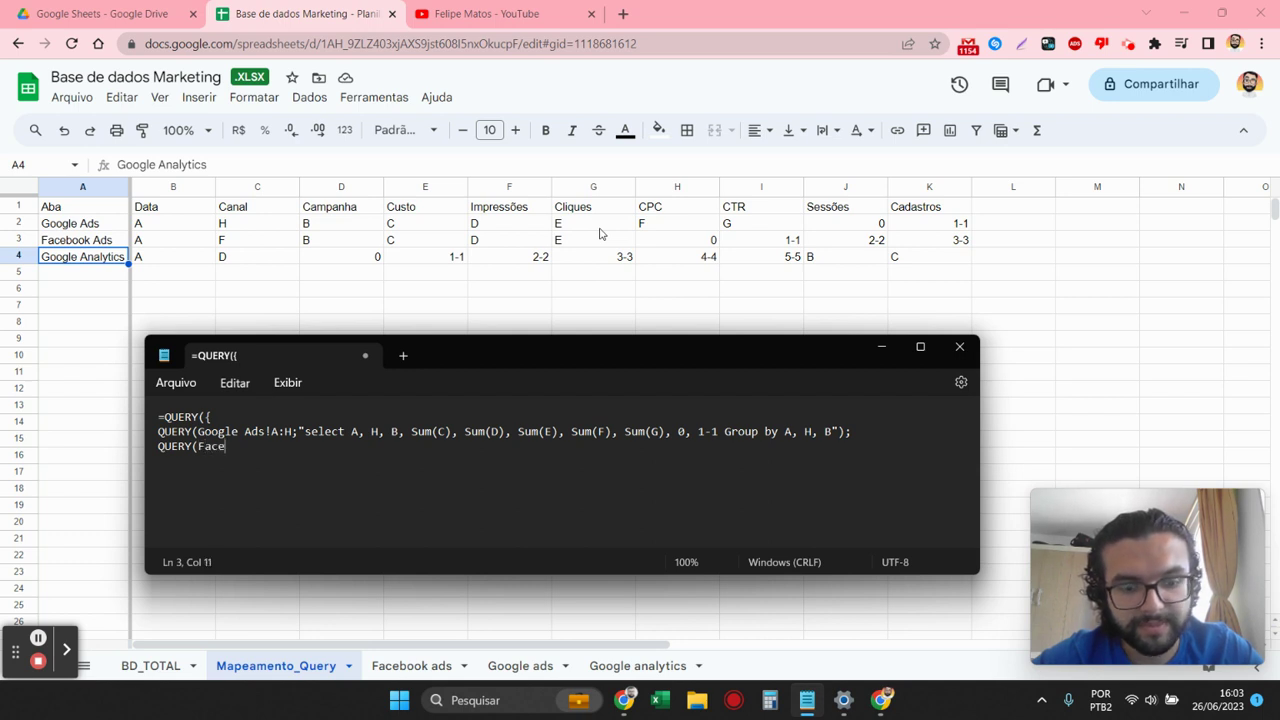
pyautogui.write('booAds')
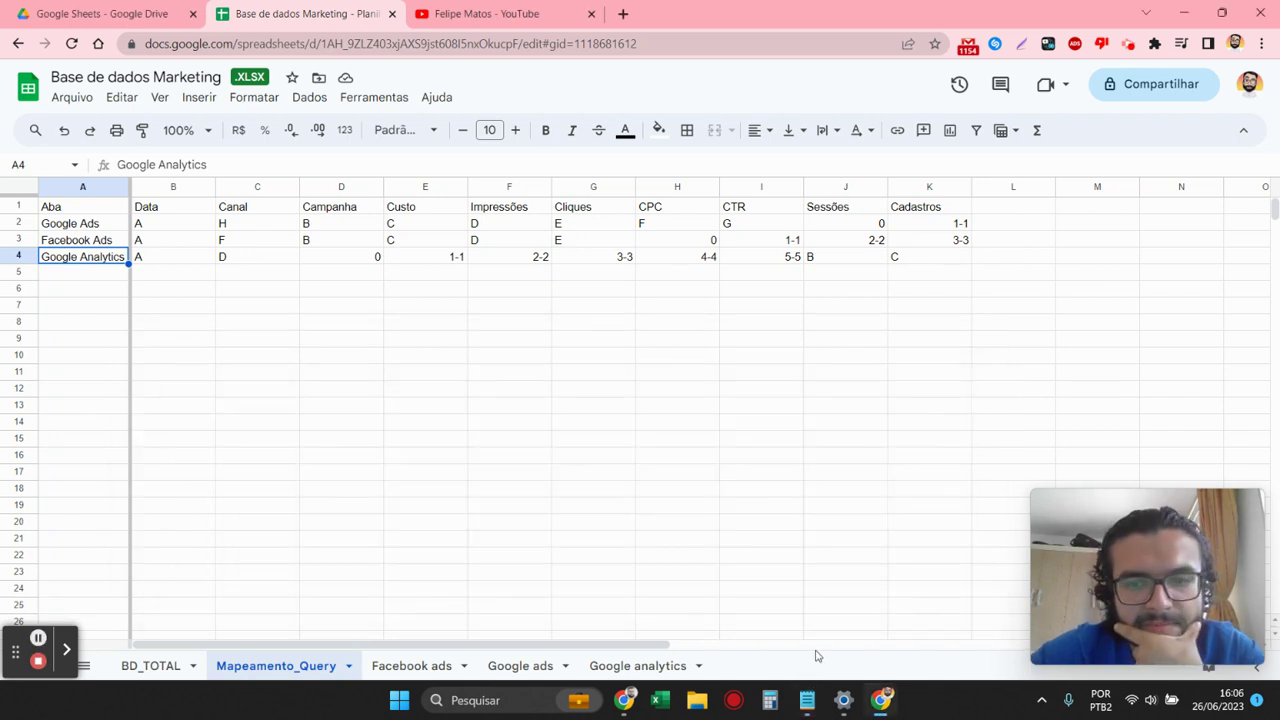
pyautogui.click(807, 700)
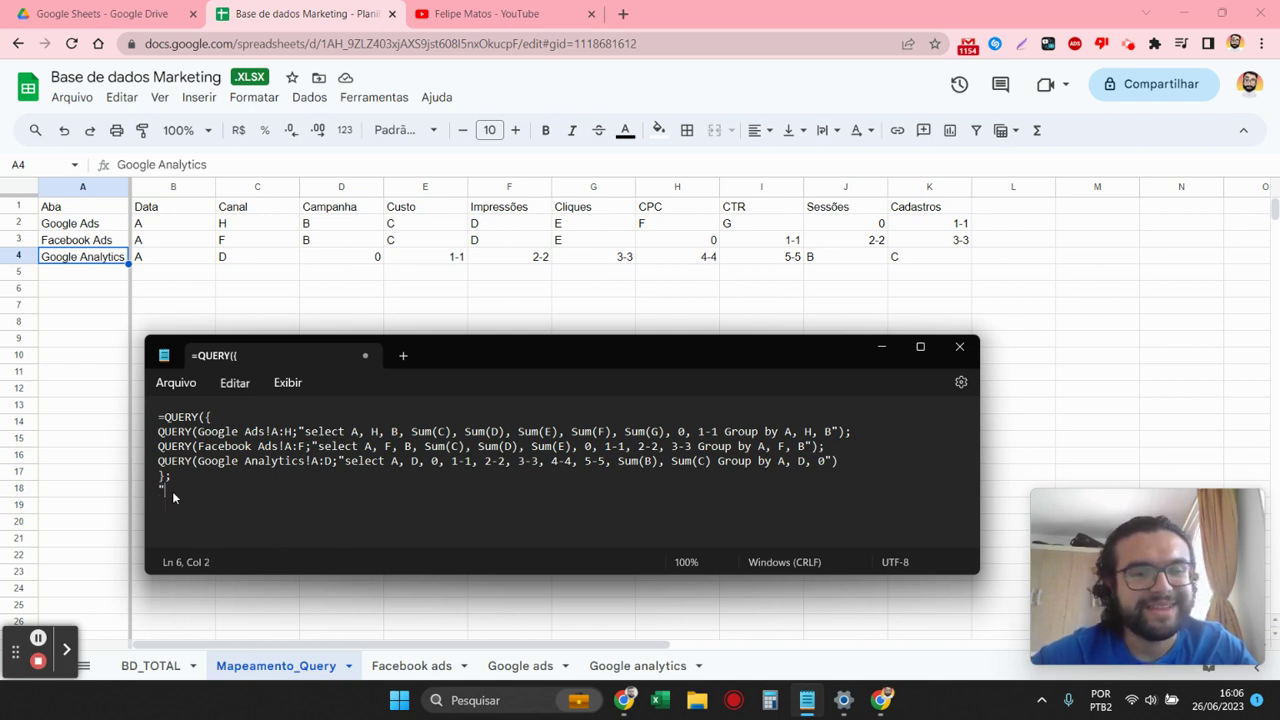
# - Type the outer query's opening: "select Col1, Col2, Col3, sum(Col5), sum(Col6) on line 6
pyautogui.write('"select ')
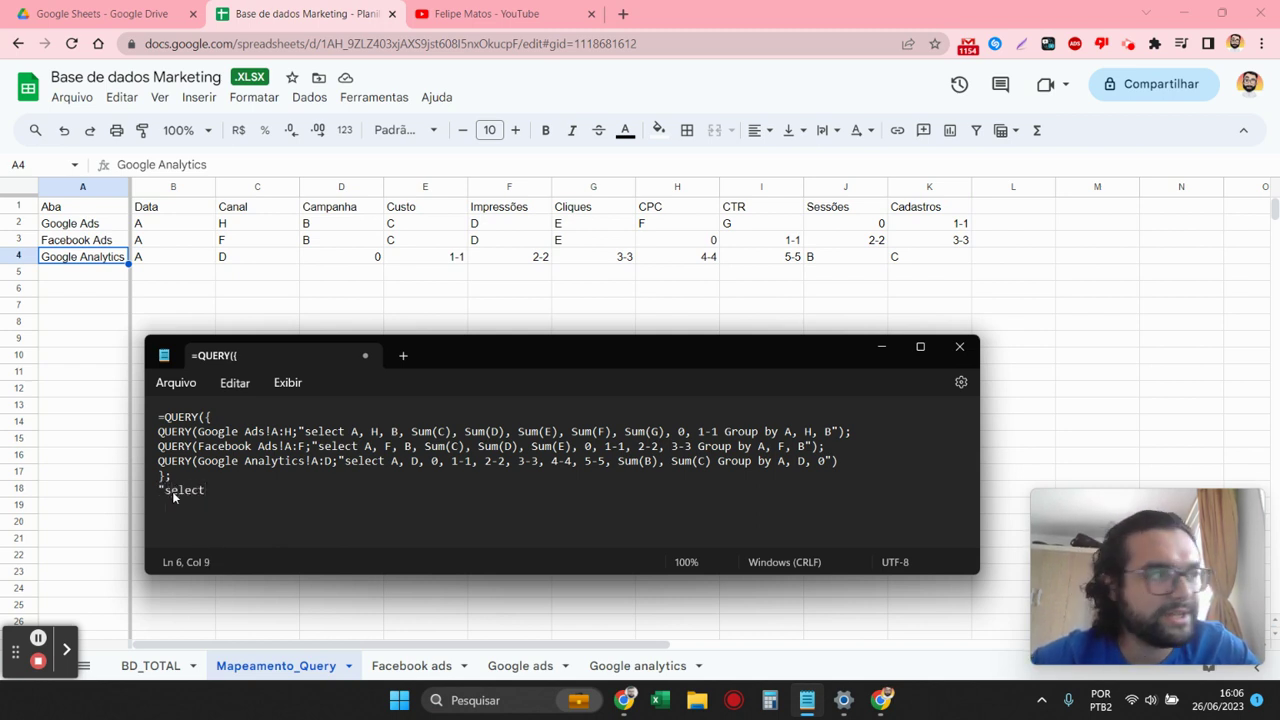
pyautogui.write('Co')
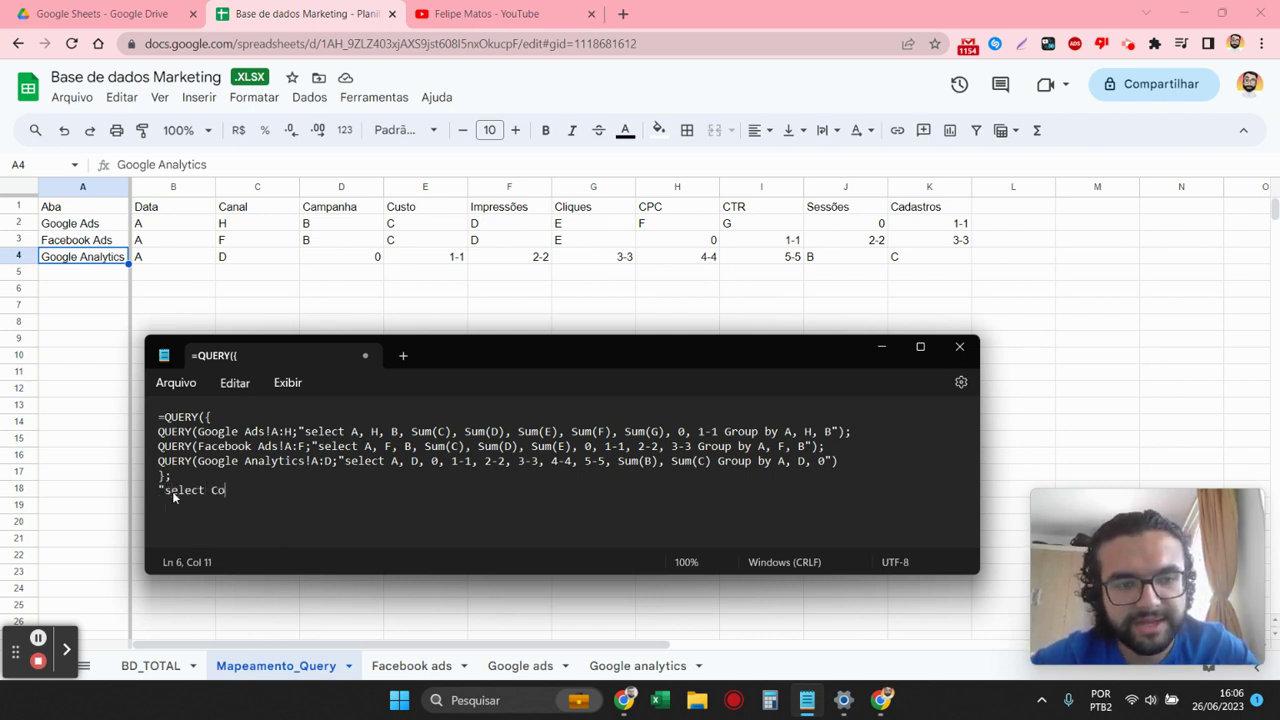
pyautogui.write('l1, ')
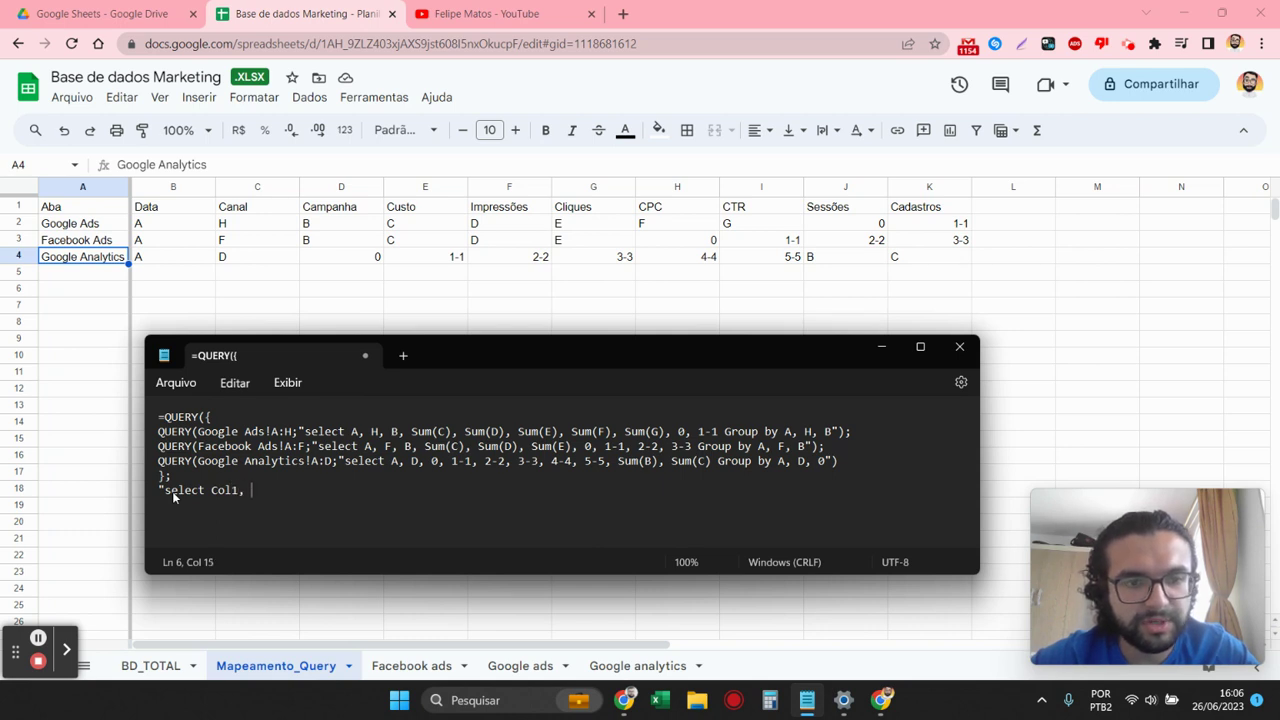
pyautogui.write('Col2,')
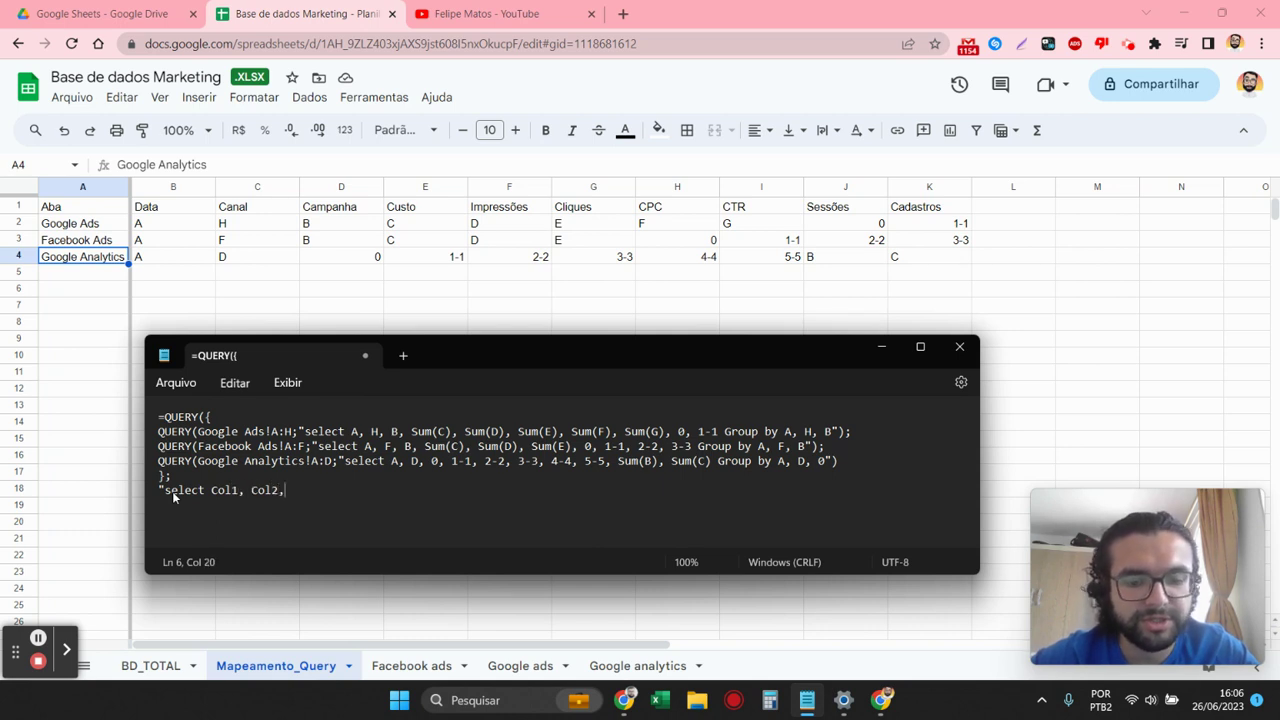
pyautogui.write(' Col3')
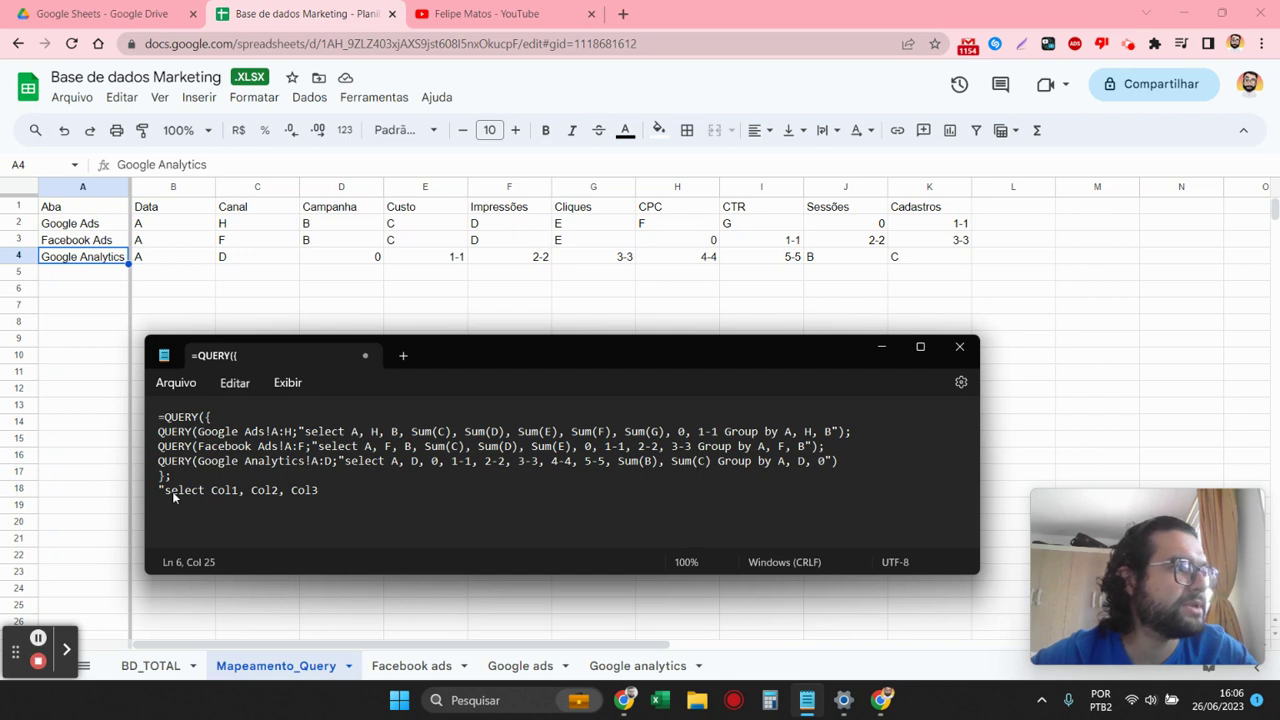
pyautogui.write(', sum(')
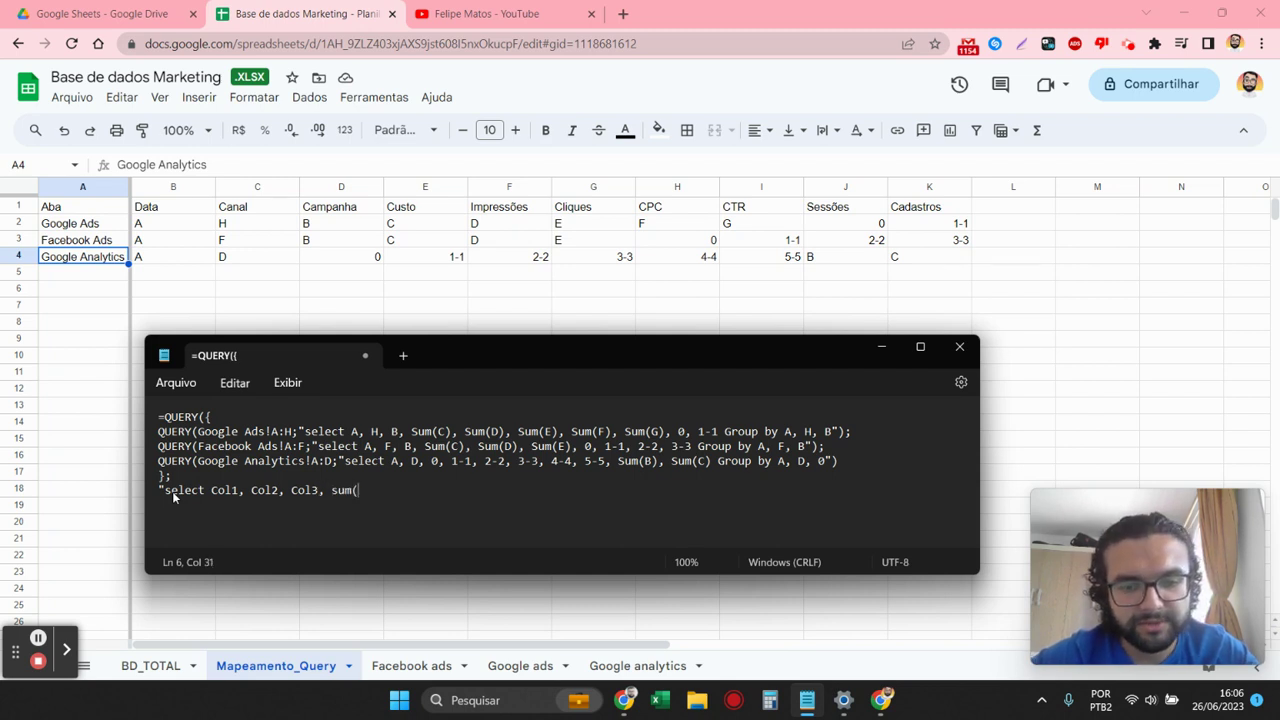
pyautogui.write('Col5')
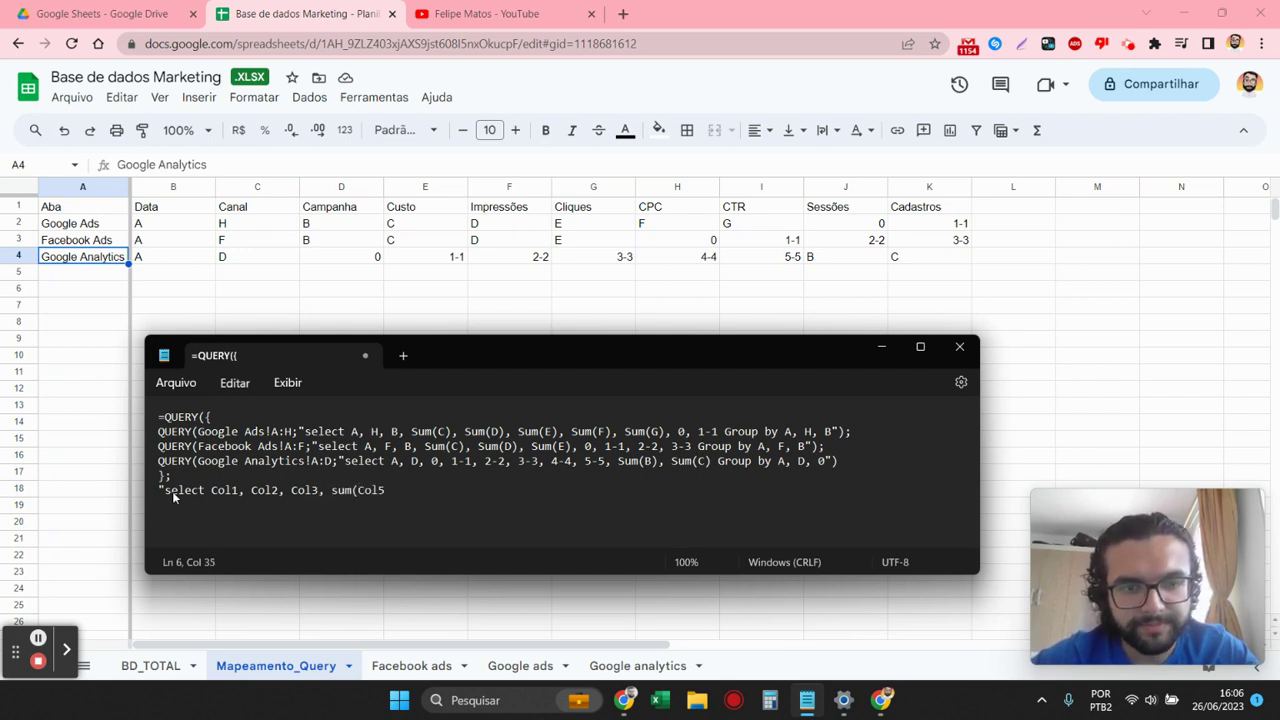
pyautogui.write('), sum(C')
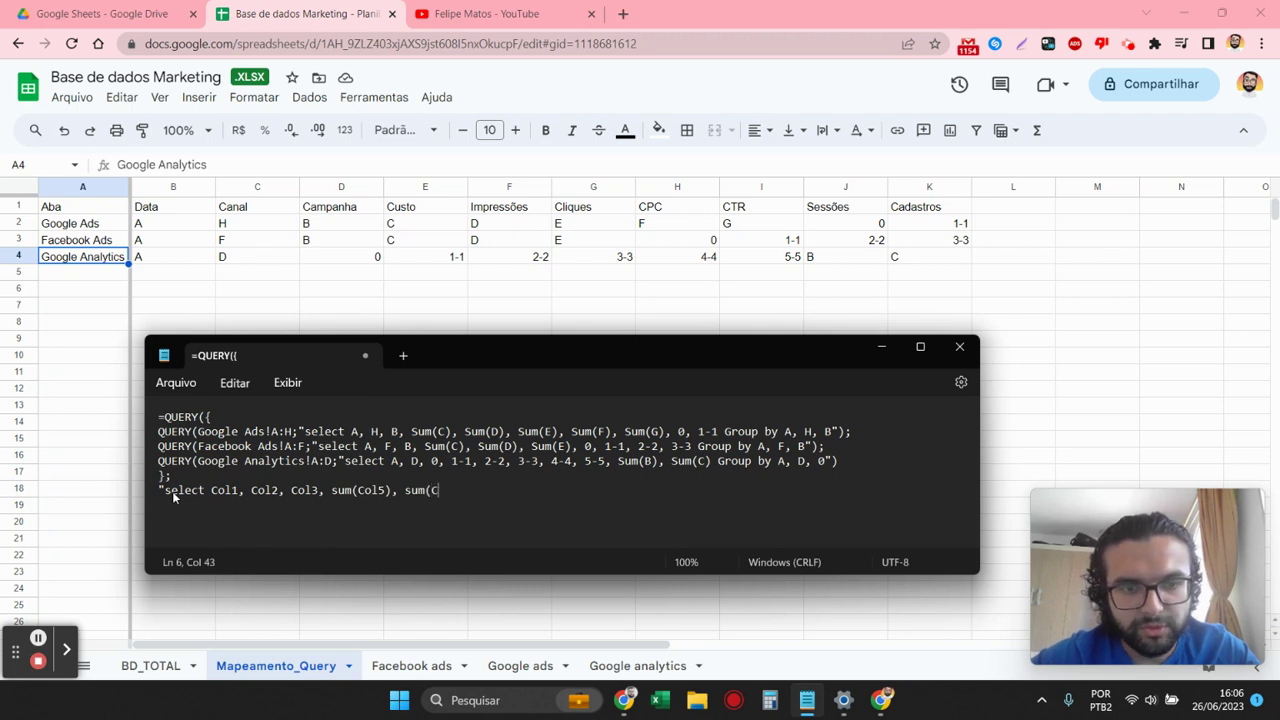
pyautogui.write('ol')
pyautogui.write('6), sum(Col')
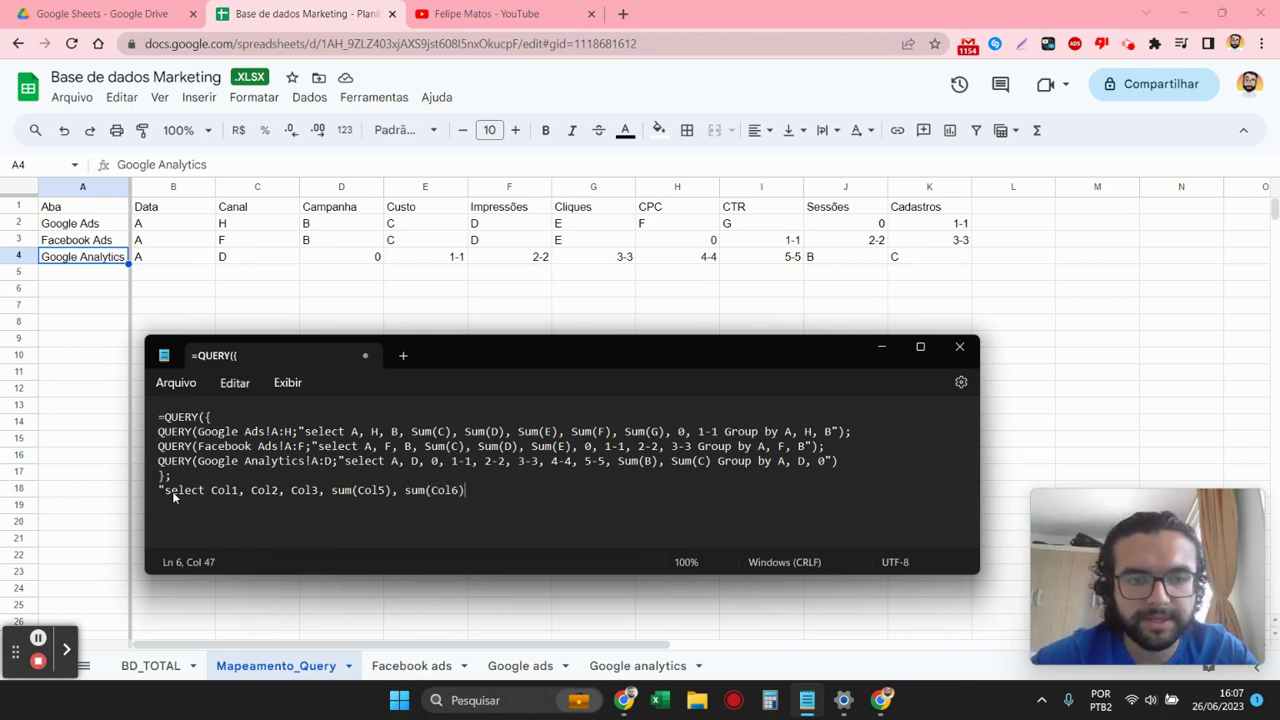
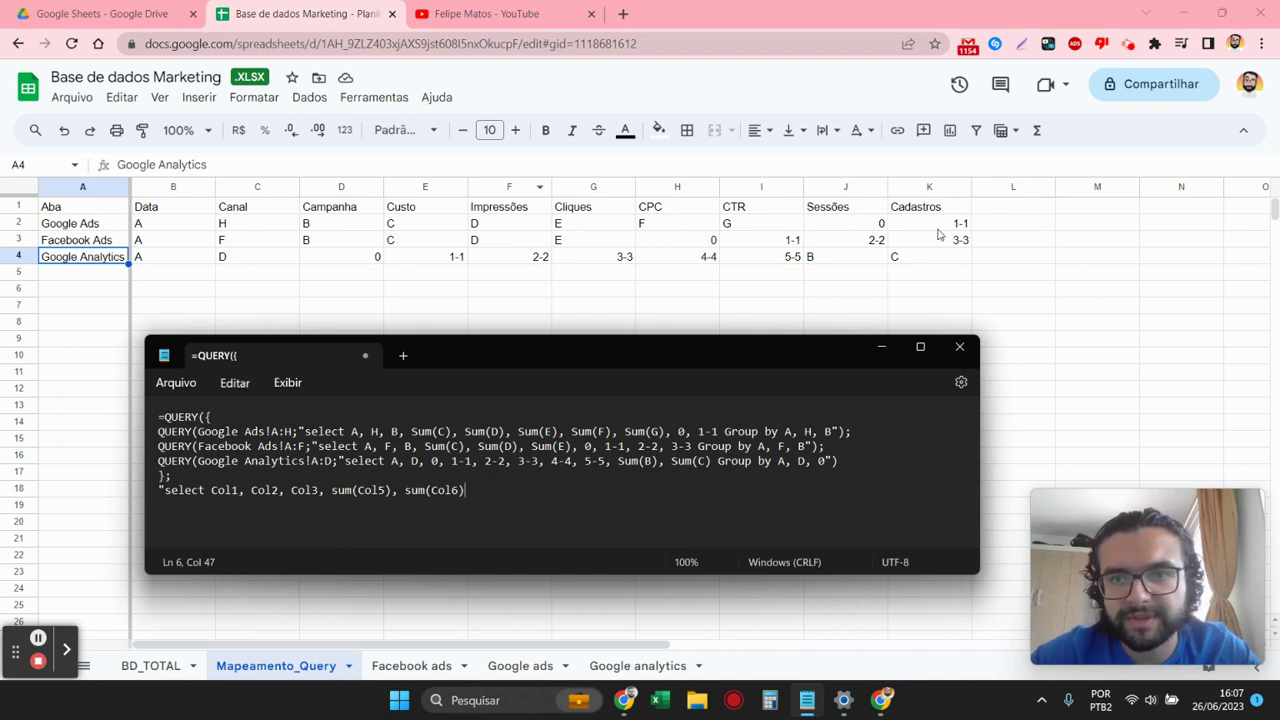
# - Correct the first summed column numbers on the select line to Col4 and Col5
pyautogui.write(', s')
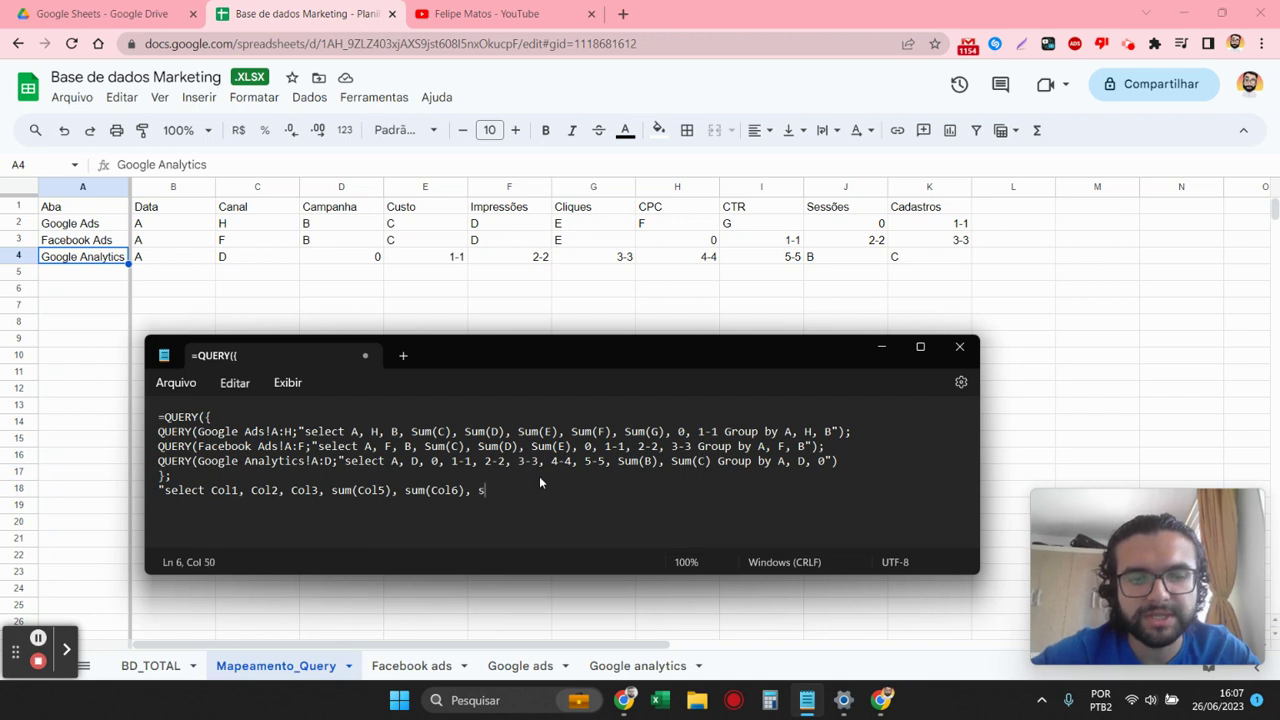
pyautogui.write('um(Col')
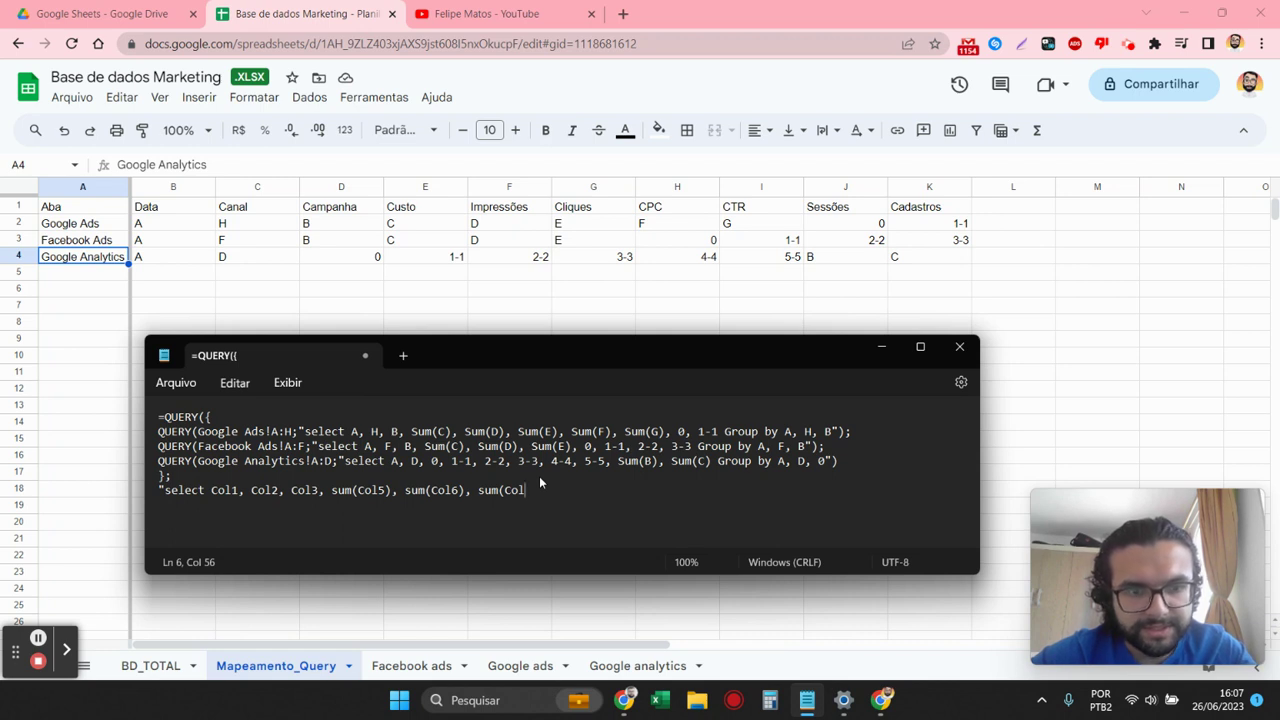
pyautogui.click(384, 490)
pyautogui.press('BackSpace')
pyautogui.write('4')
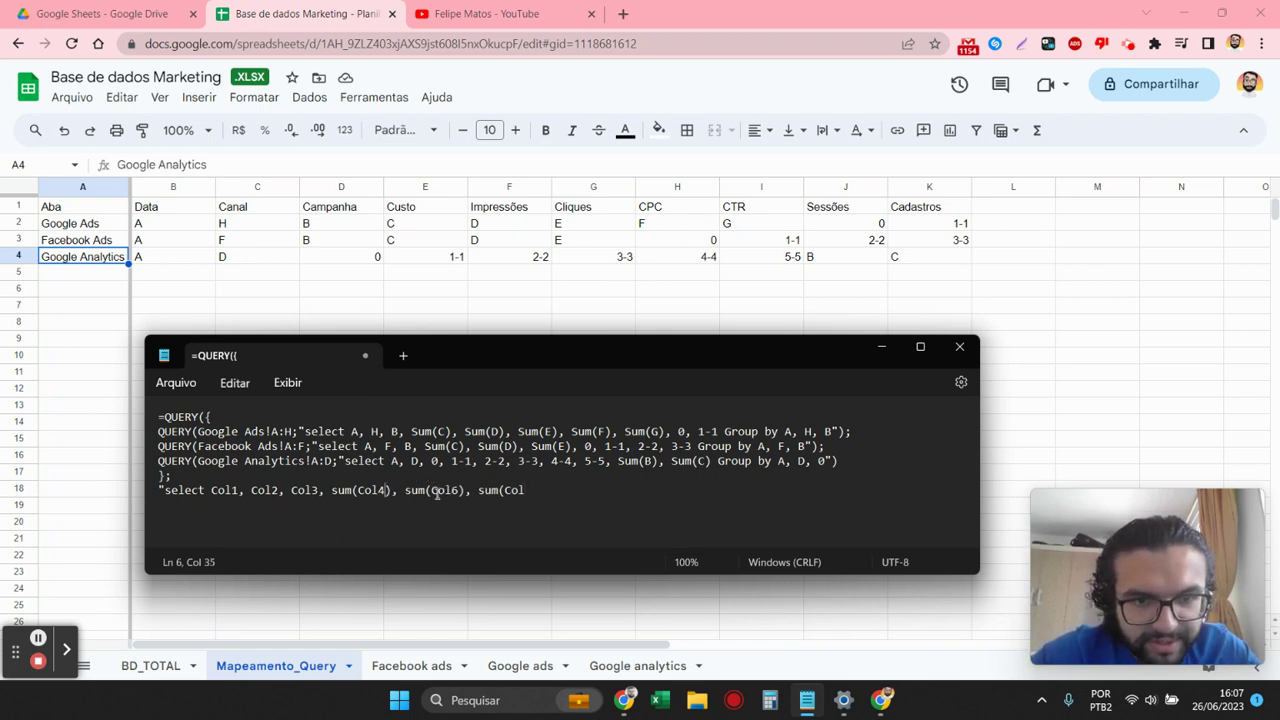
pyautogui.click(460, 490)
pyautogui.press('BackSpace')
pyautogui.write('5')
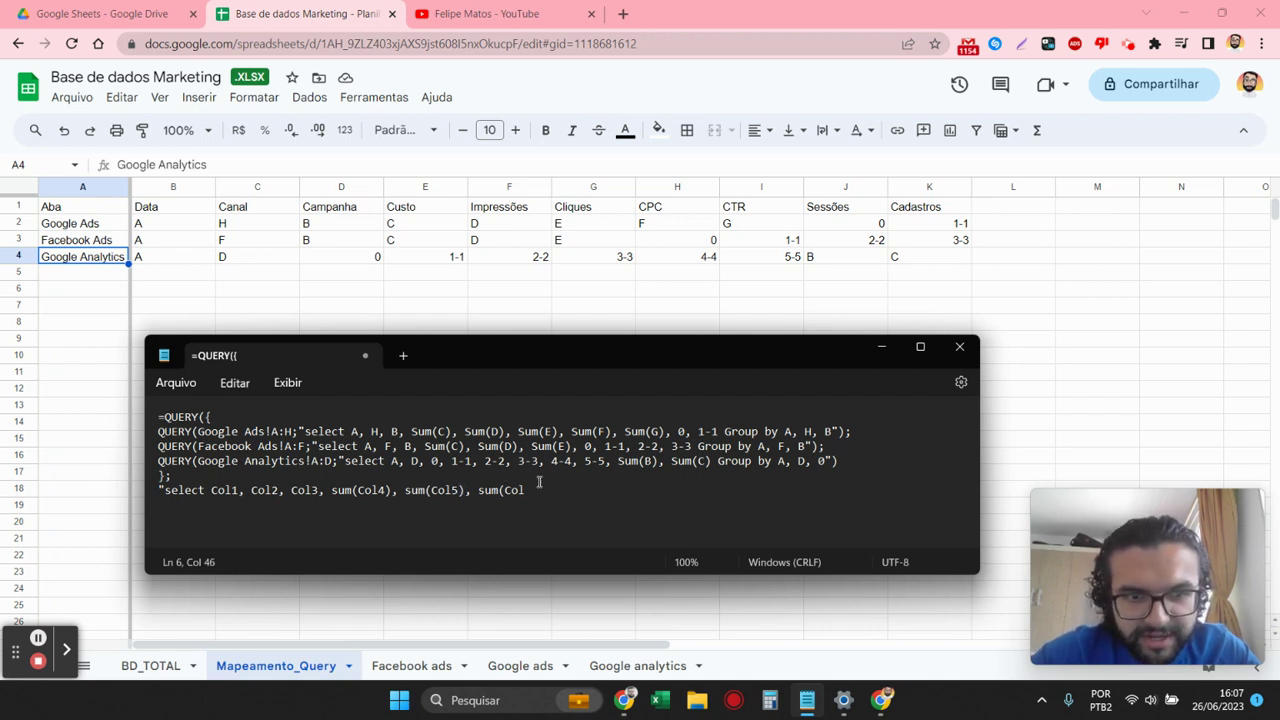
# - Append sum(Col6) through sum(Col10) to the outer select line
pyautogui.click(545, 482)
pyautogui.click(545, 490)
pyautogui.write('6)')
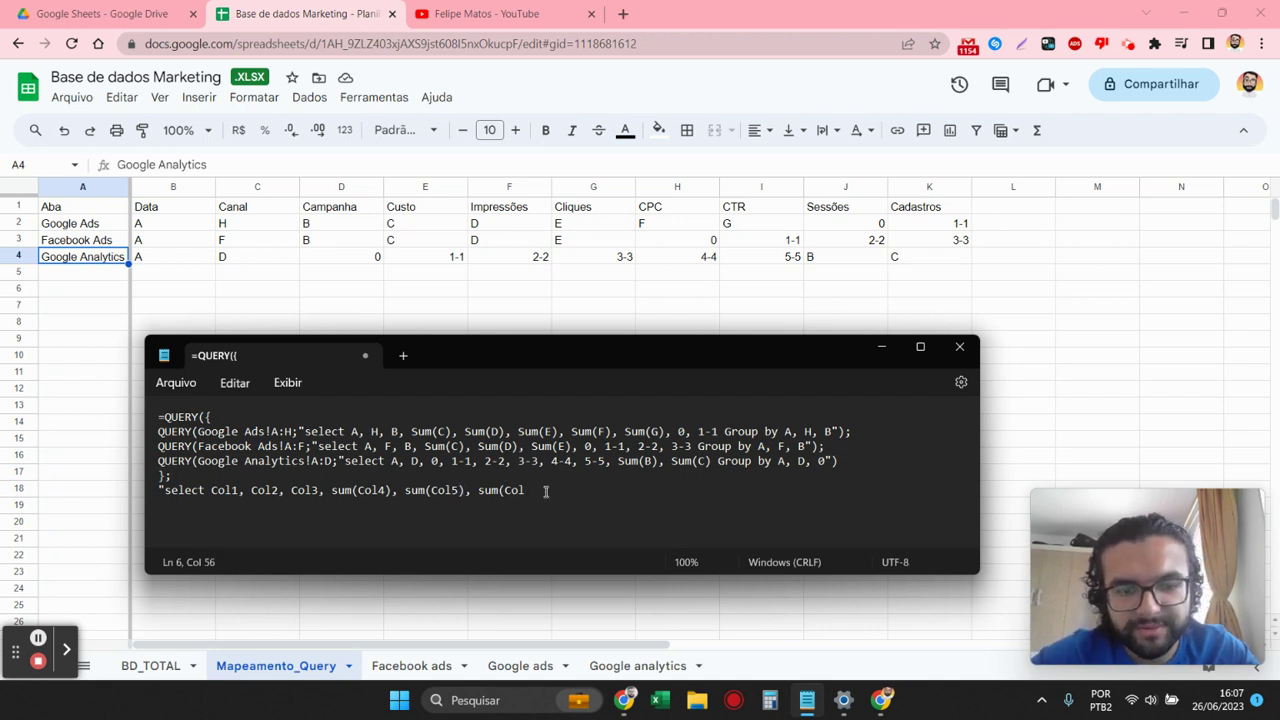
pyautogui.write(', smu')
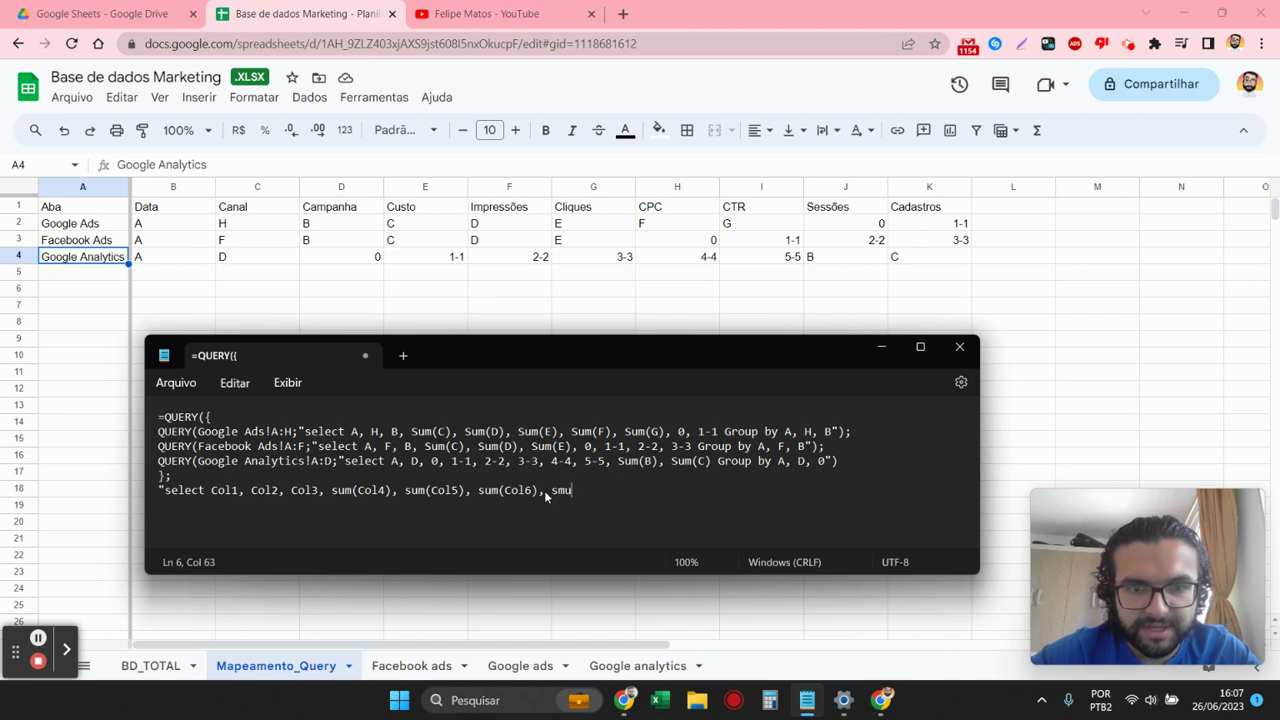
pyautogui.press('BackSpace')
pyautogui.press('BackSpace')
pyautogui.write('um(')
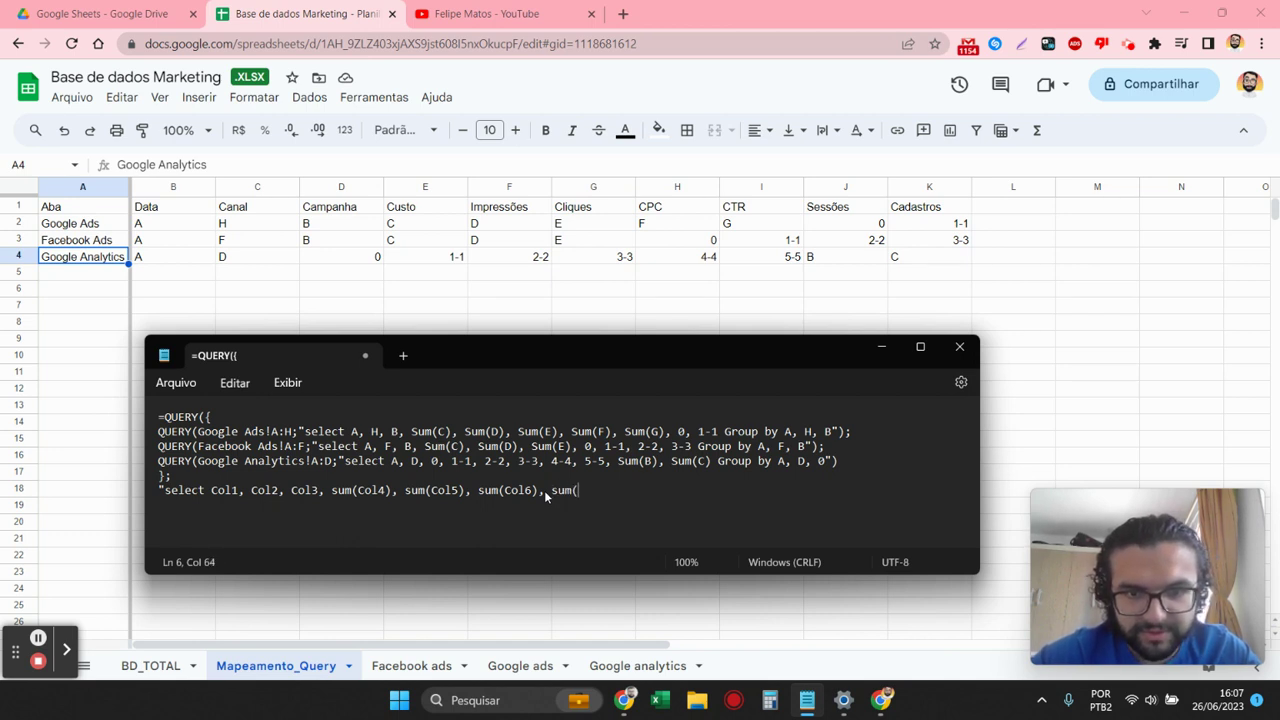
pyautogui.write('Col7)')
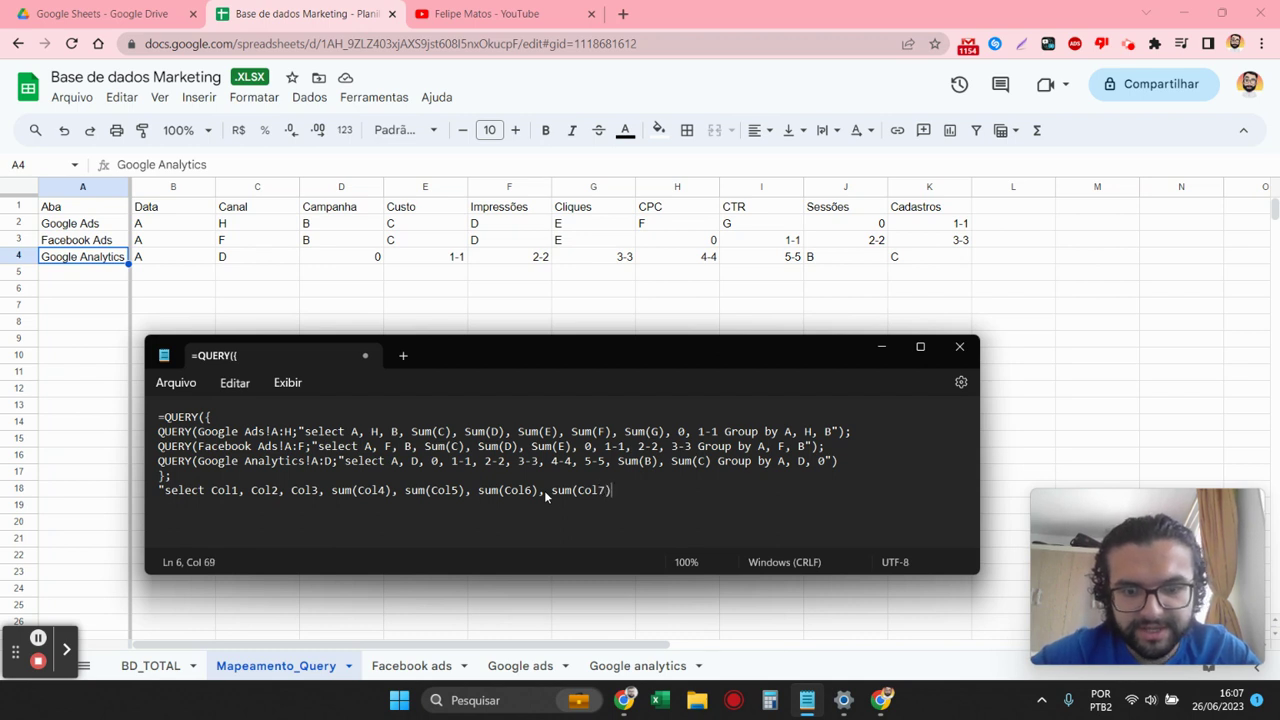
pyautogui.write(', ')
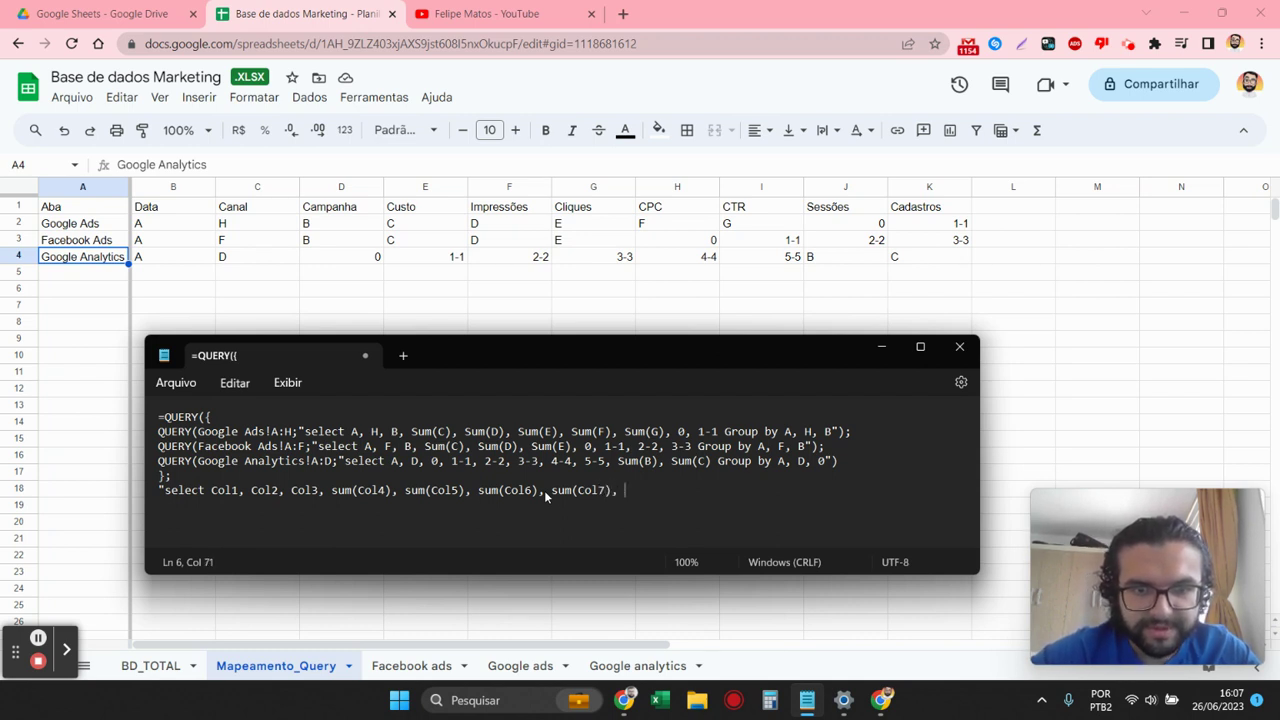
pyautogui.write('sum(Col')
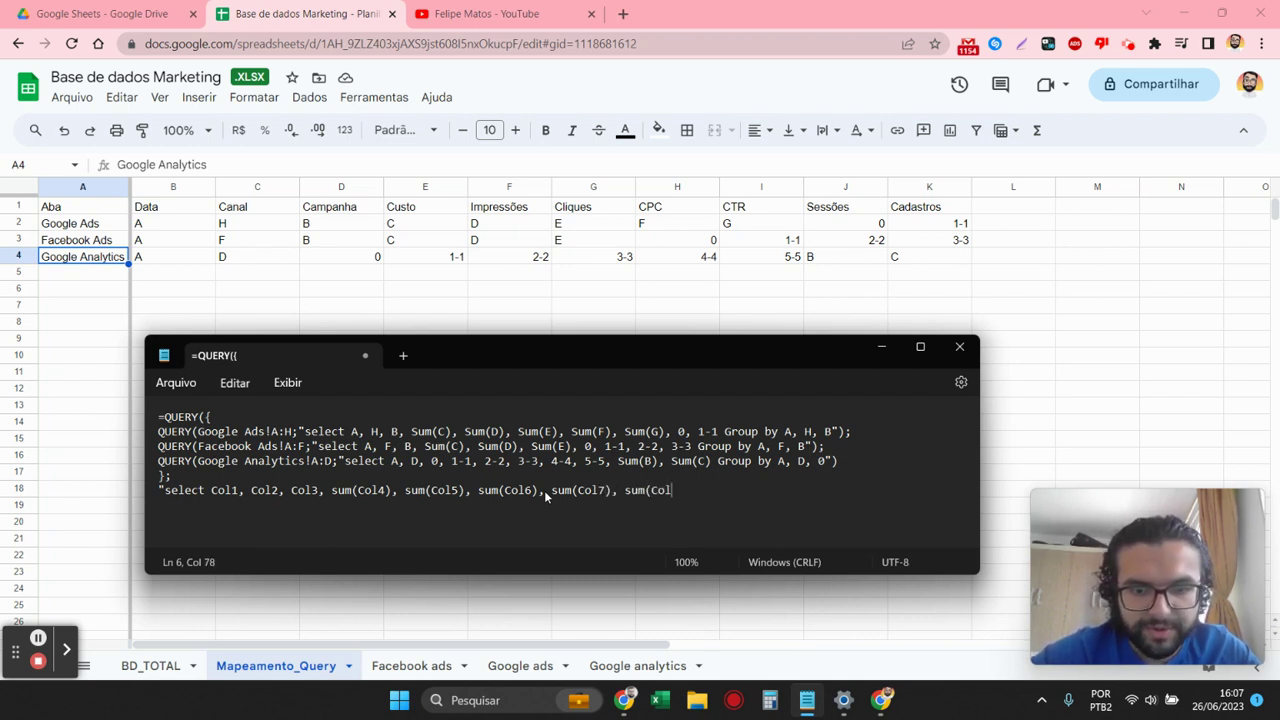
pyautogui.write('8), sum(')
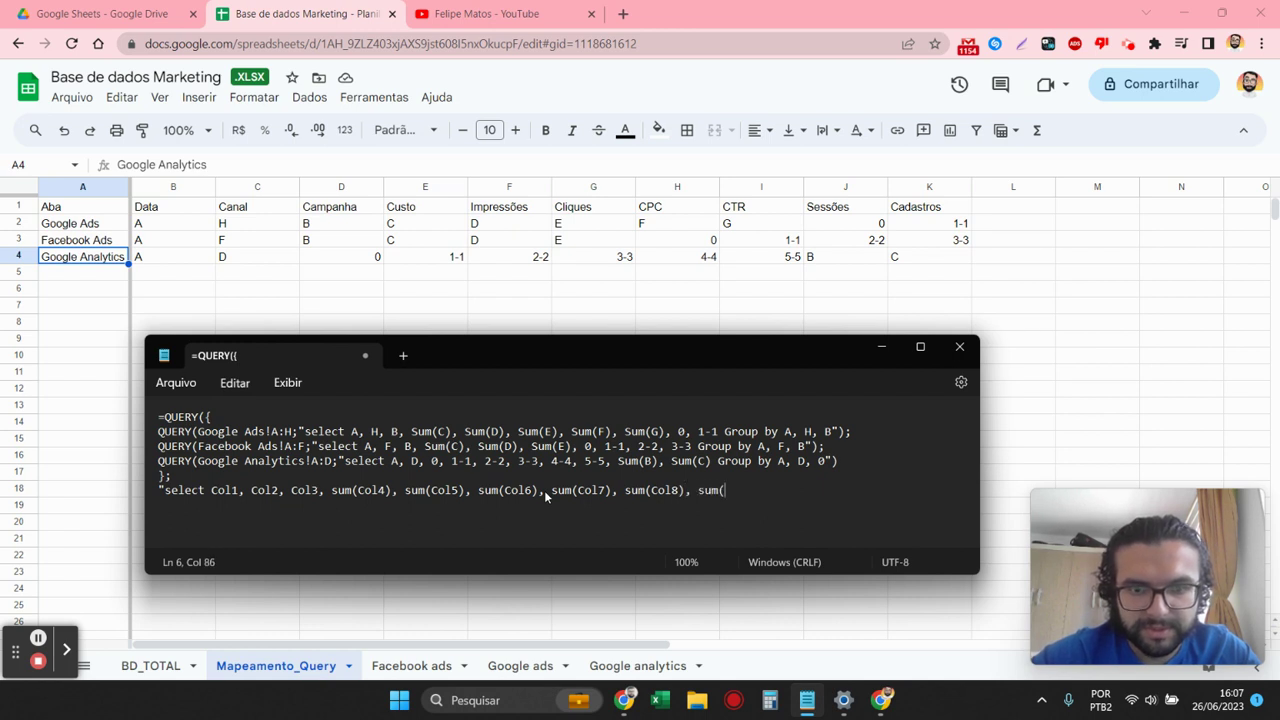
pyautogui.write('Col9), ')
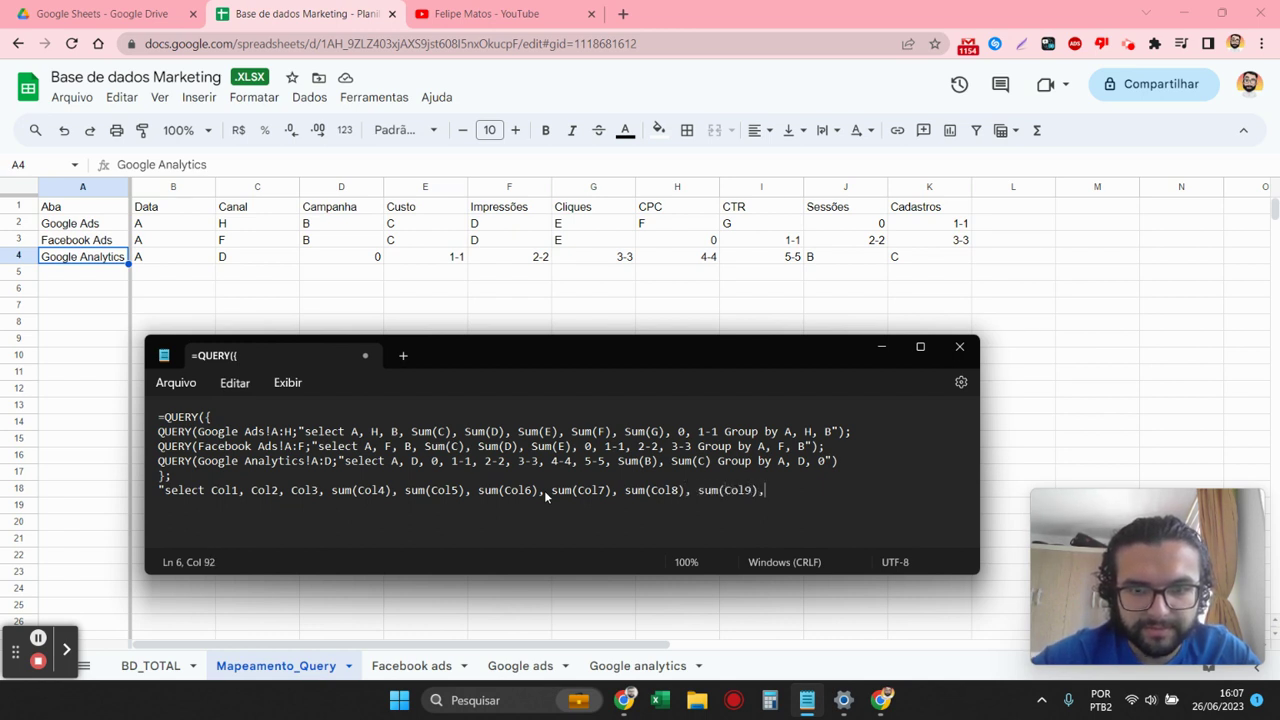
pyautogui.write('sum(')
pyautogui.write('Col4')
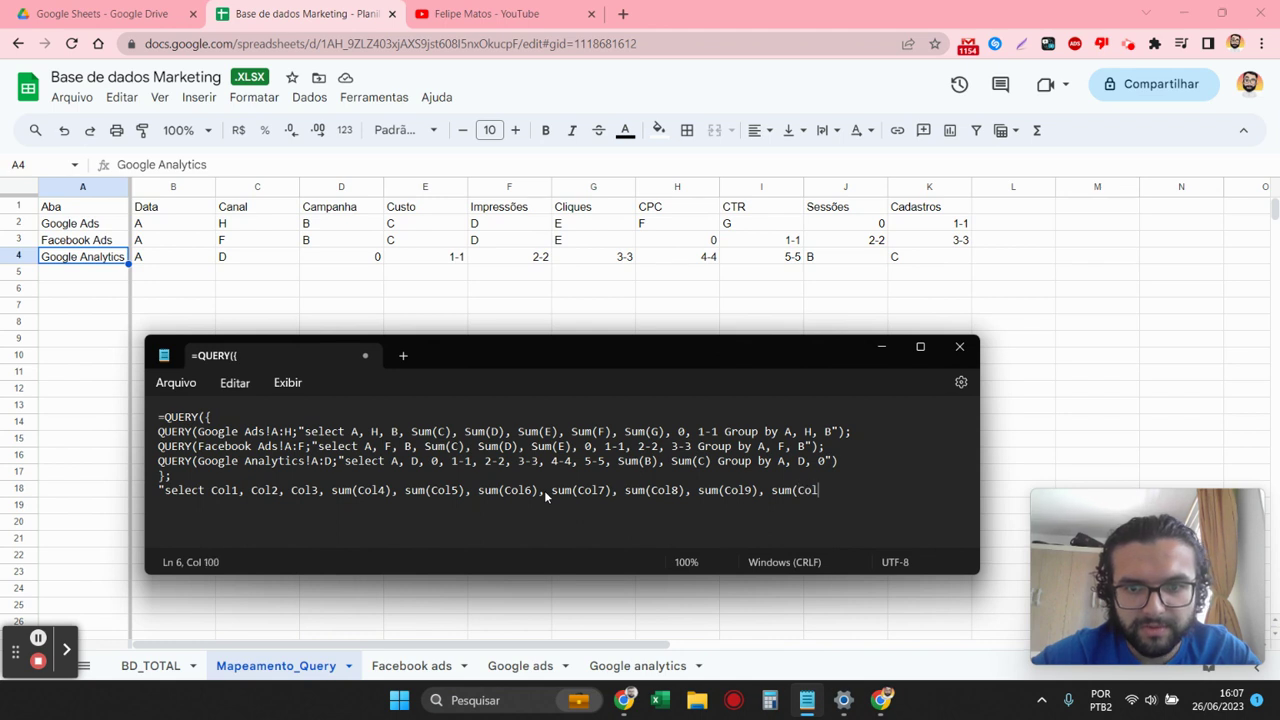
pyautogui.write(')')
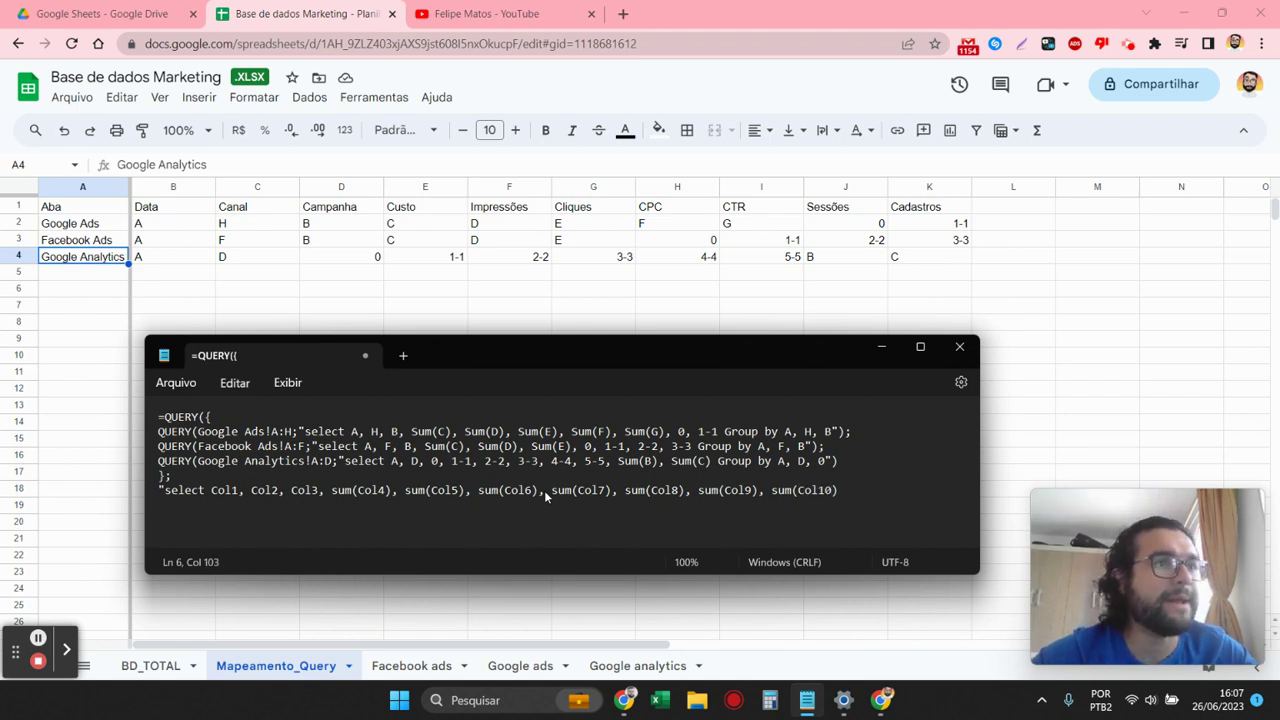
# - Add the line 'where Col1 is not null group by Col1, Col2, Col3' below the select
pyautogui.press('Return')
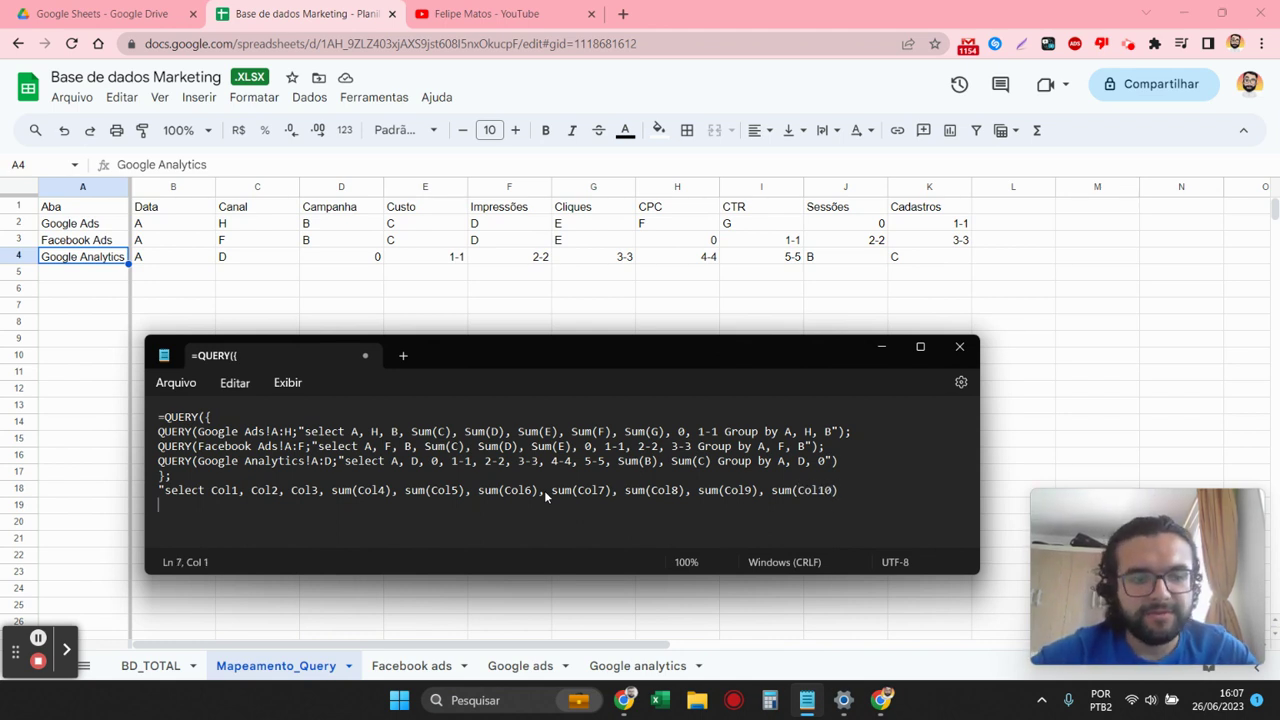
pyautogui.write('where Col1 is not')
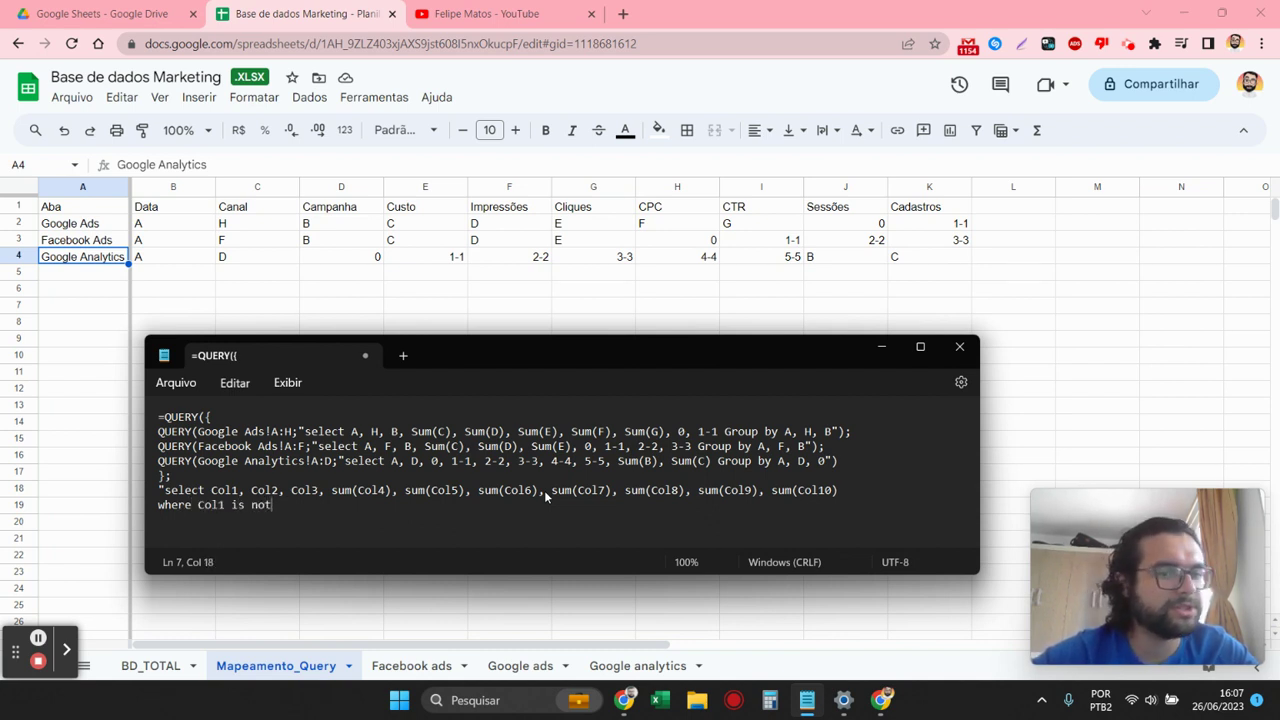
pyautogui.write(' null g')
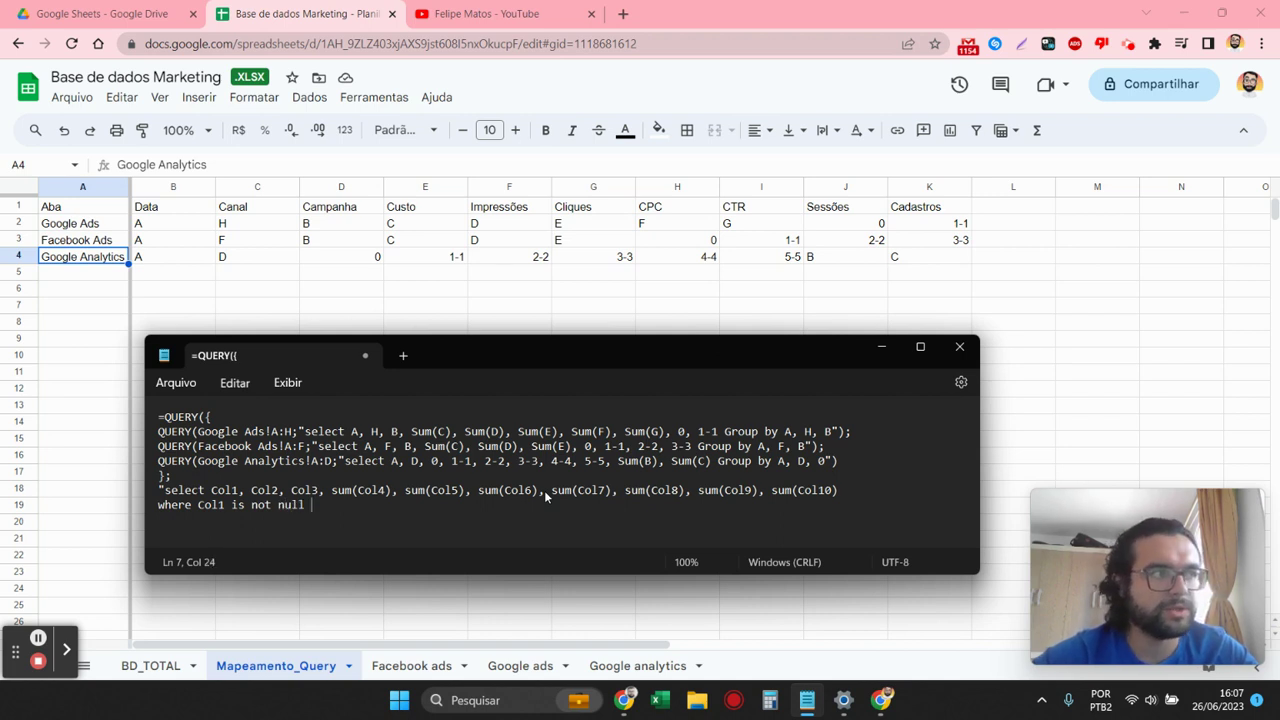
pyautogui.write('roup by')
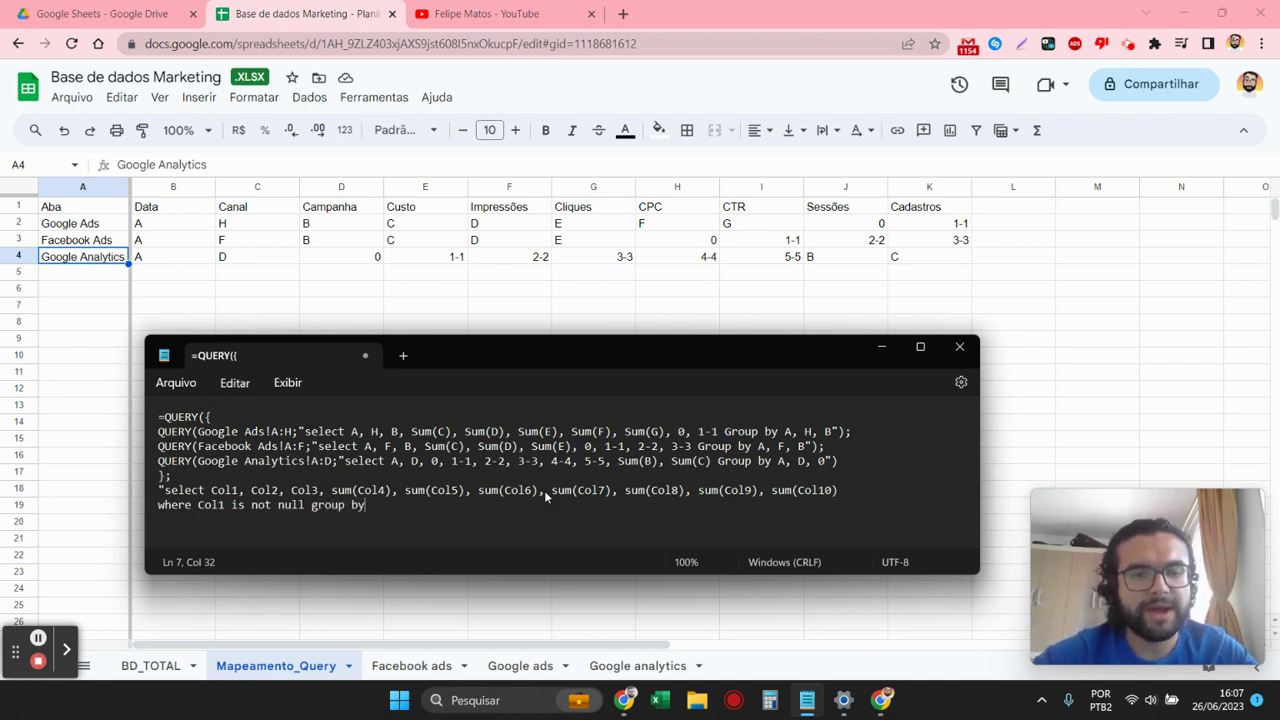
pyautogui.write(' Col1, C')
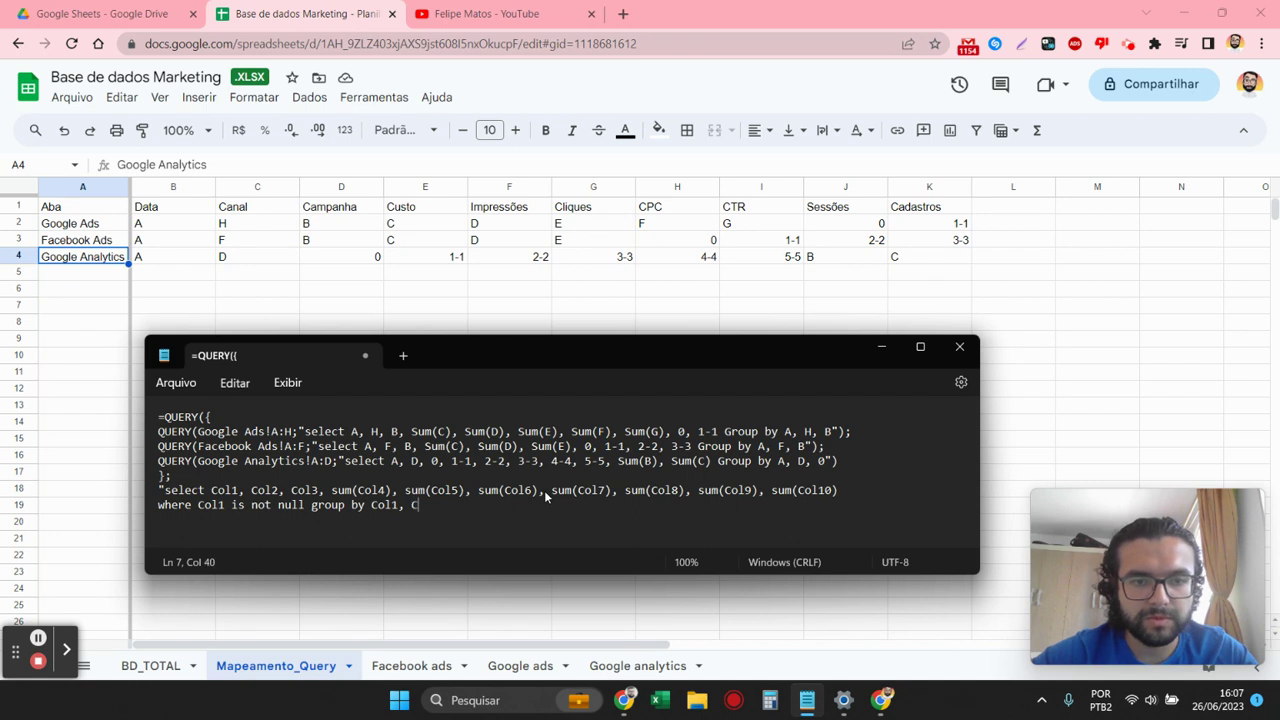
pyautogui.write('ol2, Col')
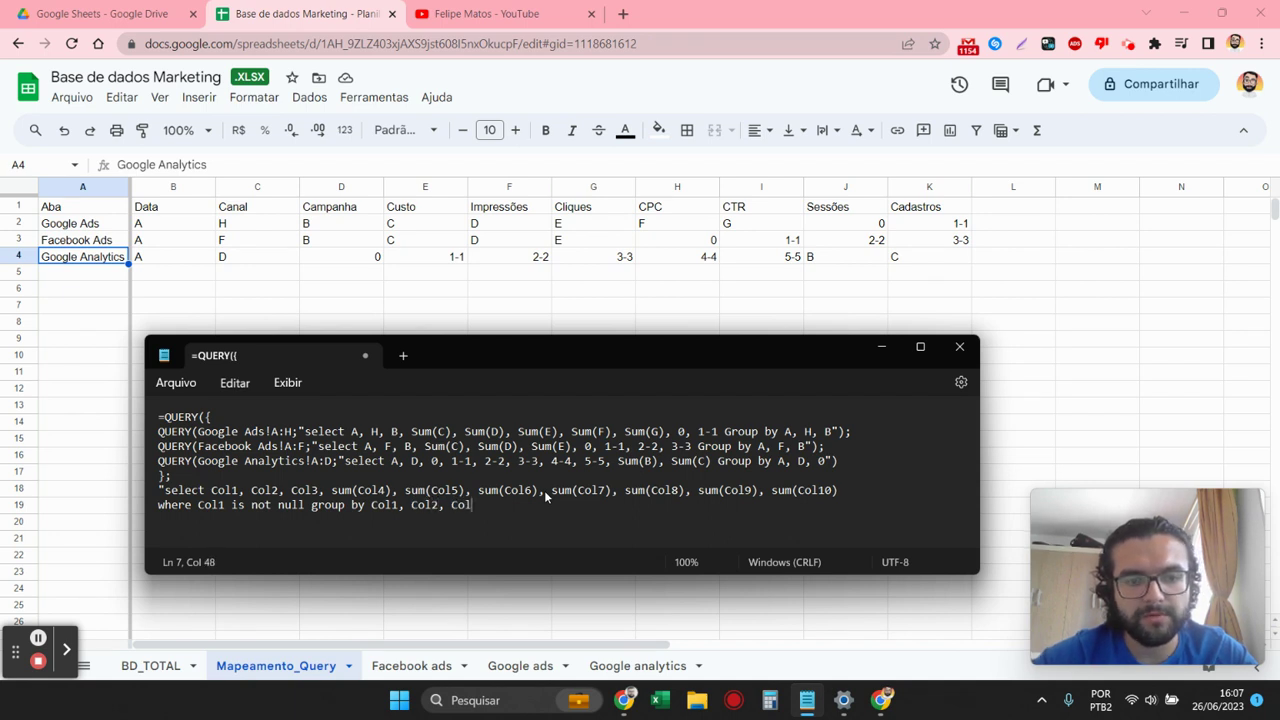
pyautogui.write('3')
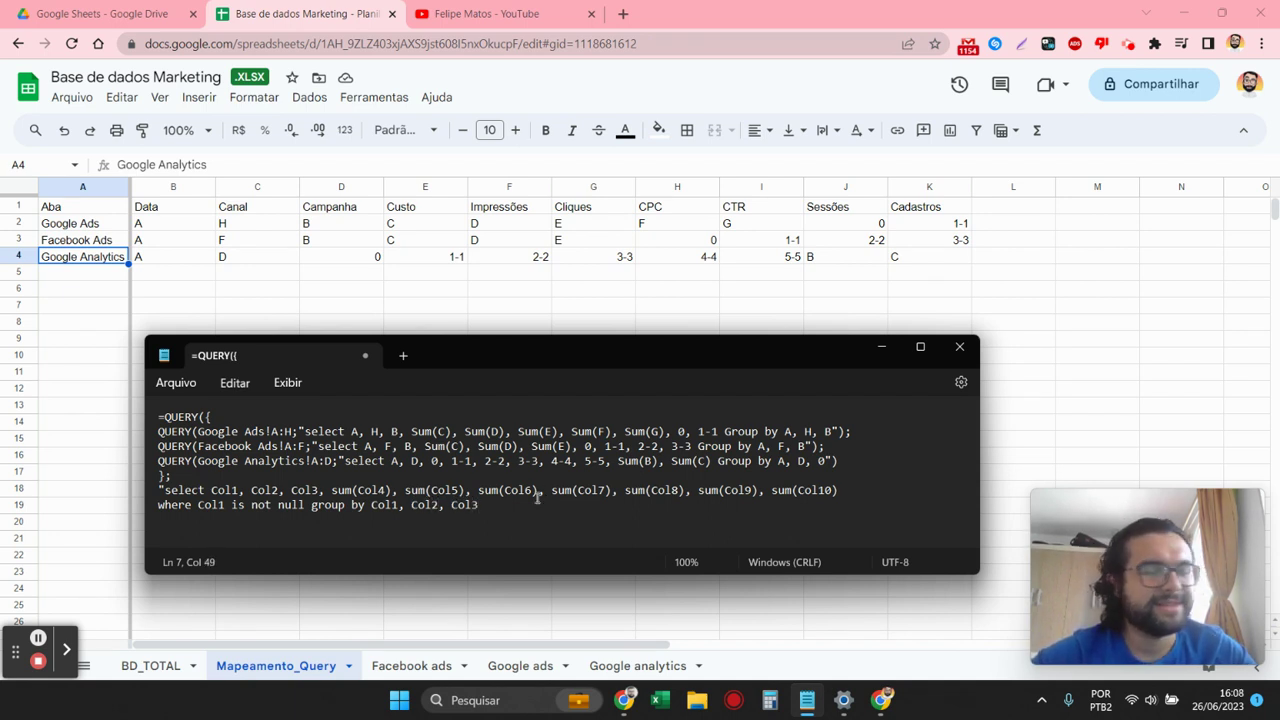
pyautogui.press('Return')
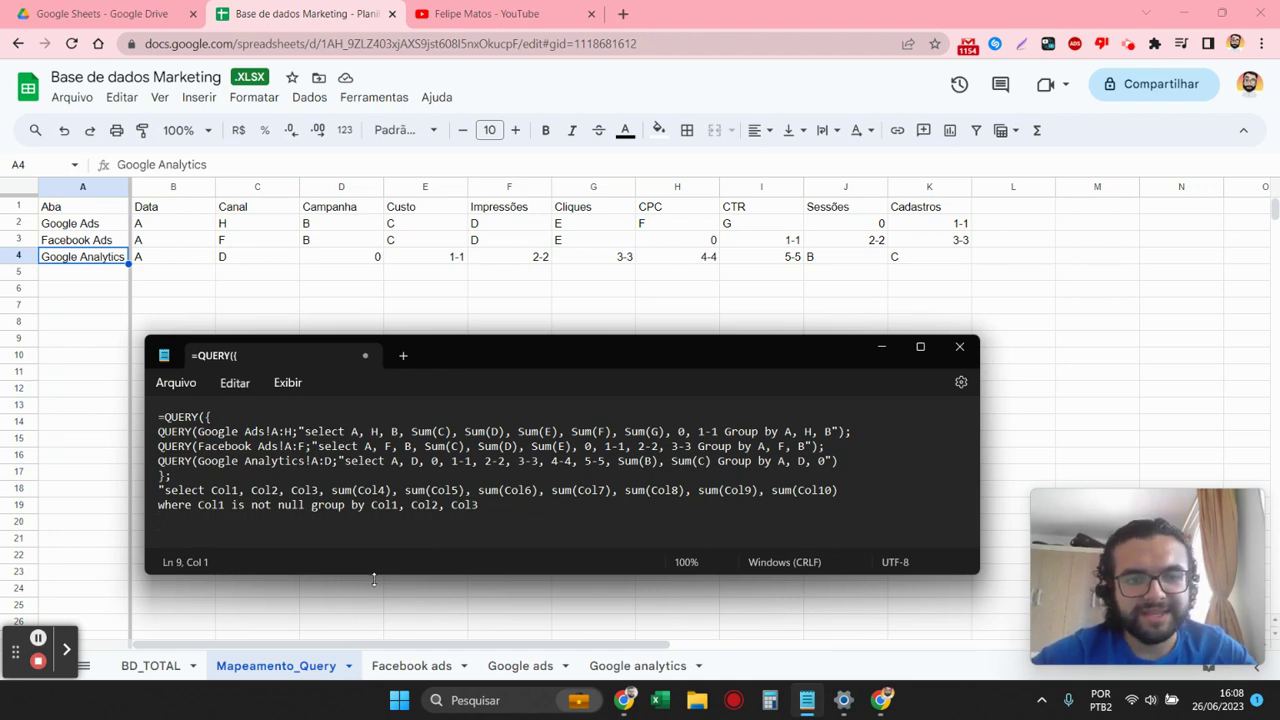
# - Enlarge the Notepad window and start the label clause with Col1 'Data' and Col2 'Canal'
pyautogui.moveTo(374, 577); pyautogui.dragTo(374, 682)
pyautogui.moveTo(489, 358); pyautogui.dragTo(485, 310)
pyautogui.write('label')
pyautogui.press('Return')
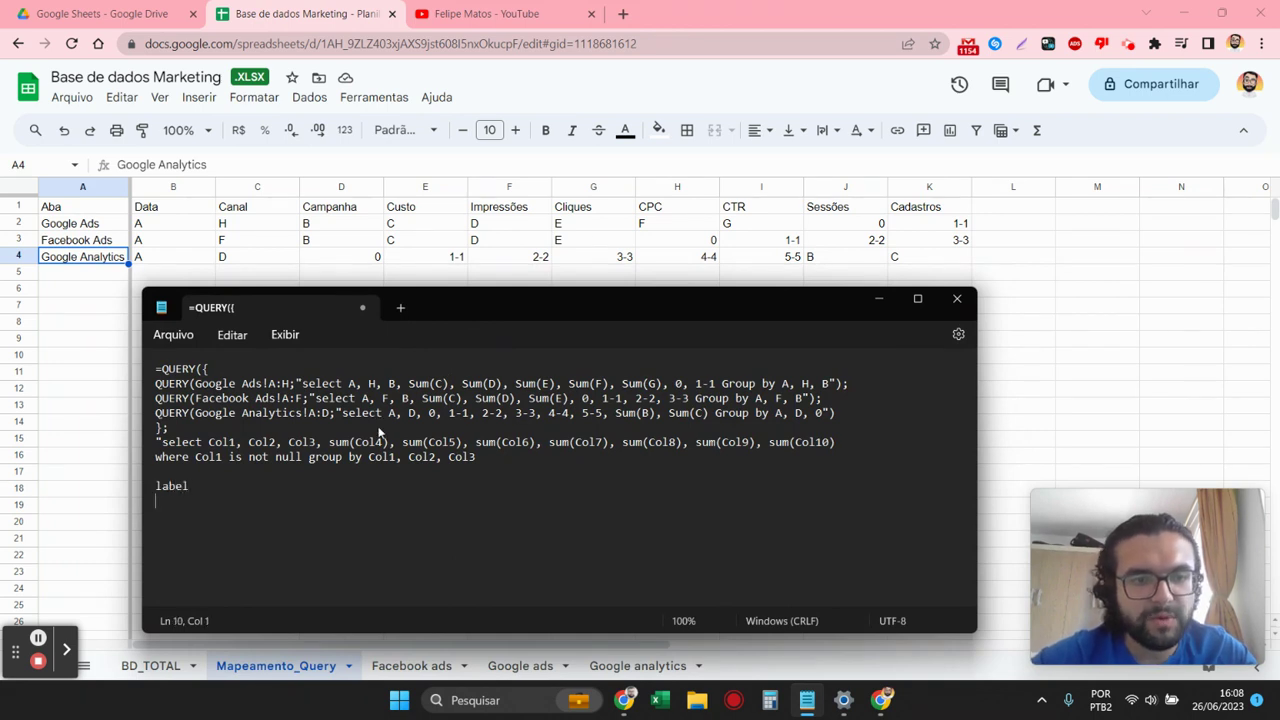
pyautogui.write('Co')
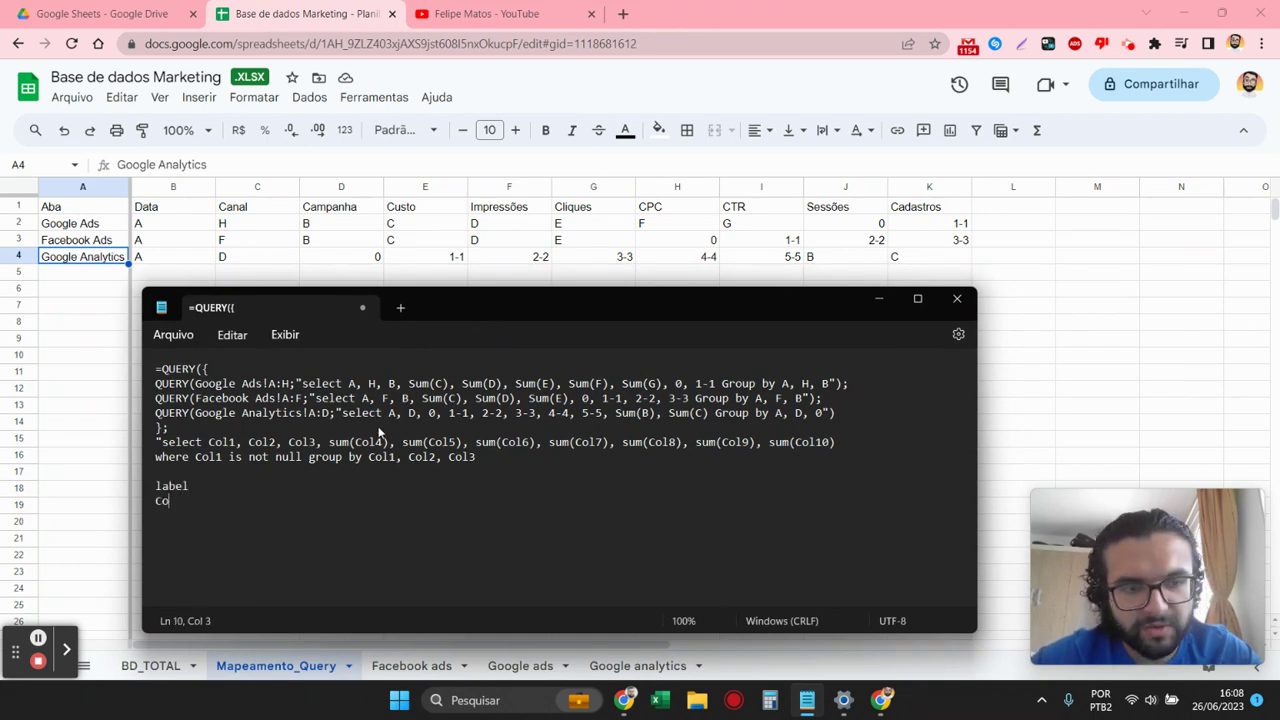
pyautogui.write("l1'D")
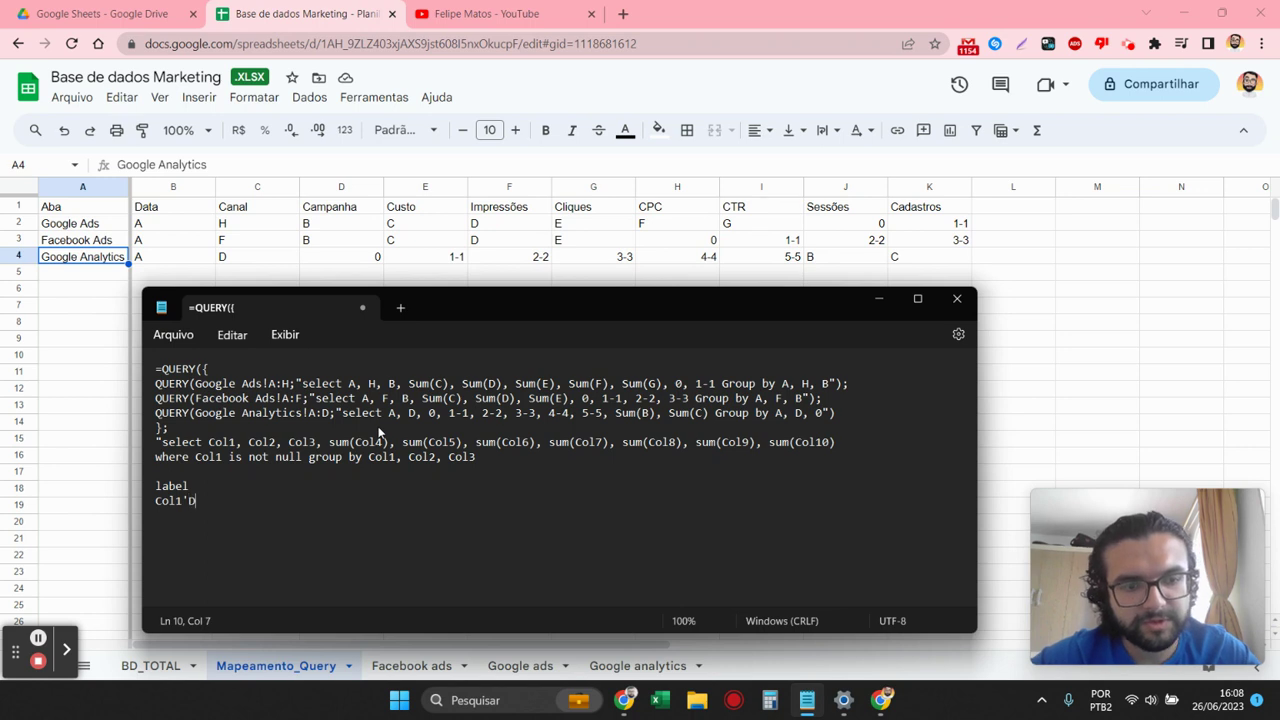
pyautogui.write("ata',")
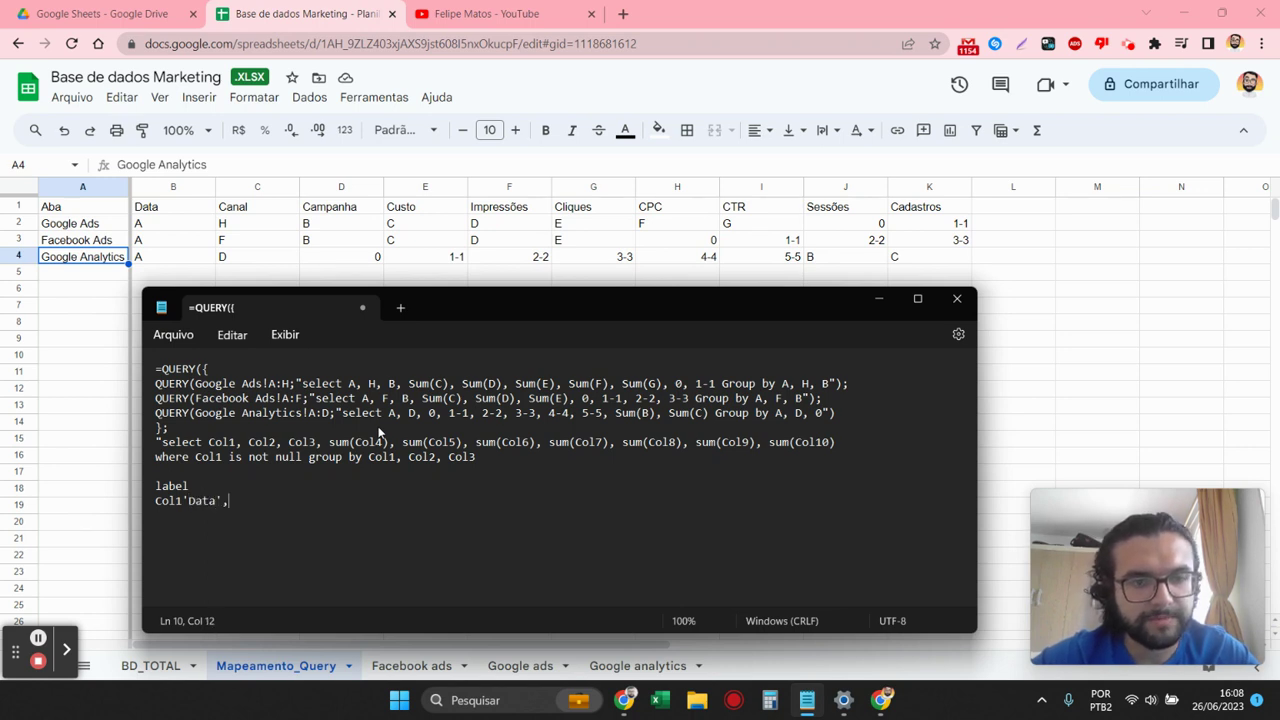
pyautogui.press('Return')
pyautogui.write('2')
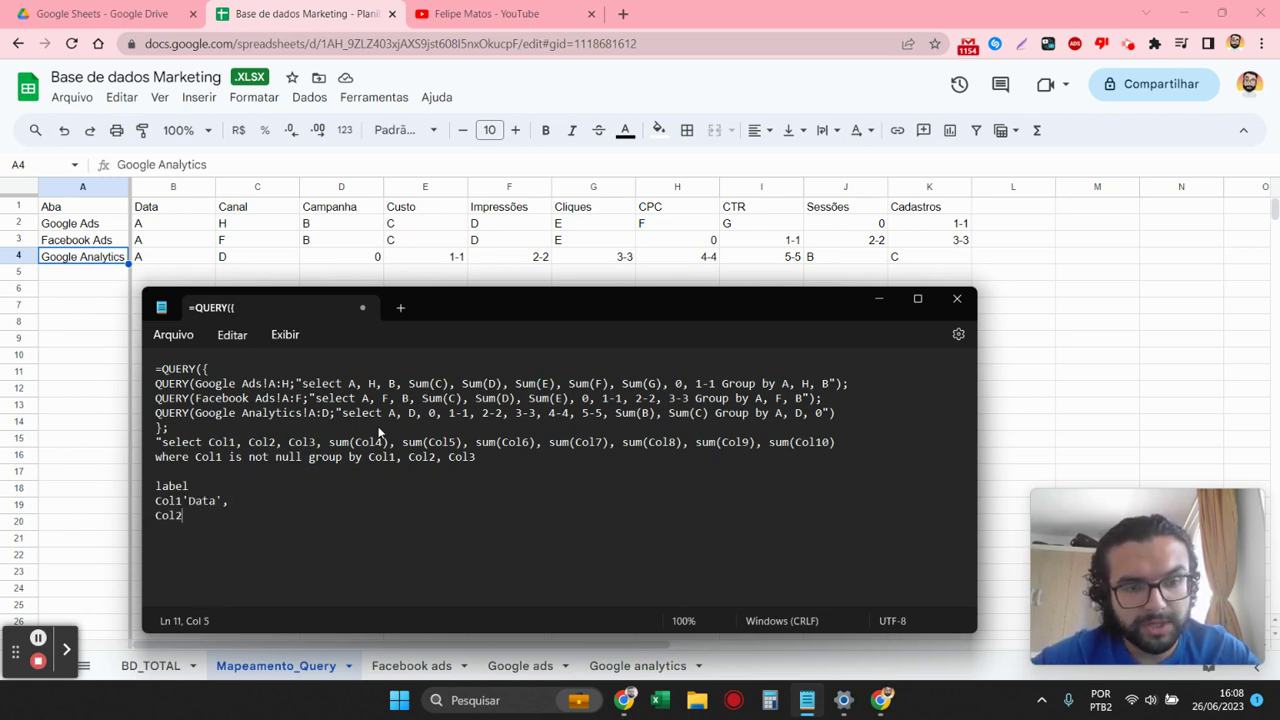
pyautogui.write("'Canal',")
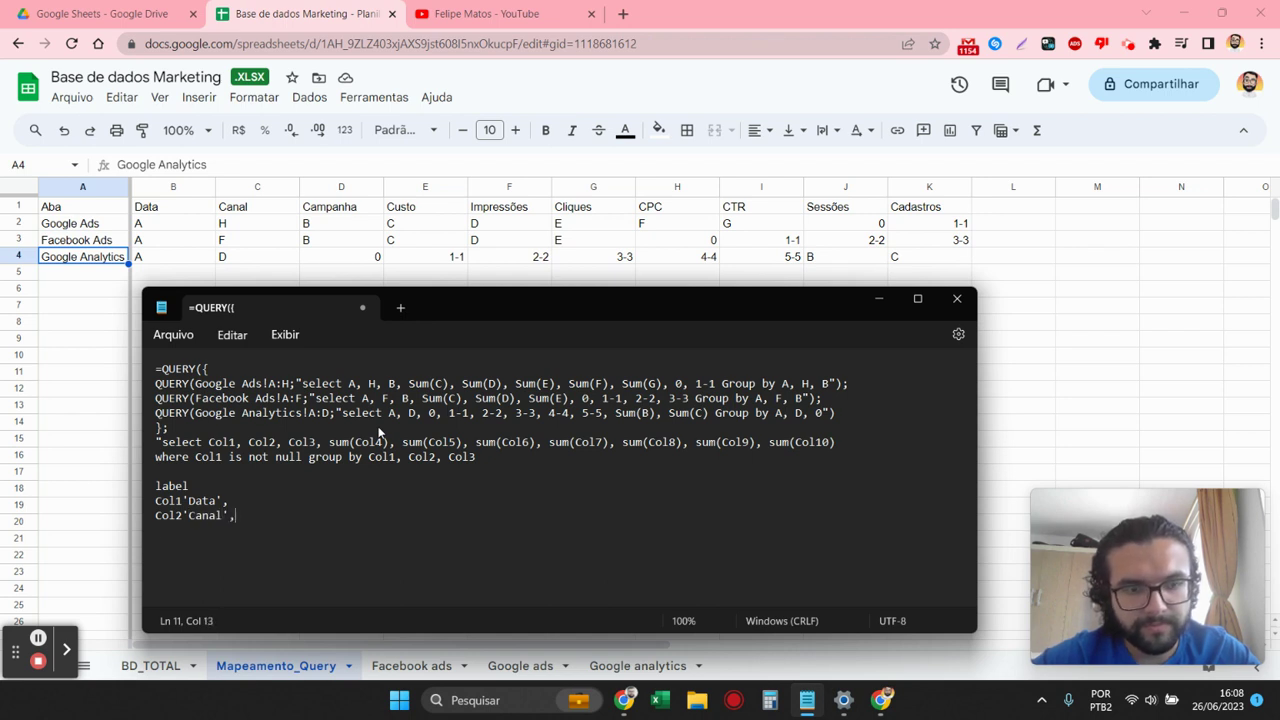
pyautogui.press('Return')
# - Add the labels Col3 'Campanha' and sum(Col4) 'Custo'
pyautogui.write('Col3')
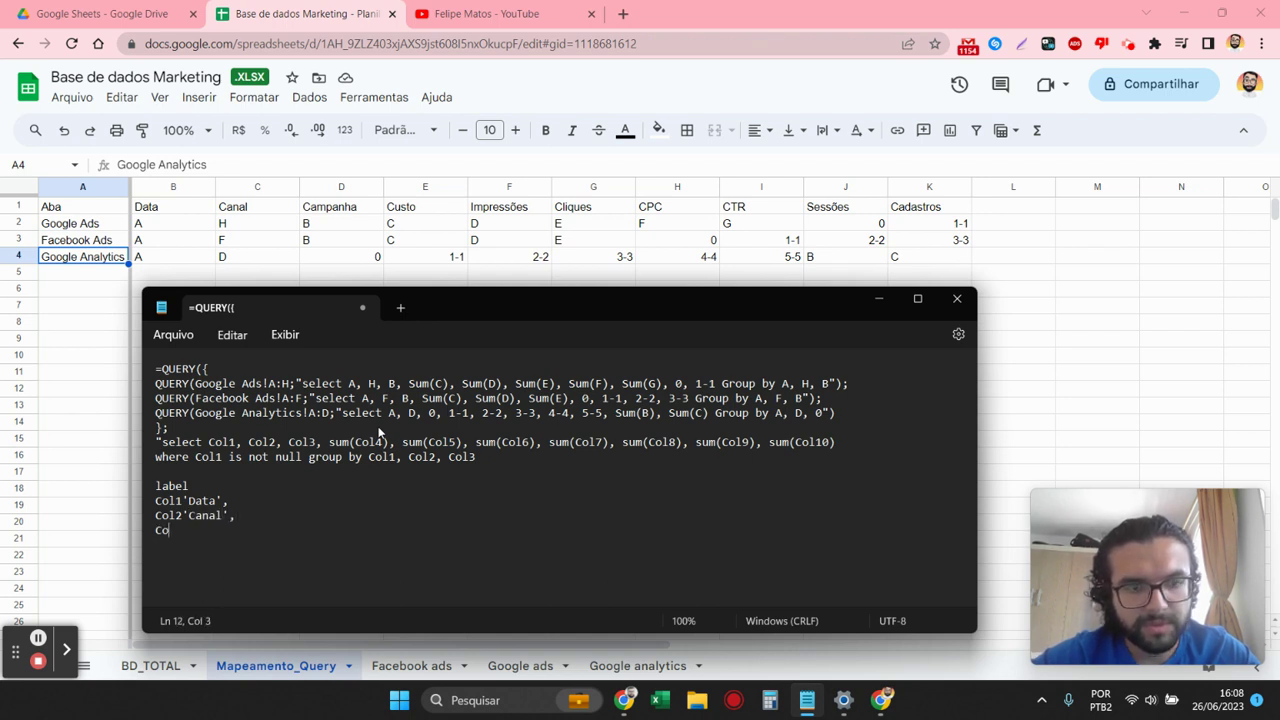
pyautogui.write(',')
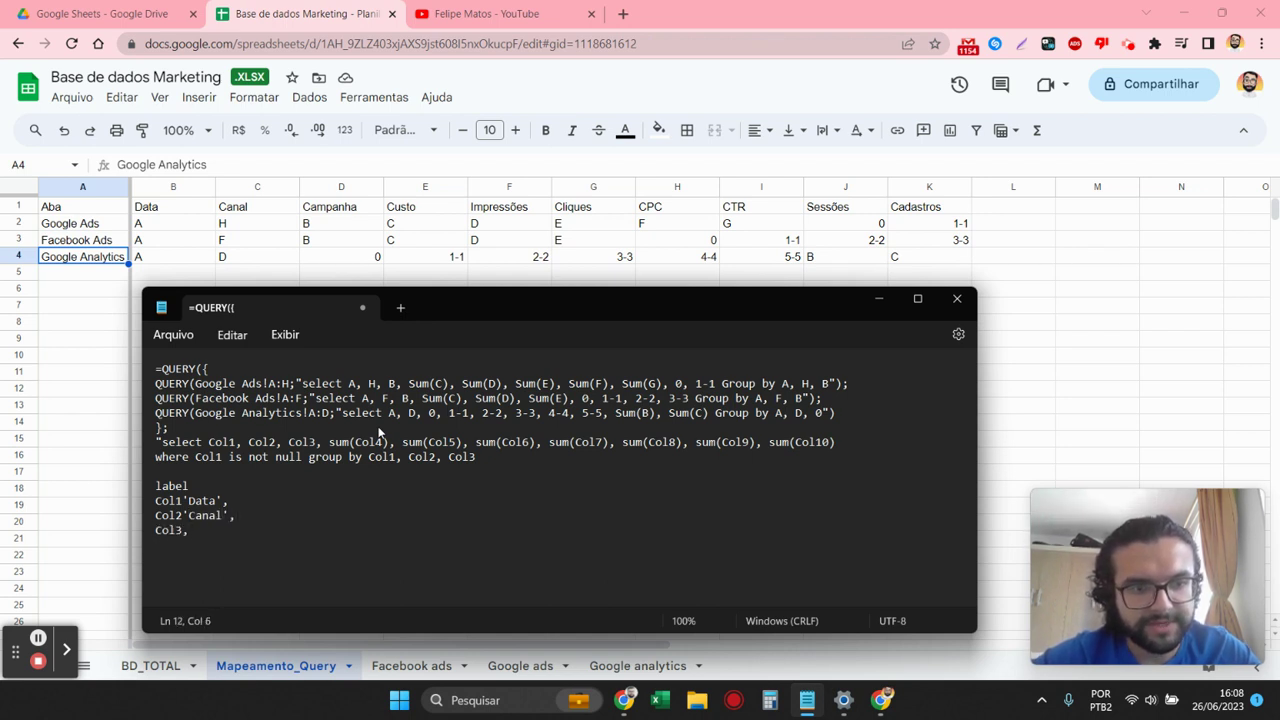
pyautogui.press('BackSpace')
pyautogui.write("'Camp")
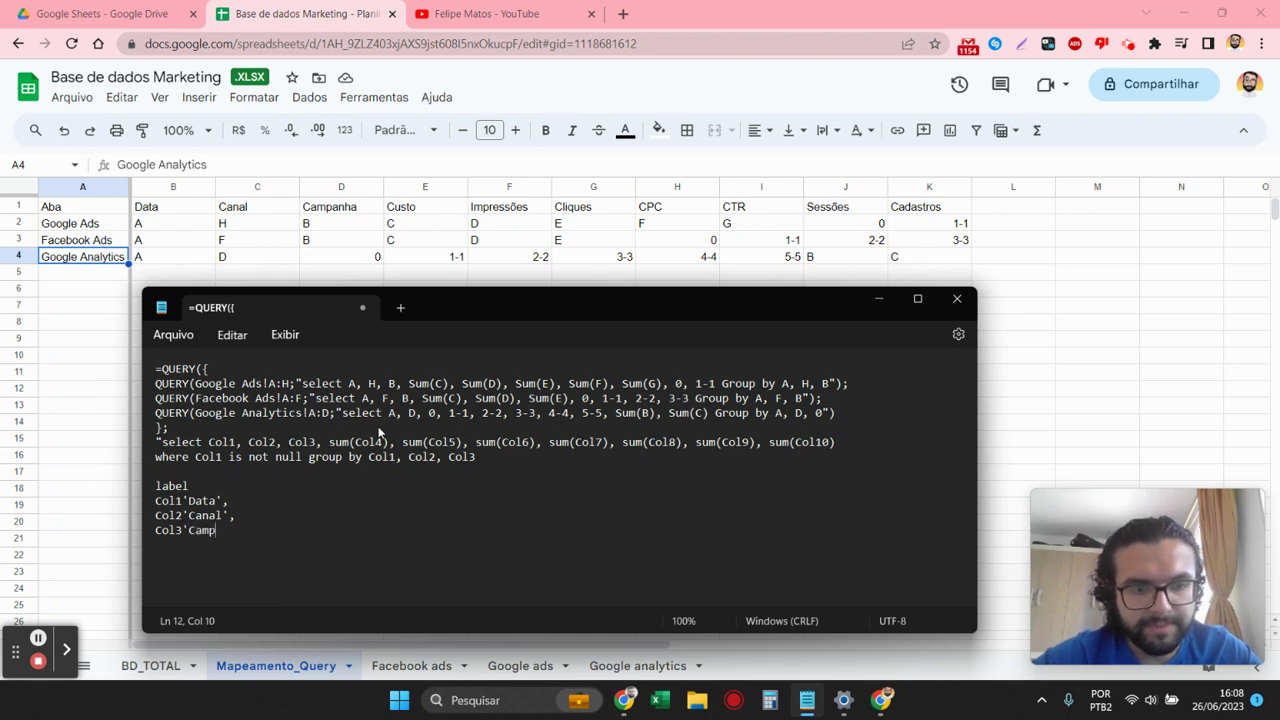
pyautogui.write("anha', ")
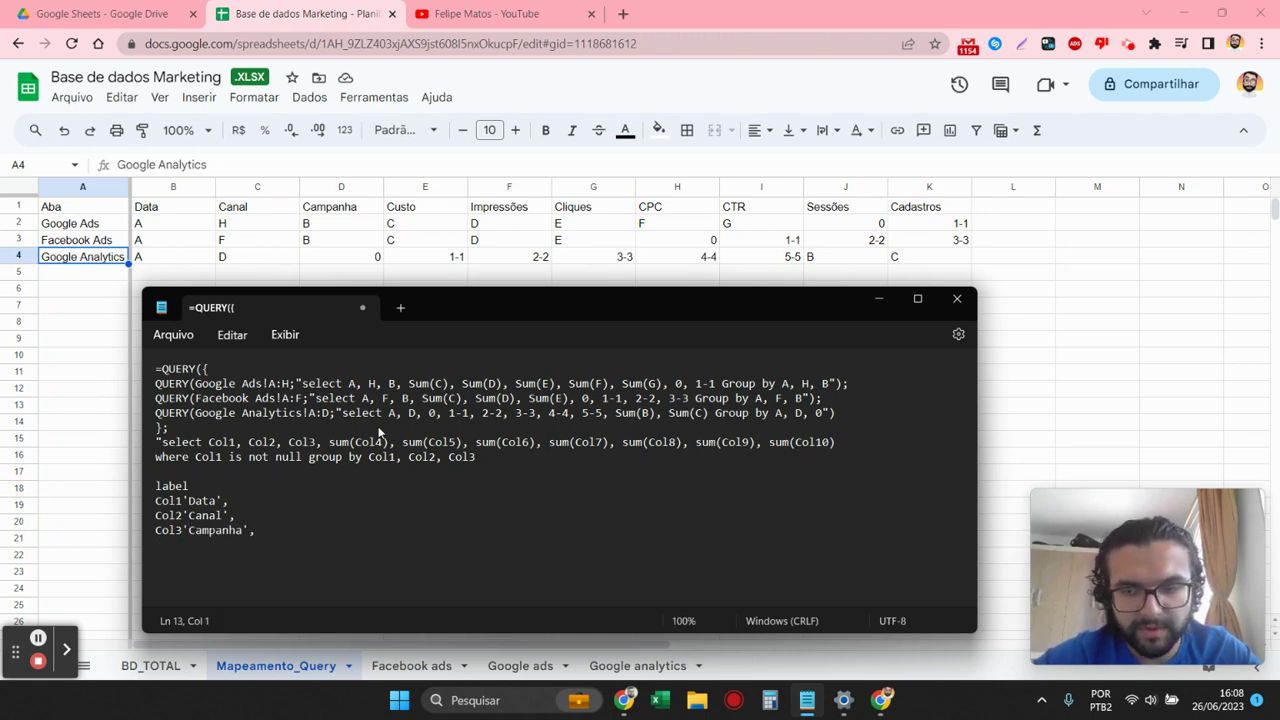
pyautogui.write('Col')
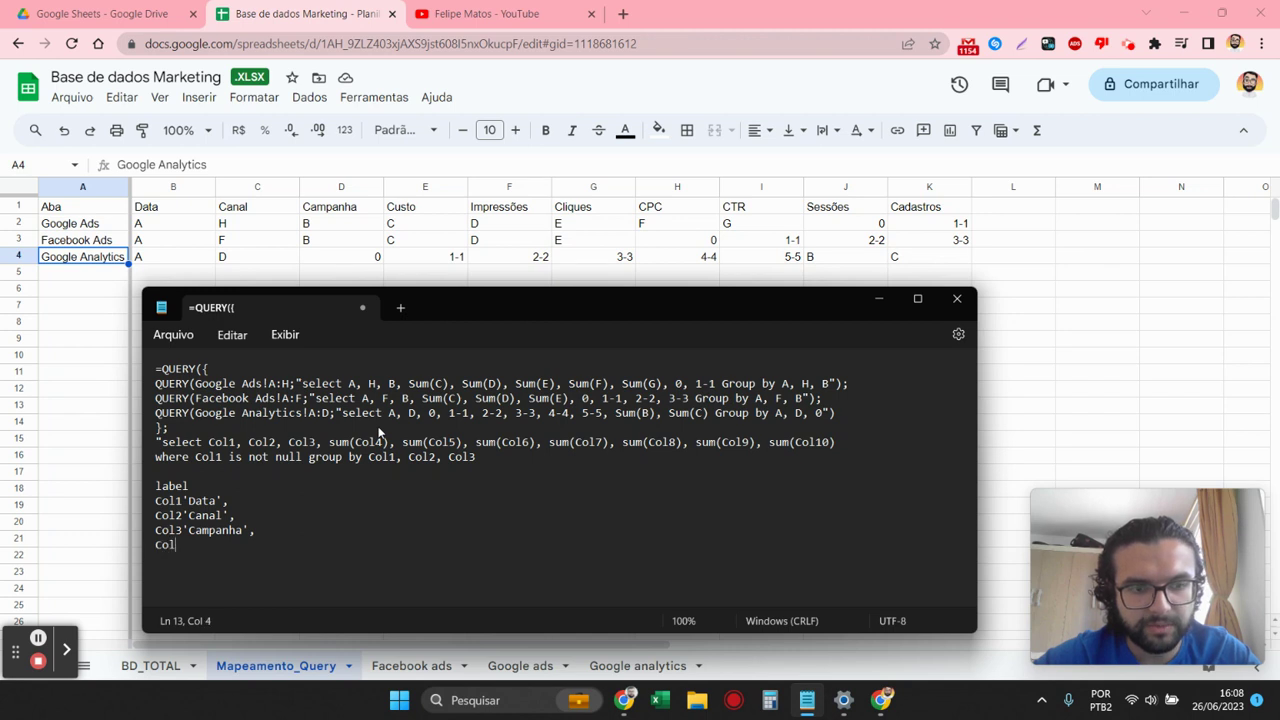
pyautogui.write("4'C")
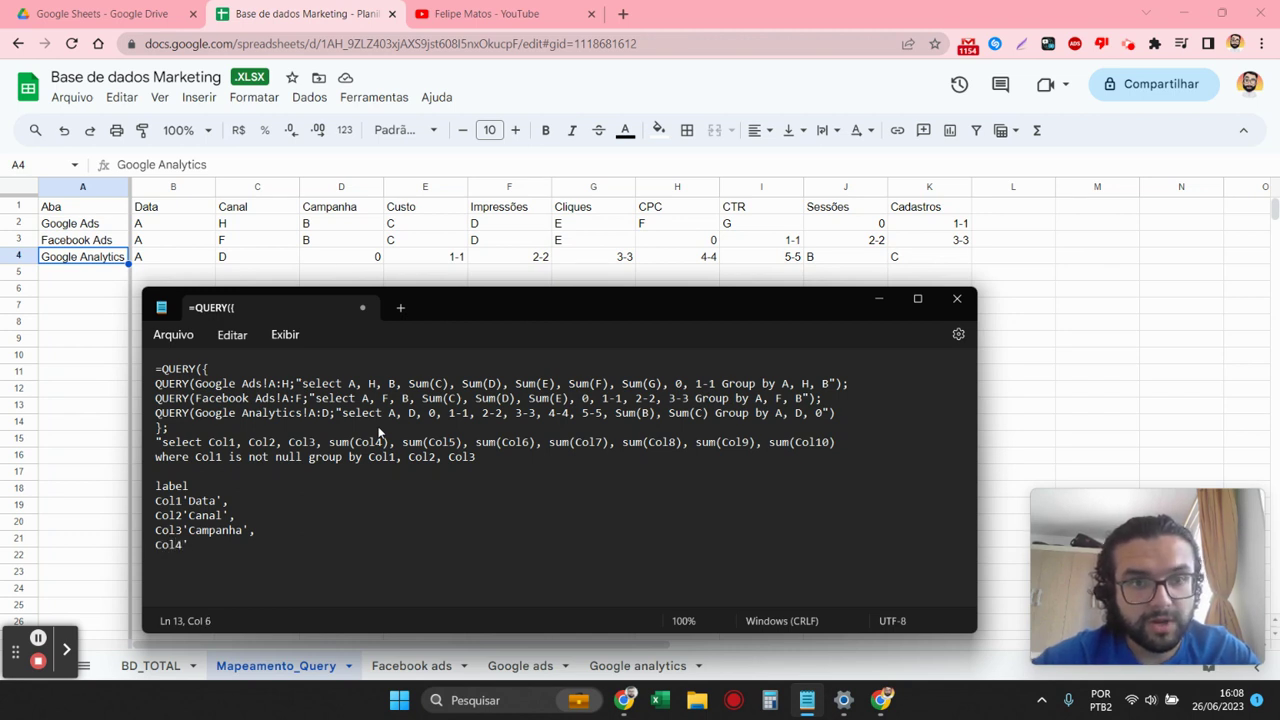
pyautogui.write('usto')
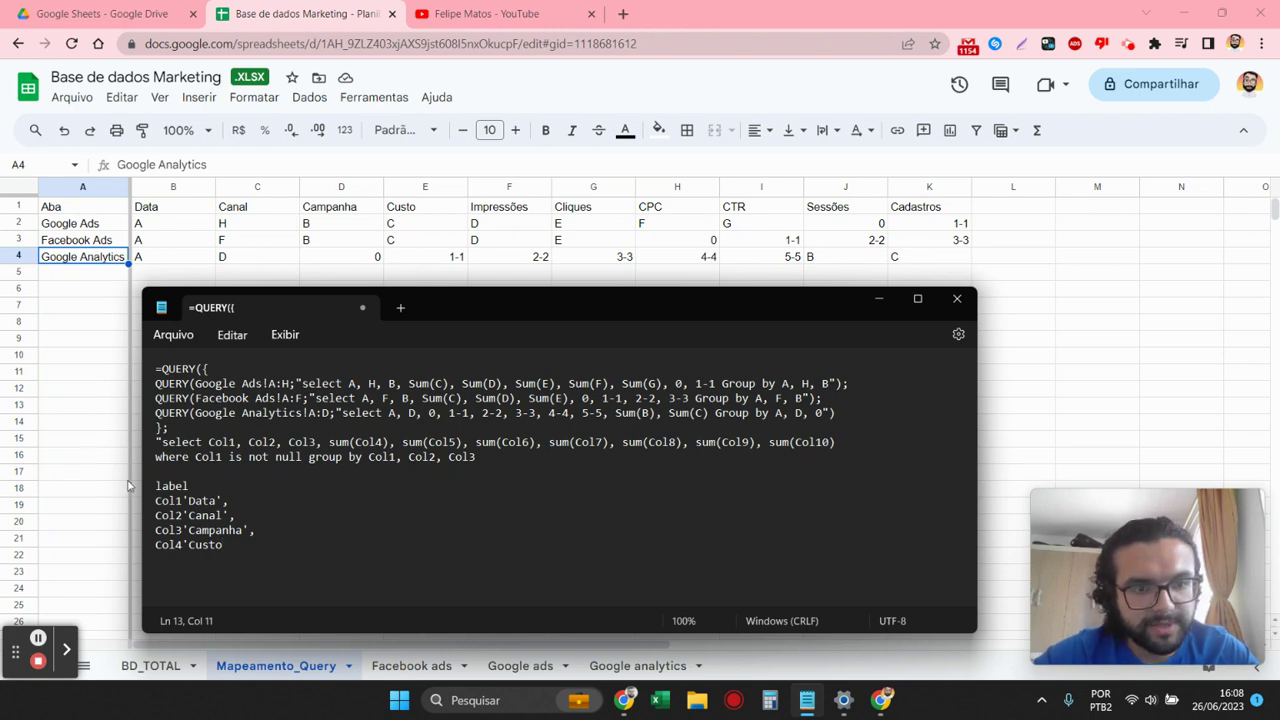
pyautogui.write('s')
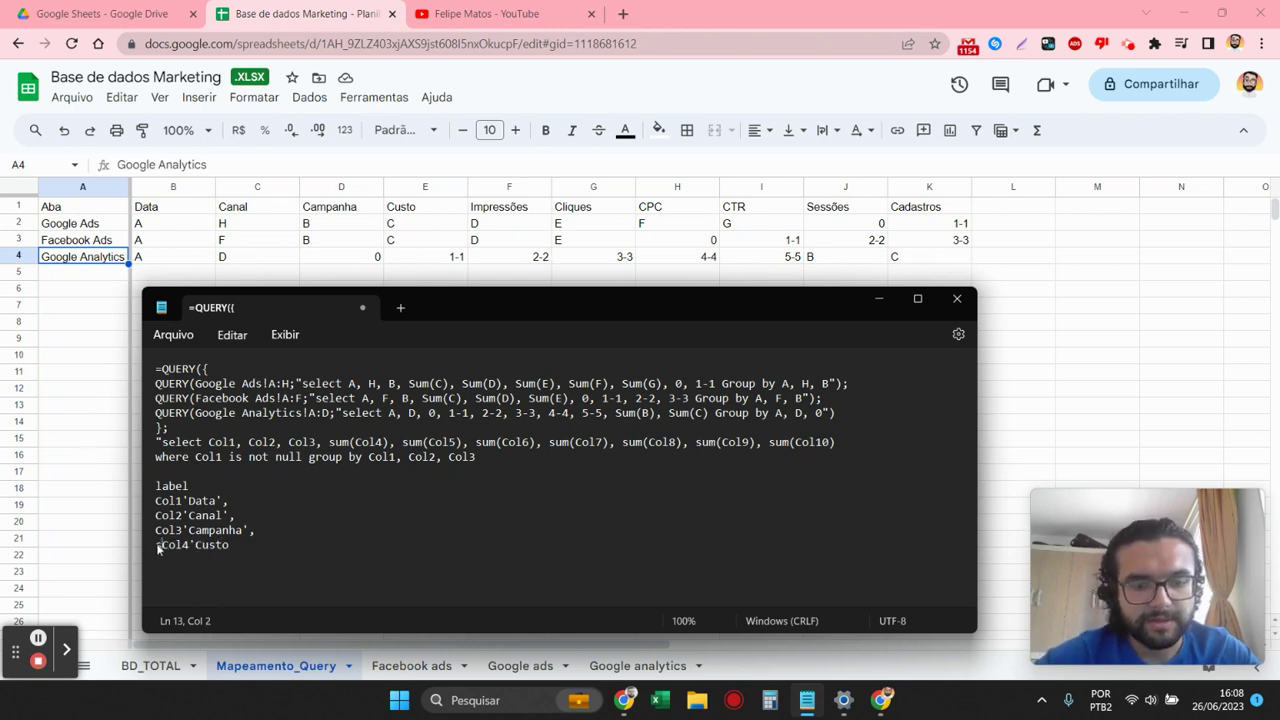
pyautogui.write('um(Col4')
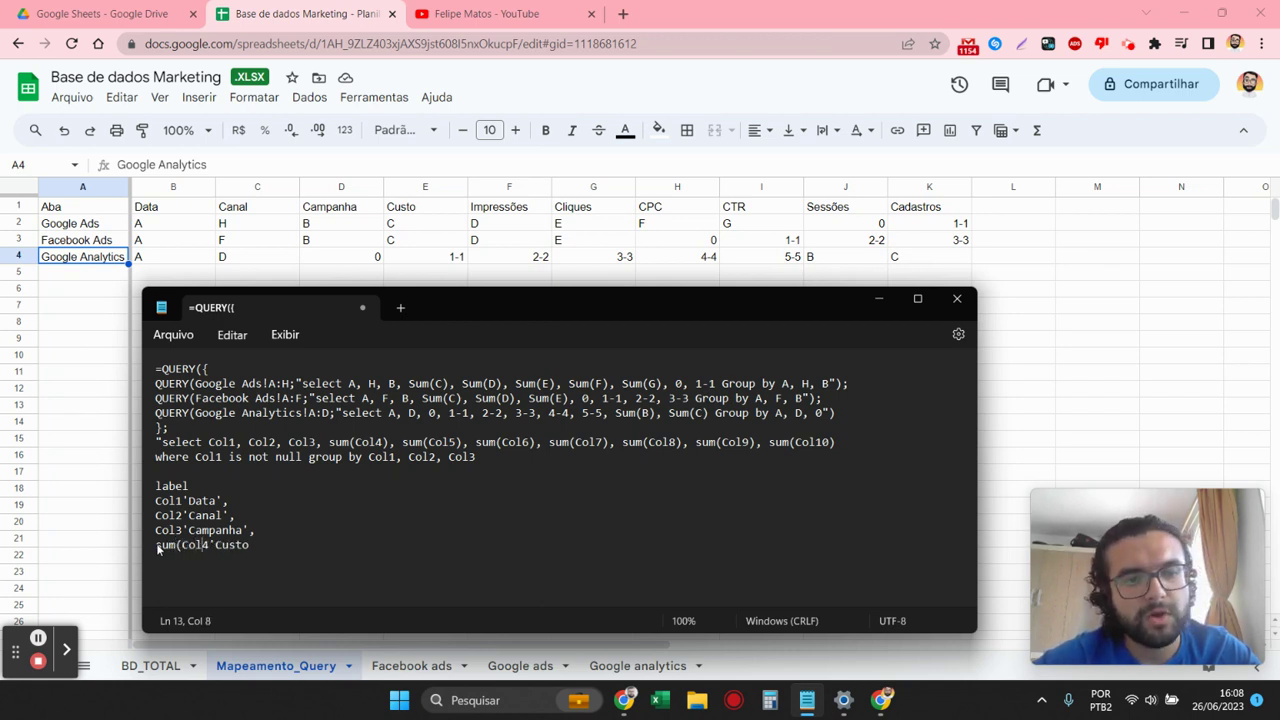
pyautogui.write(')')
pyautogui.press('Right')
pyautogui.press('Right')
pyautogui.press('Right')
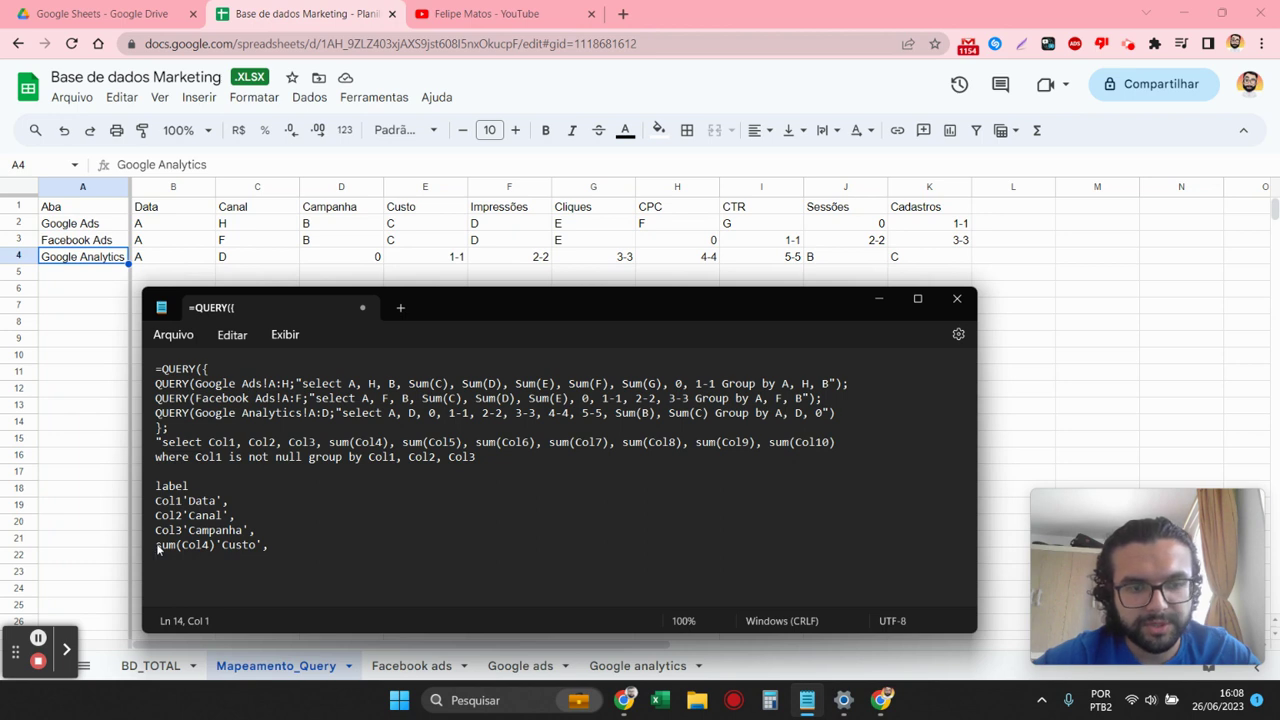
# - Duplicate the sum(Col4) 'Custo' label line and renumber the first copy to Col5
pyautogui.tripleClick(210, 545)
pyautogui.hotkey('ctrl', 'c')
pyautogui.hotkey('ctrl', 'v')
pyautogui.hotkey('ctrl', 'v')
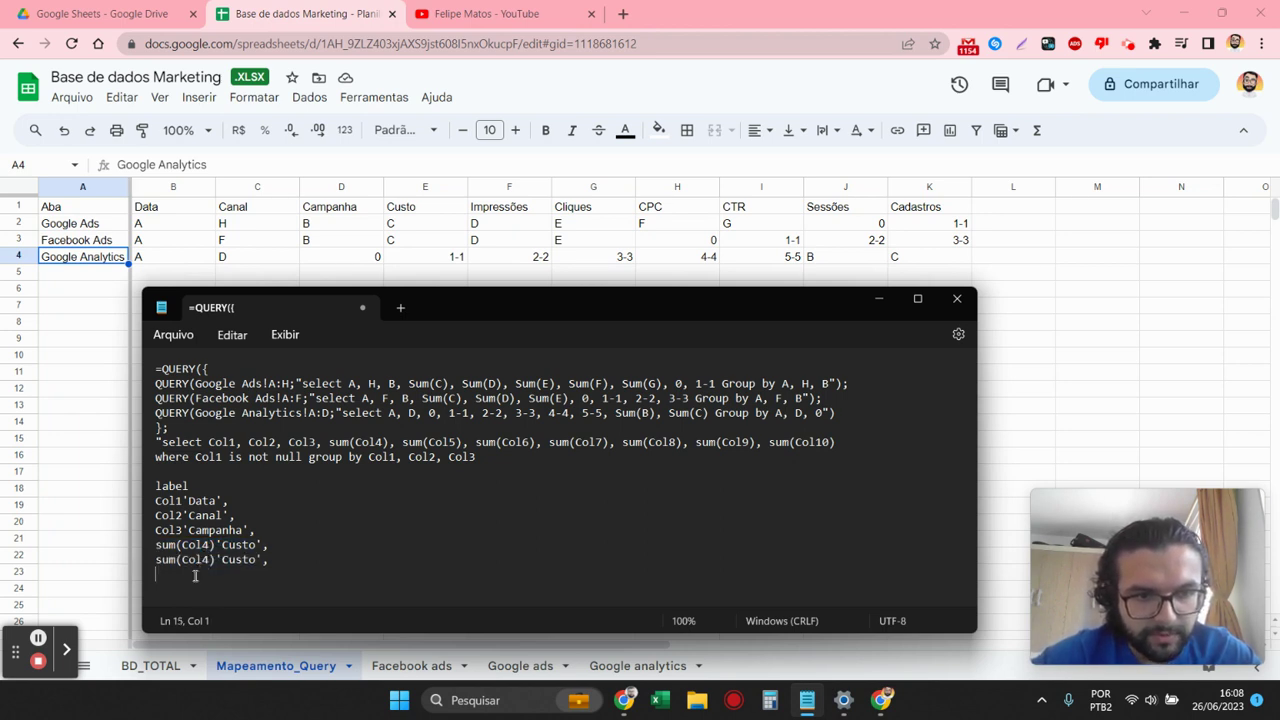
pyautogui.hotkey('ctrl', 'v')
pyautogui.hotkey('ctrl', 'v')
pyautogui.hotkey('ctrl', 'v')
pyautogui.hotkey('ctrl', 'v')
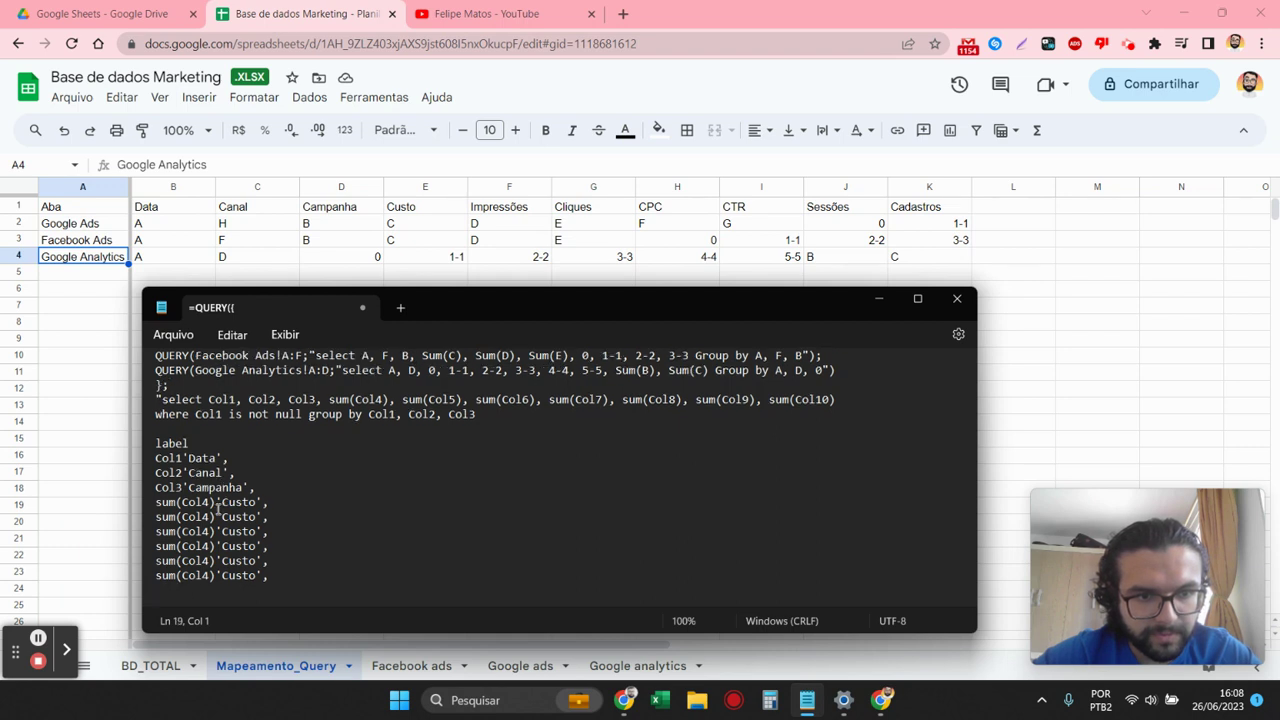
pyautogui.click(210, 516)
pyautogui.write('5')
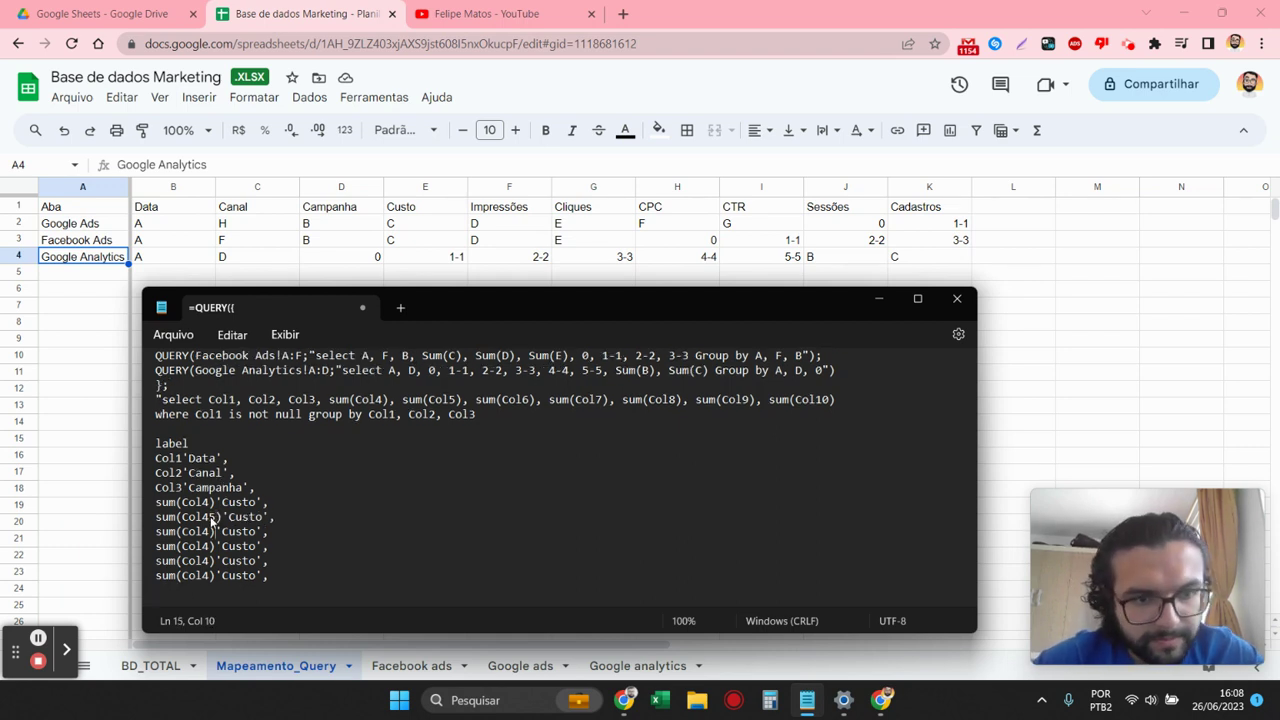
pyautogui.click(210, 516)
pyautogui.press('BackSpace')
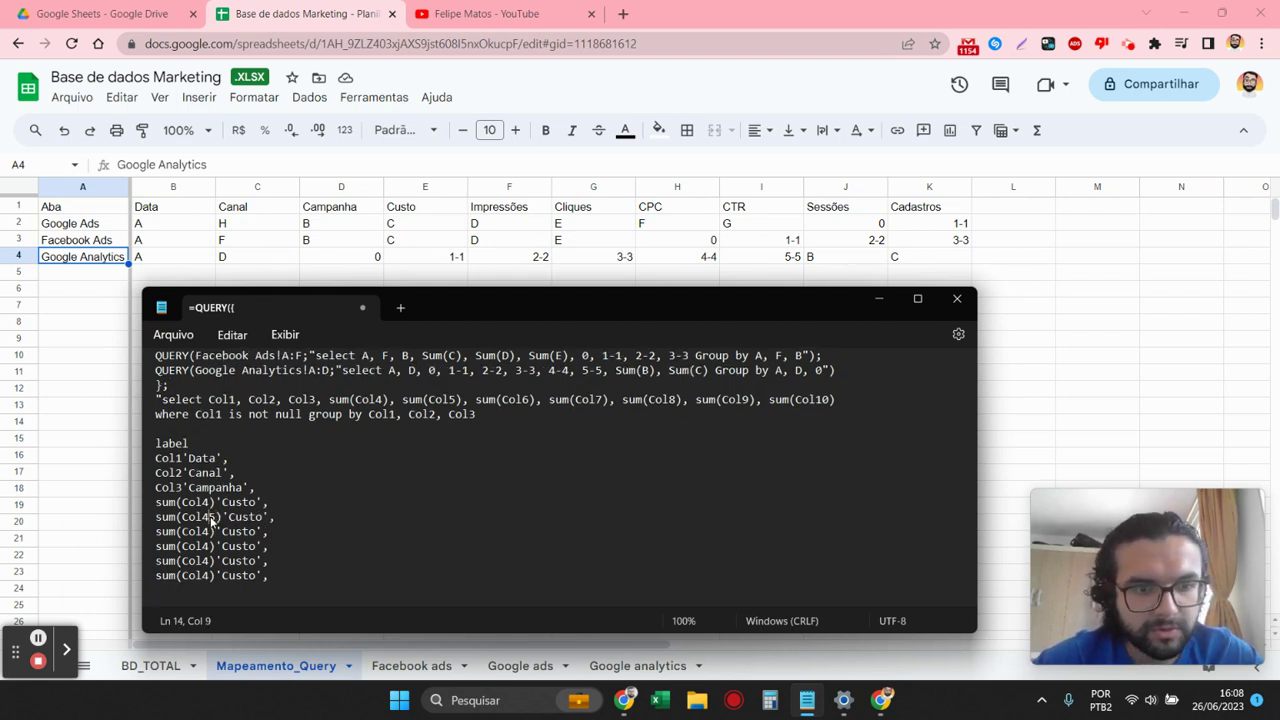
# - Renumber the remaining label copies to Col6, Col7, Col8, Col9 and Col10
pyautogui.press('BackSpace')
pyautogui.write('6')
pyautogui.press('Down')
pyautogui.press('BackSpace')
pyautogui.write('7')
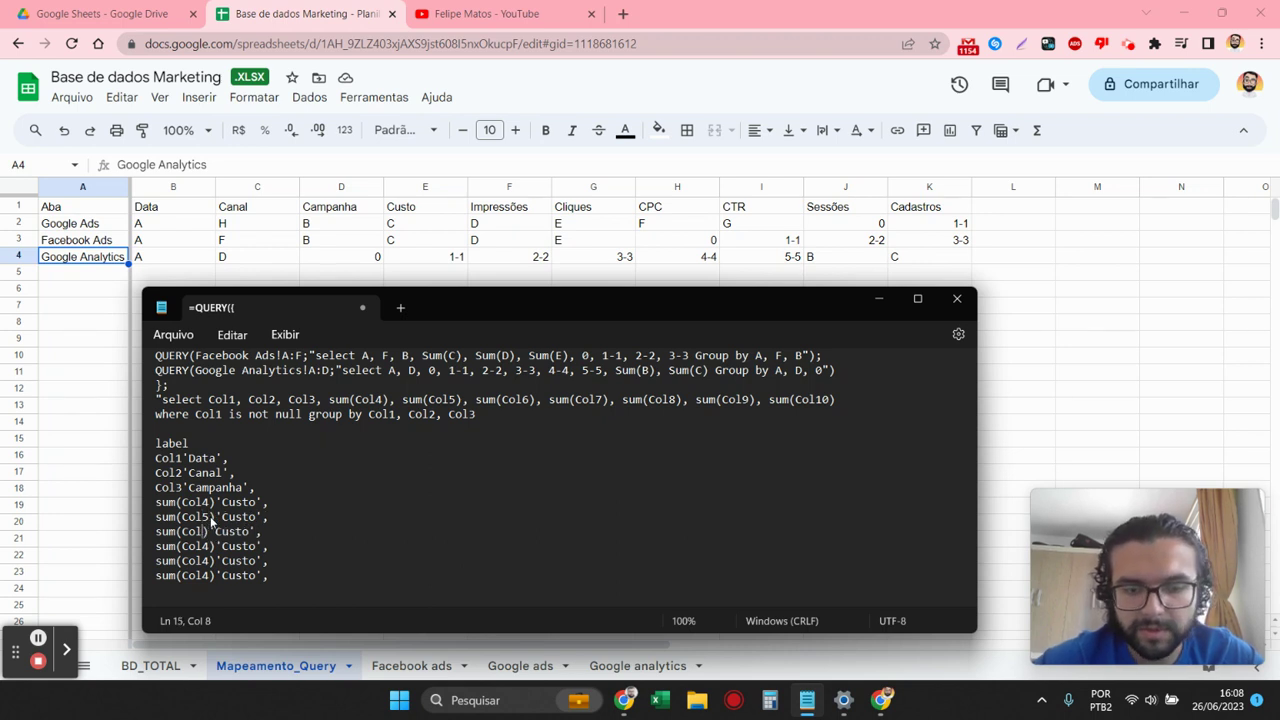
pyautogui.press('Down')
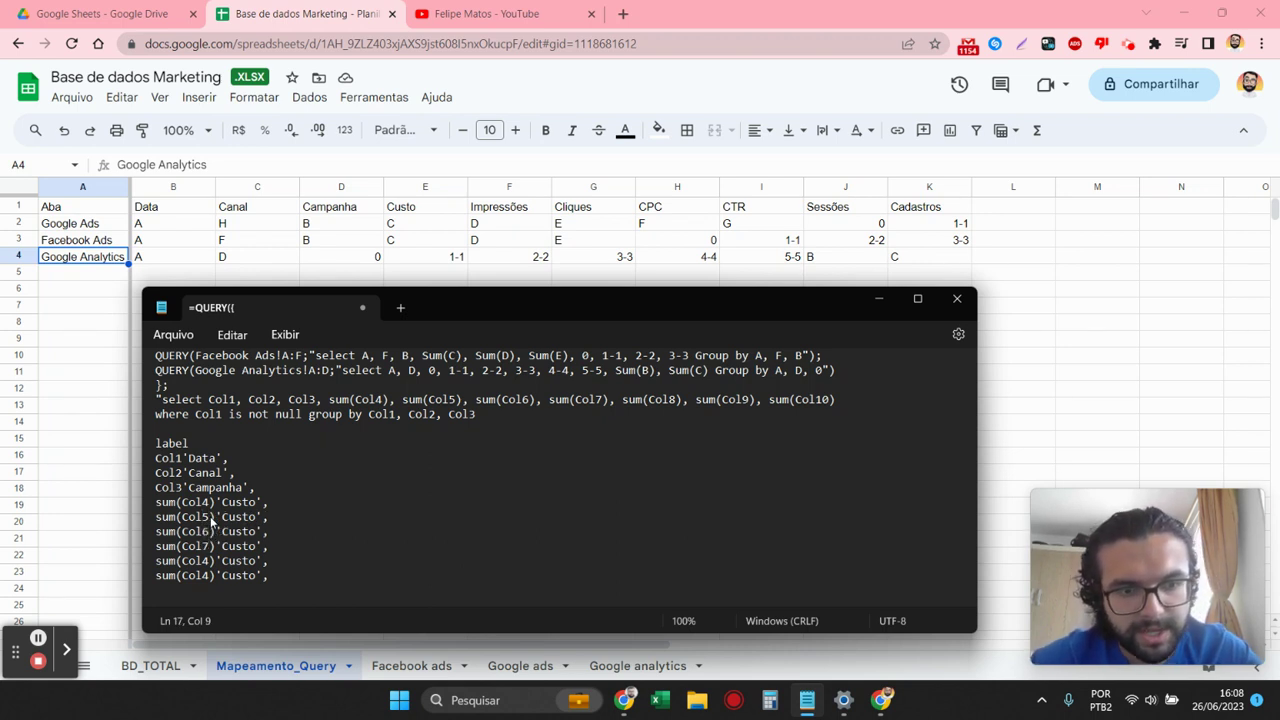
pyautogui.press('BackSpace')
pyautogui.write('8')
pyautogui.press('Down')
pyautogui.press('BackSpace')
pyautogui.write('9')
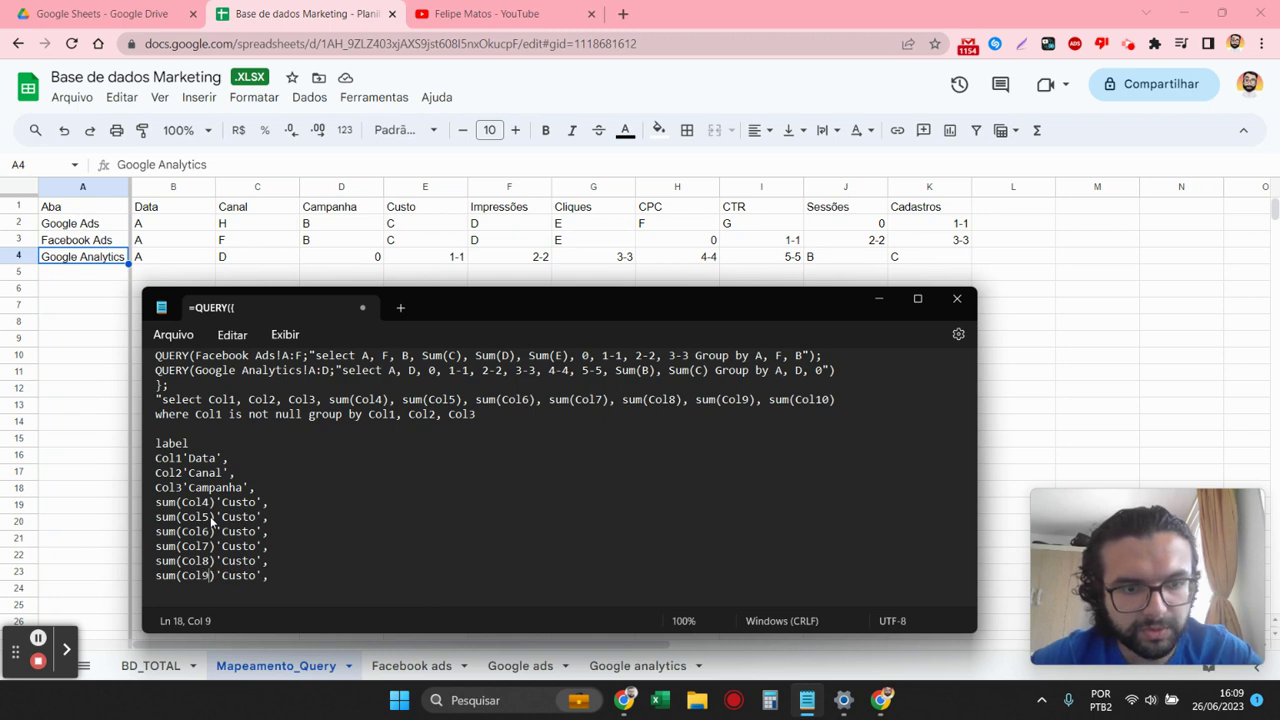
pyautogui.press('Down')
pyautogui.hotkey('ctrl', 'v')
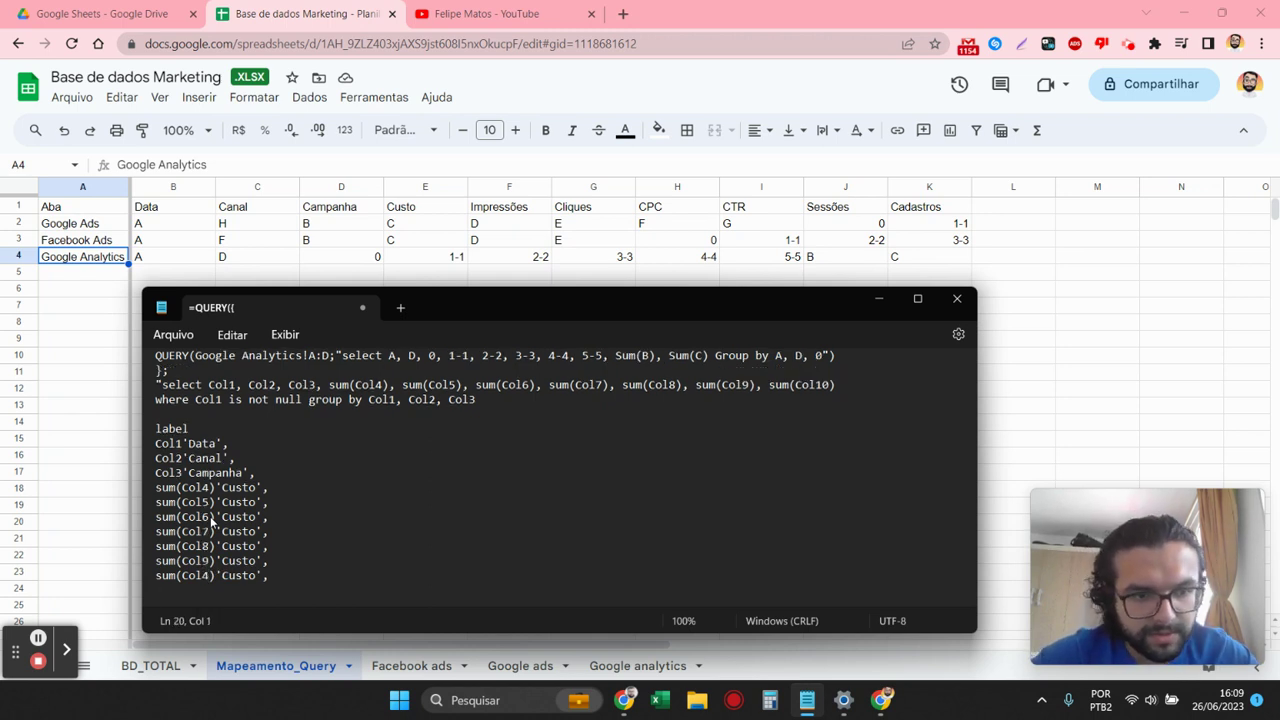
pyautogui.click(206, 575)
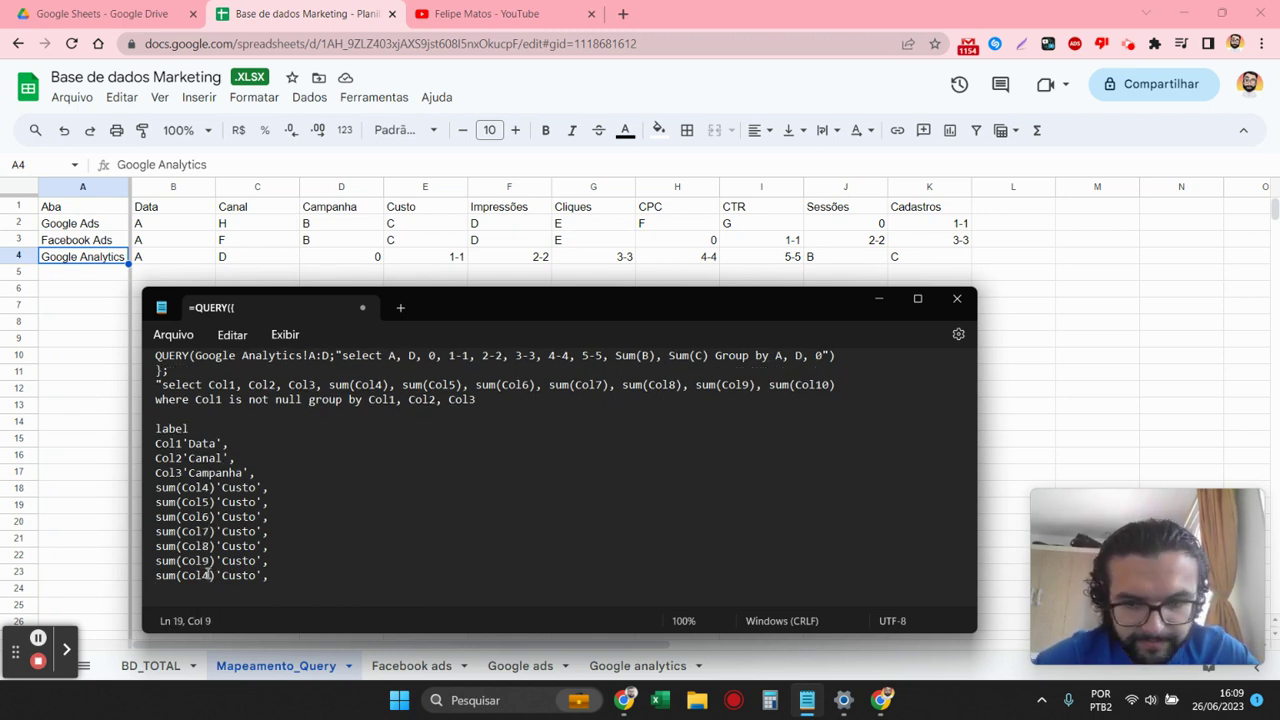
pyautogui.press('BackSpace')
pyautogui.write('10')
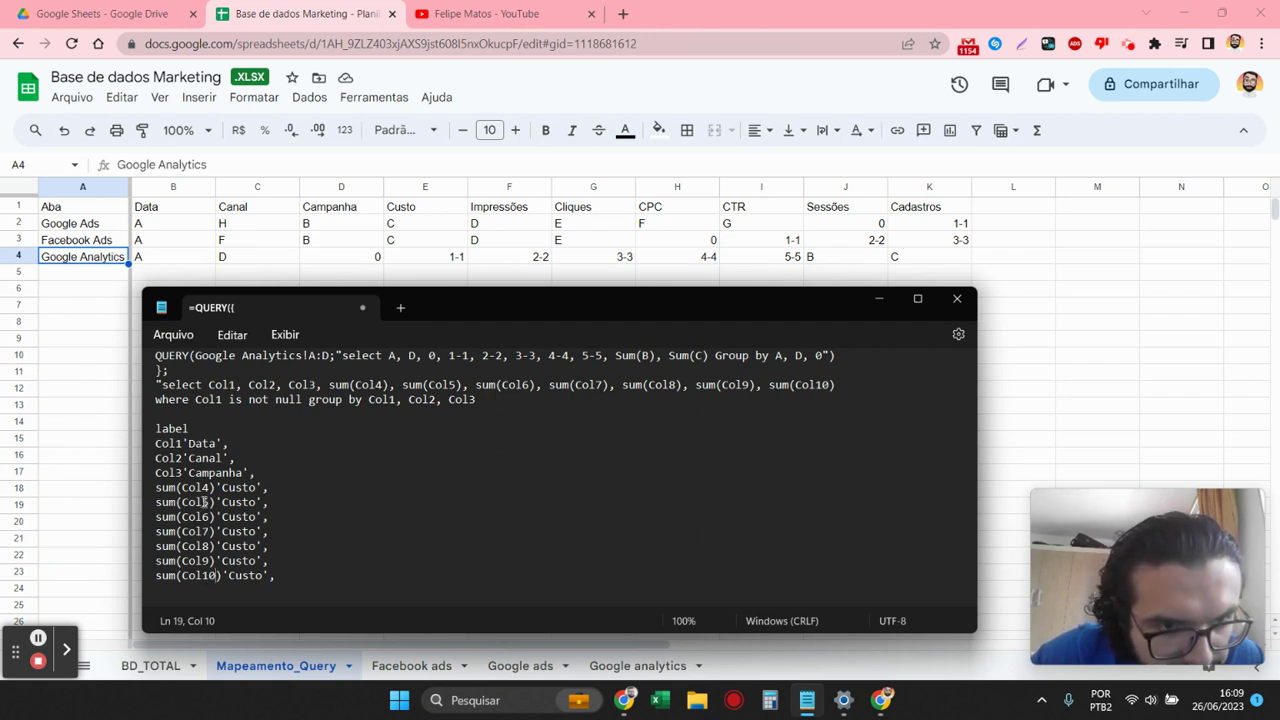
# - Close the label list with a closing quote and parenthesis on new lines
pyautogui.click(276, 576)
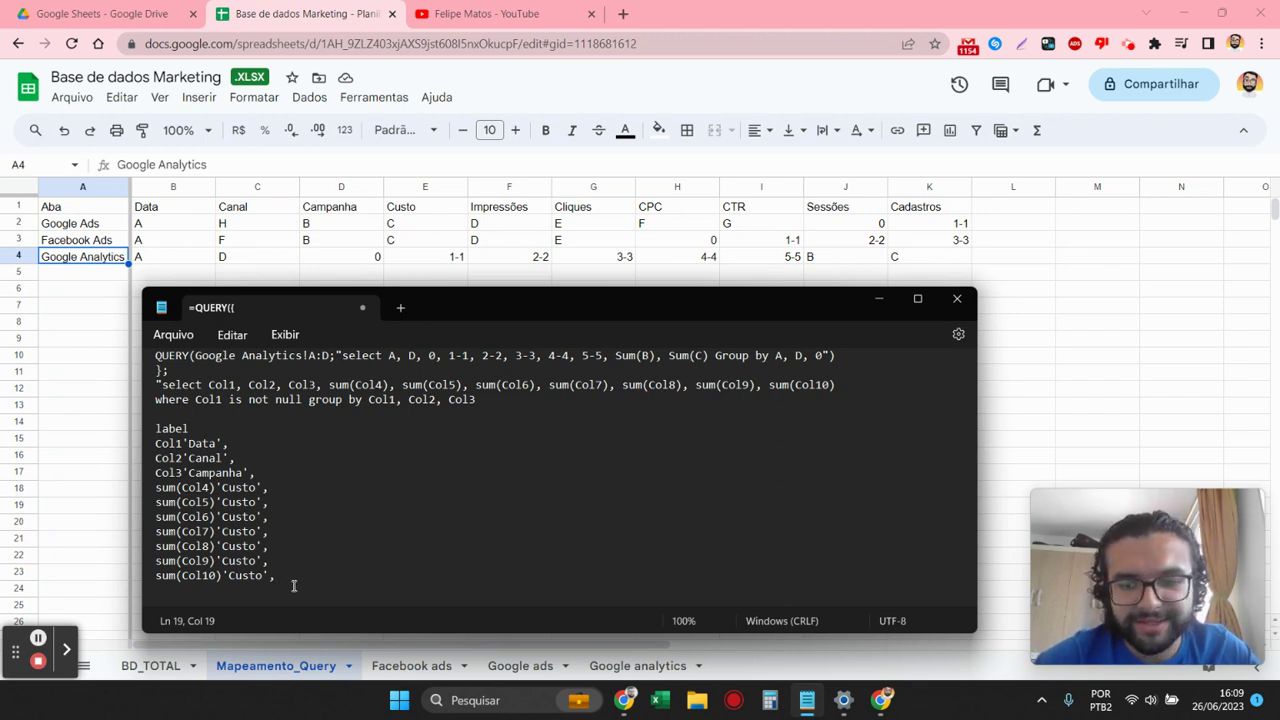
pyautogui.press('Return')
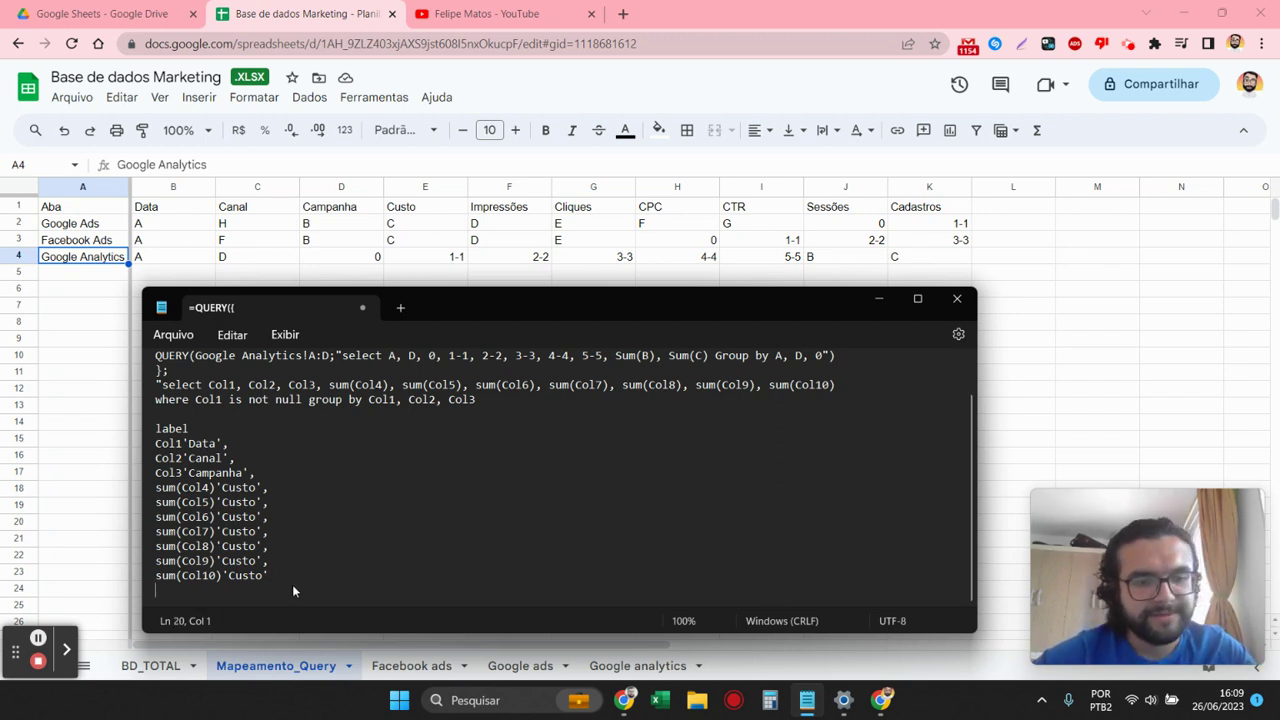
pyautogui.write('"')
pyautogui.press('Return')
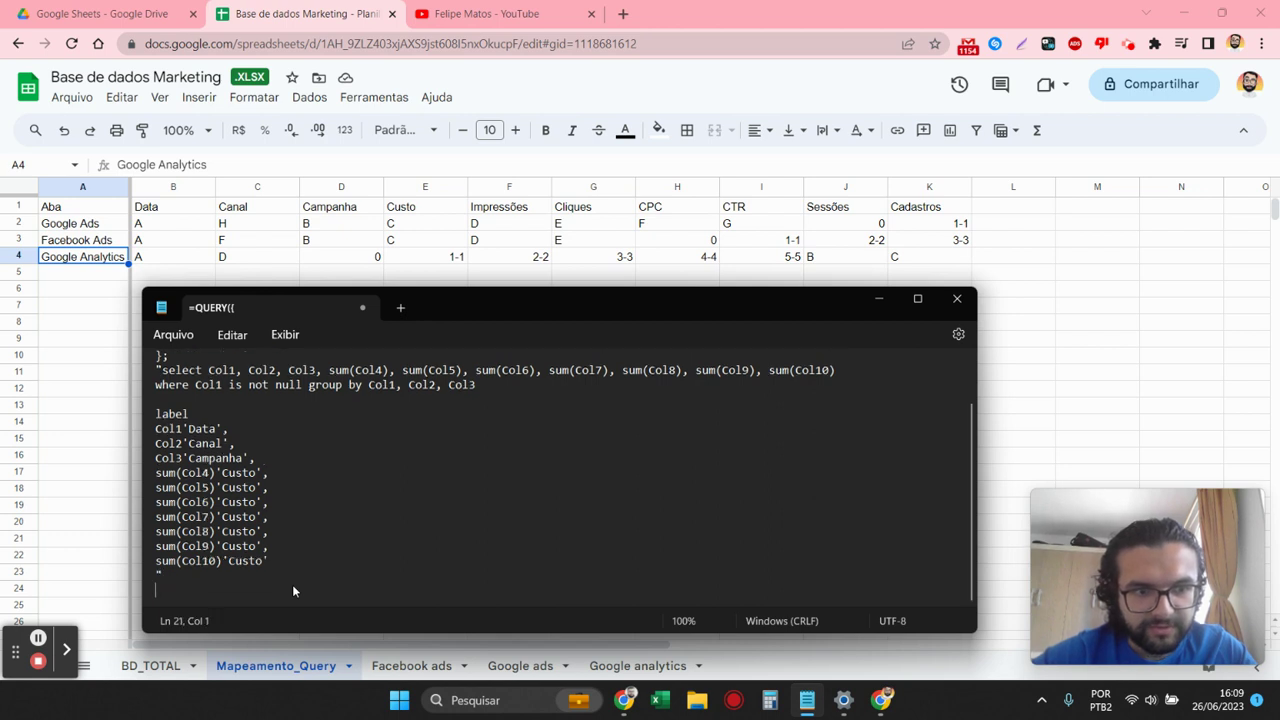
pyautogui.press('Up')
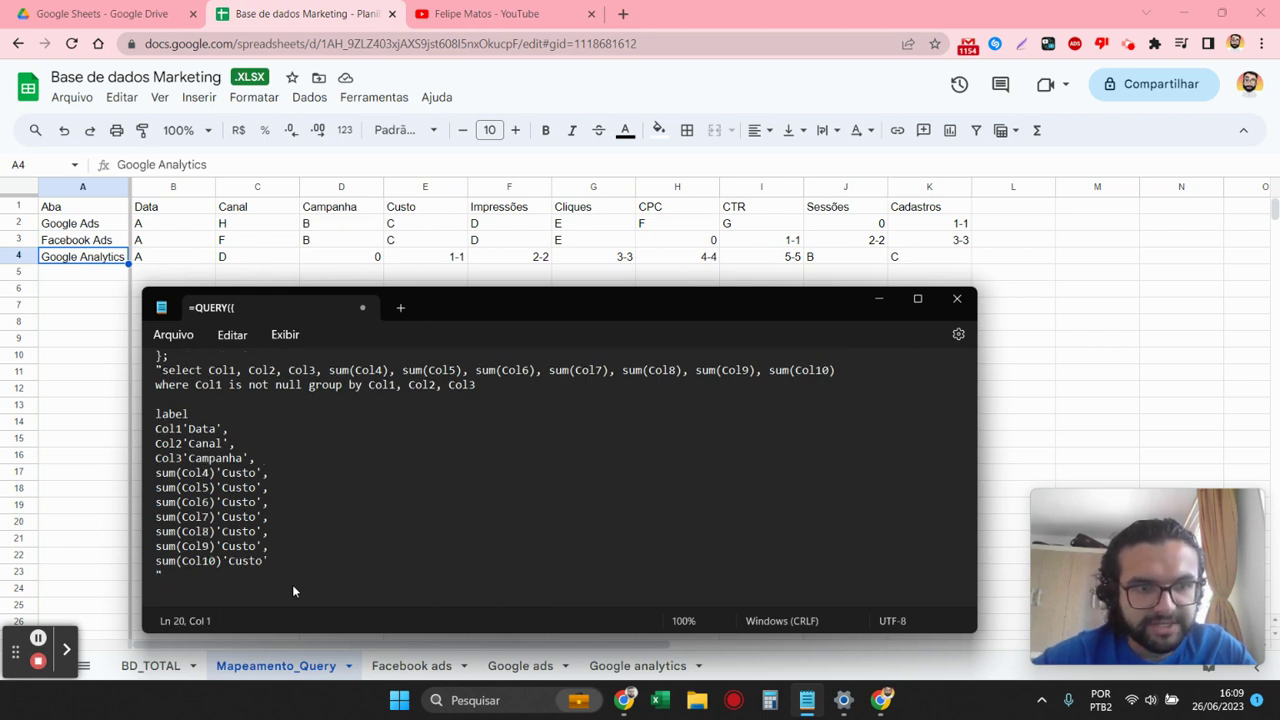
pyautogui.press('Up')
pyautogui.press('Down')
pyautogui.press('Down')
pyautogui.write(')')
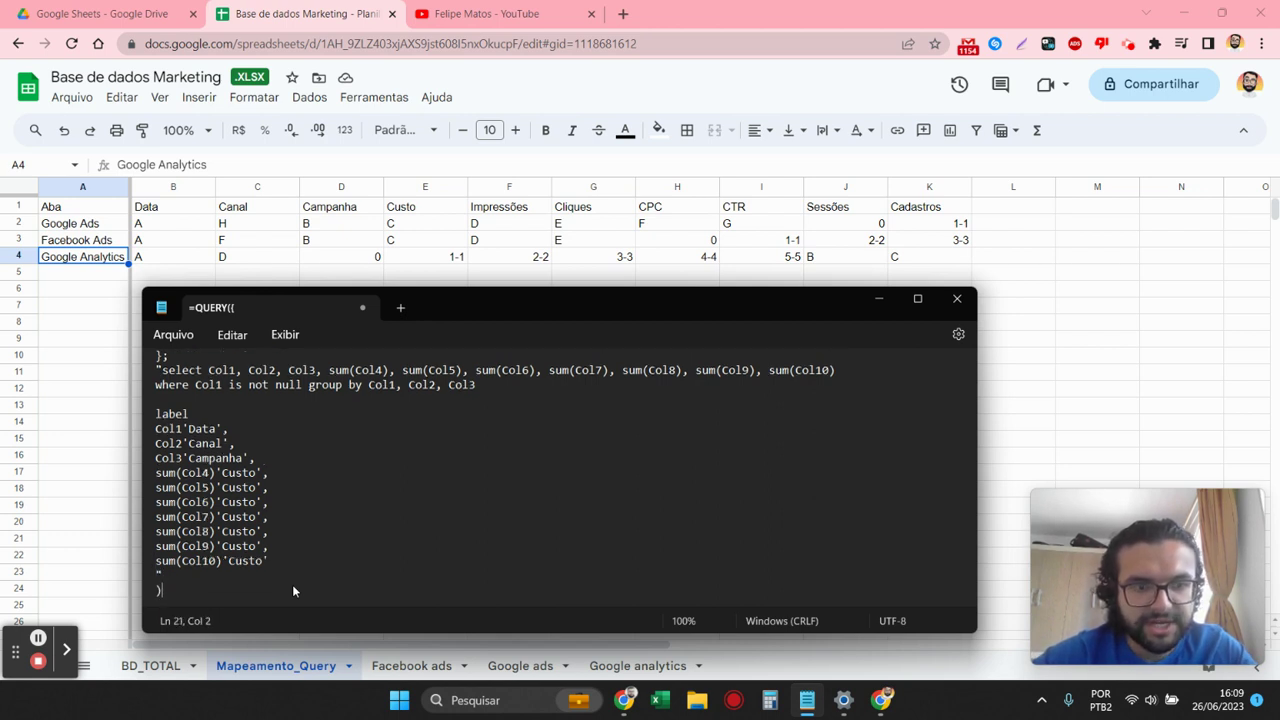
# - Rename the Col5, Col6 and Col7 labels to Impressões, Cliques and CPC
pyautogui.doubleClick(232, 487)
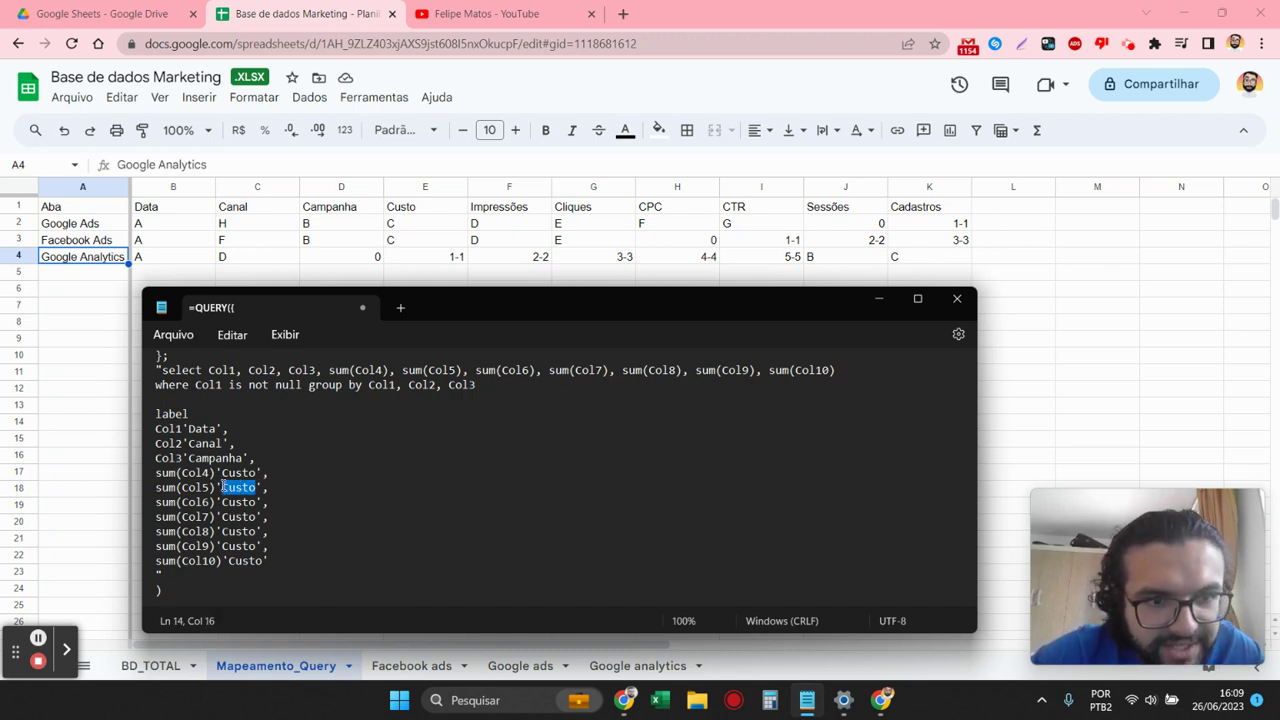
pyautogui.write('I')
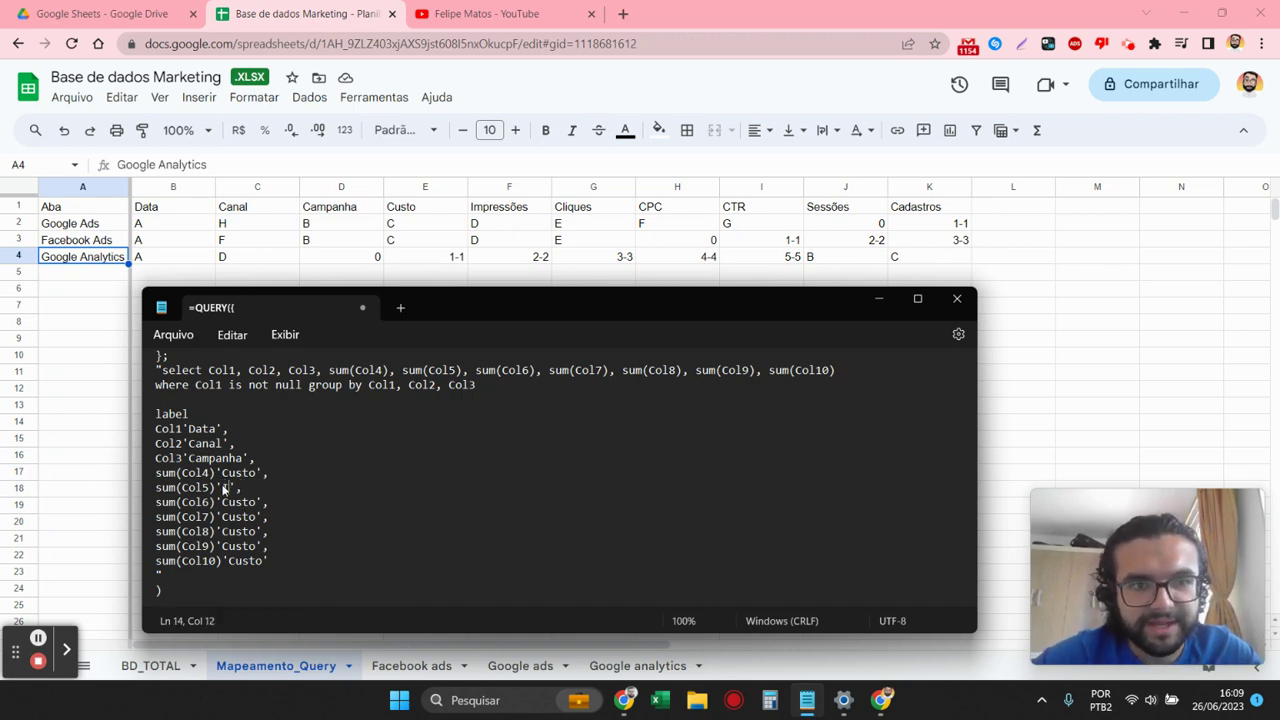
pyautogui.write('mpressões')
pyautogui.press('Down')
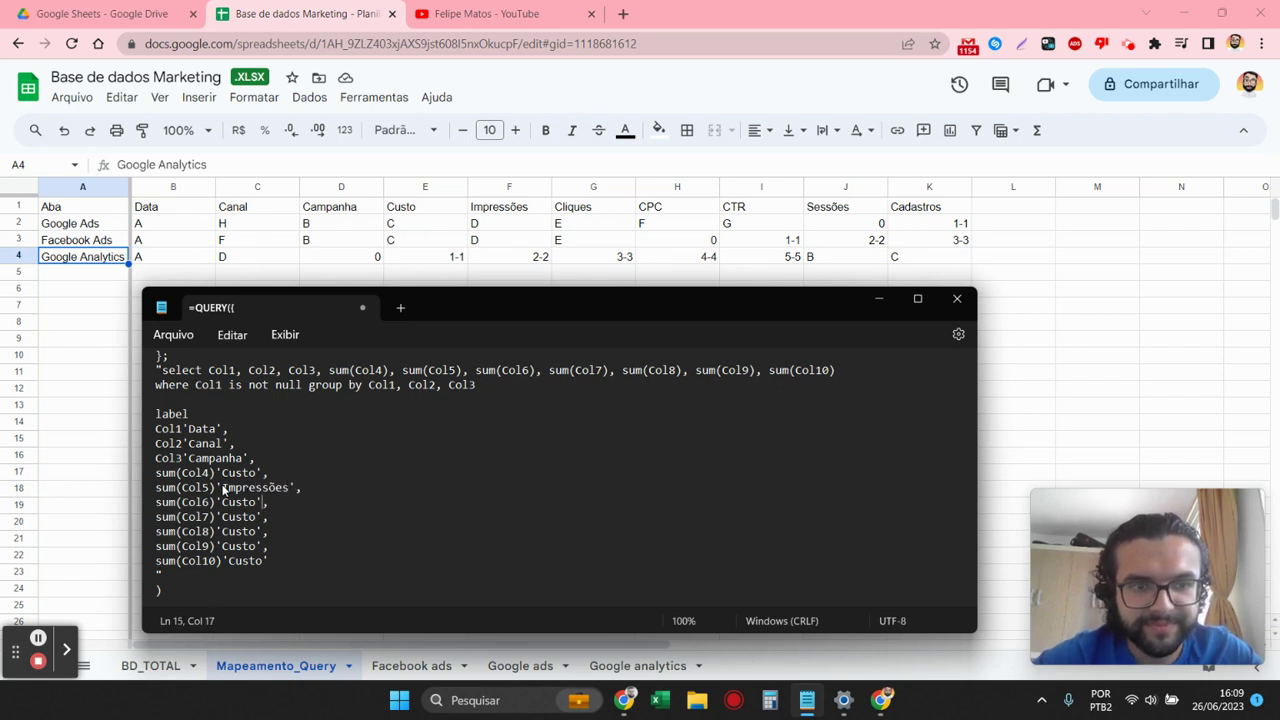
pyautogui.press('Left')
pyautogui.press('Left')
pyautogui.press('Left')
pyautogui.press('BackSpace')
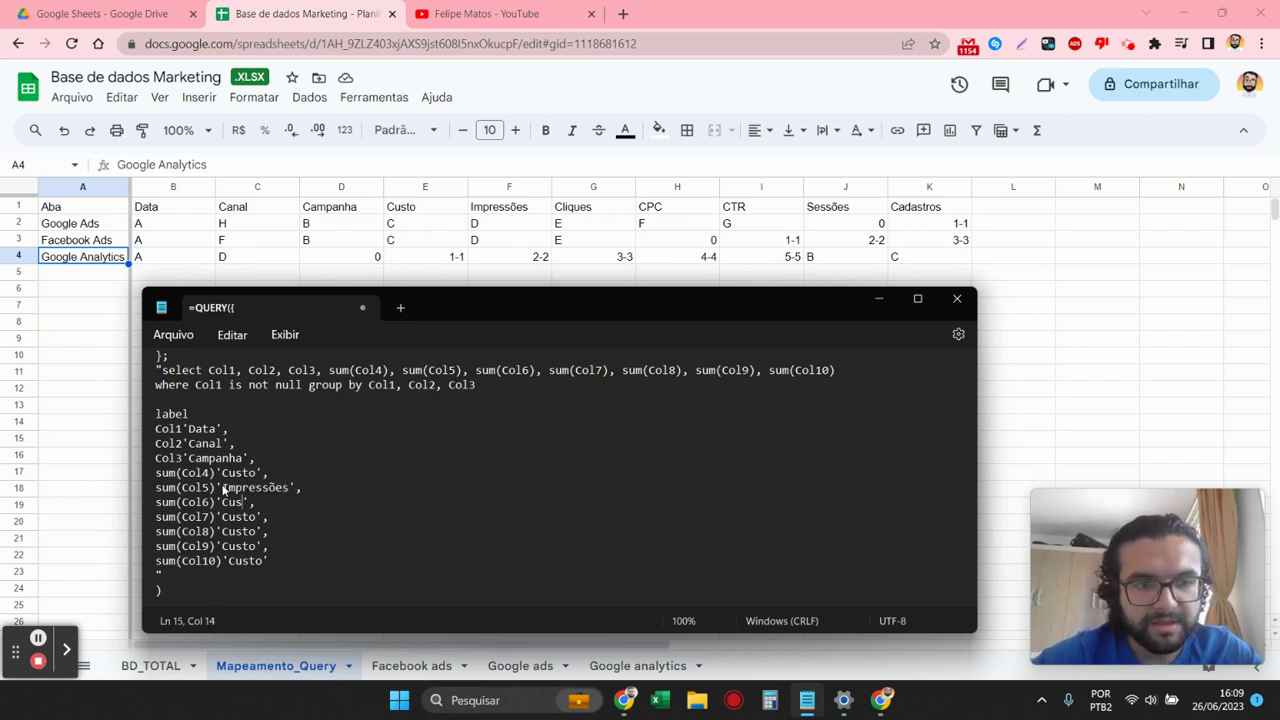
pyautogui.press('BackSpace')
pyautogui.press('BackSpace')
pyautogui.write('ues')
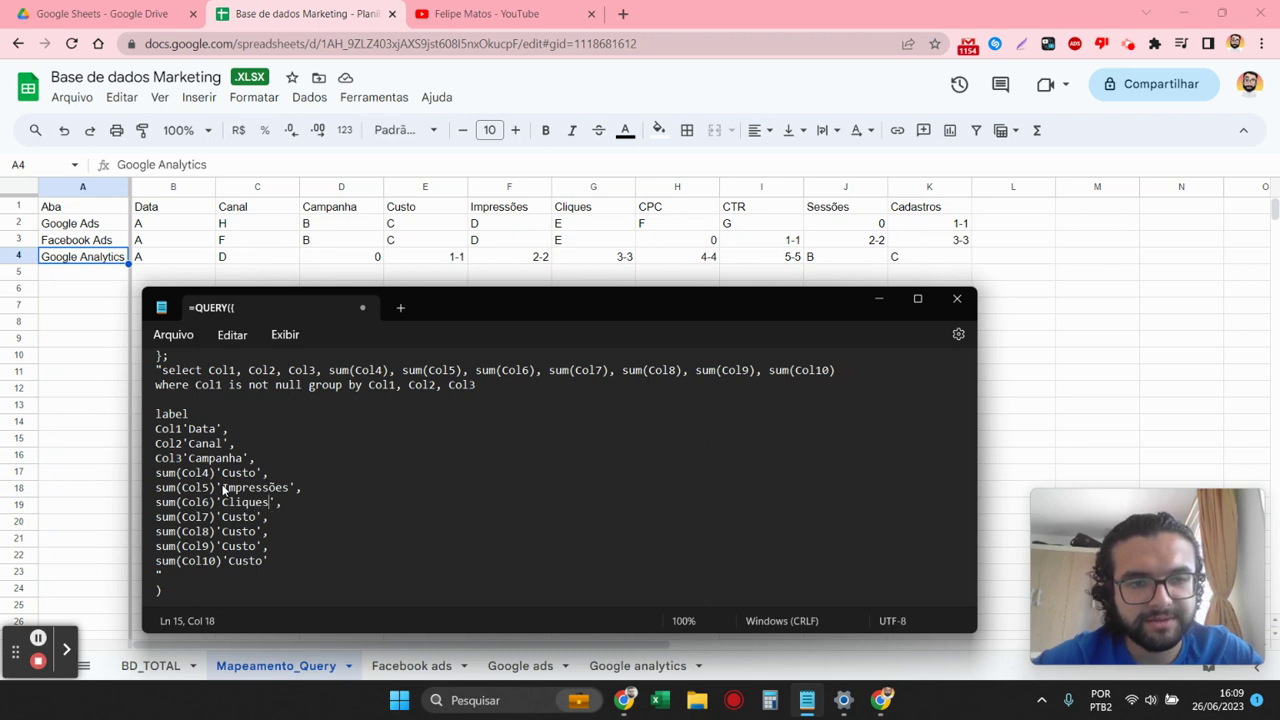
pyautogui.press('Down')
pyautogui.press('Left')
pyautogui.press('BackSpace')
pyautogui.press('BackSpace')
pyautogui.press('BackSpace')
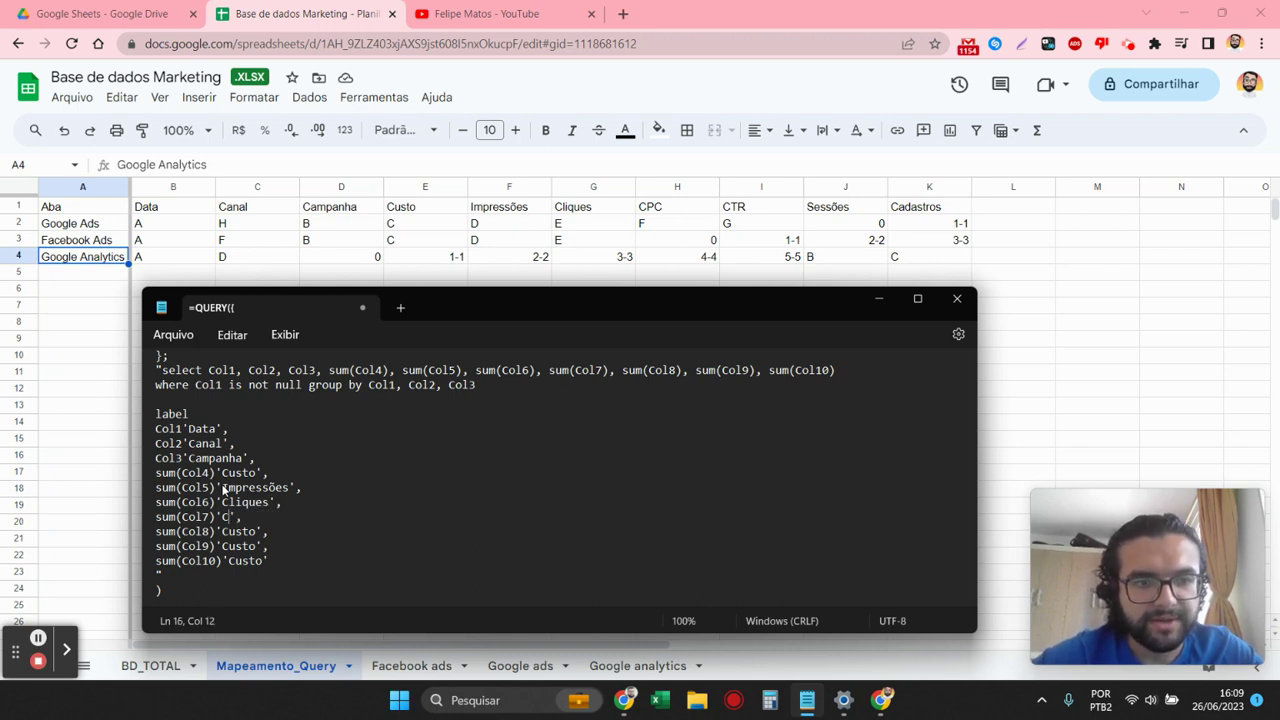
# - Rename the Col8, Col9 and Col10 labels to CTR, Sessões and Cadastros
pyautogui.press('Down')
pyautogui.press('Right')
pyautogui.press('Right')
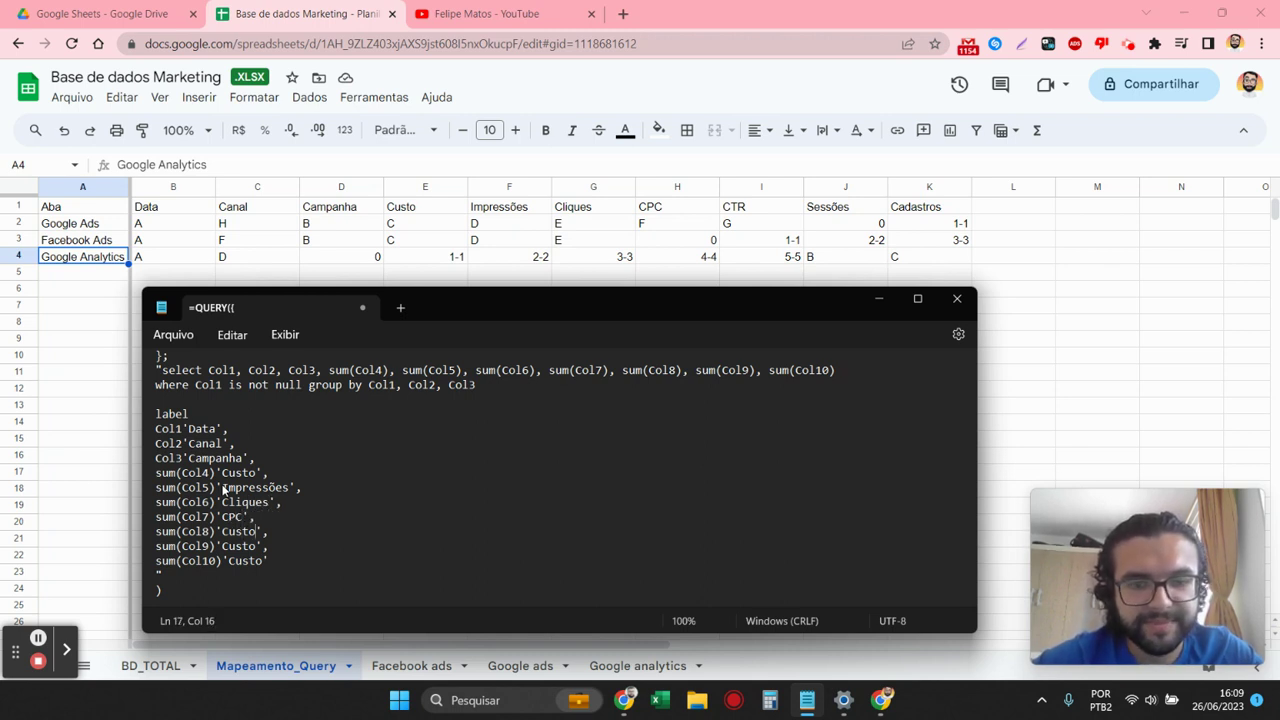
pyautogui.press('BackSpace')
pyautogui.press('BackSpace')
pyautogui.press('BackSpace')
pyautogui.press('BackSpace')
pyautogui.write('TR')
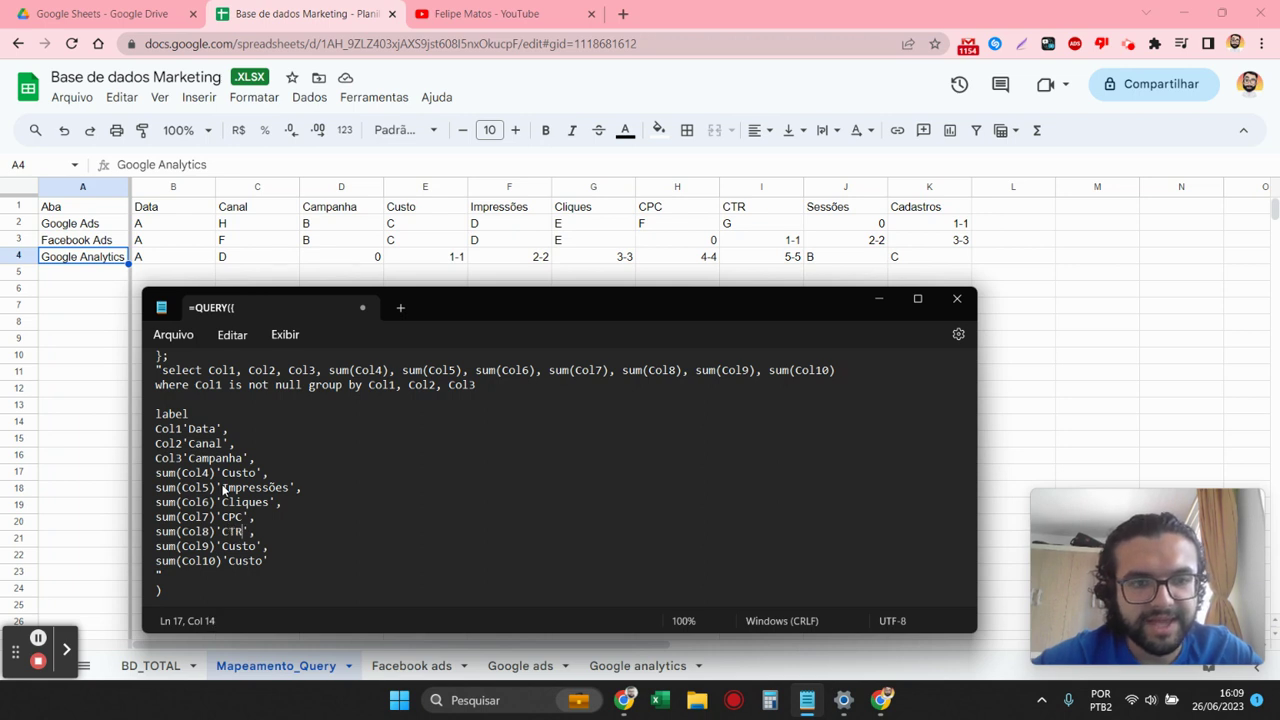
pyautogui.press('Down')
pyautogui.press('Right')
pyautogui.press('Right')
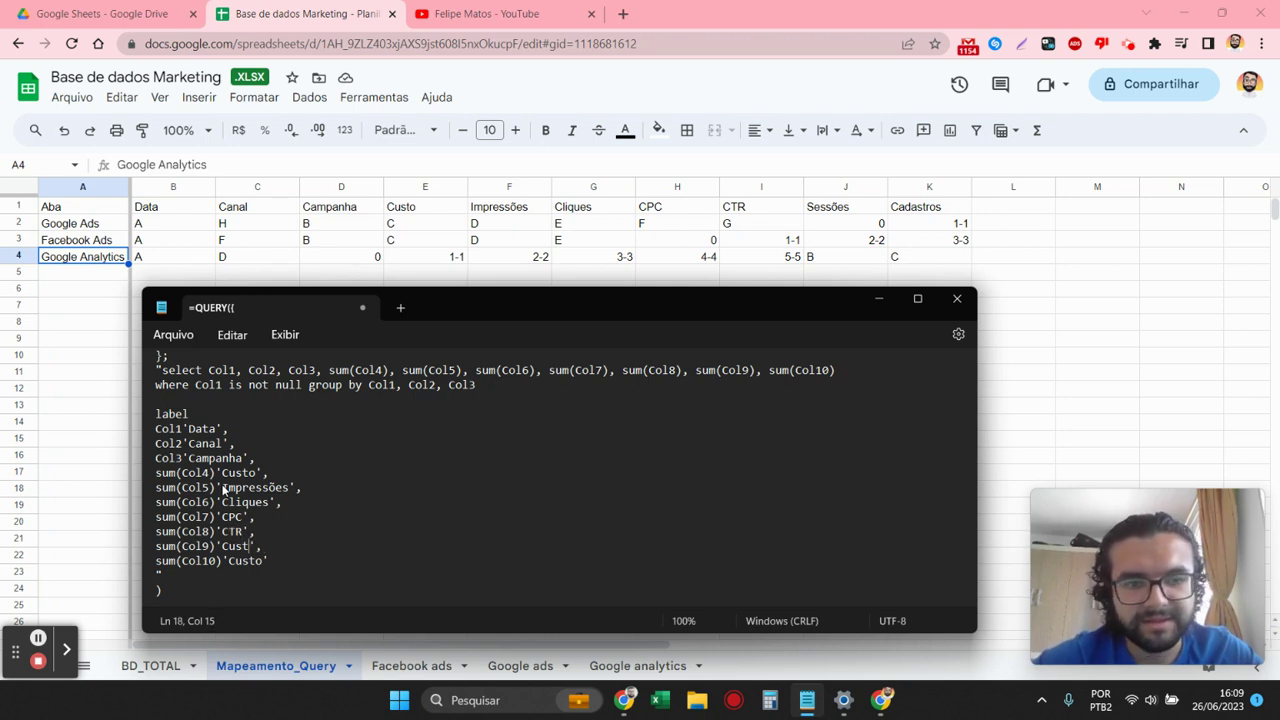
pyautogui.press('BackSpace')
pyautogui.press('BackSpace')
pyautogui.press('BackSpace')
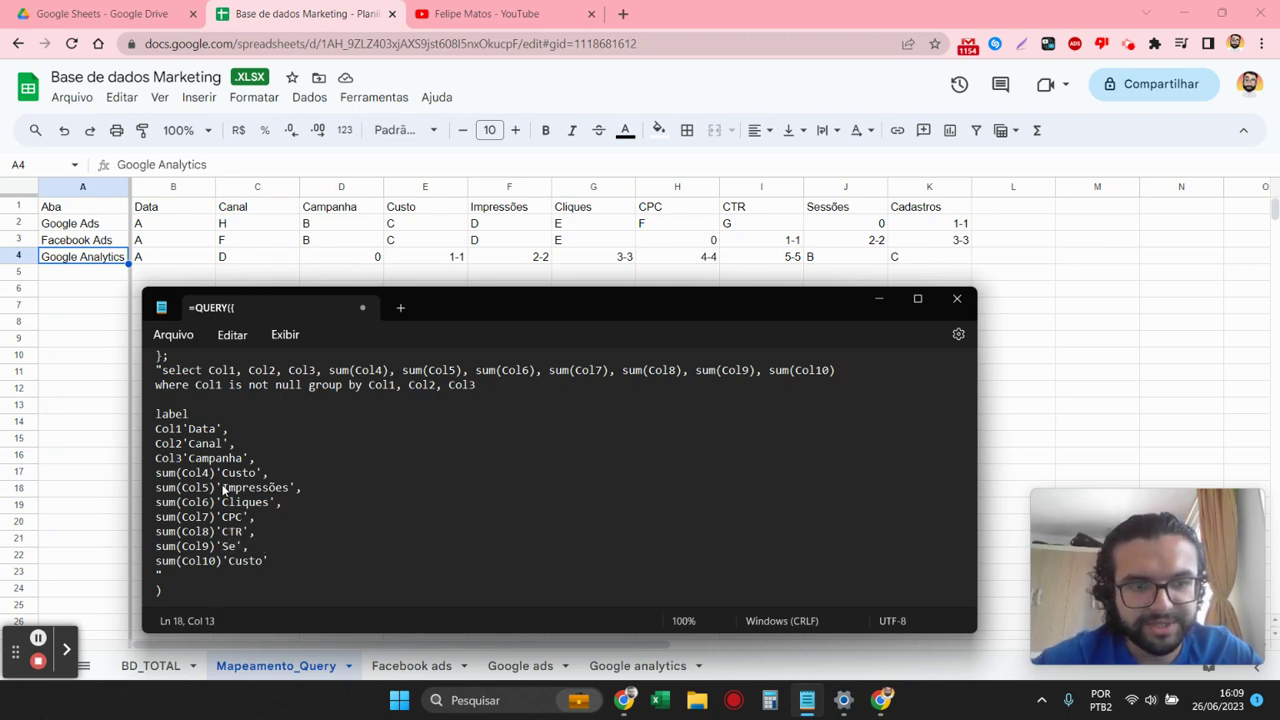
pyautogui.write('ões')
pyautogui.press('Down')
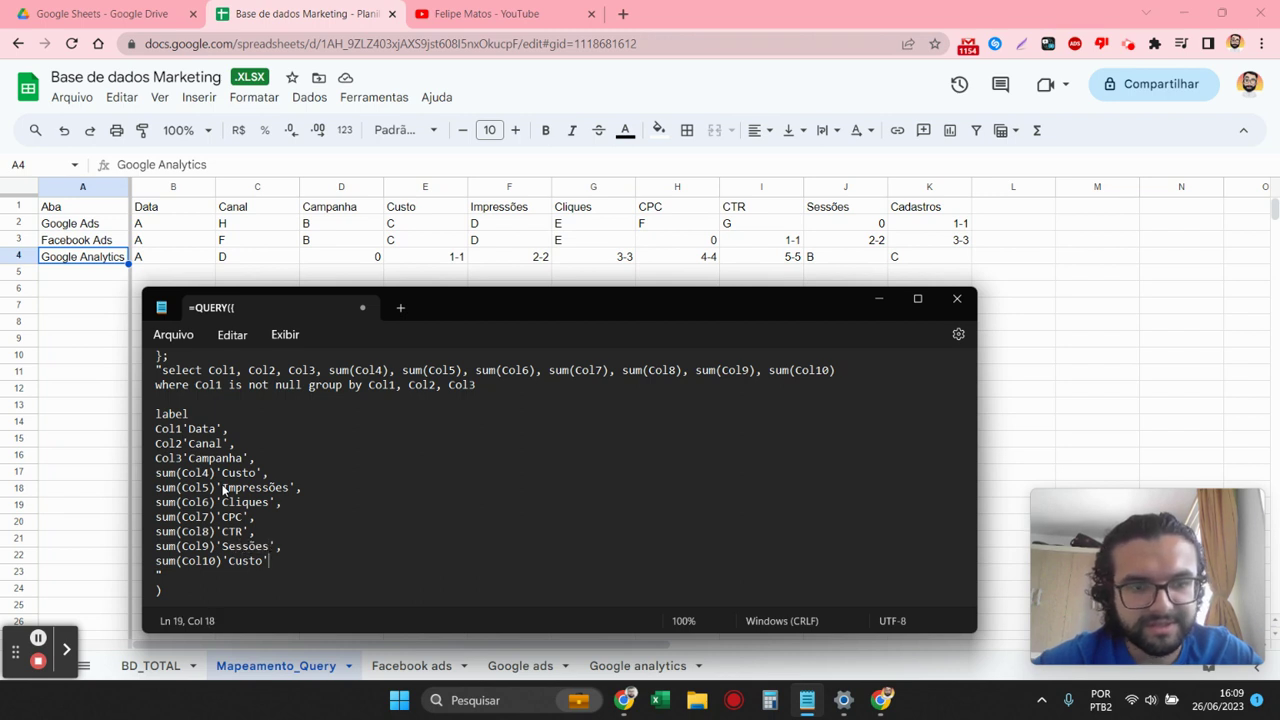
pyautogui.press('BackSpace')
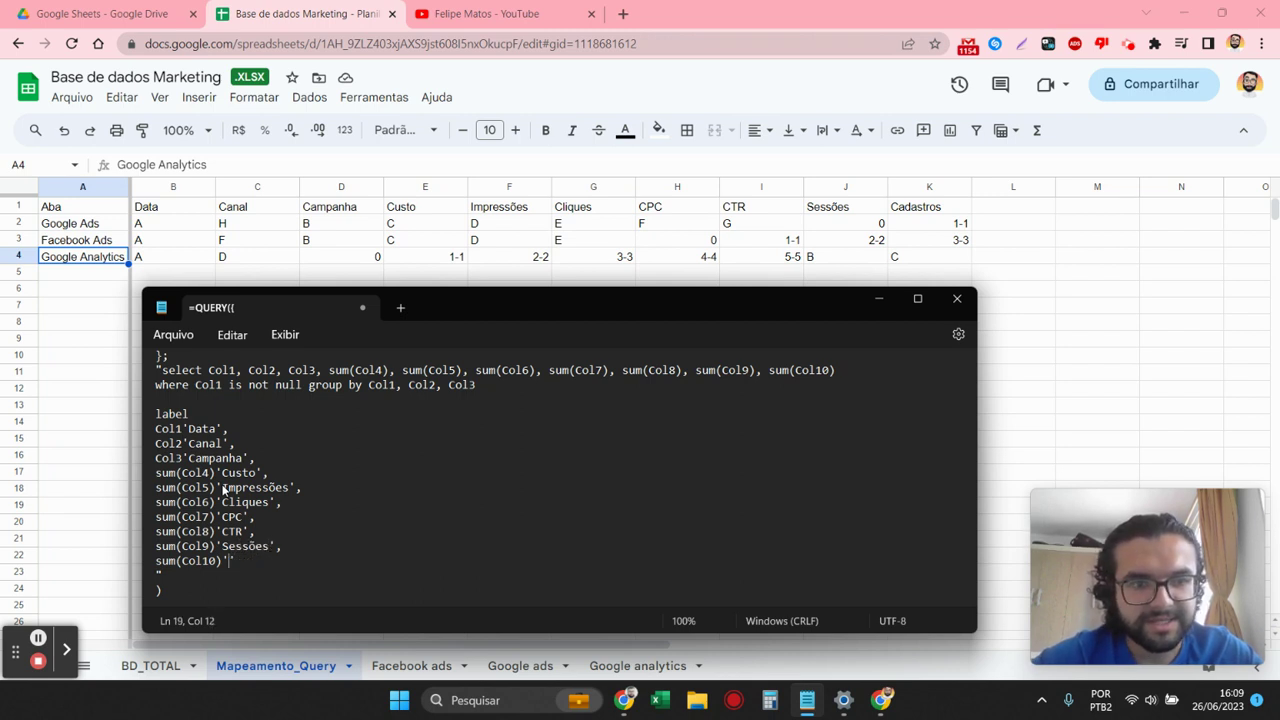
pyautogui.write('adastros')
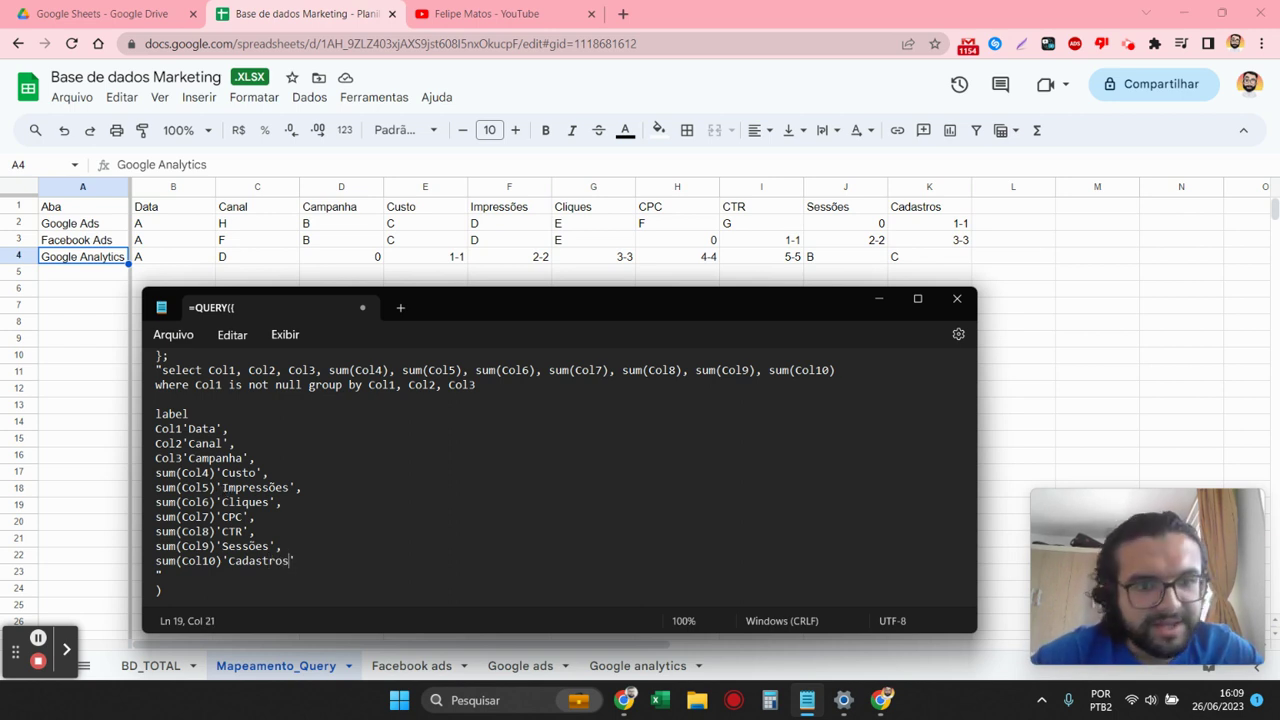
pyautogui.click(272, 533)
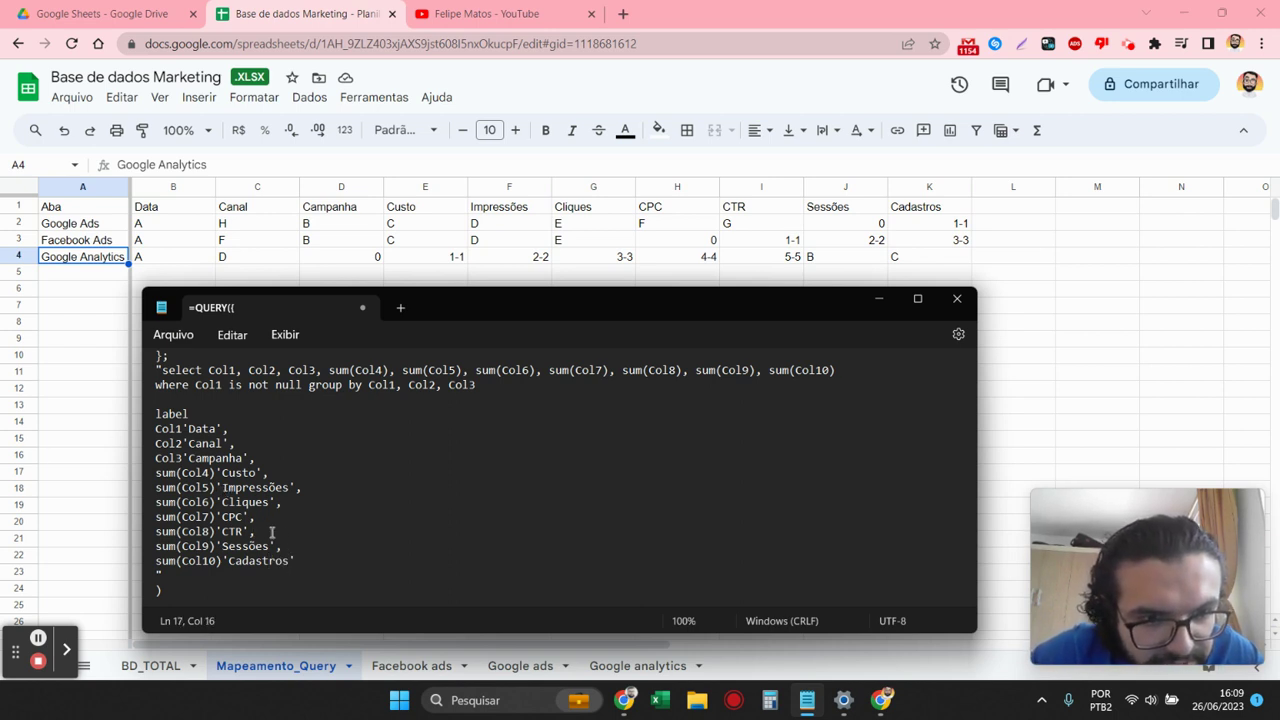
pyautogui.scroll(2, 284, 484)
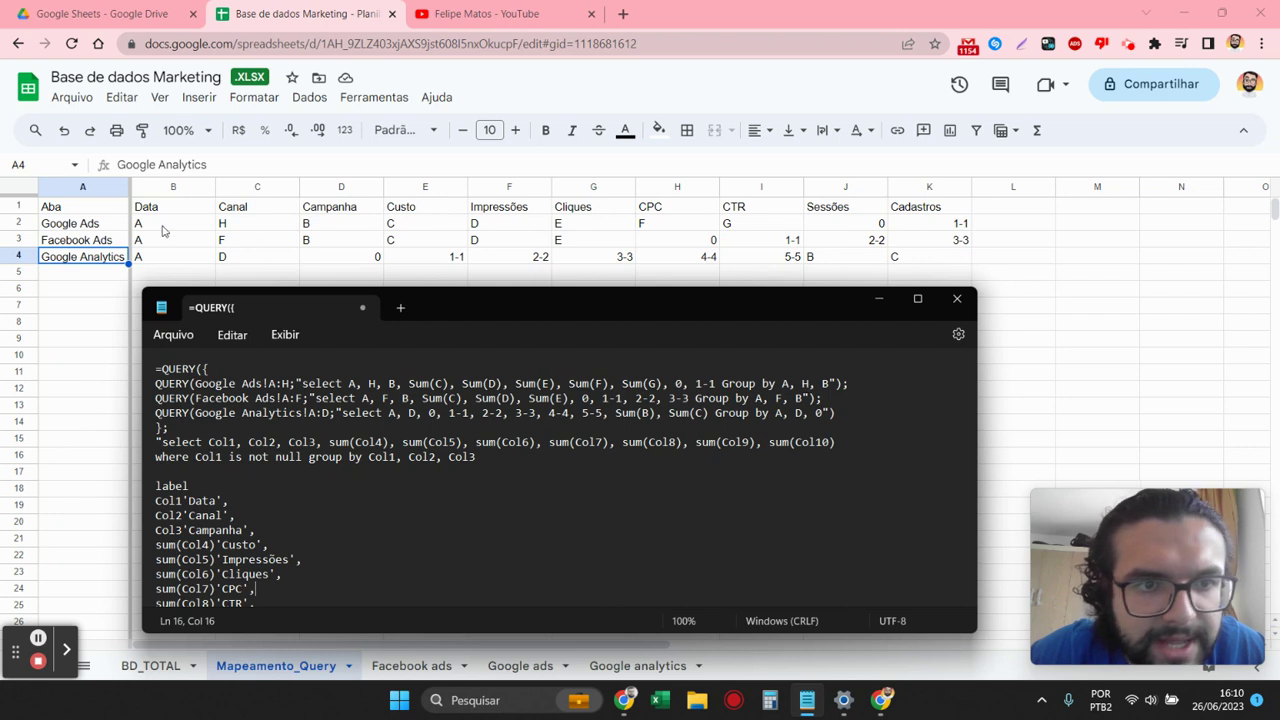
pyautogui.click(836, 384)
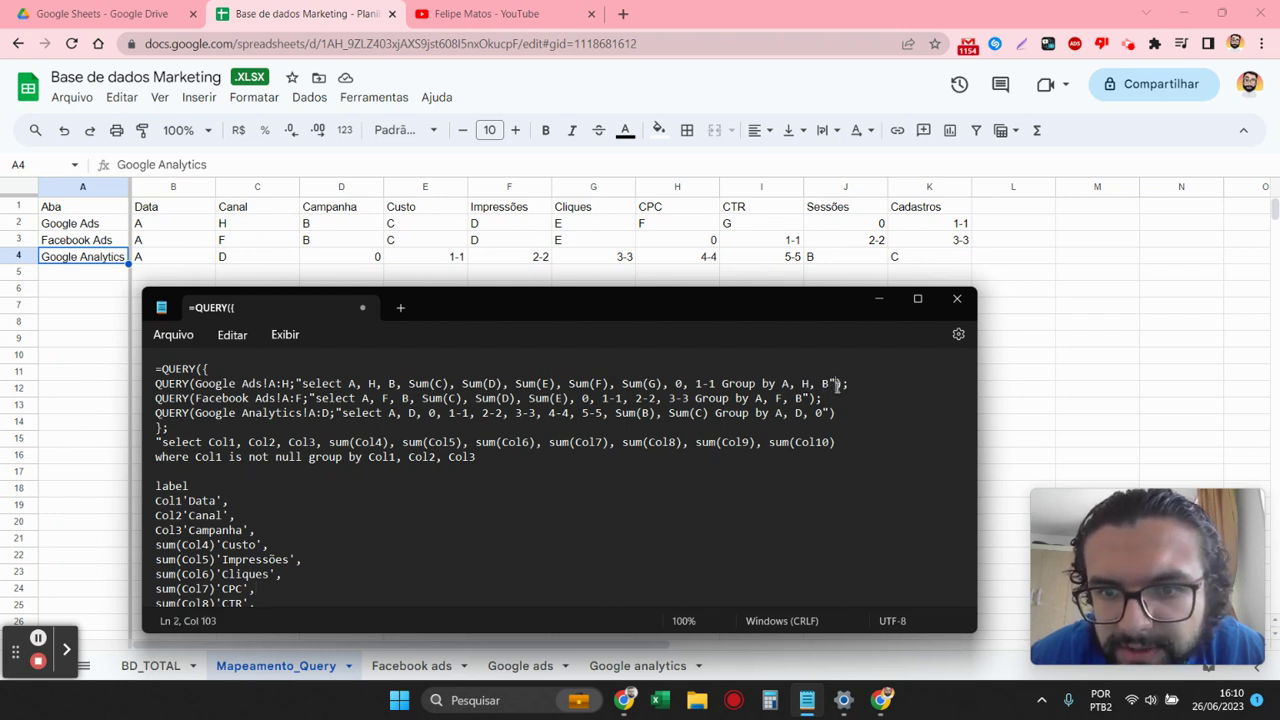
pyautogui.click(852, 384)
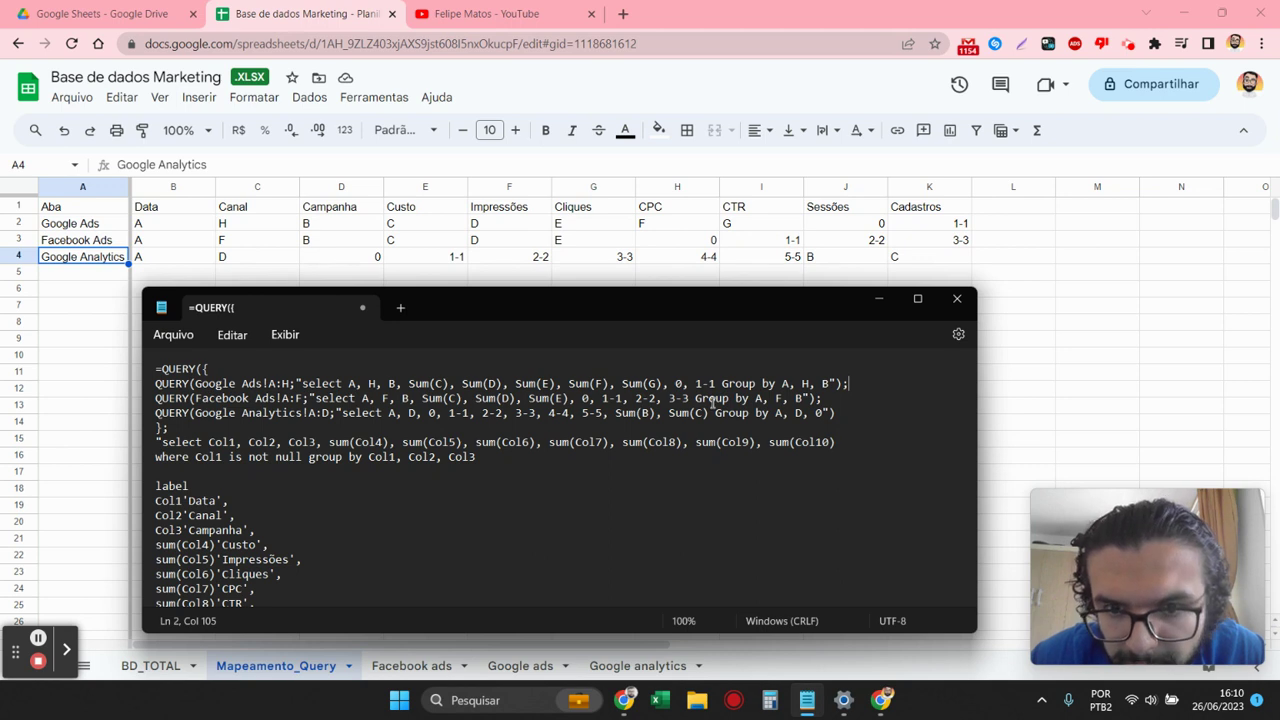
pyautogui.click(828, 400)
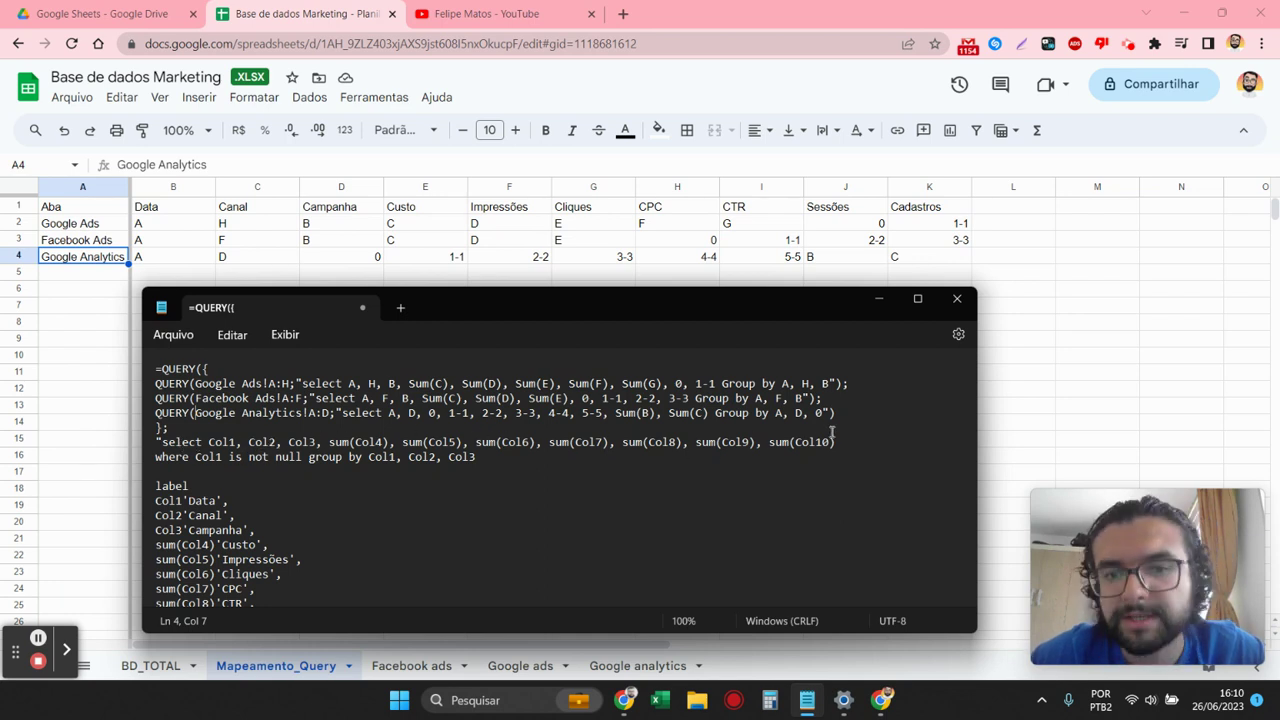
pyautogui.scroll(-2, 213, 463)
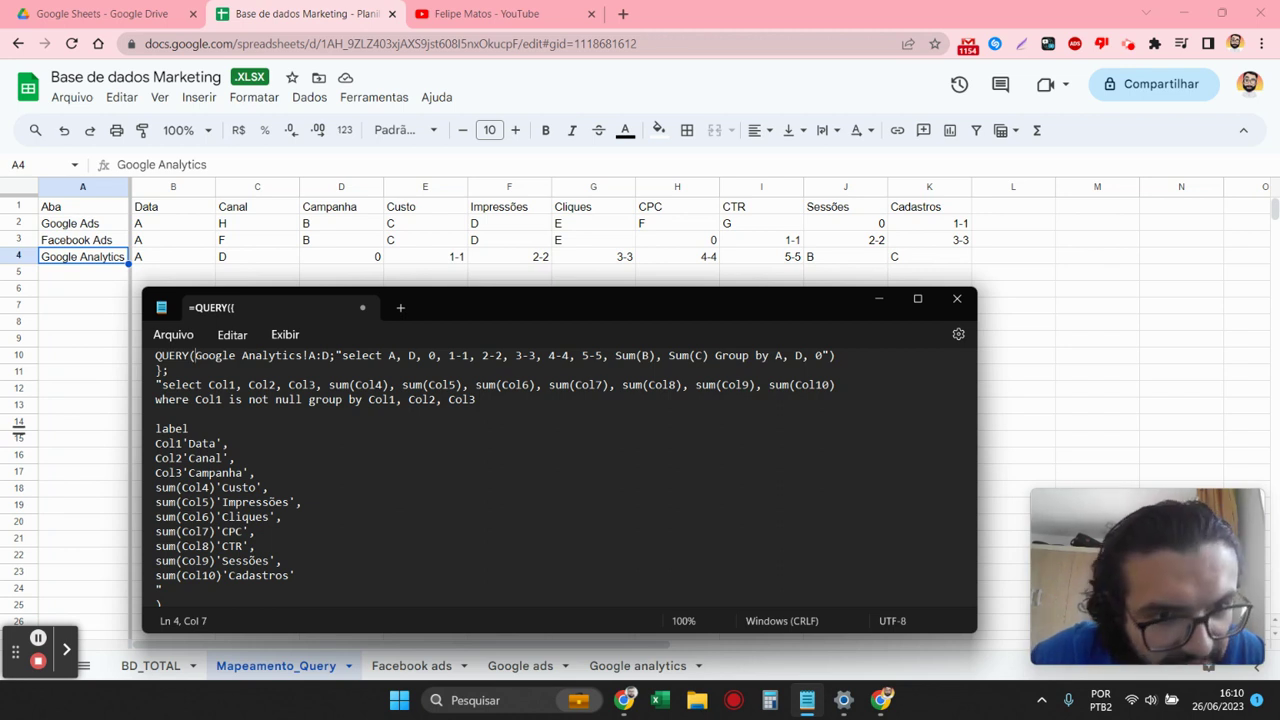
pyautogui.click(252, 450)
pyautogui.click(260, 473)
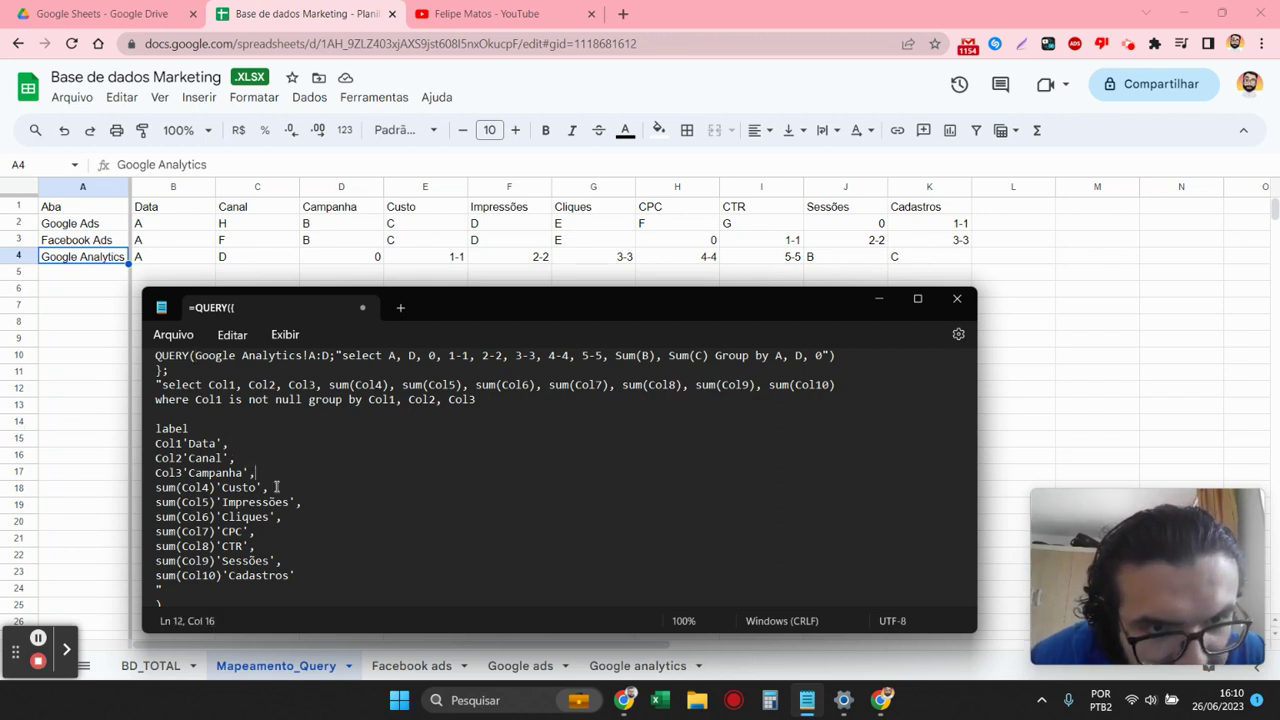
pyautogui.moveTo(268, 545); pyautogui.dragTo(156, 531)
pyautogui.click(284, 560)
pyautogui.click(304, 575)
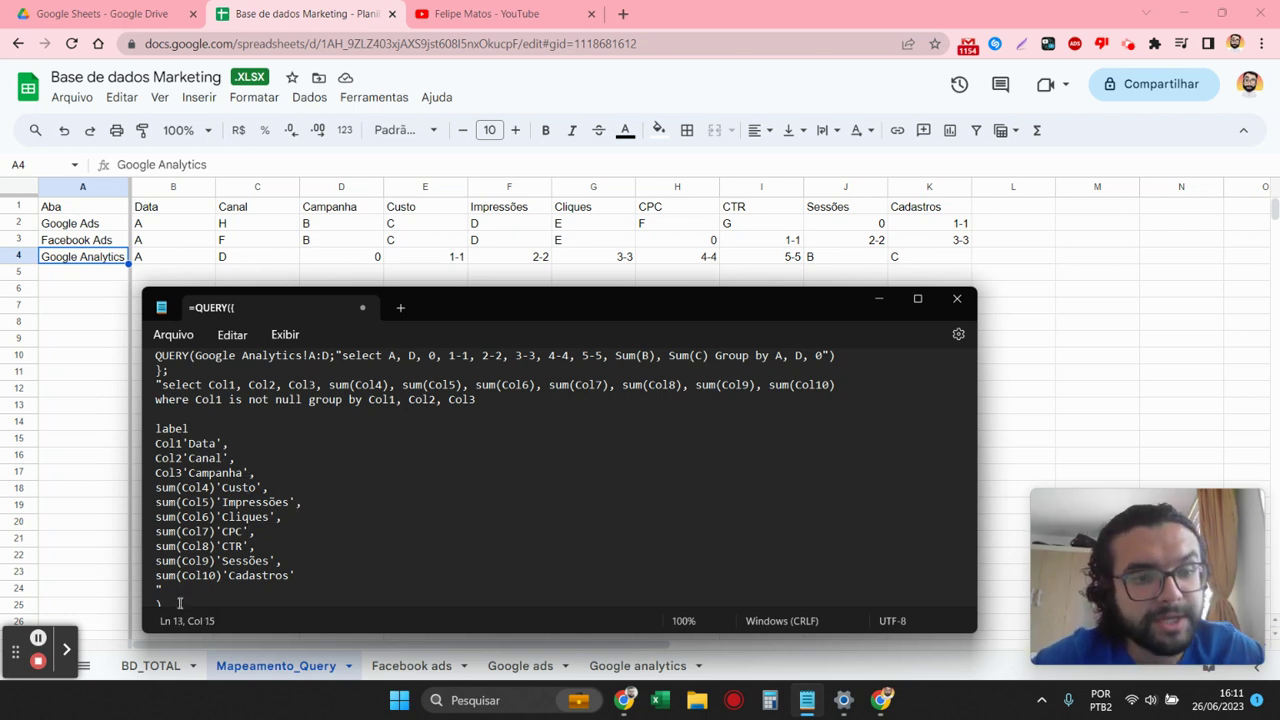
# - Paste the combined QUERY formula into cell A1 of BD_TOTAL
pyautogui.moveTo(180, 598)
pyautogui.mouseDown()
pyautogui.moveTo(155, 459)
pyautogui.moveTo(286, 358)
pyautogui.mouseUp()
pyautogui.hotkey('ctrl', 'c')
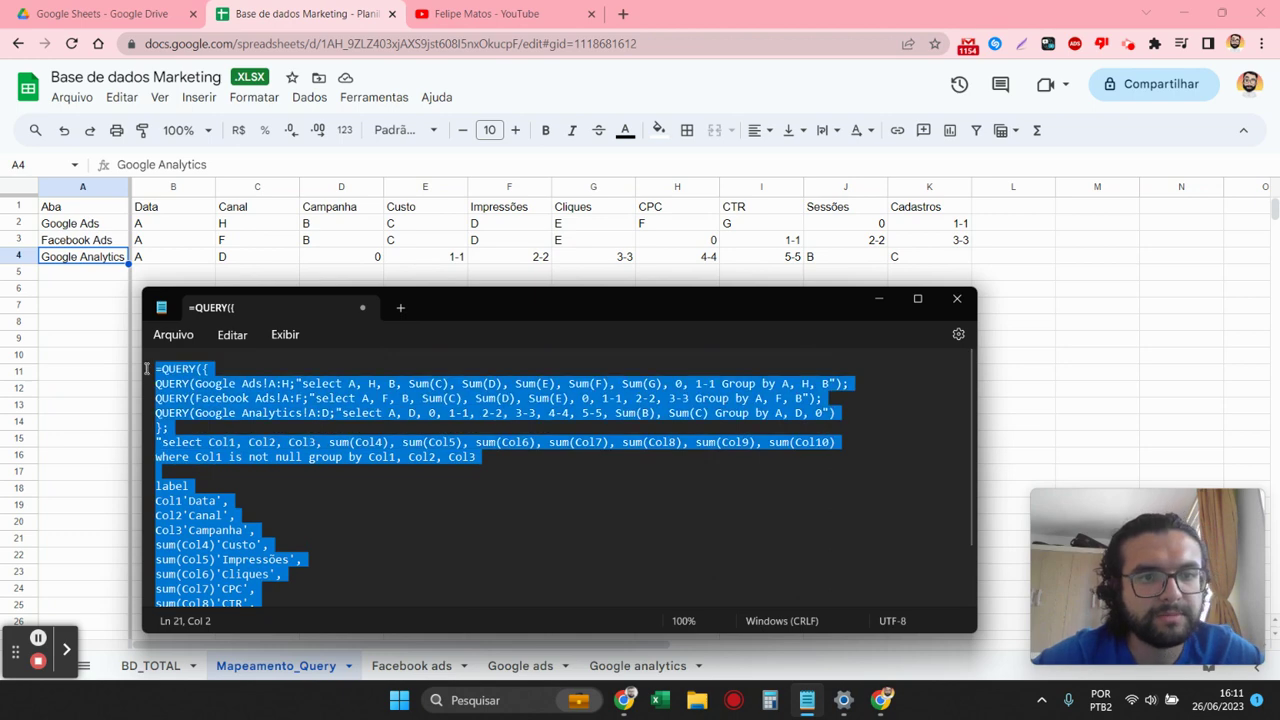
pyautogui.click(878, 298)
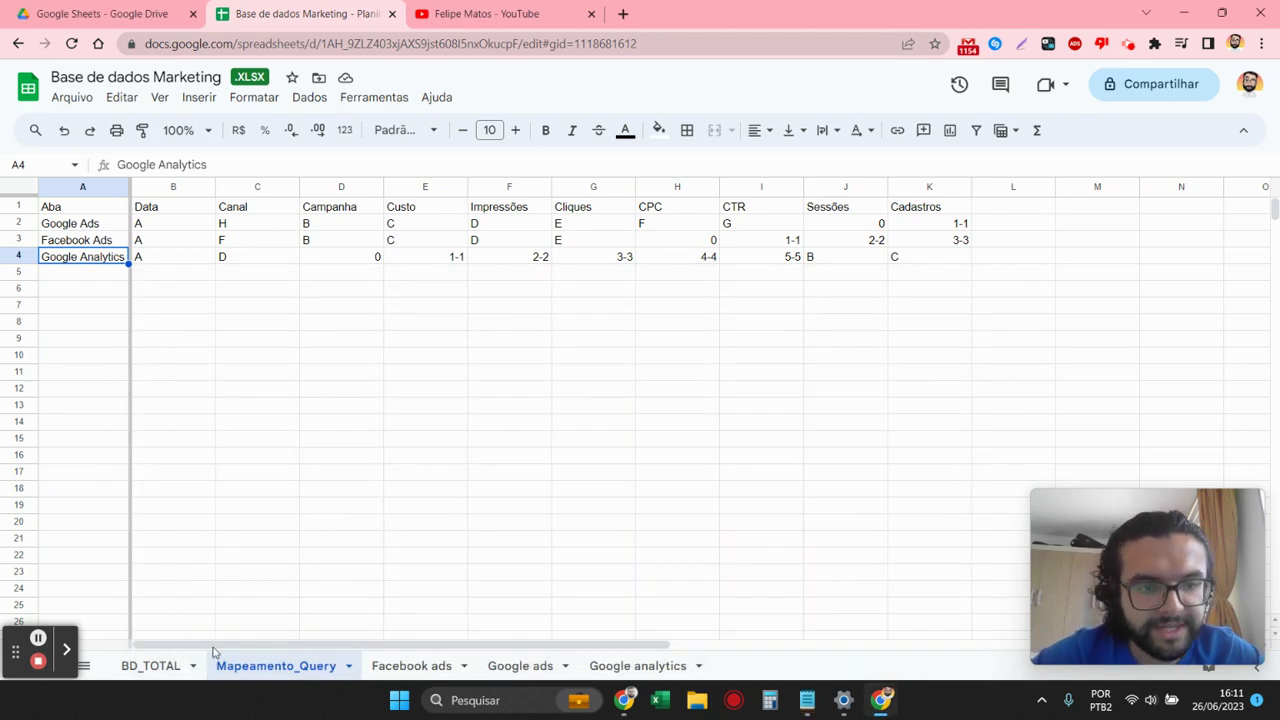
pyautogui.click(178, 661)
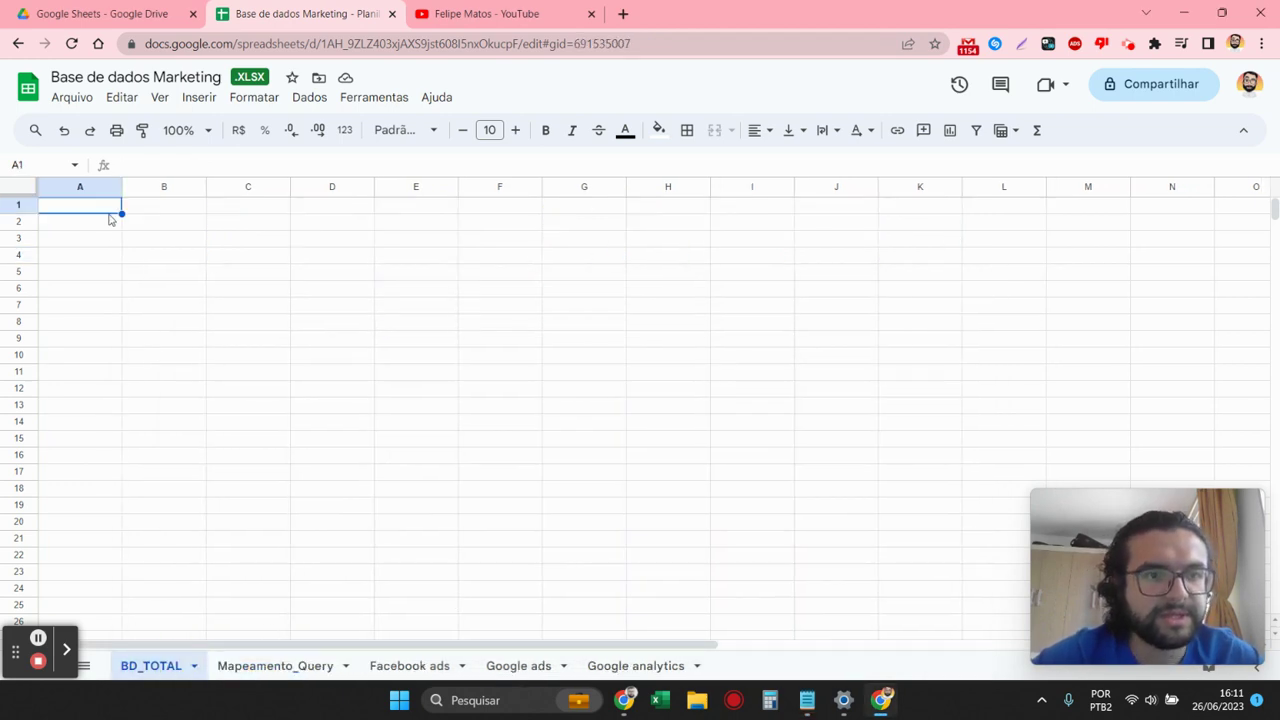
pyautogui.click(170, 164)
pyautogui.hotkey('ctrl', 'v')
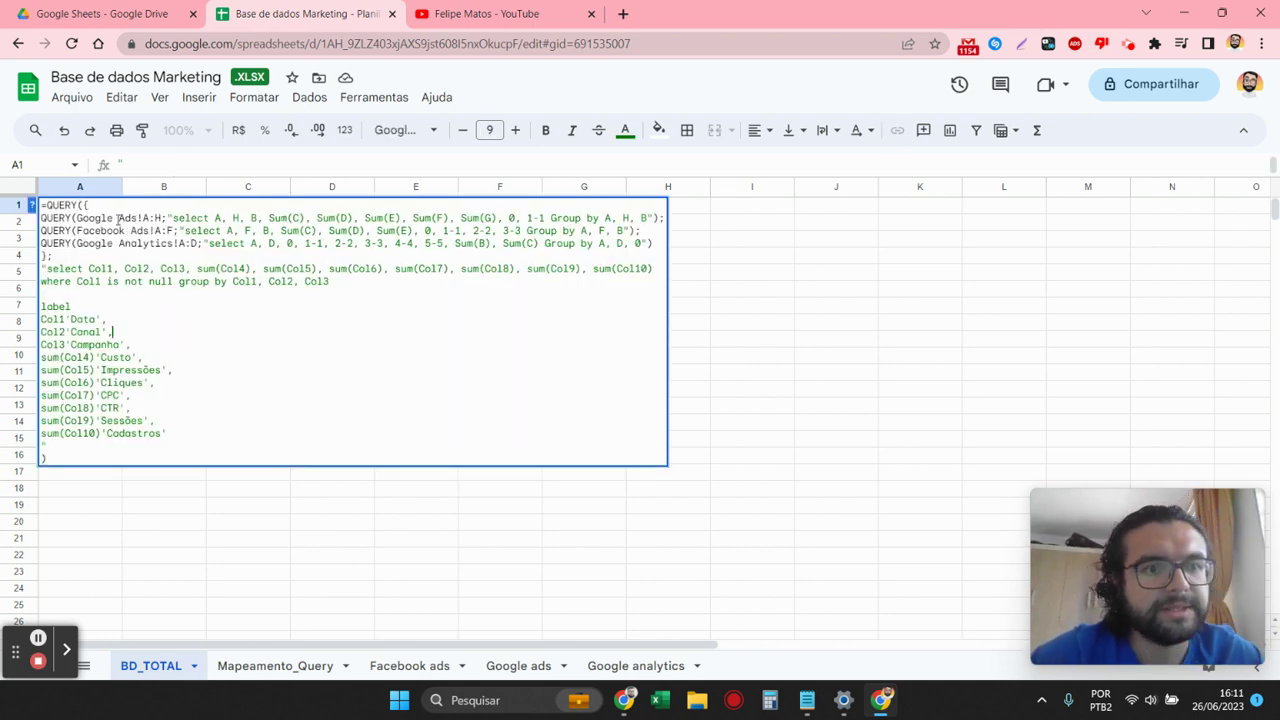
pyautogui.press('Return')
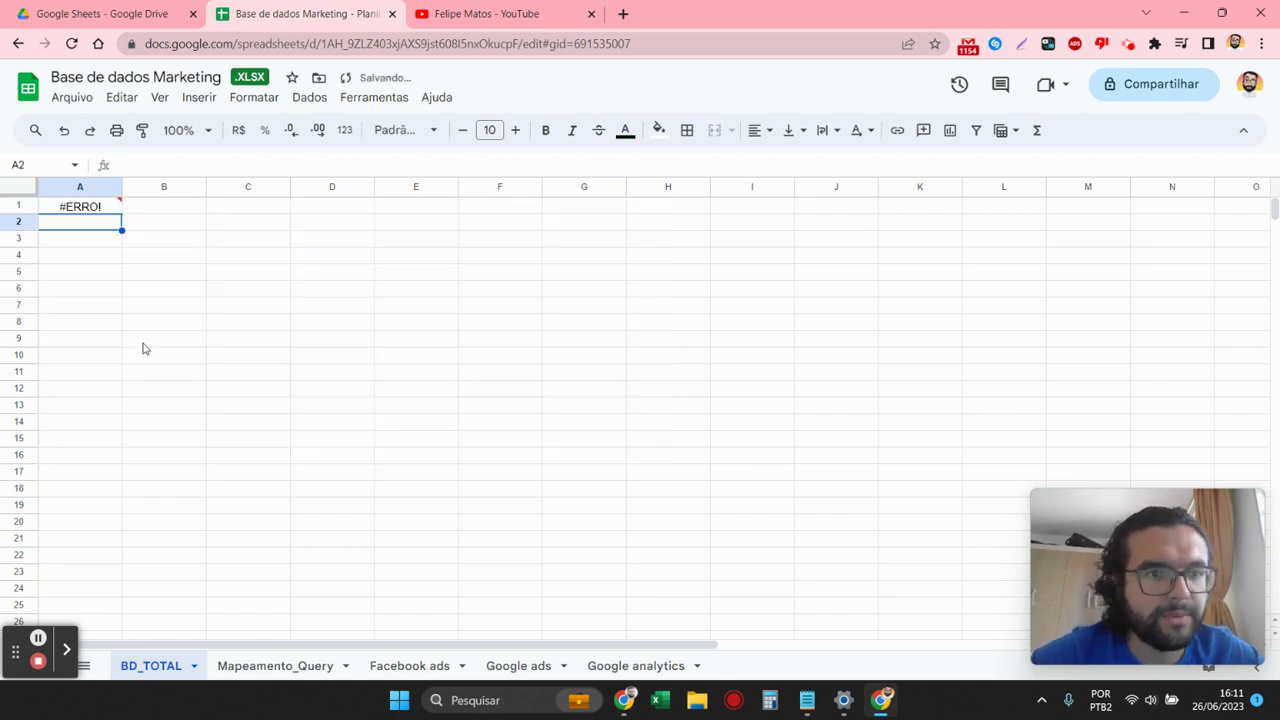
pyautogui.moveTo(80, 206)
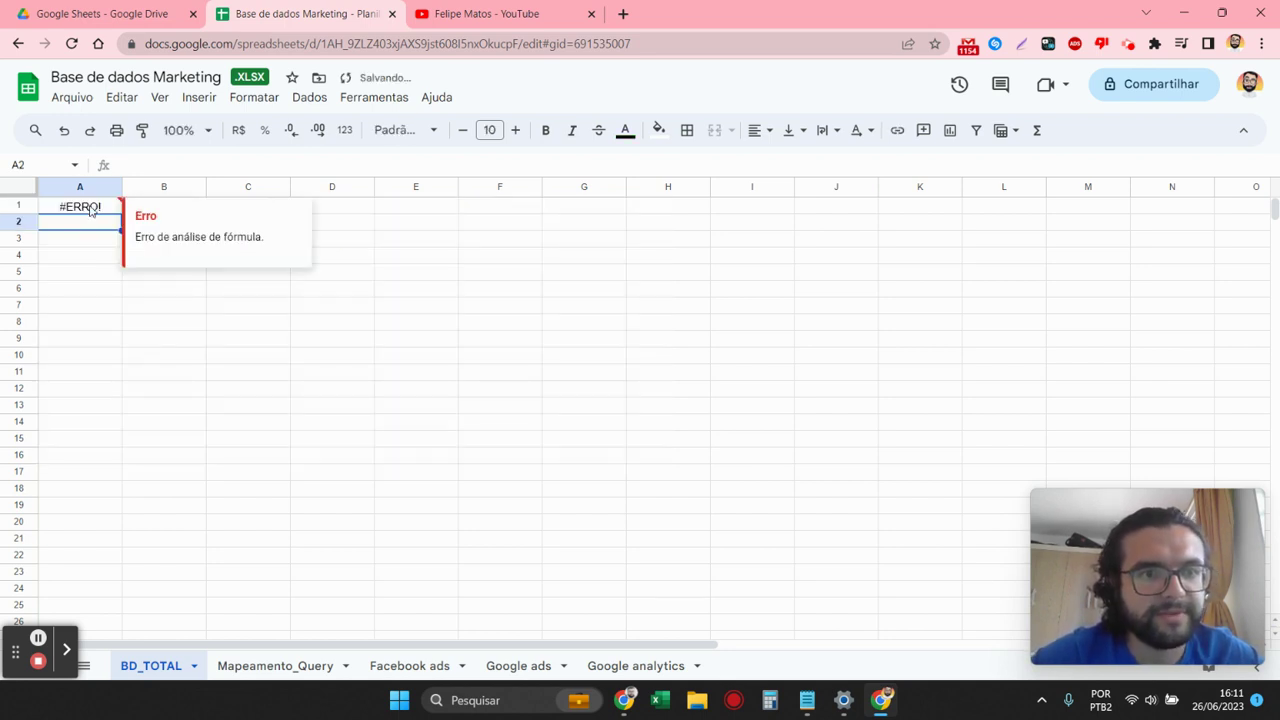
# - Expand the formula bar to read the parse-error formula and start renaming the Facebook ads tab
pyautogui.click(110, 203)
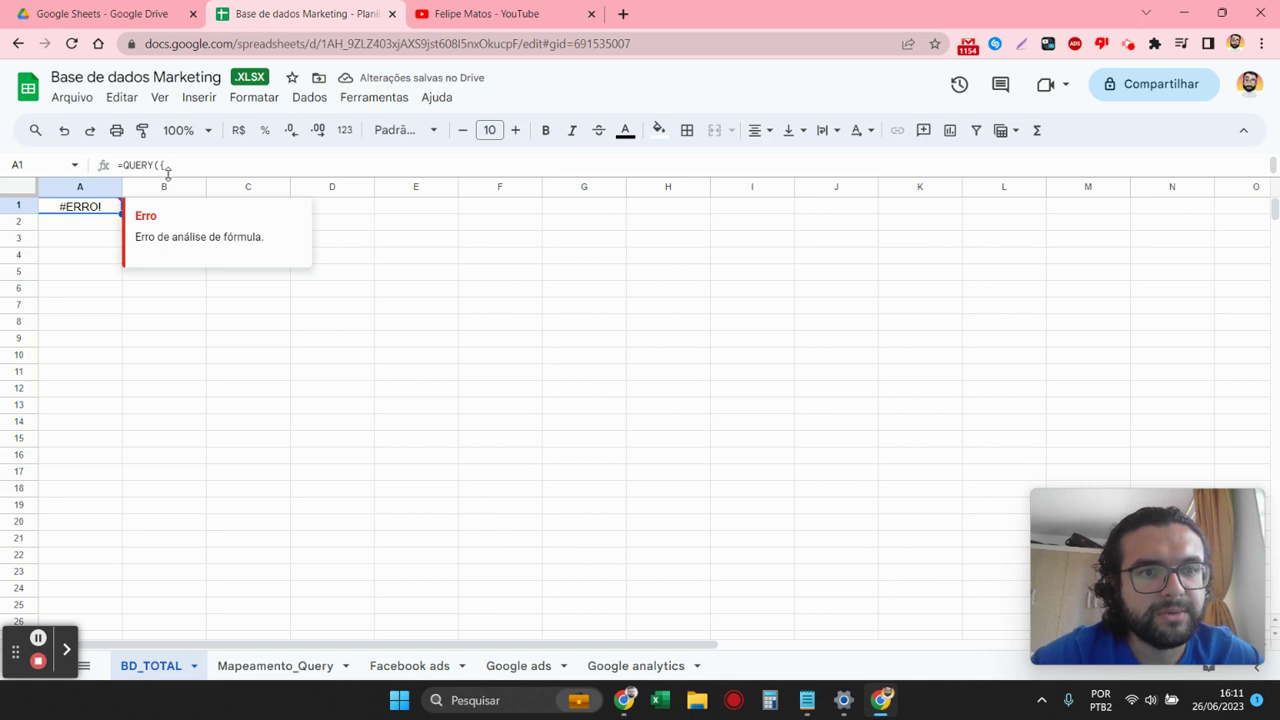
pyautogui.moveTo(167, 172); pyautogui.dragTo(162, 464)
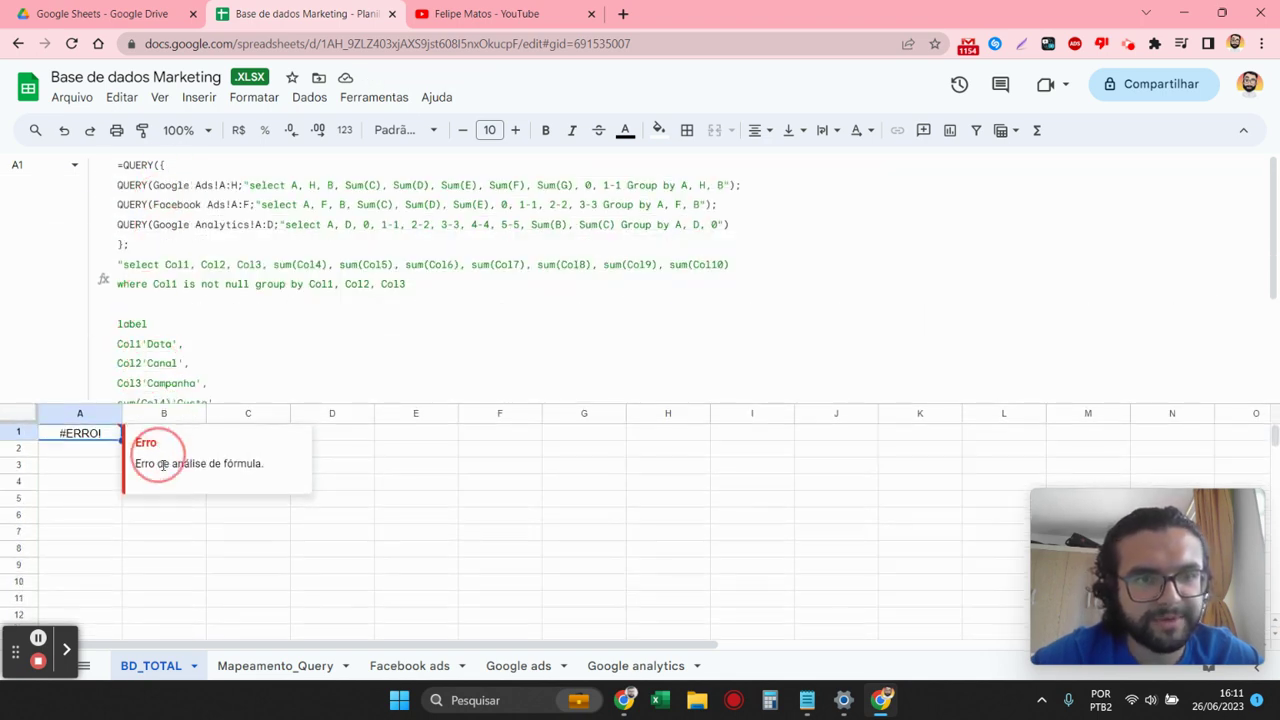
pyautogui.doubleClick(430, 667)
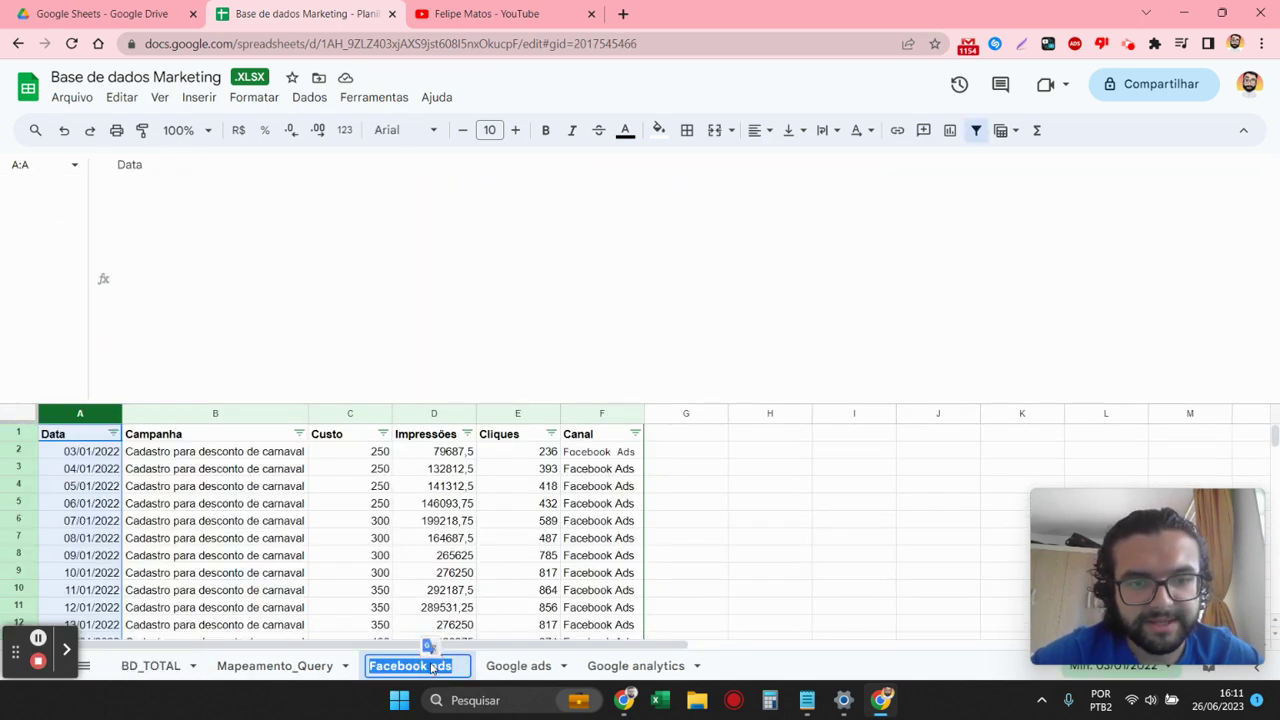
# - Rename the tabs to Facebook_ads, Google_ads and Google_analytics
pyautogui.click(435, 668)
pyautogui.press('BackSpace')
pyautogui.write('_')
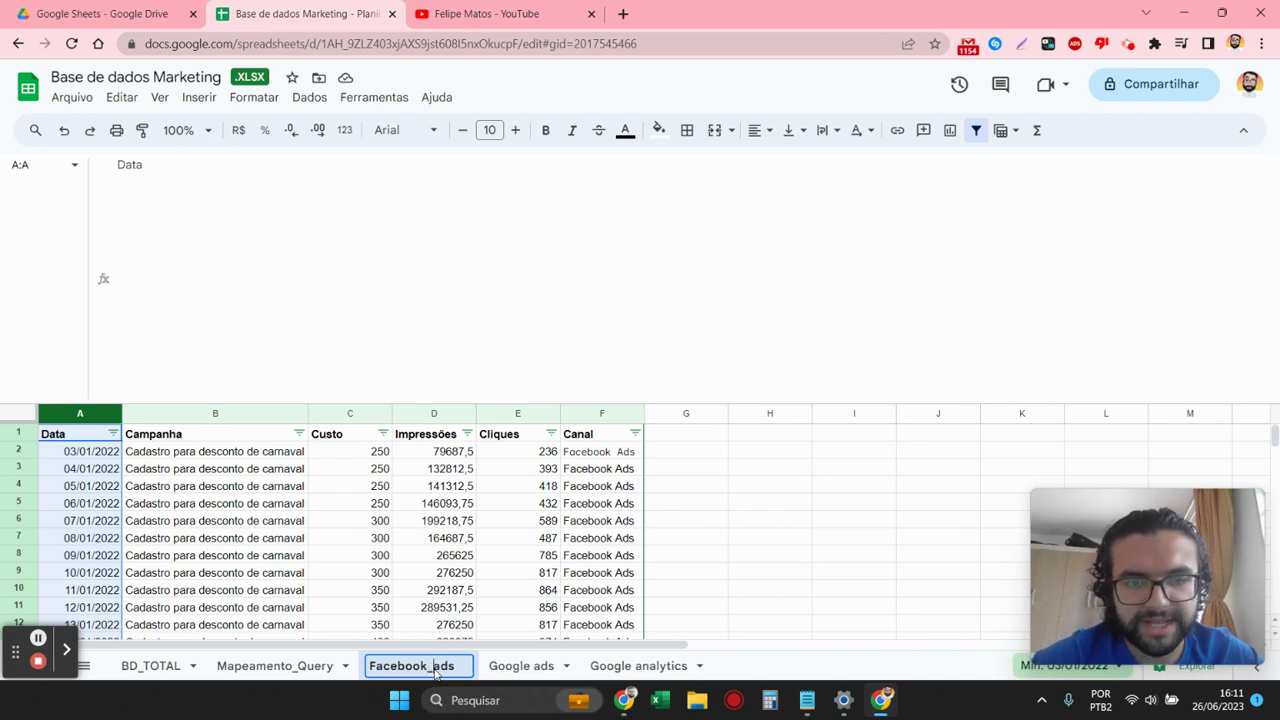
pyautogui.press('Return')
pyautogui.doubleClick(537, 667)
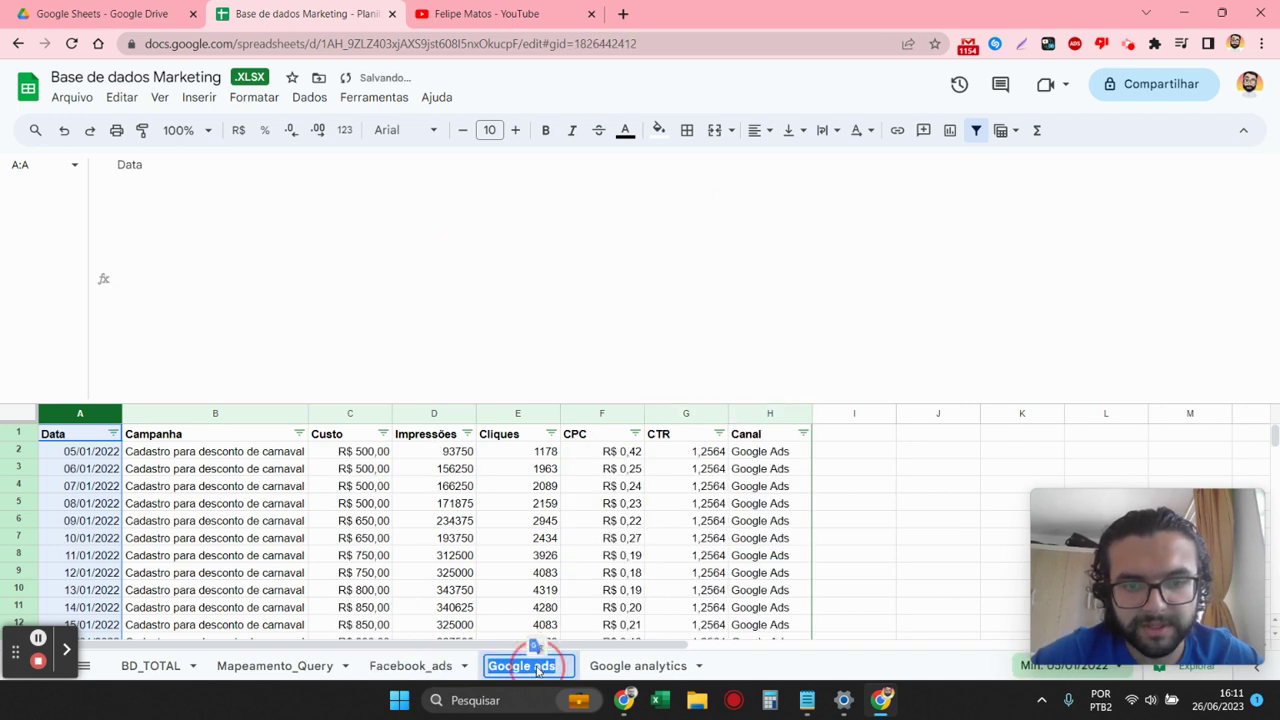
pyautogui.click(537, 668)
pyautogui.press('BackSpace')
pyautogui.write('_')
pyautogui.press('Return')
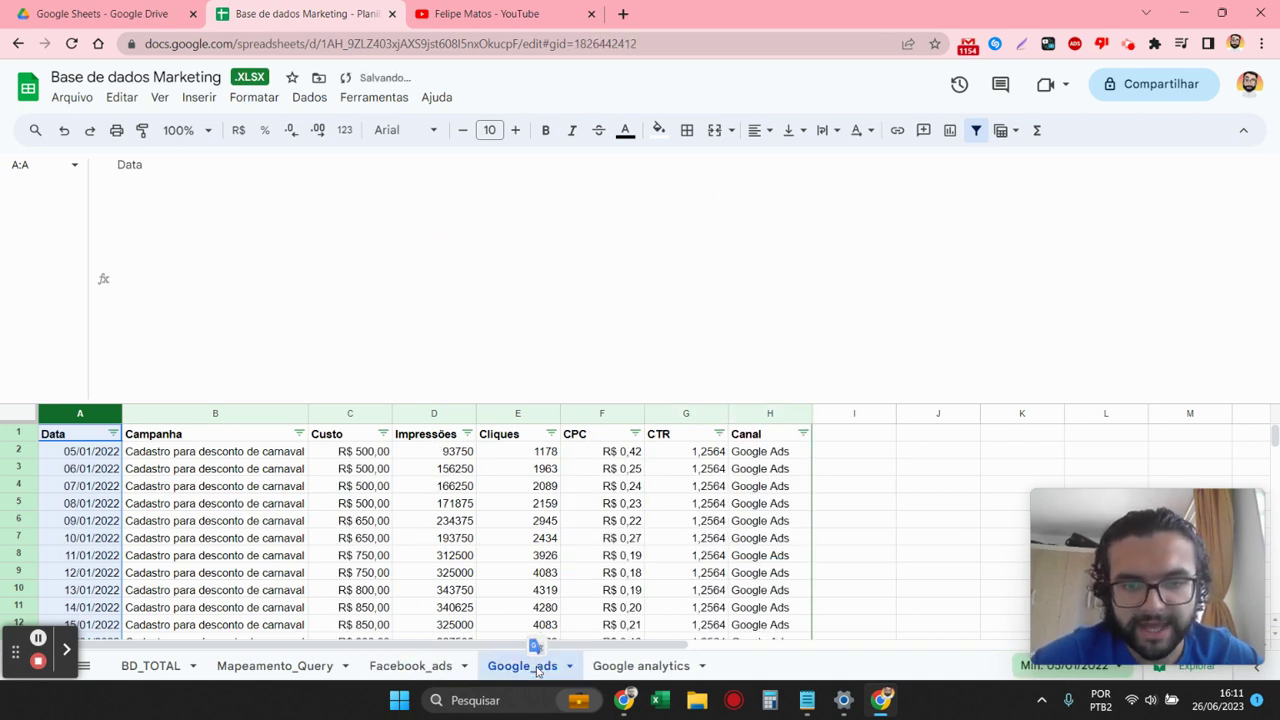
pyautogui.doubleClick(645, 667)
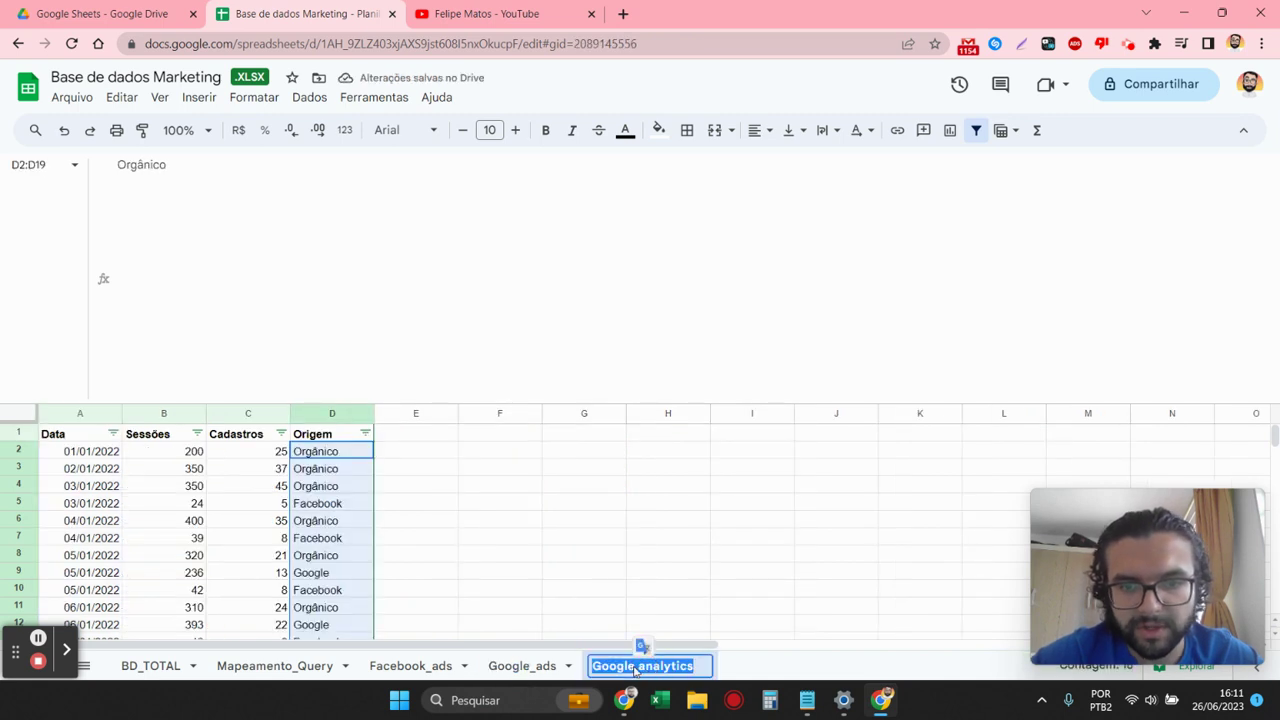
pyautogui.press('BackSpace')
pyautogui.write('_')
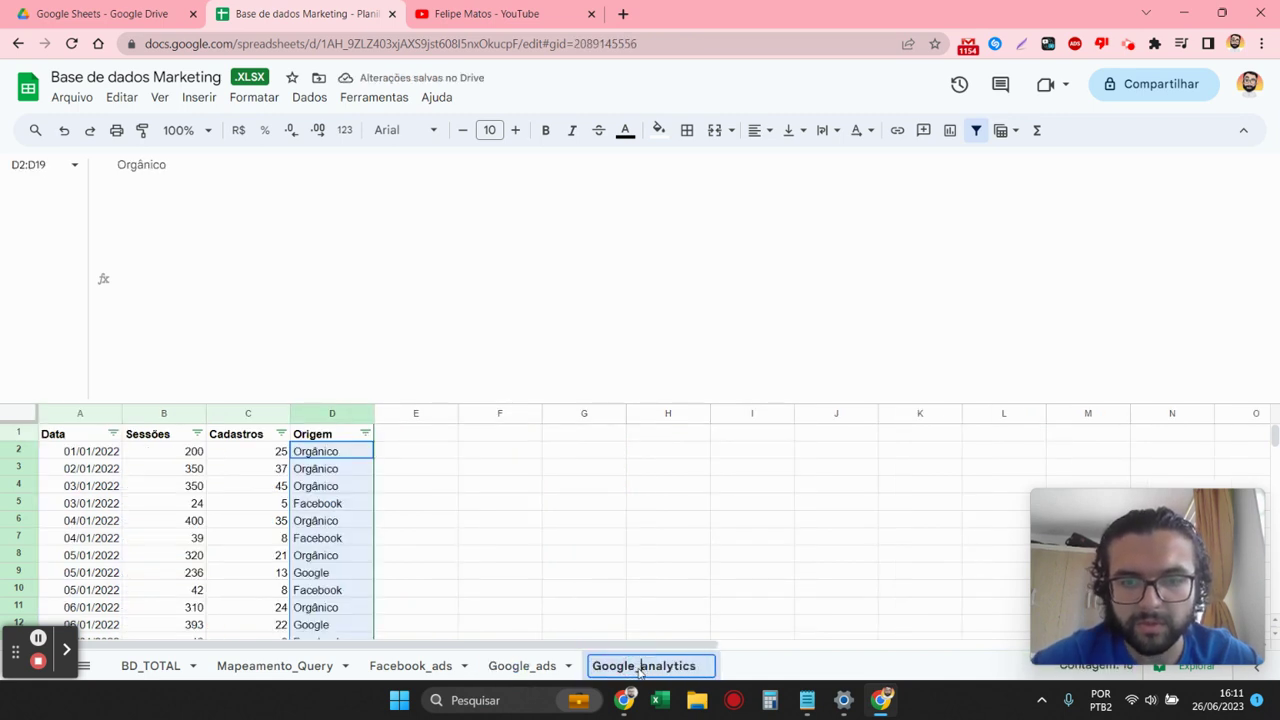
pyautogui.press('Return')
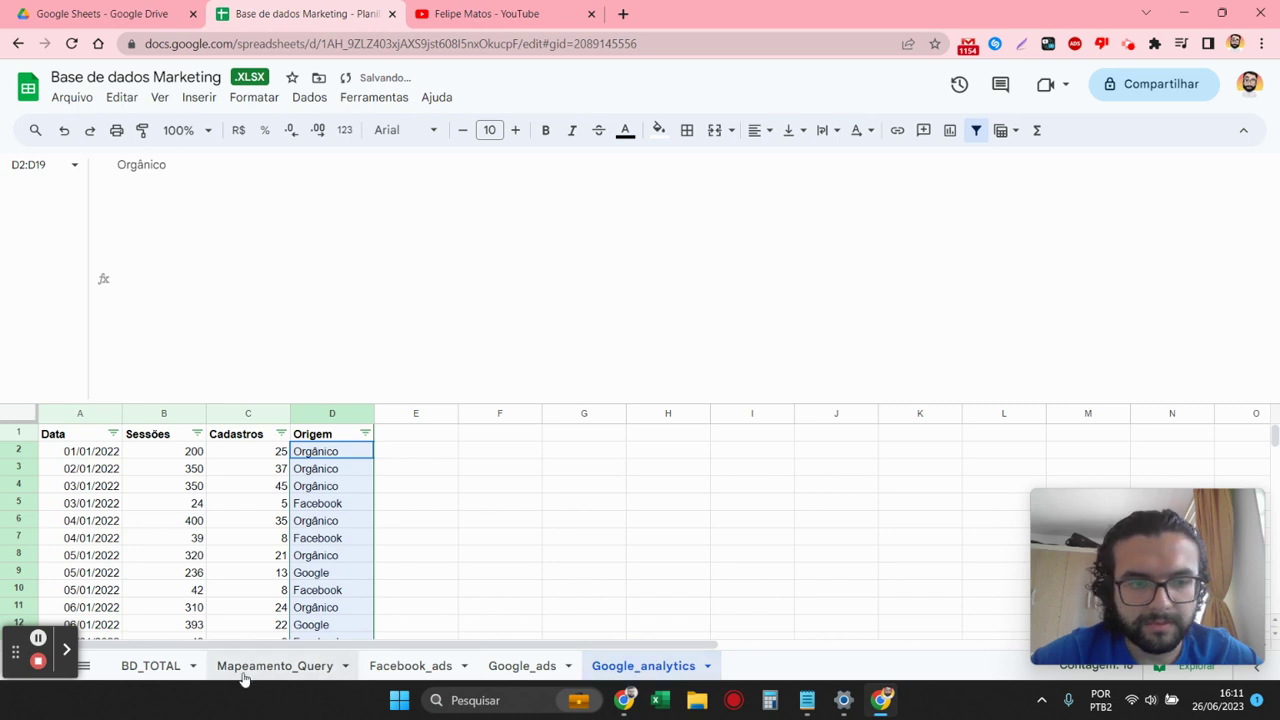
# - Update A1's QUERY to reference Google_Ads, Facebook_Ads and Google_Analytics with underscores
pyautogui.click(160, 667)
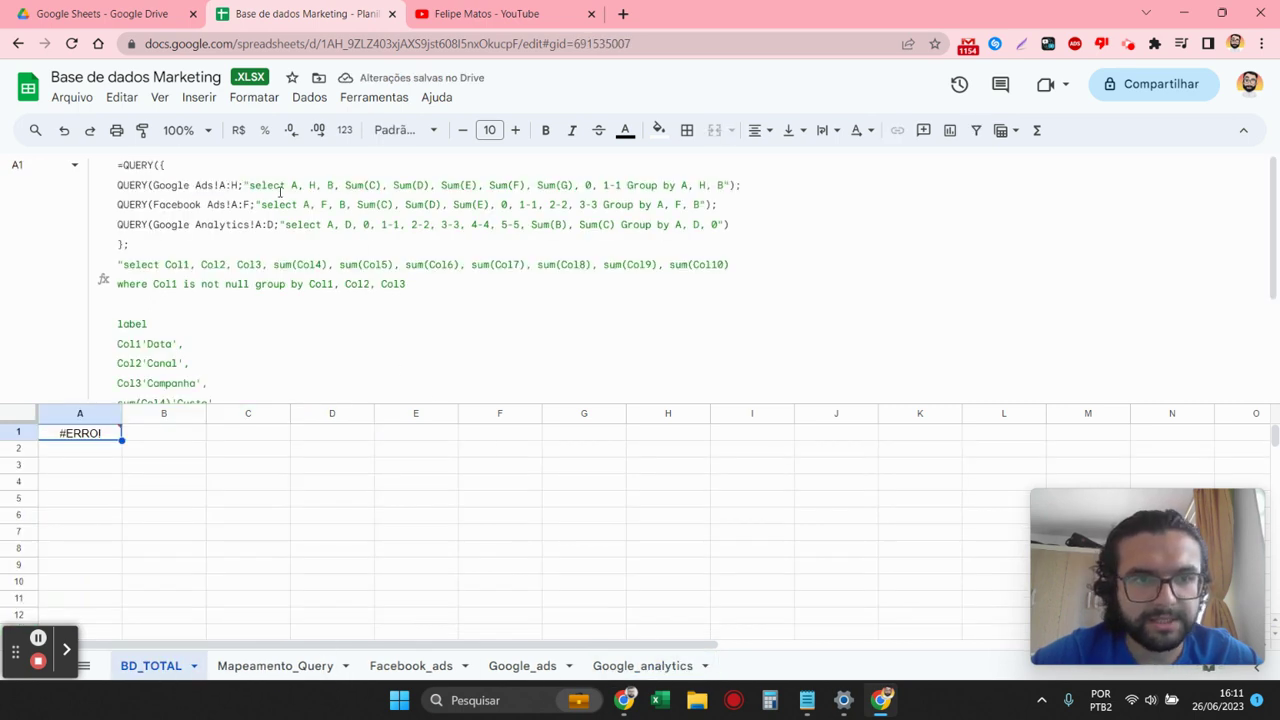
pyautogui.click(200, 185)
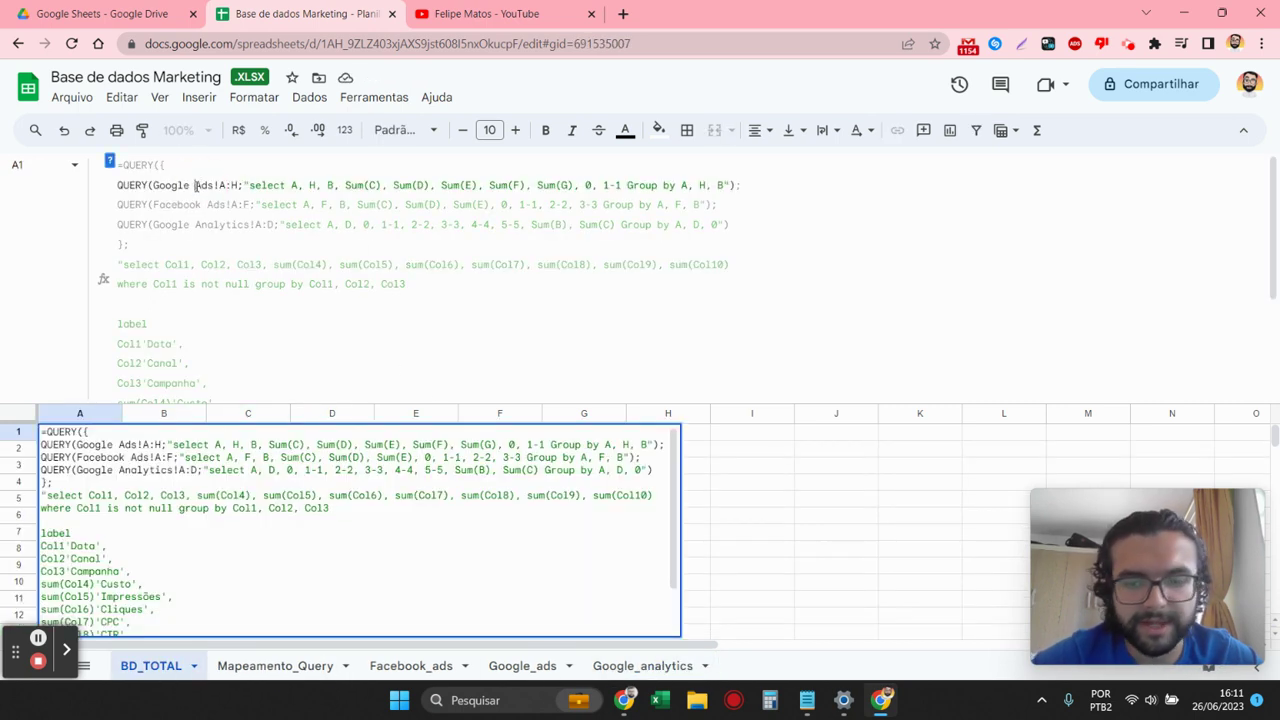
pyautogui.press('BackSpace')
pyautogui.write('_')
pyautogui.press('Down')
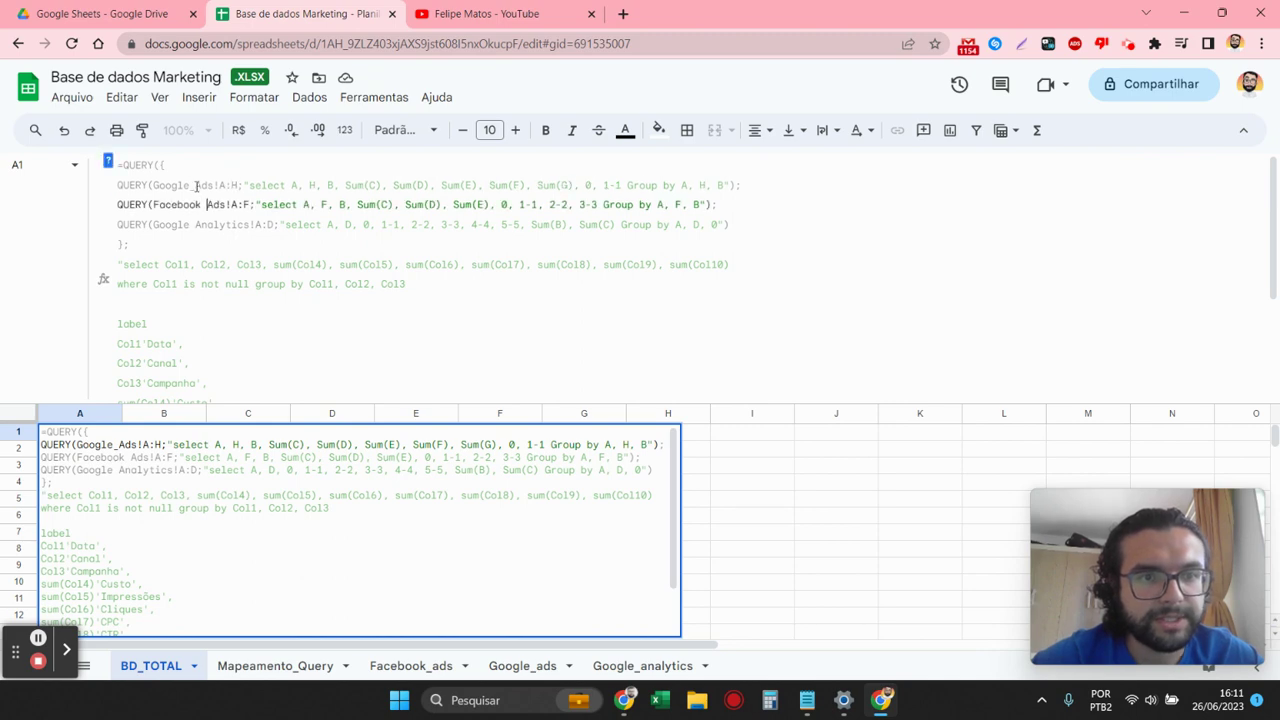
pyautogui.press('BackSpace')
pyautogui.write('_')
pyautogui.press('Down')
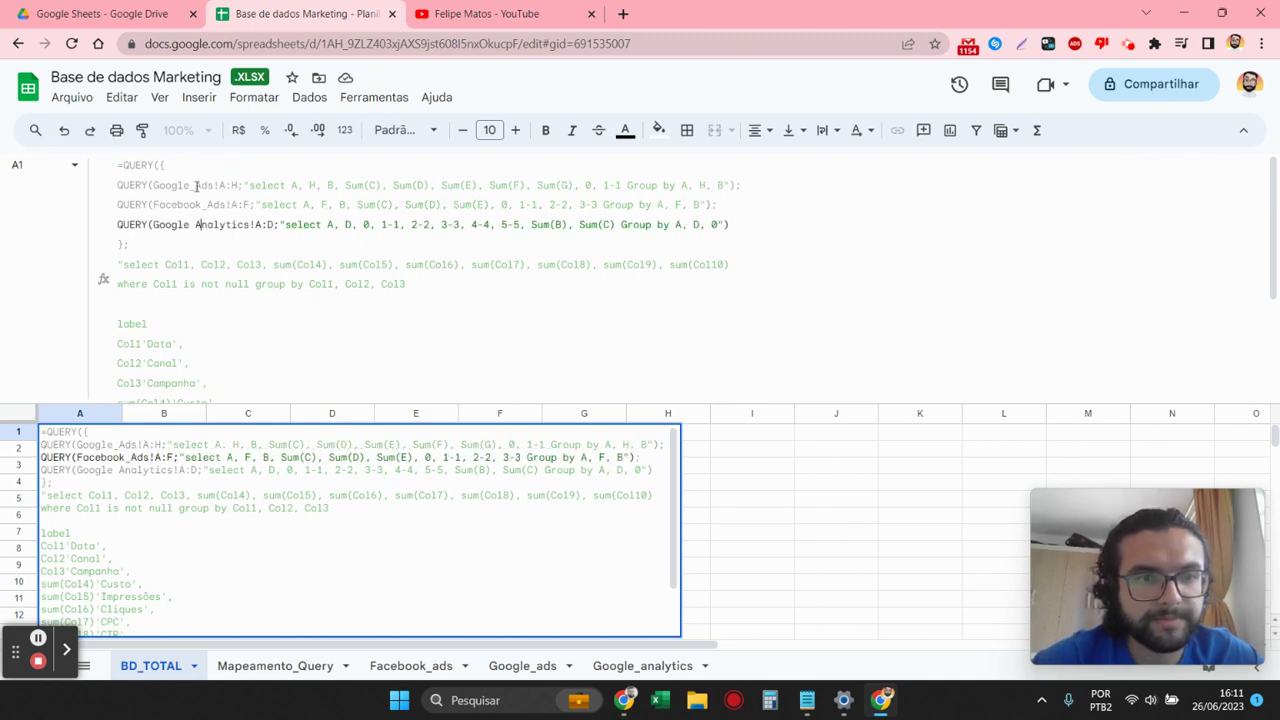
pyautogui.press('BackSpace')
pyautogui.write('_')
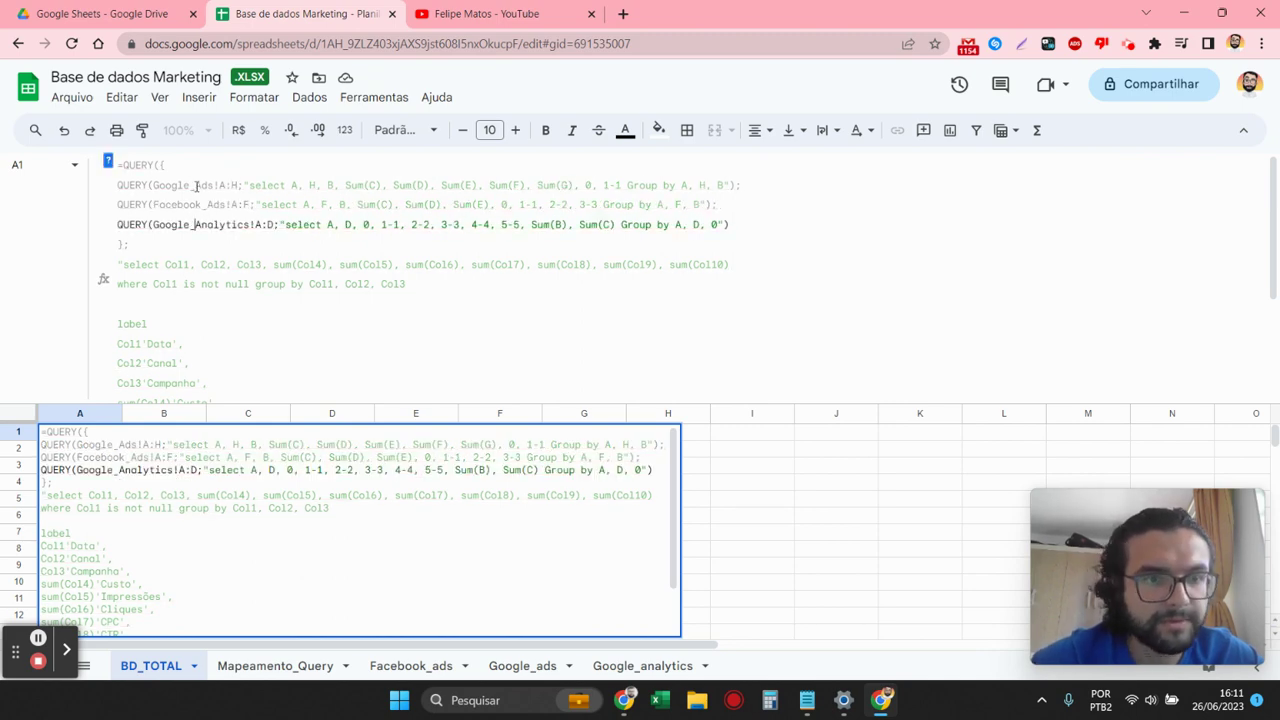
pyautogui.press('Return')
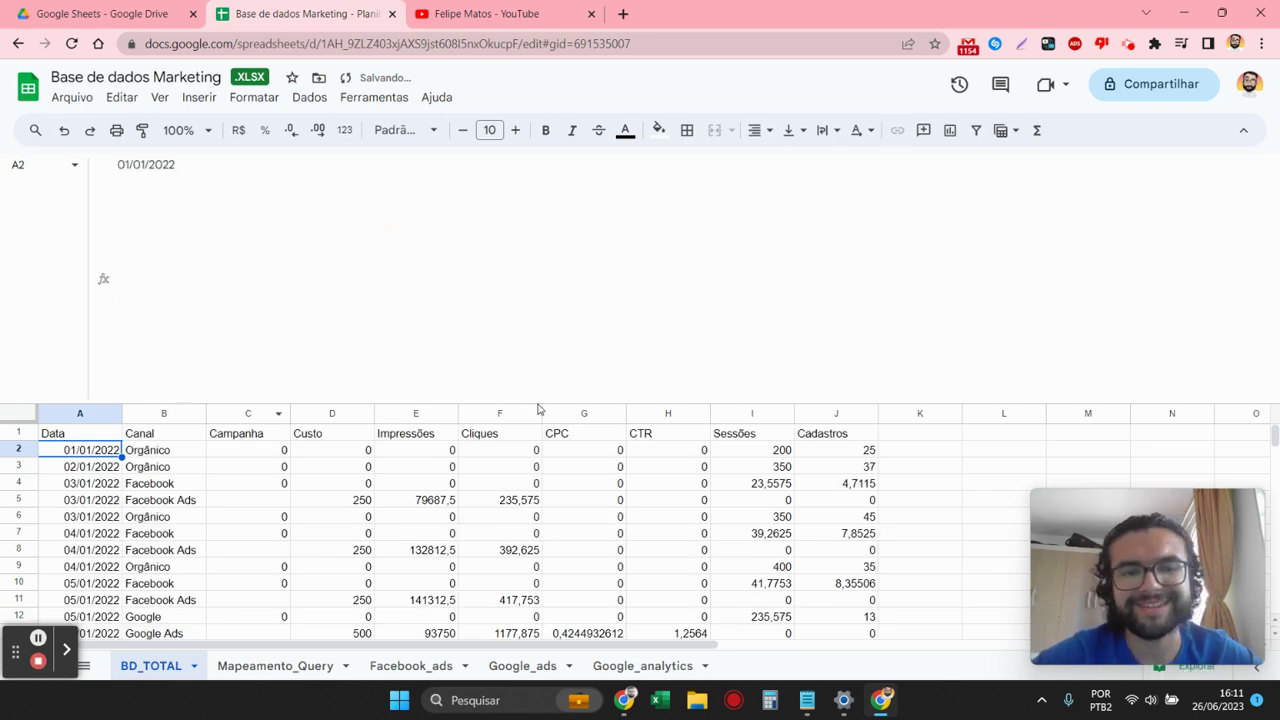
# - Review the A1 QUERY against the Mapeamento_Query sheet and re-commit it, leaving an #ERRO! result
pyautogui.moveTo(537, 402); pyautogui.dragTo(506, 130)
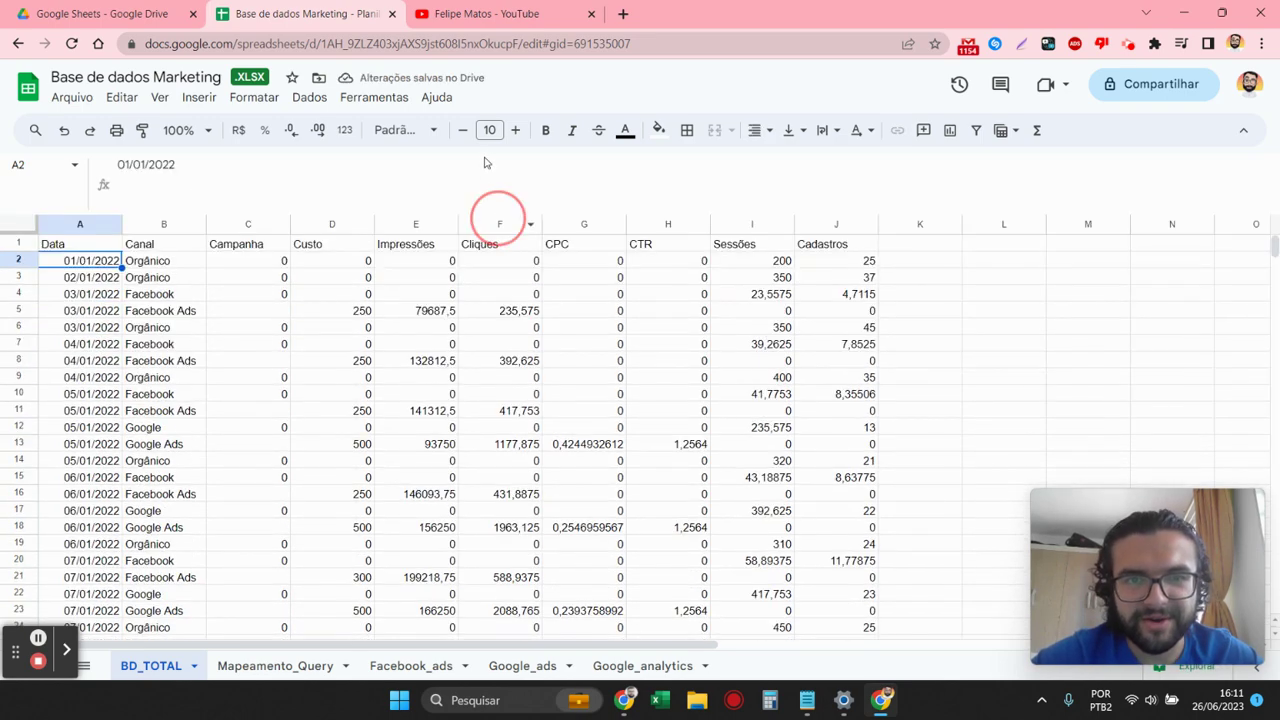
pyautogui.click(100, 208)
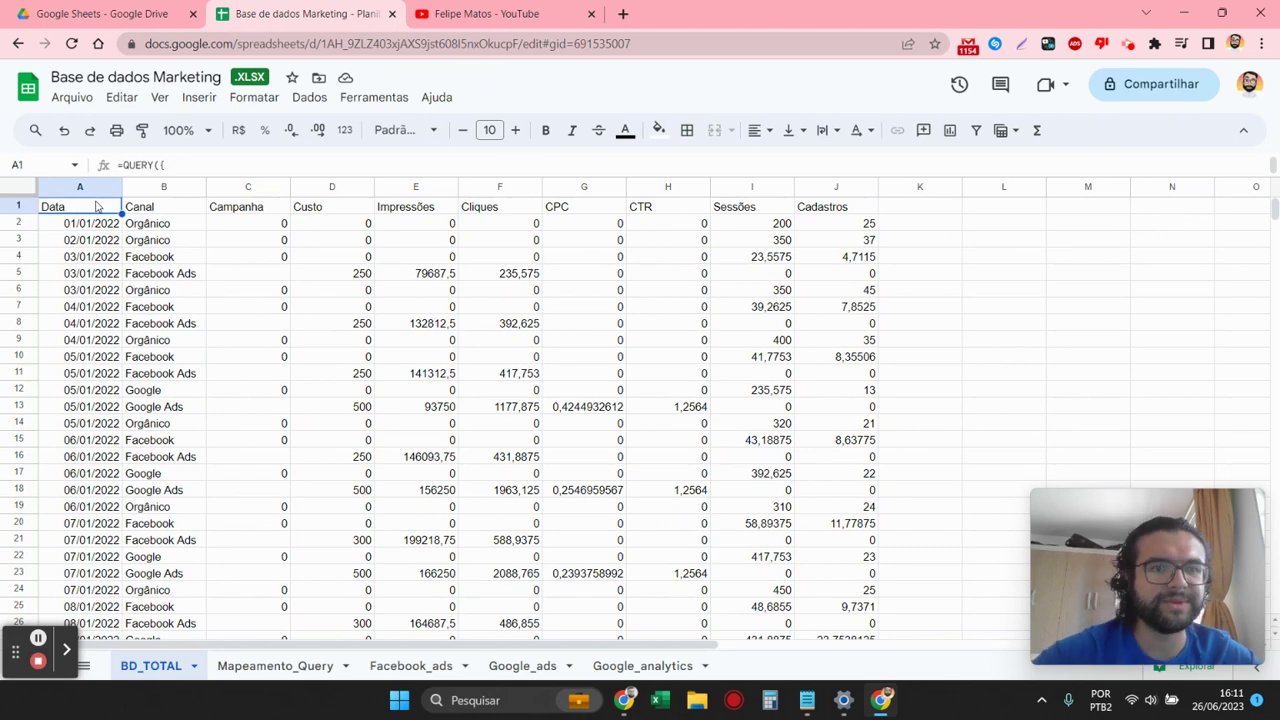
pyautogui.click(195, 167)
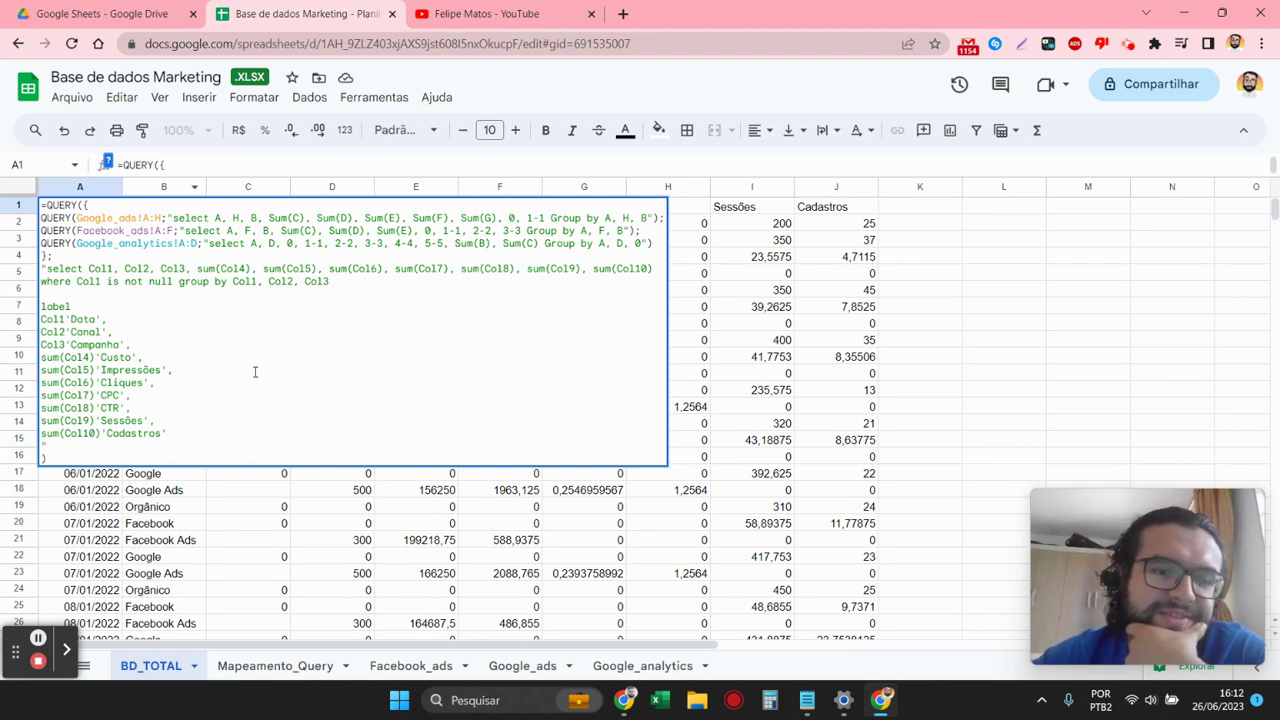
pyautogui.click(273, 667)
pyautogui.click(145, 667)
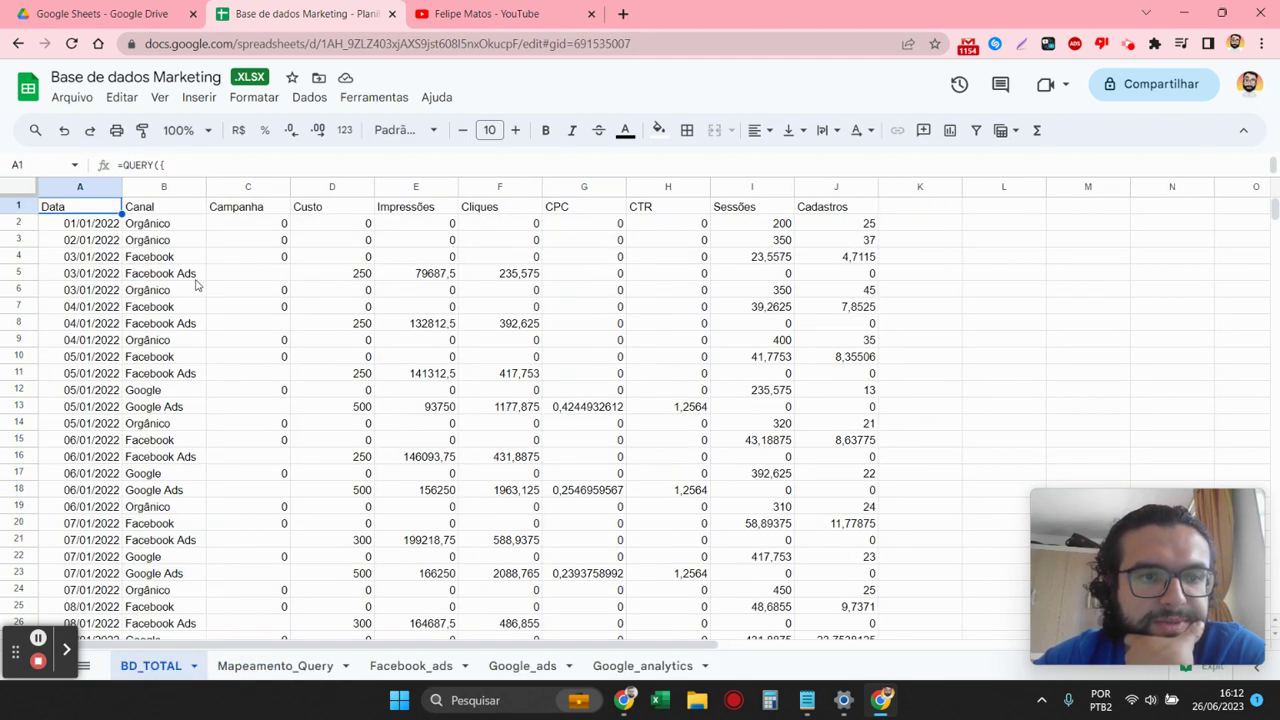
pyautogui.click(180, 163)
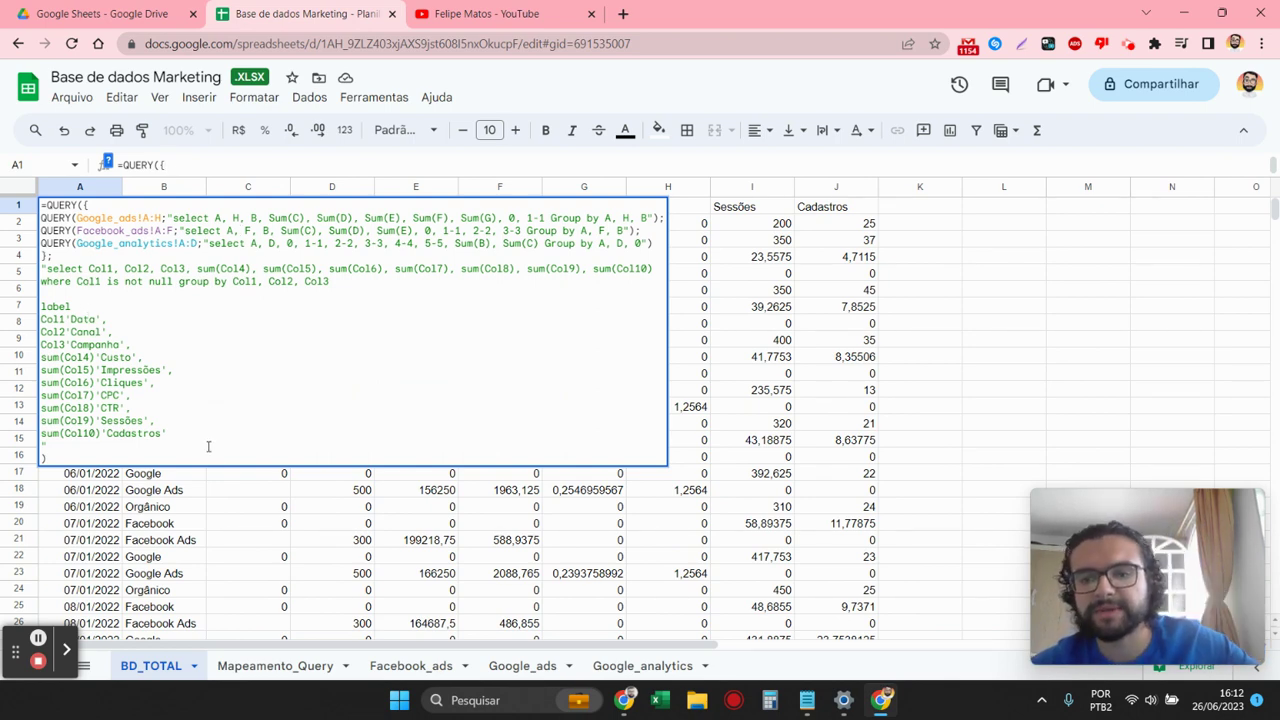
pyautogui.click(357, 590)
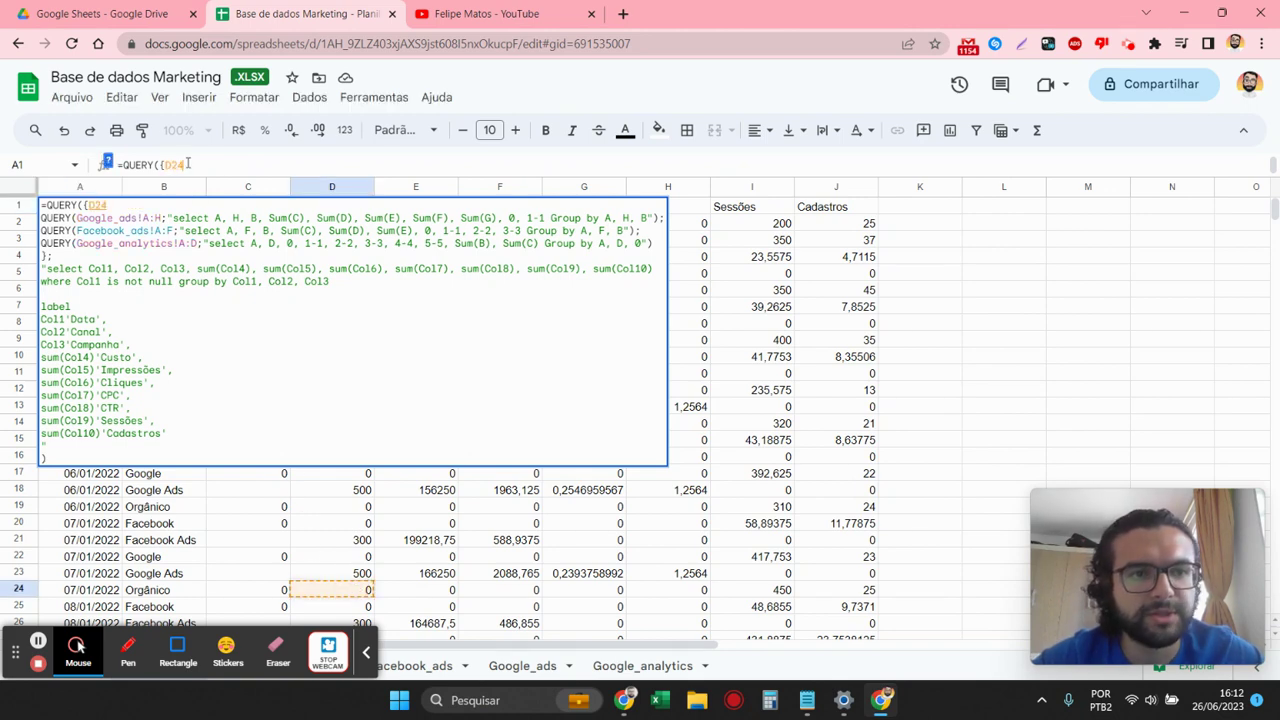
pyautogui.click(212, 243)
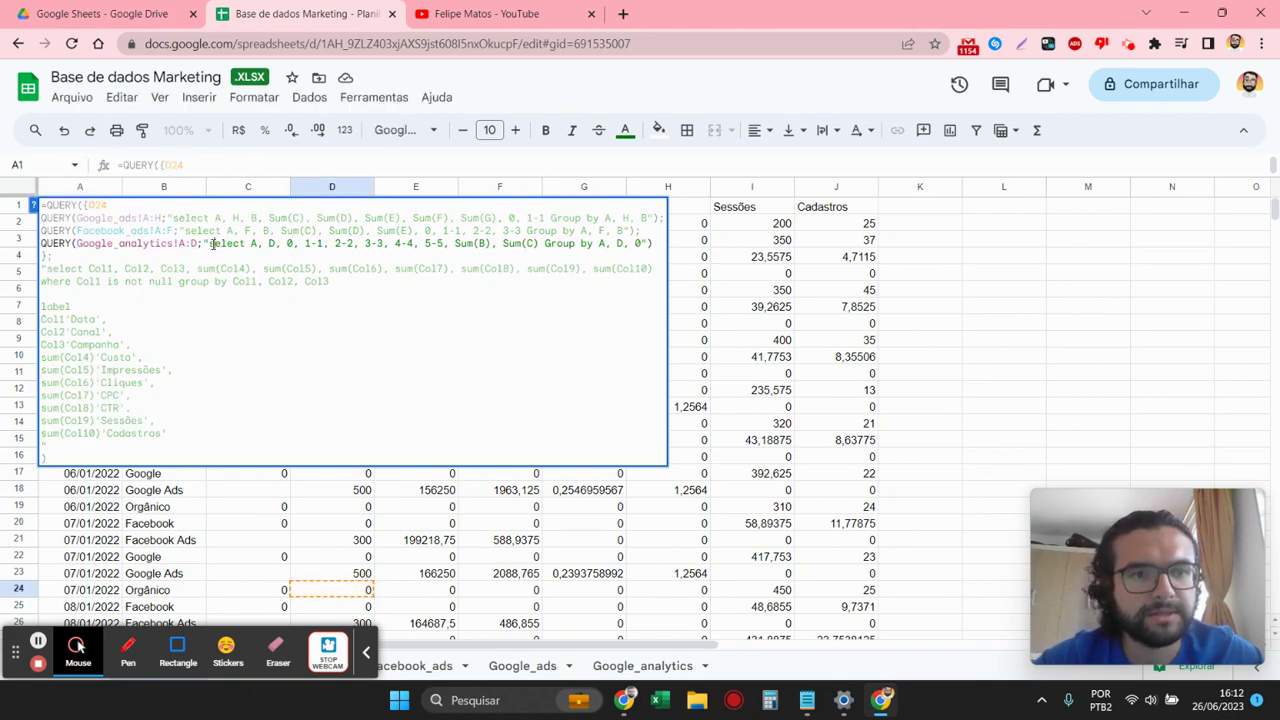
pyautogui.click(362, 448)
pyautogui.click(178, 405)
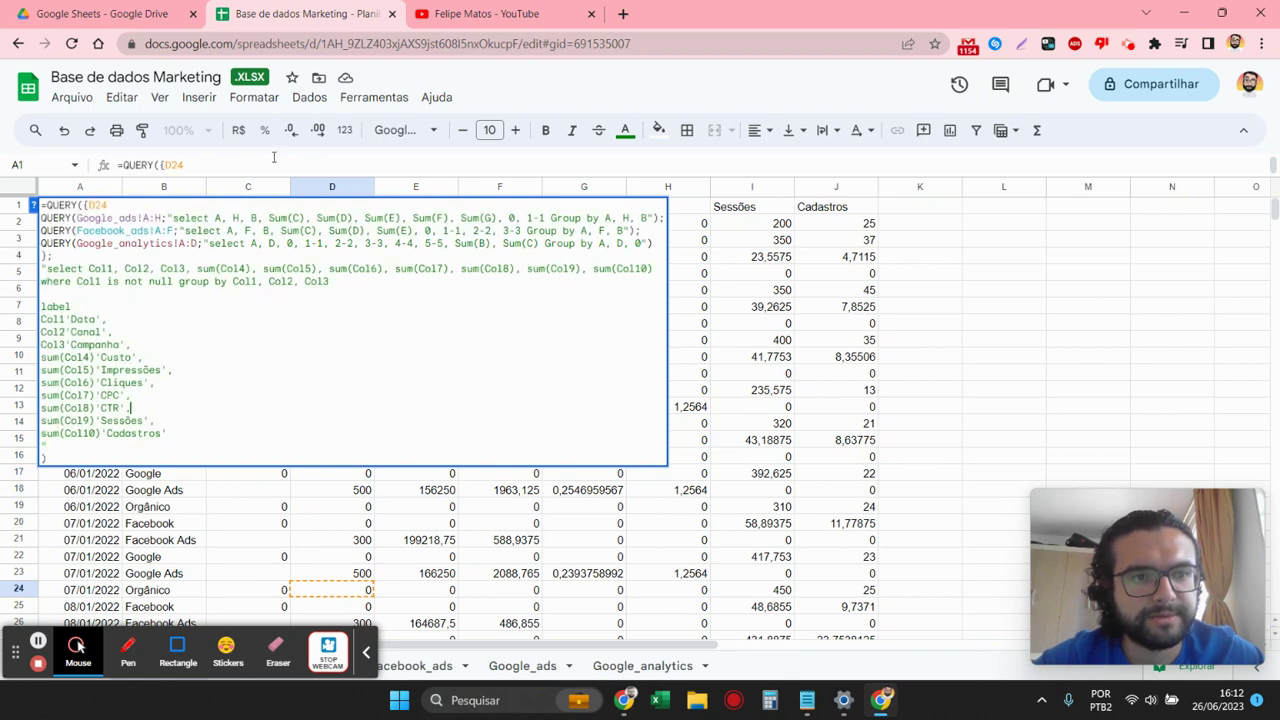
pyautogui.click(702, 273)
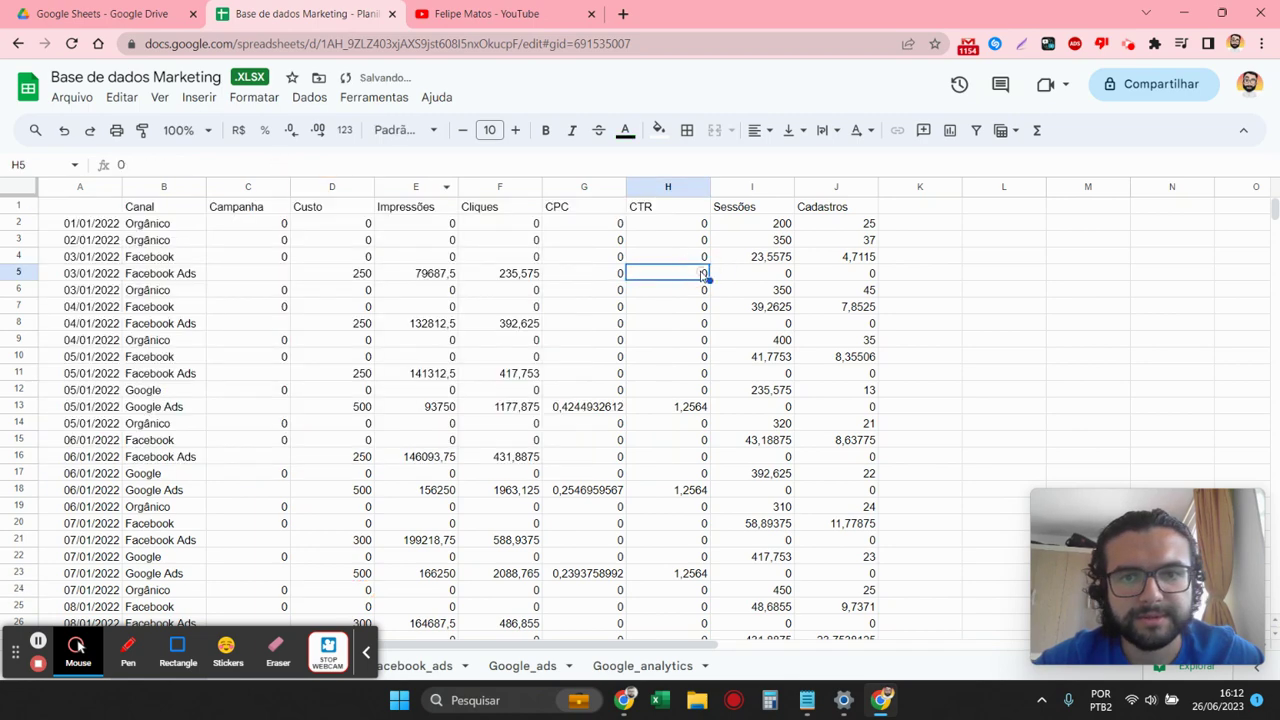
pyautogui.click(112, 208)
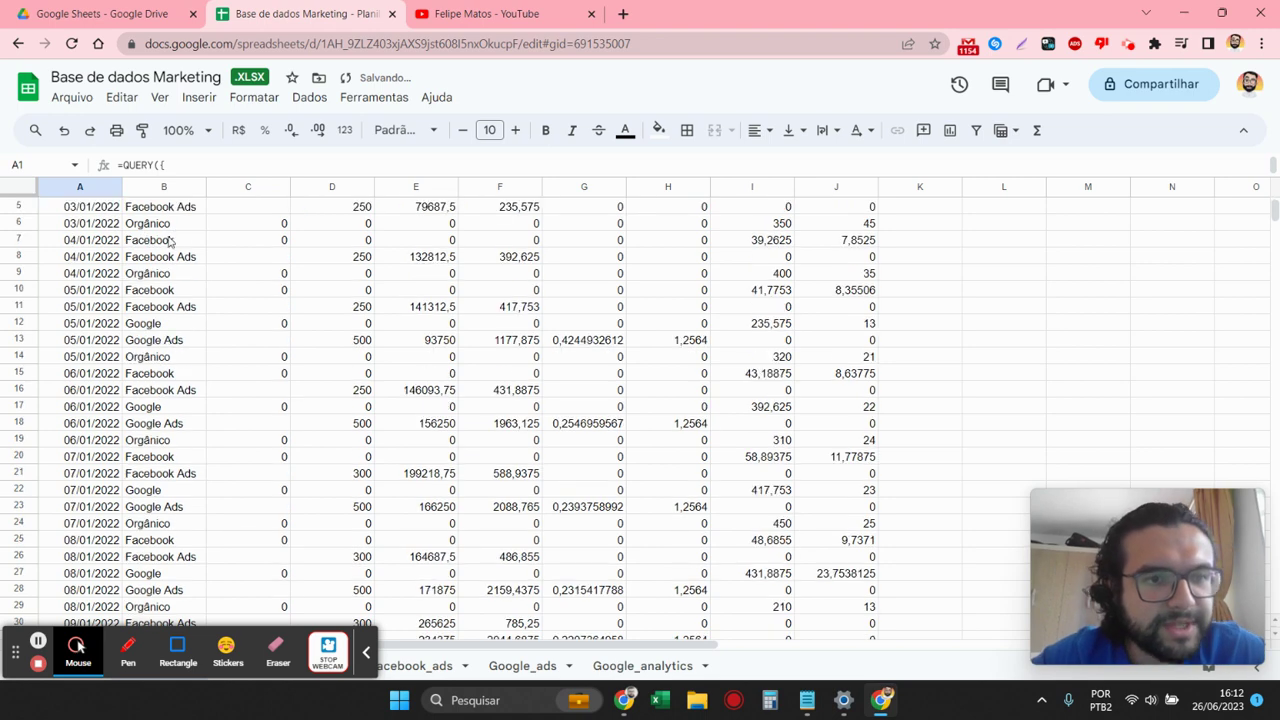
pyautogui.moveTo(167, 230); pyautogui.dragTo(171, 240)
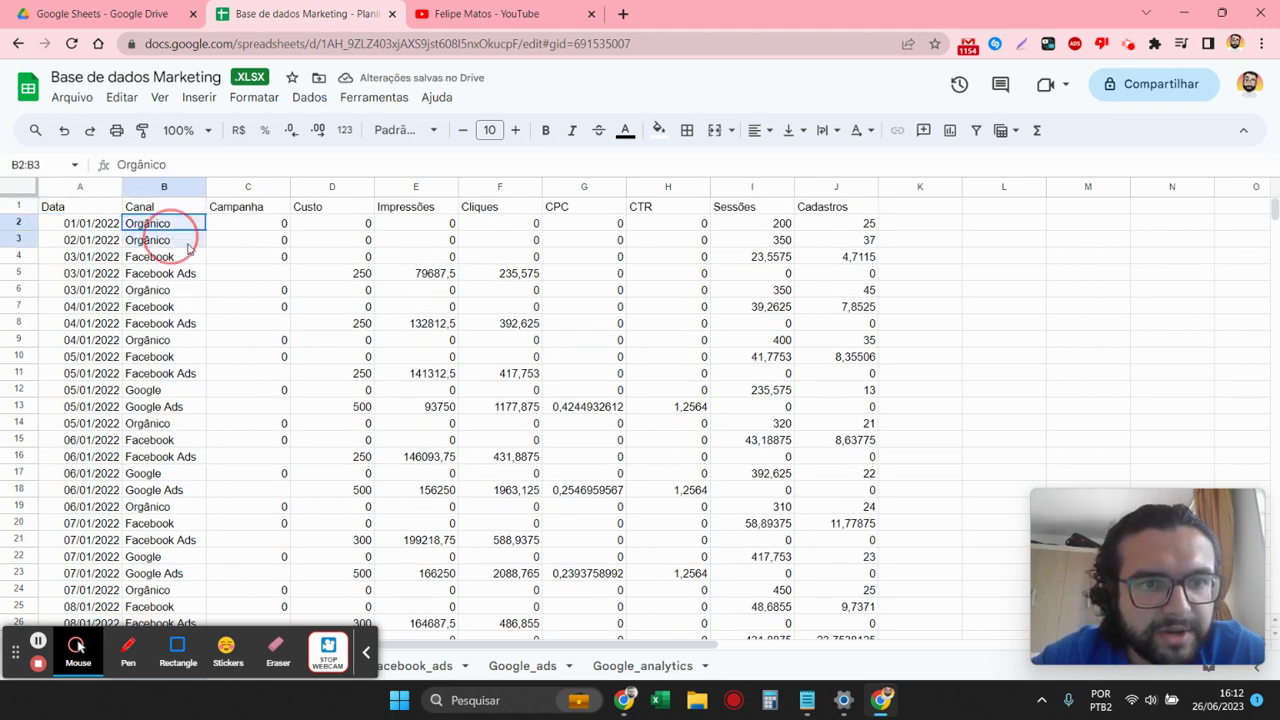
pyautogui.click(765, 228)
pyautogui.moveTo(792, 244); pyautogui.dragTo(834, 247)
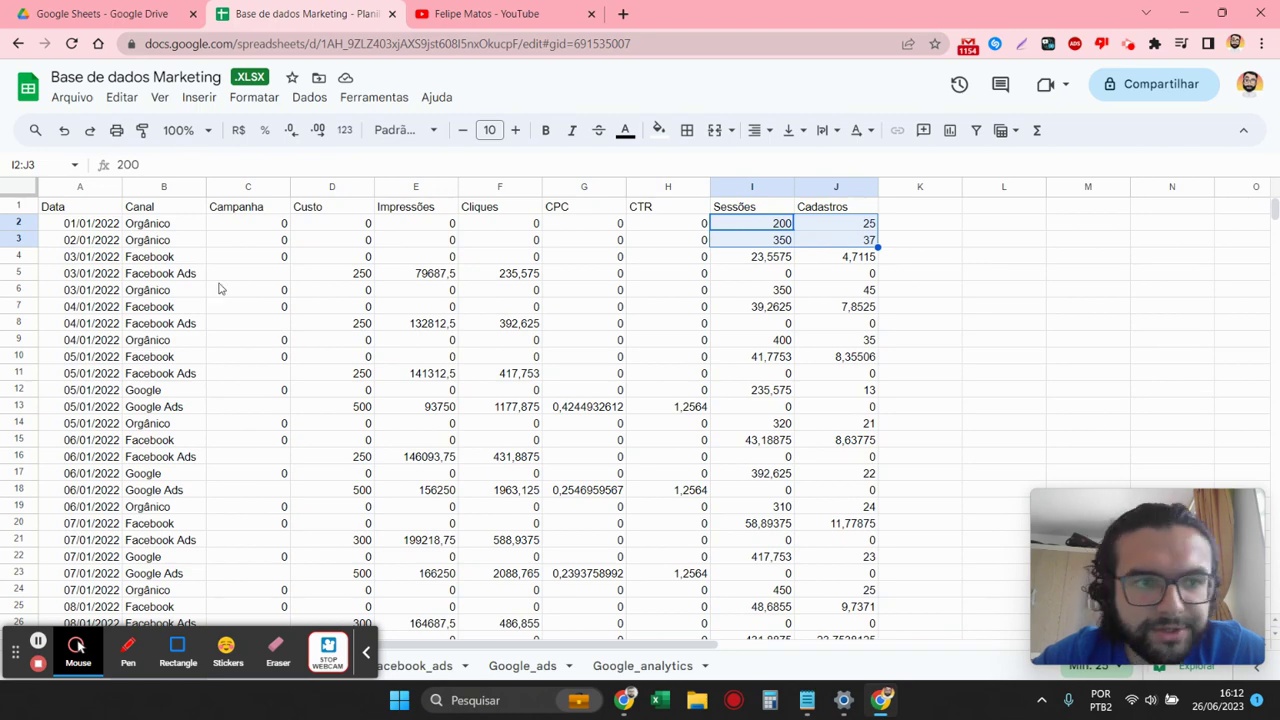
pyautogui.moveTo(165, 258); pyautogui.dragTo(190, 280)
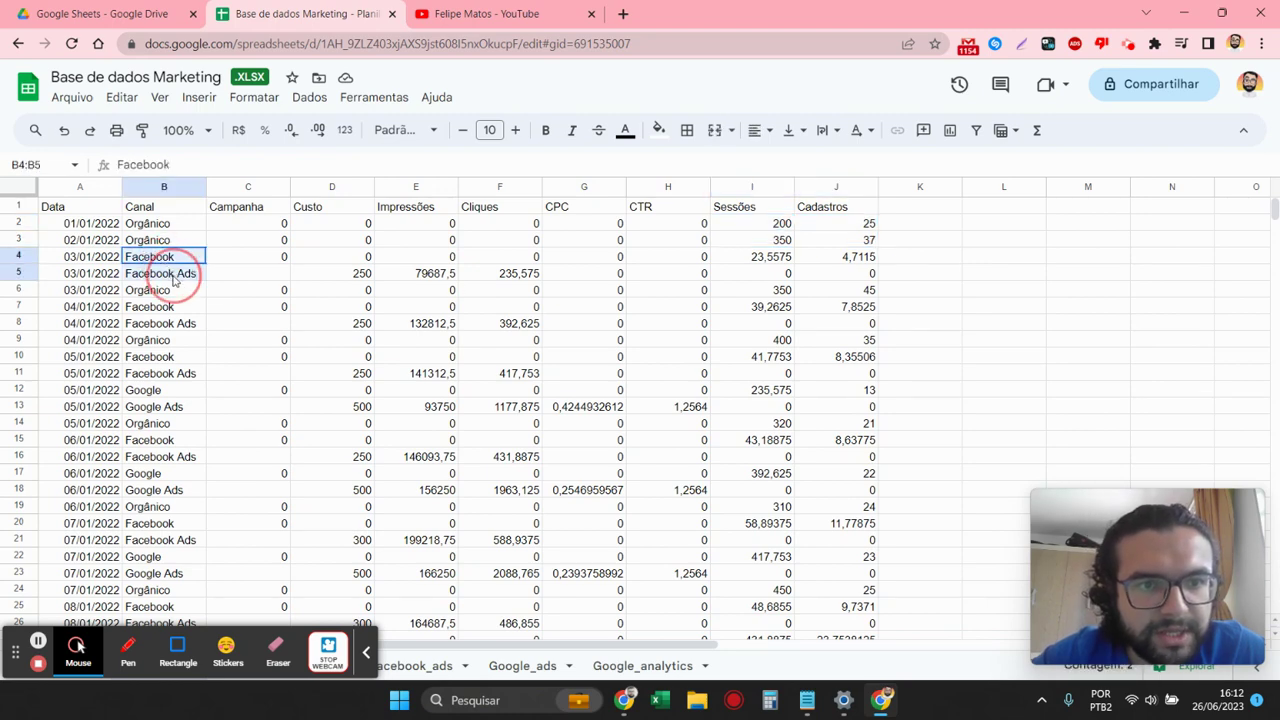
pyautogui.click(337, 276)
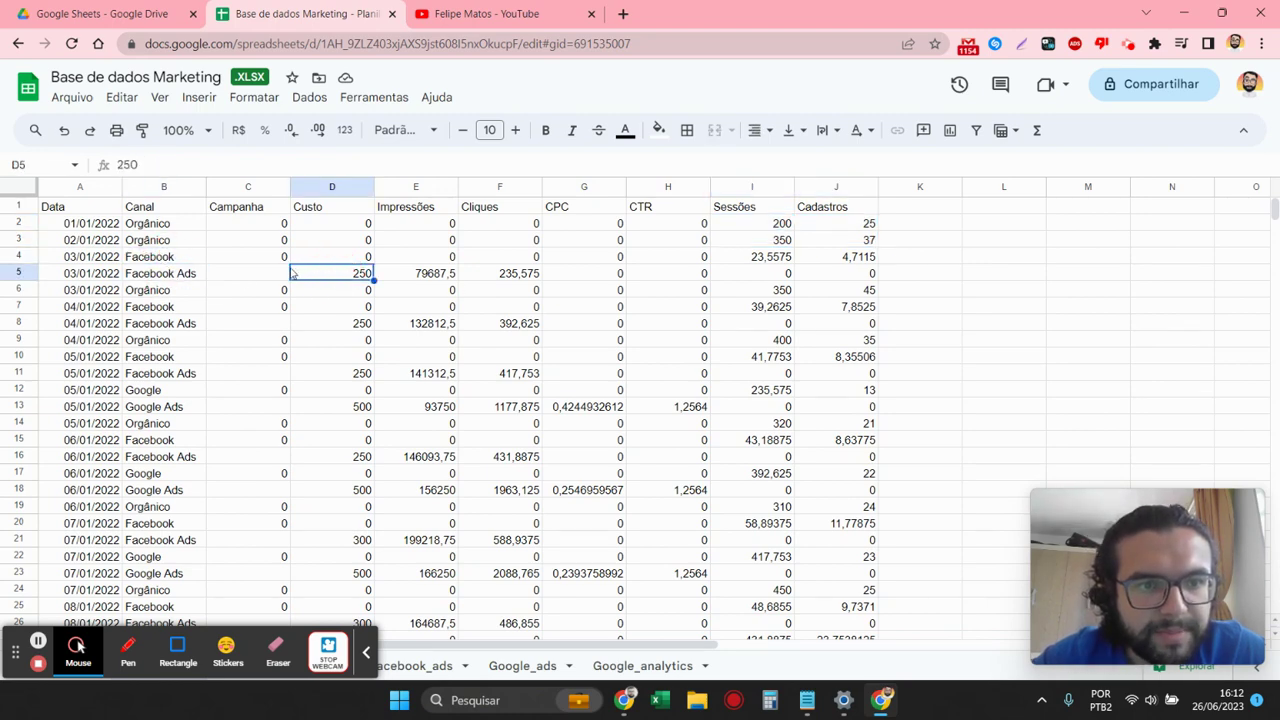
pyautogui.scroll(-8, 300, 300)
pyautogui.scroll(-5, 308, 328)
pyautogui.scroll(-5, 308, 328)
pyautogui.scroll(-5, 309, 331)
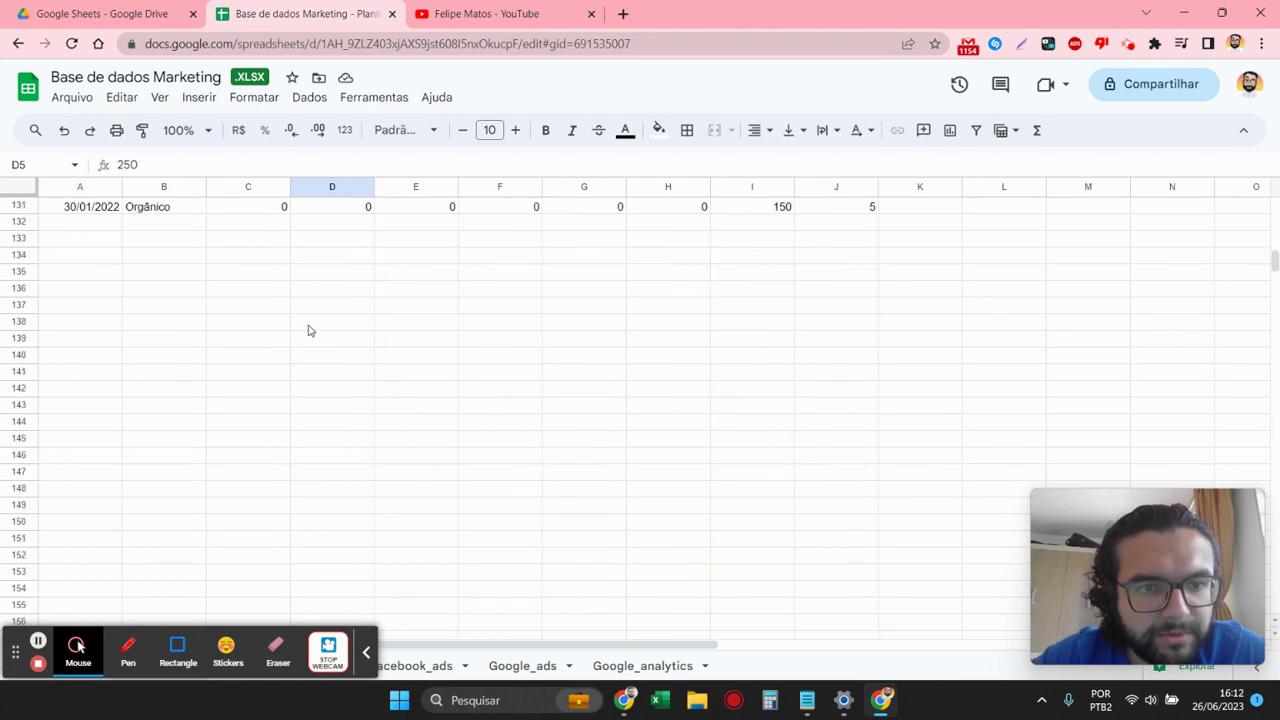
pyautogui.scroll(10, 304, 330)
pyautogui.scroll(4, 300, 329)
pyautogui.scroll(5, 305, 340)
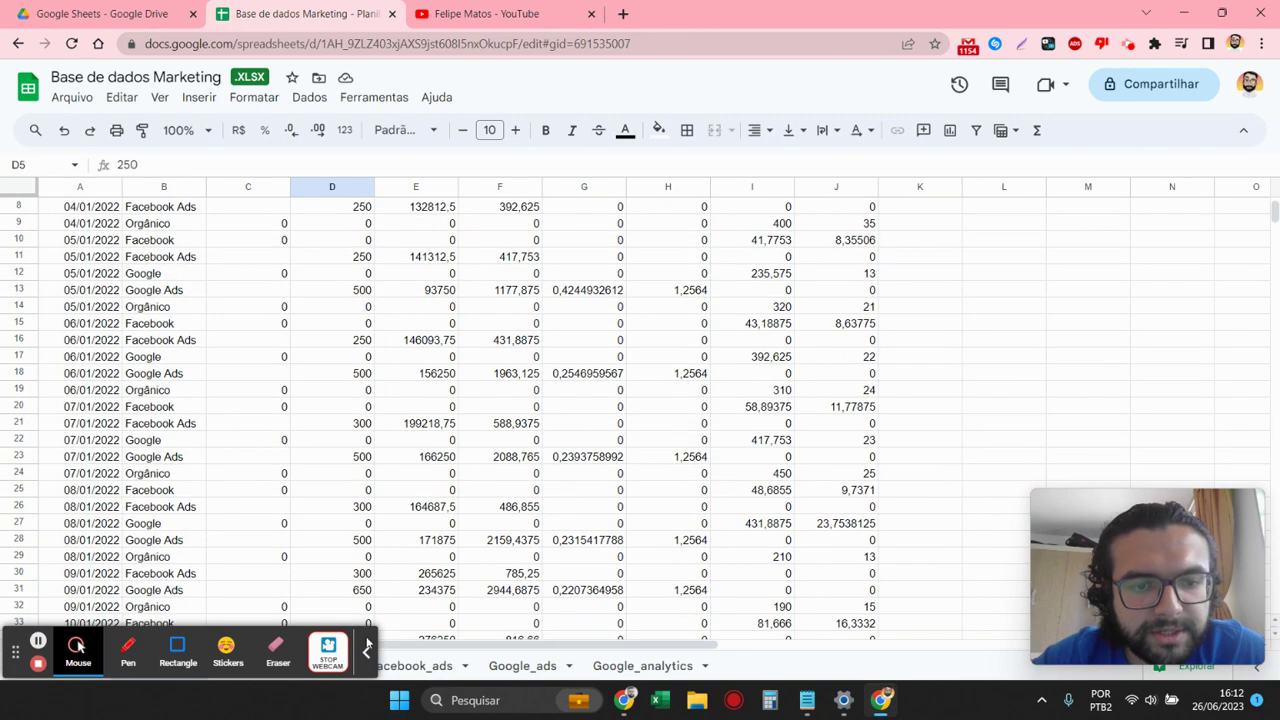
pyautogui.scroll(3, 305, 407)
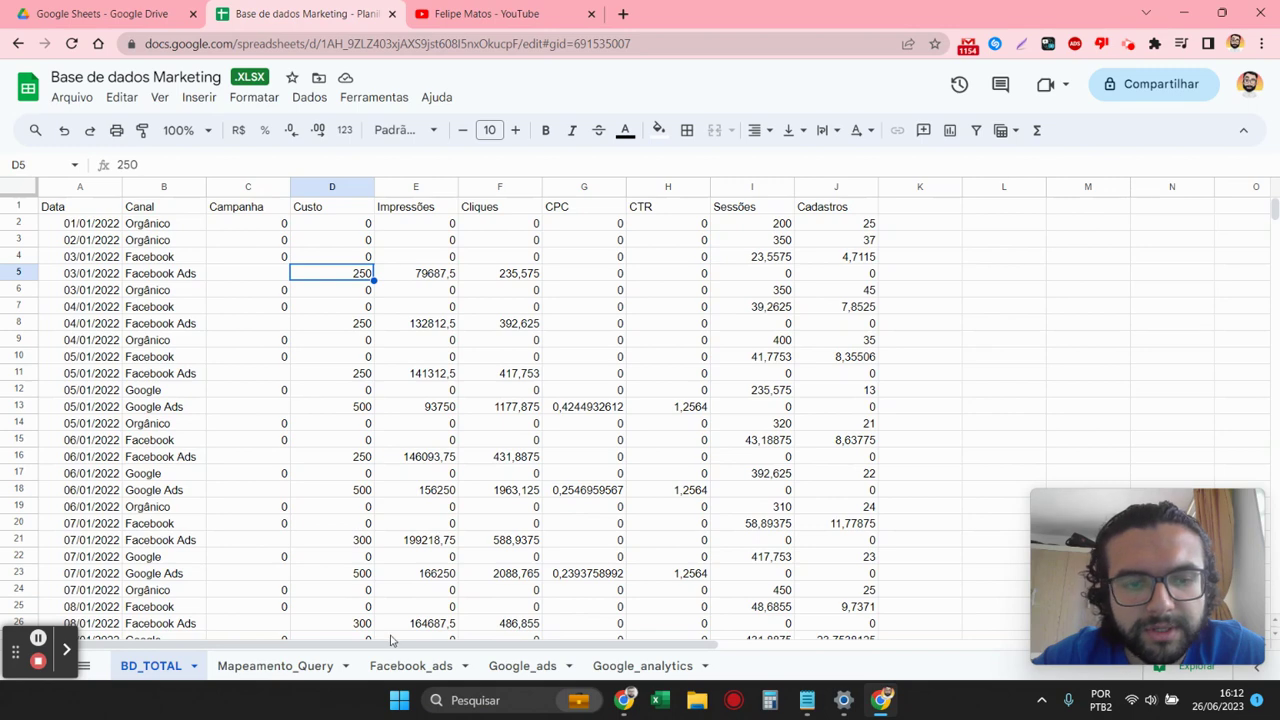
# - Format the Facebook_ads Campanha column as plain text
pyautogui.click(388, 667)
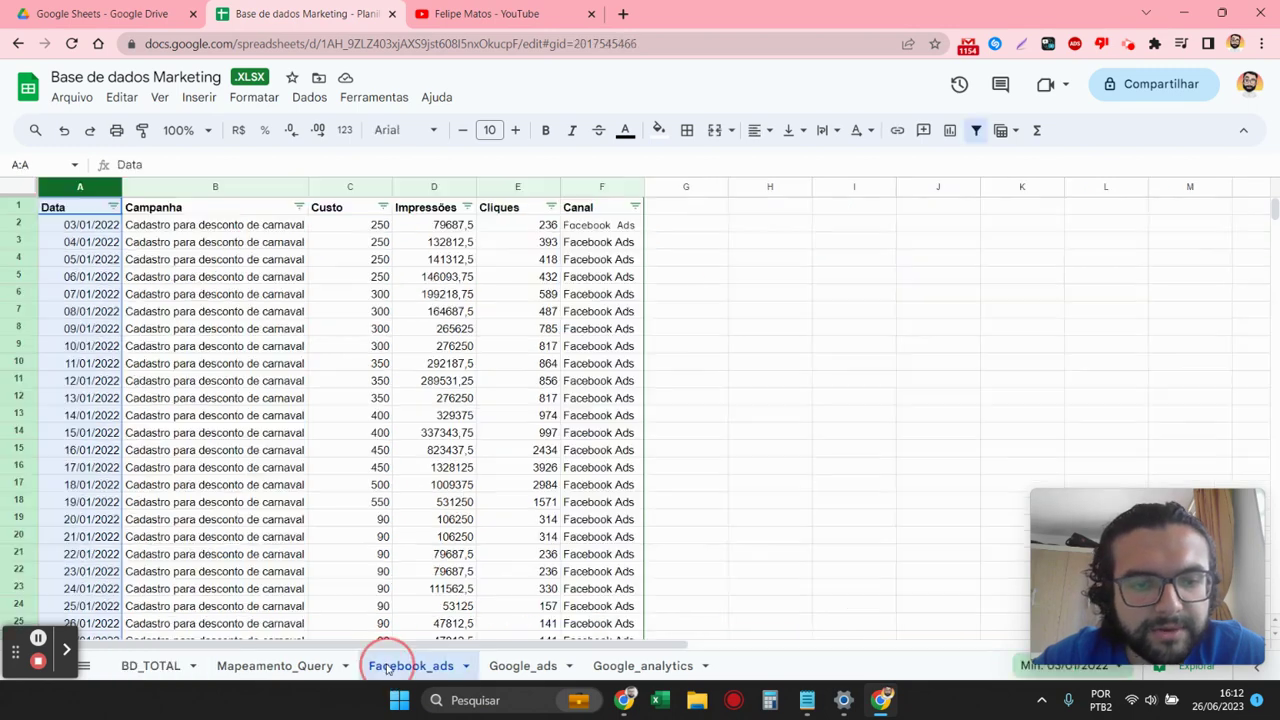
pyautogui.click(203, 225)
pyautogui.click(221, 206)
pyautogui.click(215, 187)
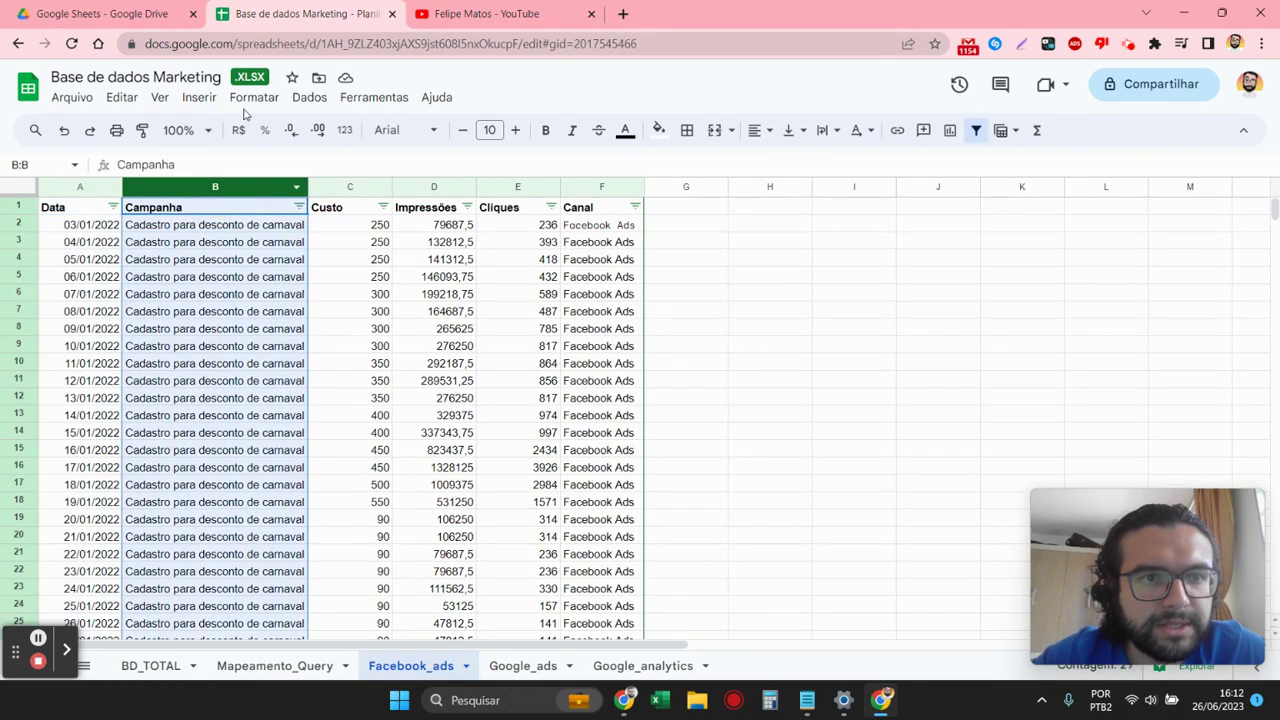
pyautogui.click(199, 97)
pyautogui.moveTo(277, 166)
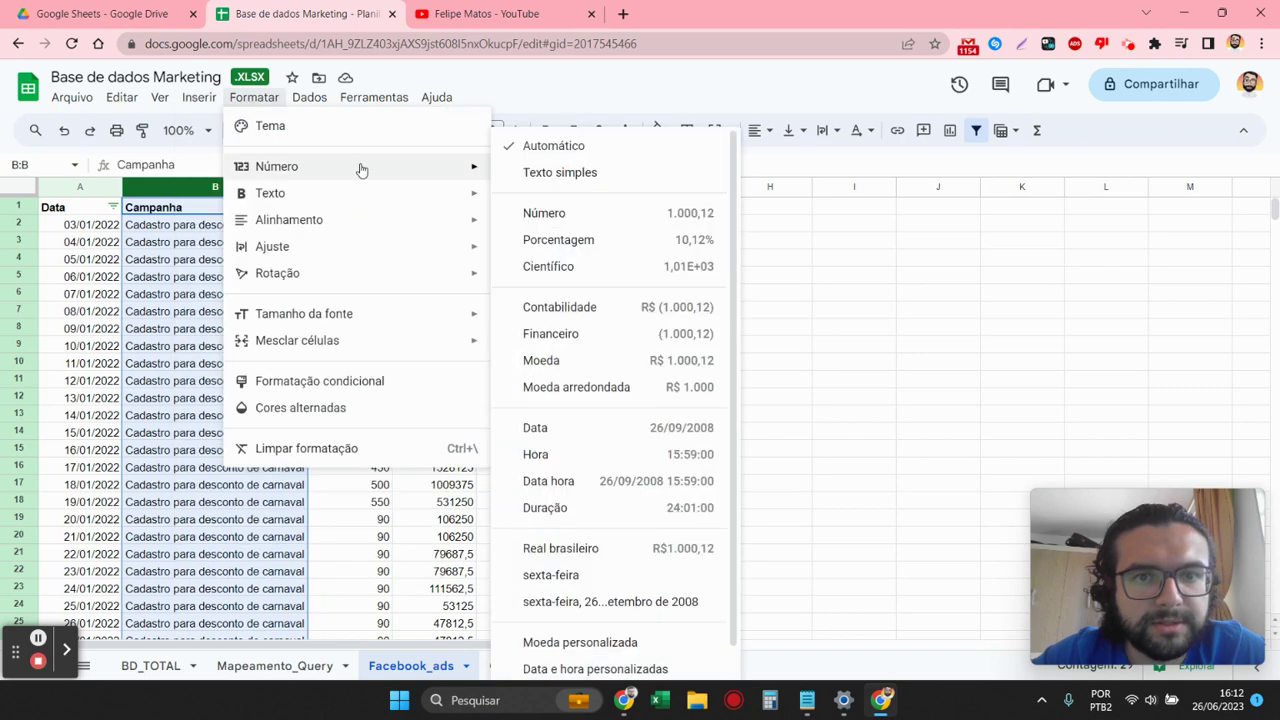
pyautogui.click(568, 174)
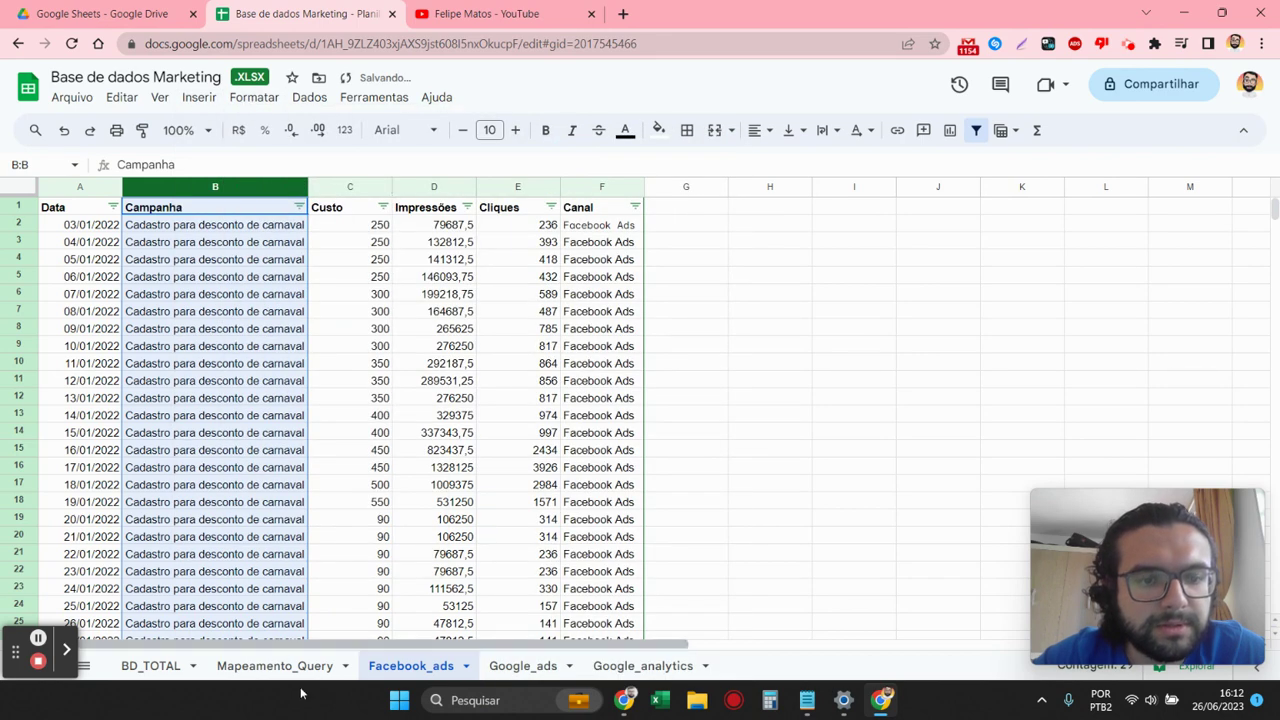
# - Format the Google_ads Campanha column (column B) as plain text
pyautogui.click(533, 668)
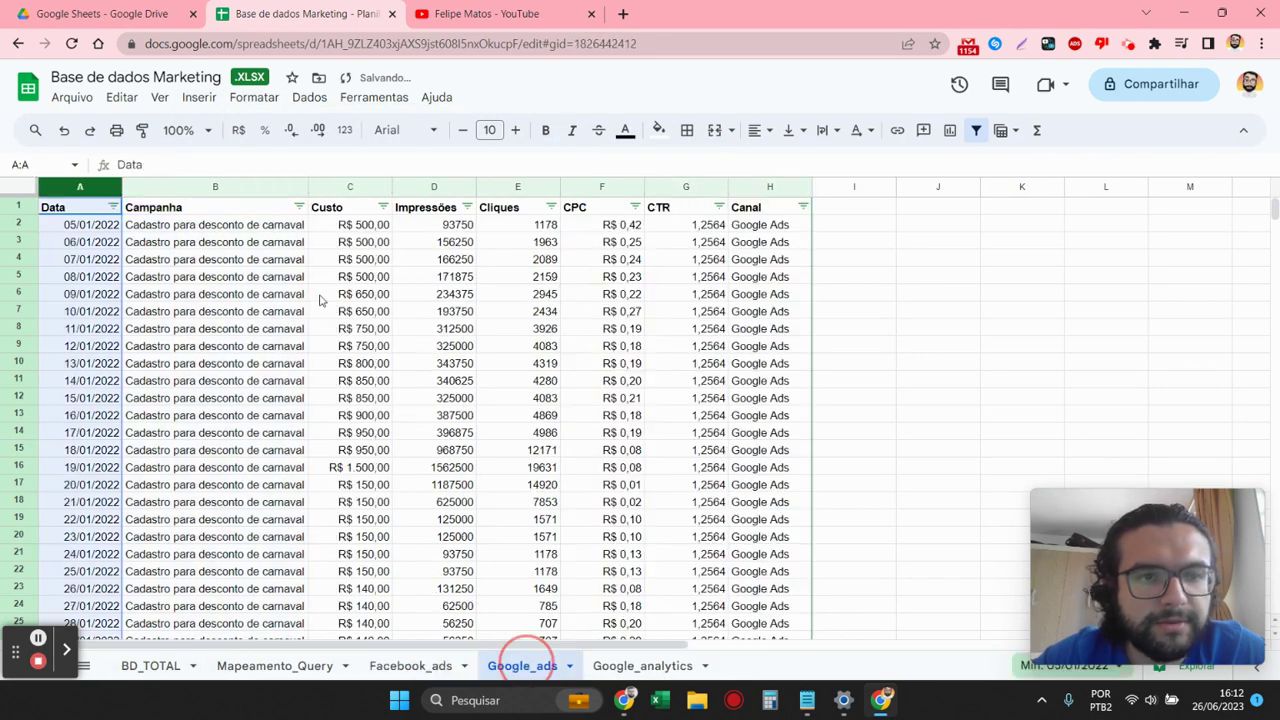
pyautogui.click(240, 187)
pyautogui.click(230, 100)
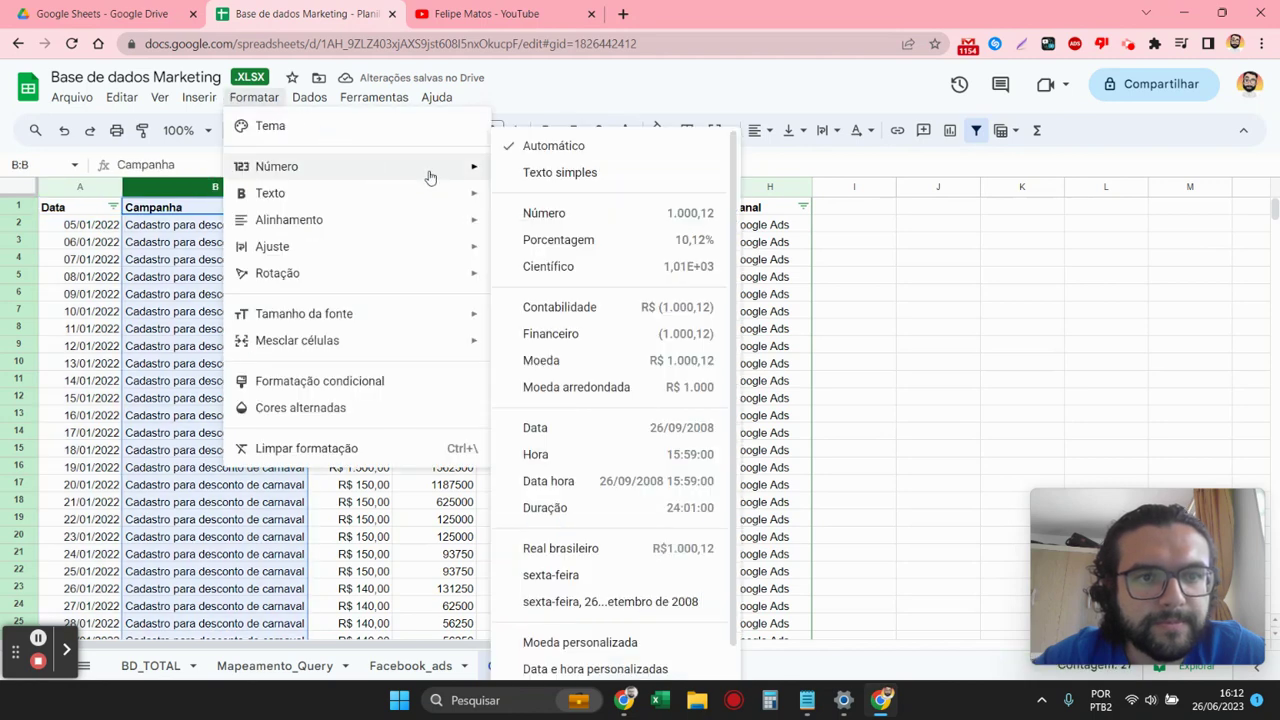
pyautogui.moveTo(276, 166)
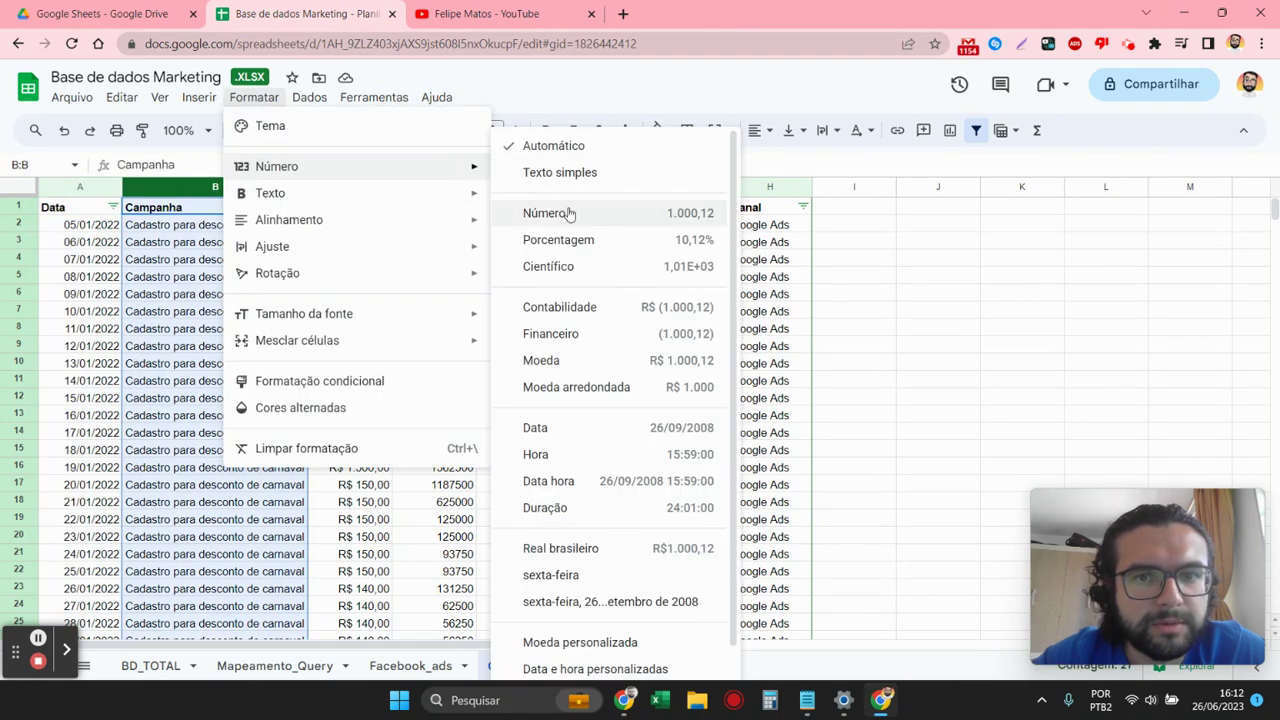
pyautogui.click(561, 180)
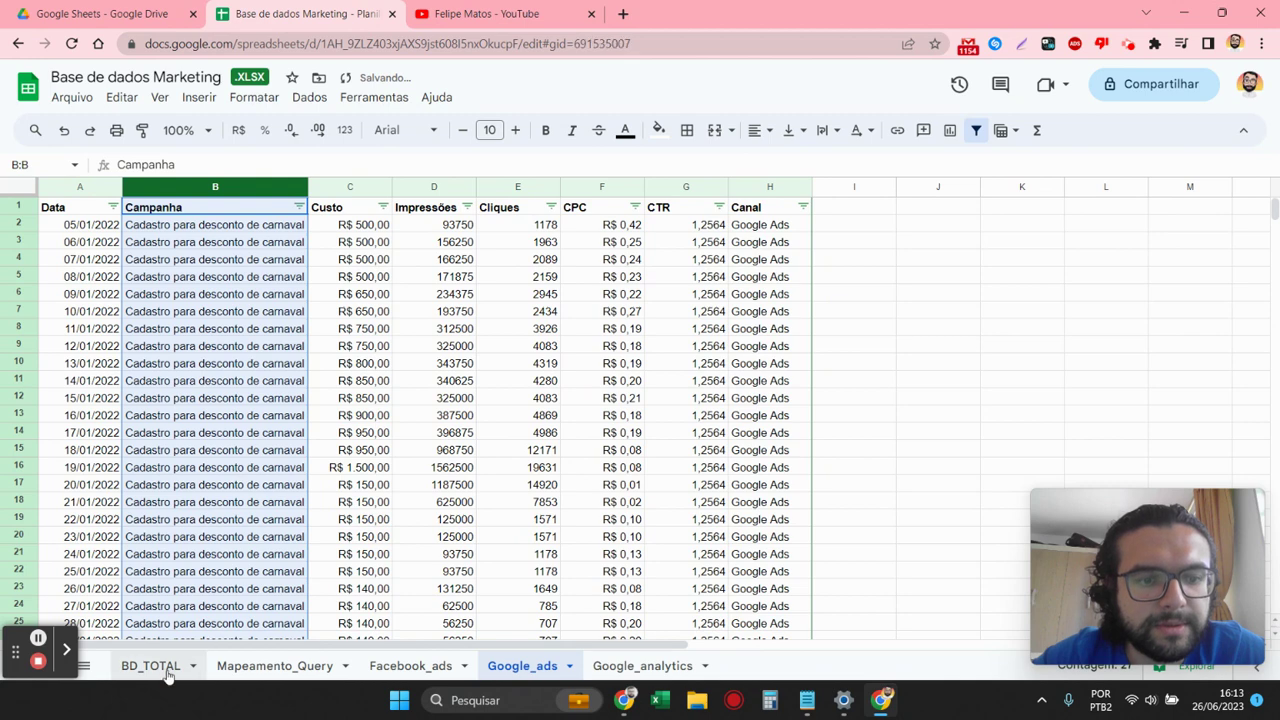
# - Check the campaign names now appearing in BD_TOTAL and widen its Campanha column C
pyautogui.click(168, 672)
pyautogui.click(284, 227)
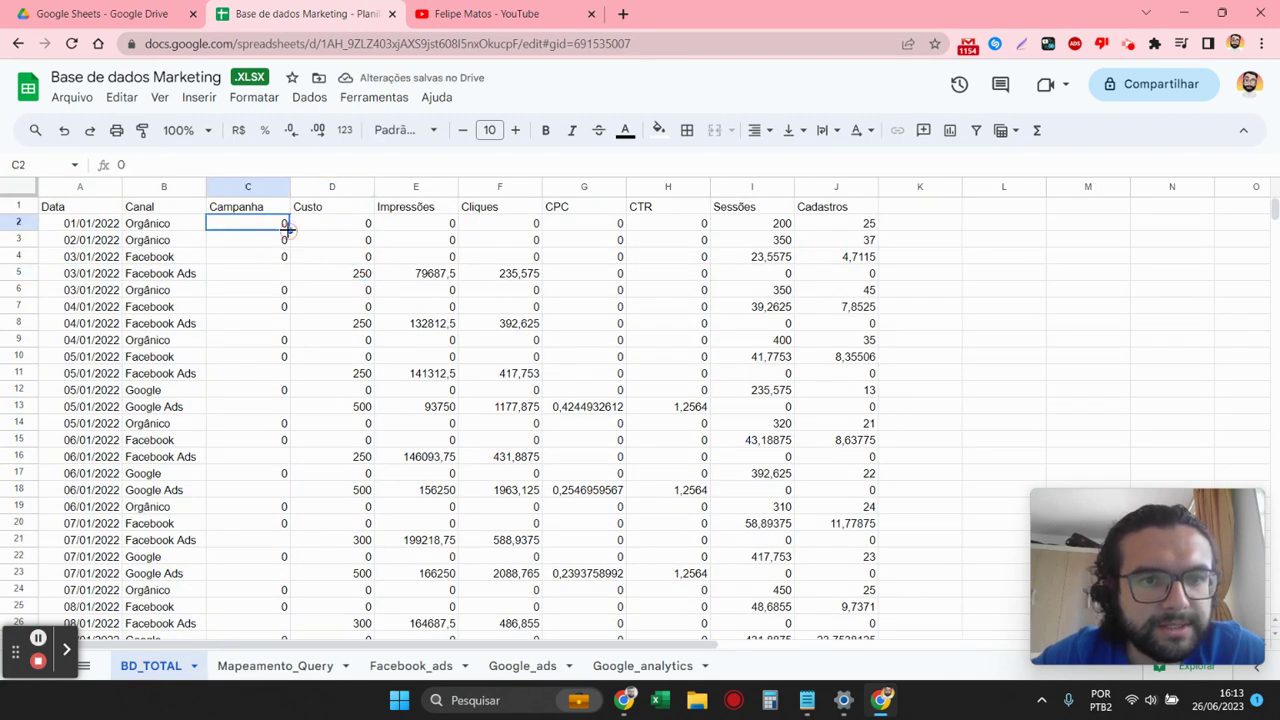
pyautogui.click(265, 666)
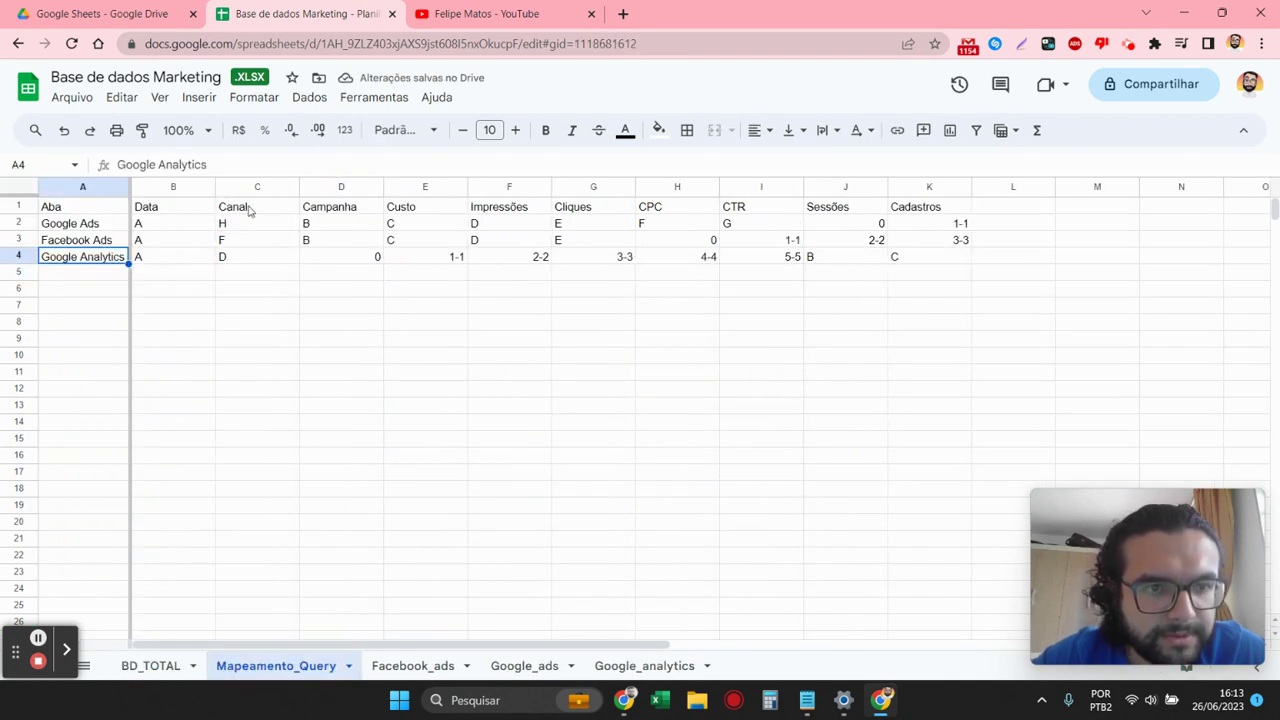
pyautogui.click(155, 666)
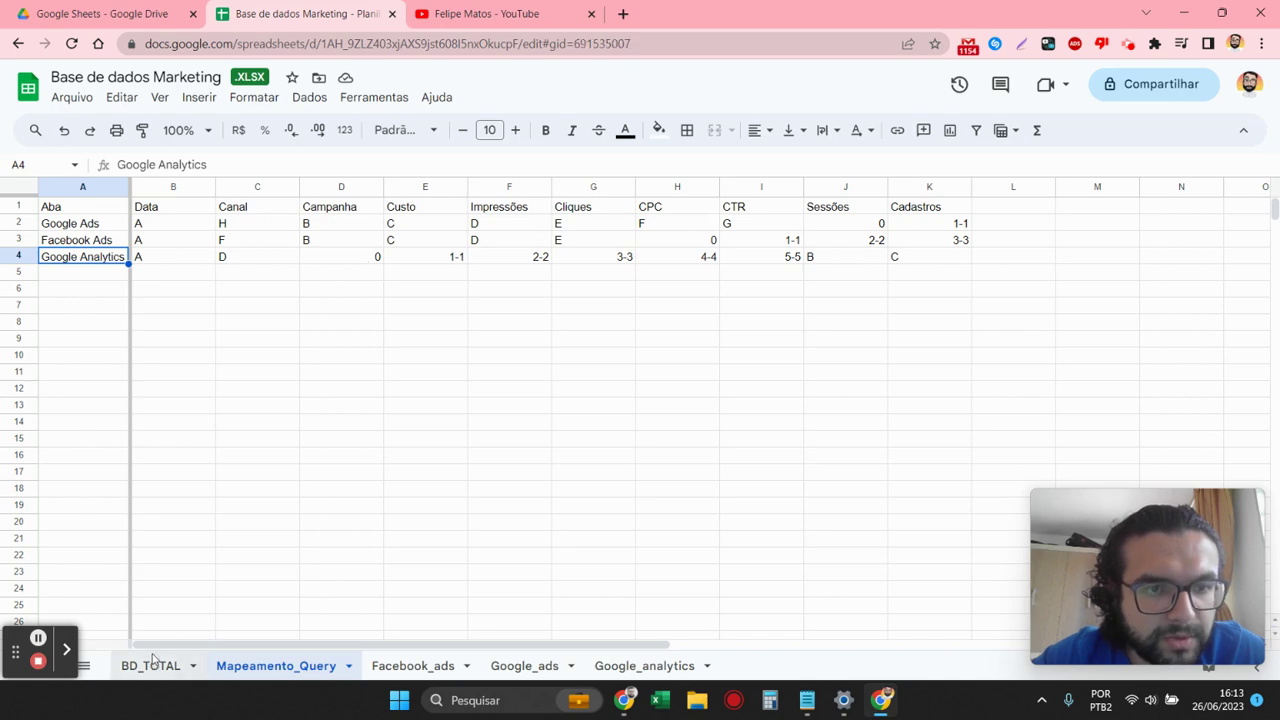
pyautogui.moveTo(290, 186)
pyautogui.mouseDown()
pyautogui.moveTo(266, 186)
pyautogui.moveTo(328, 186)
pyautogui.mouseUp()
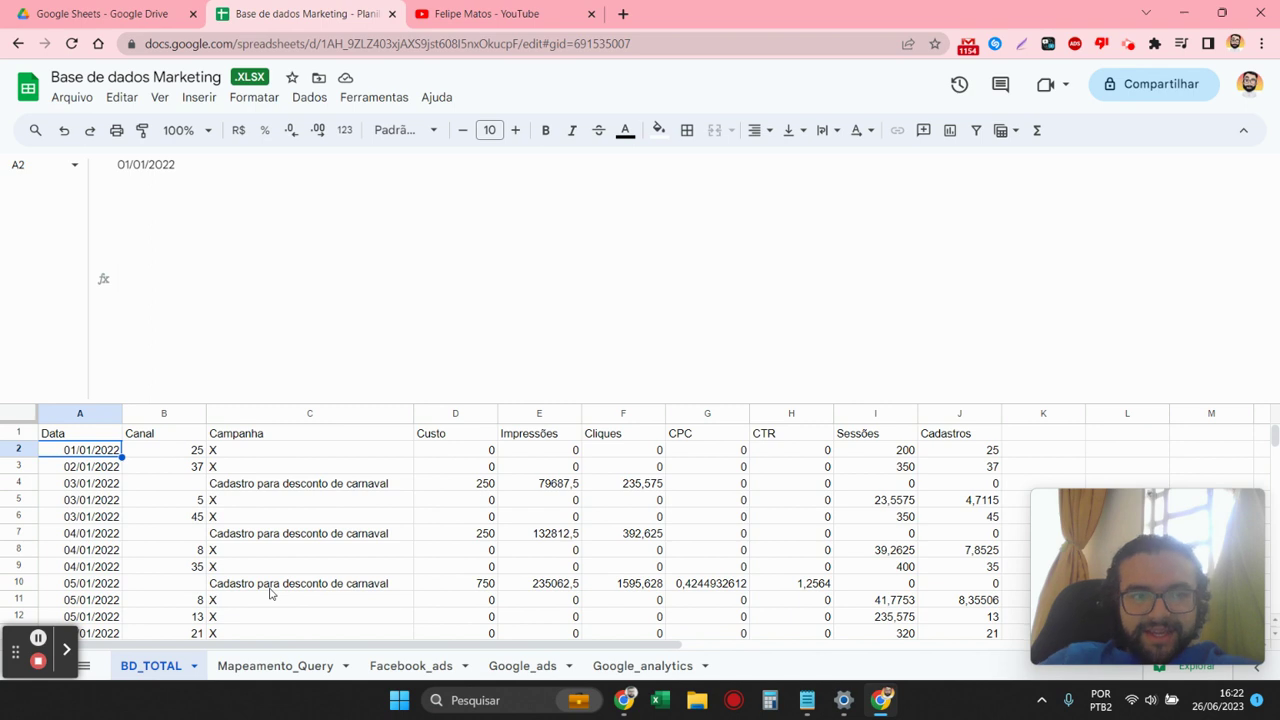
pyautogui.click(643, 666)
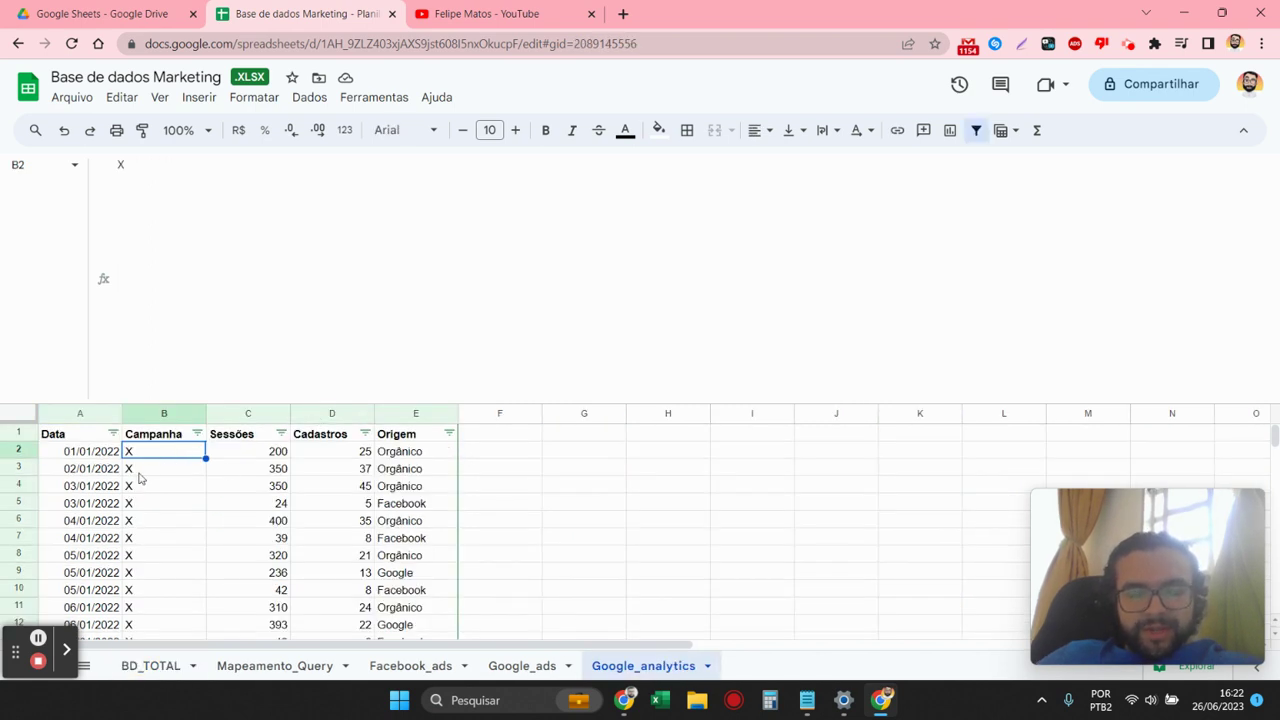
pyautogui.click(151, 666)
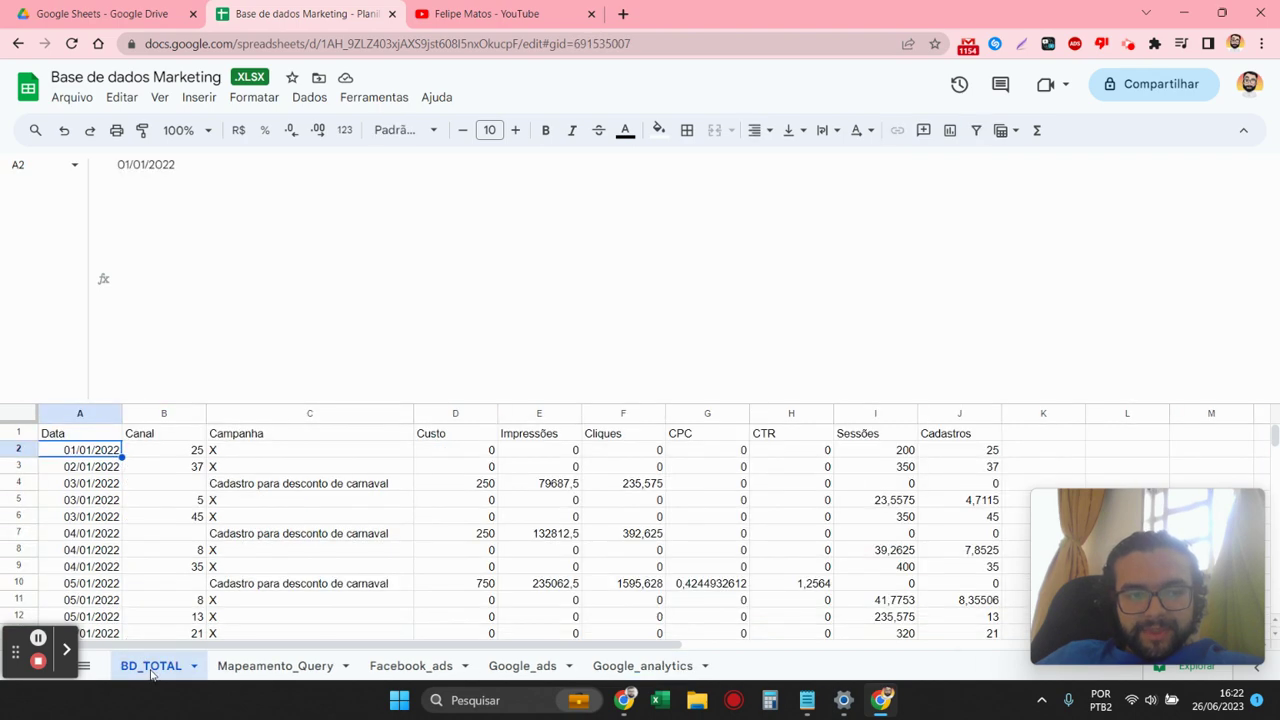
pyautogui.scroll(-5, 290, 492)
pyautogui.scroll(-4, 290, 492)
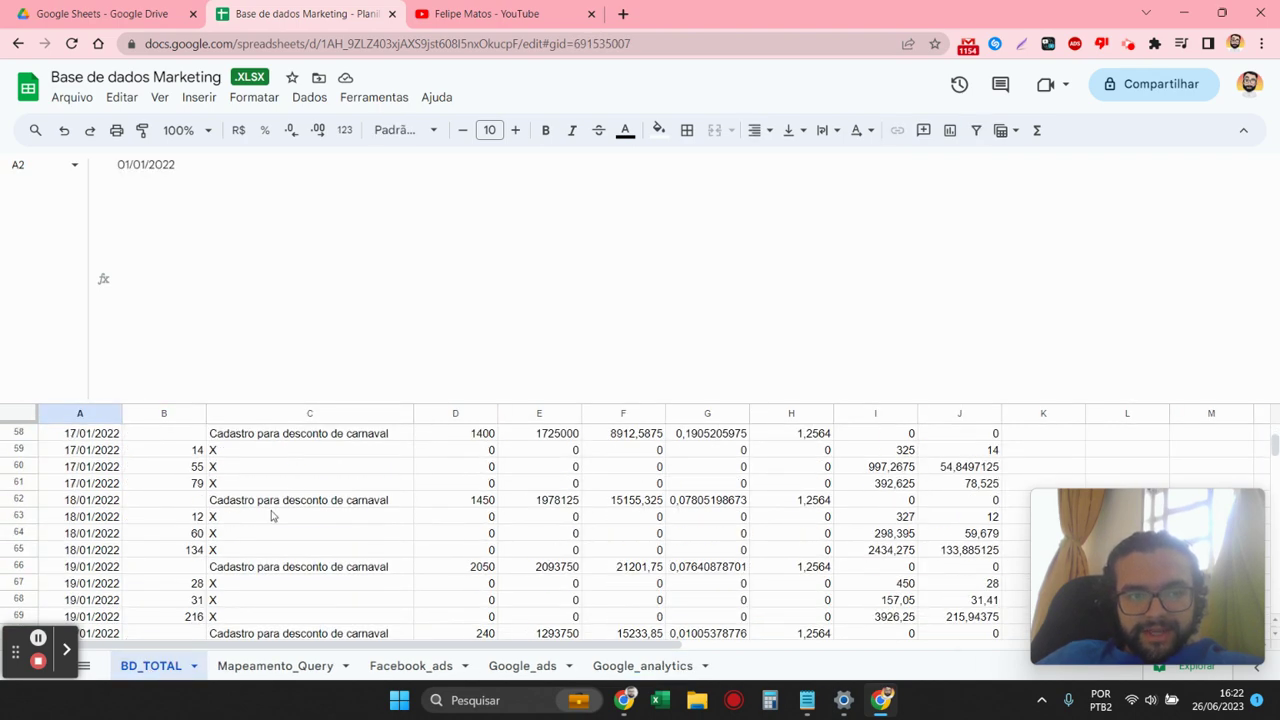
pyautogui.scroll(-4, 272, 515)
pyautogui.click(38, 638)
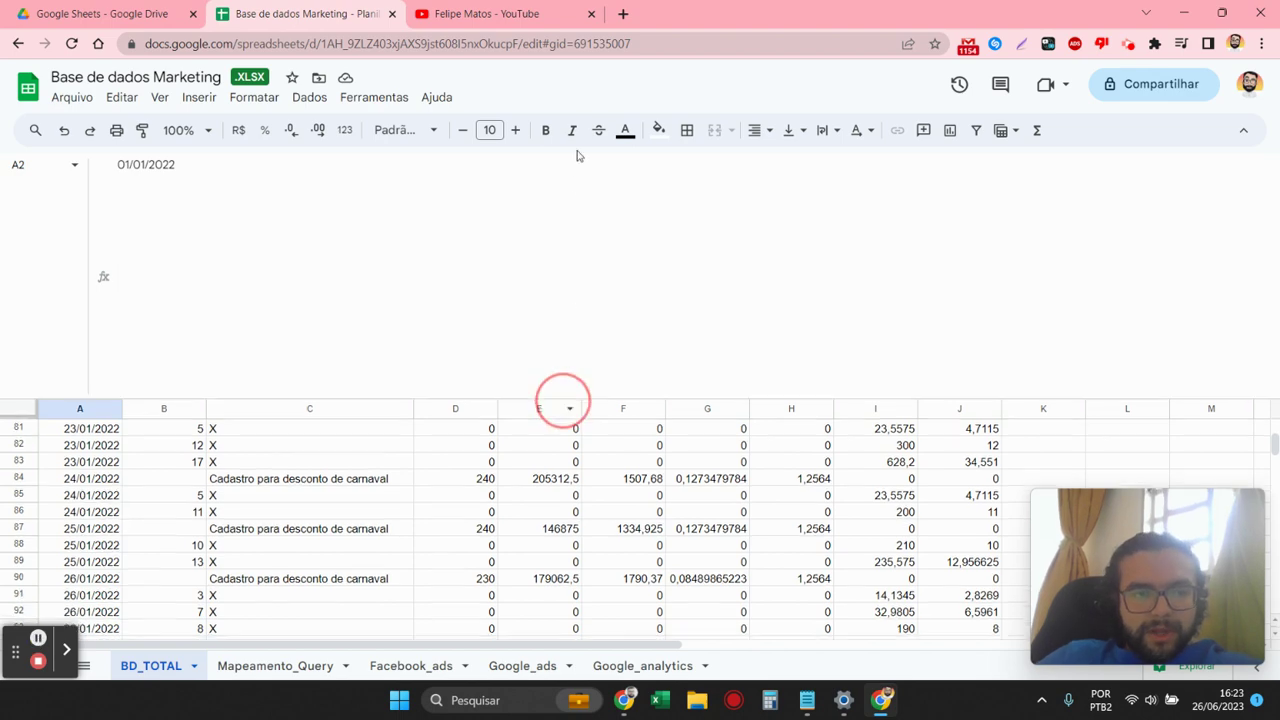
pyautogui.moveTo(562, 401); pyautogui.dragTo(583, 86)
pyautogui.scroll(-3, 246, 423)
pyautogui.scroll(5, 307, 369)
pyautogui.scroll(7, 307, 369)
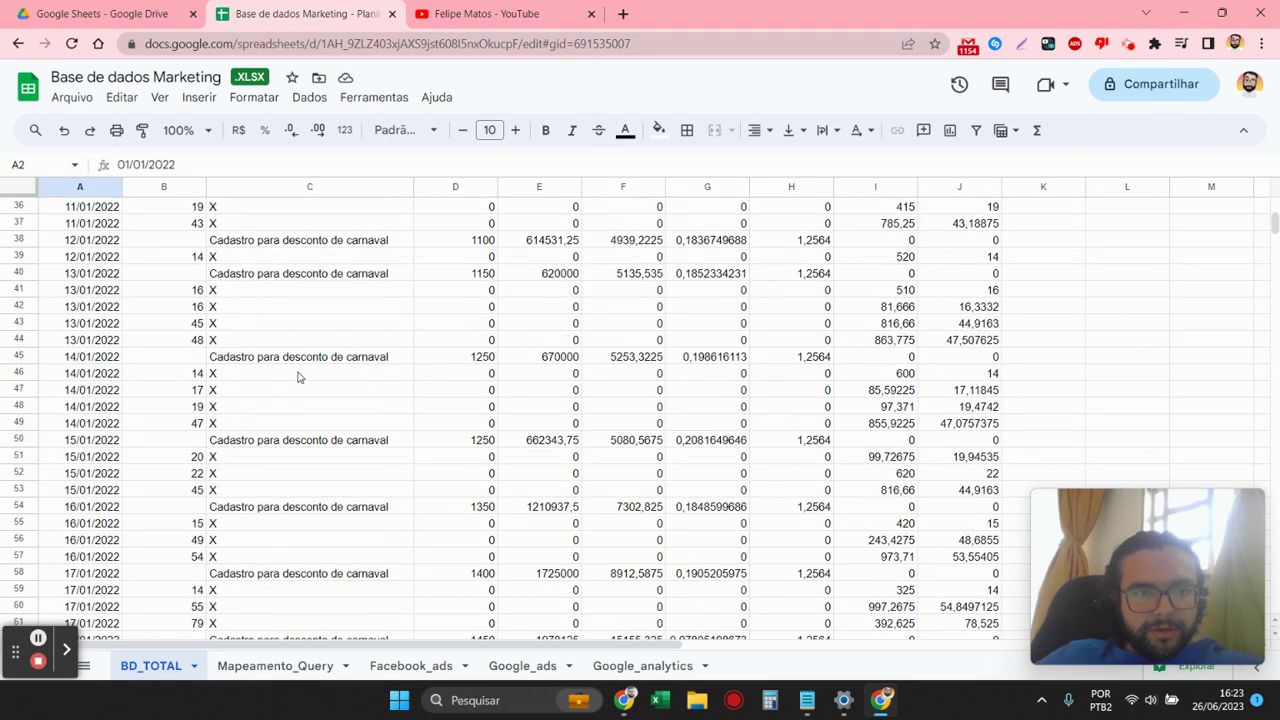
pyautogui.scroll(5, 297, 374)
pyautogui.click(304, 333)
pyautogui.scroll(2, 290, 377)
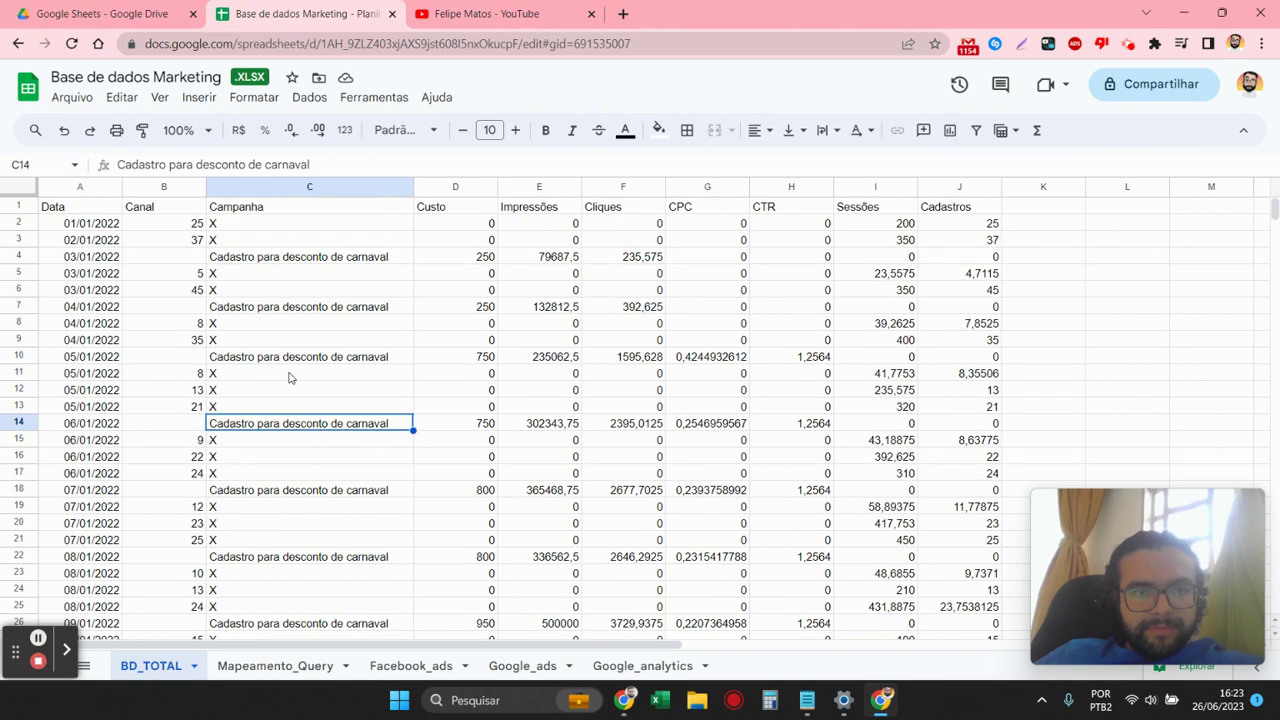
# - Freeze row 1 of BD_TOTAL as the header, then check the Campanha cells in column C
pyautogui.click(10, 200)
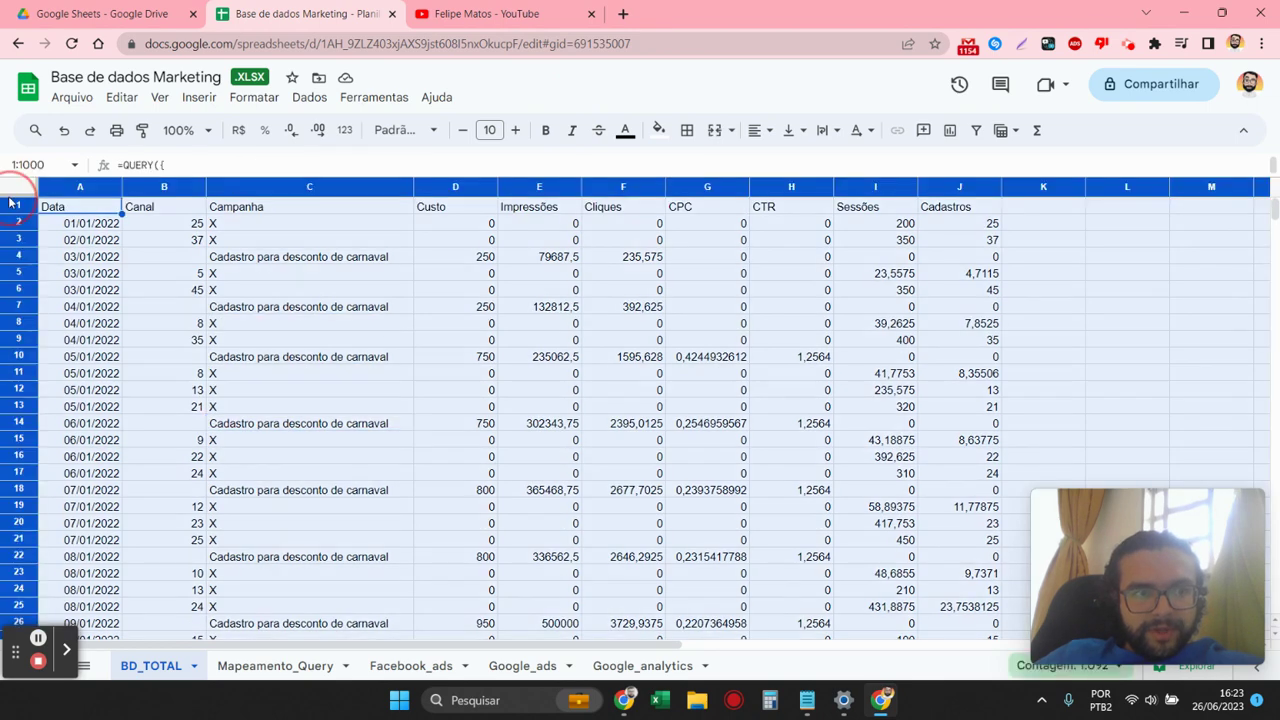
pyautogui.moveTo(10, 196); pyautogui.dragTo(10, 216)
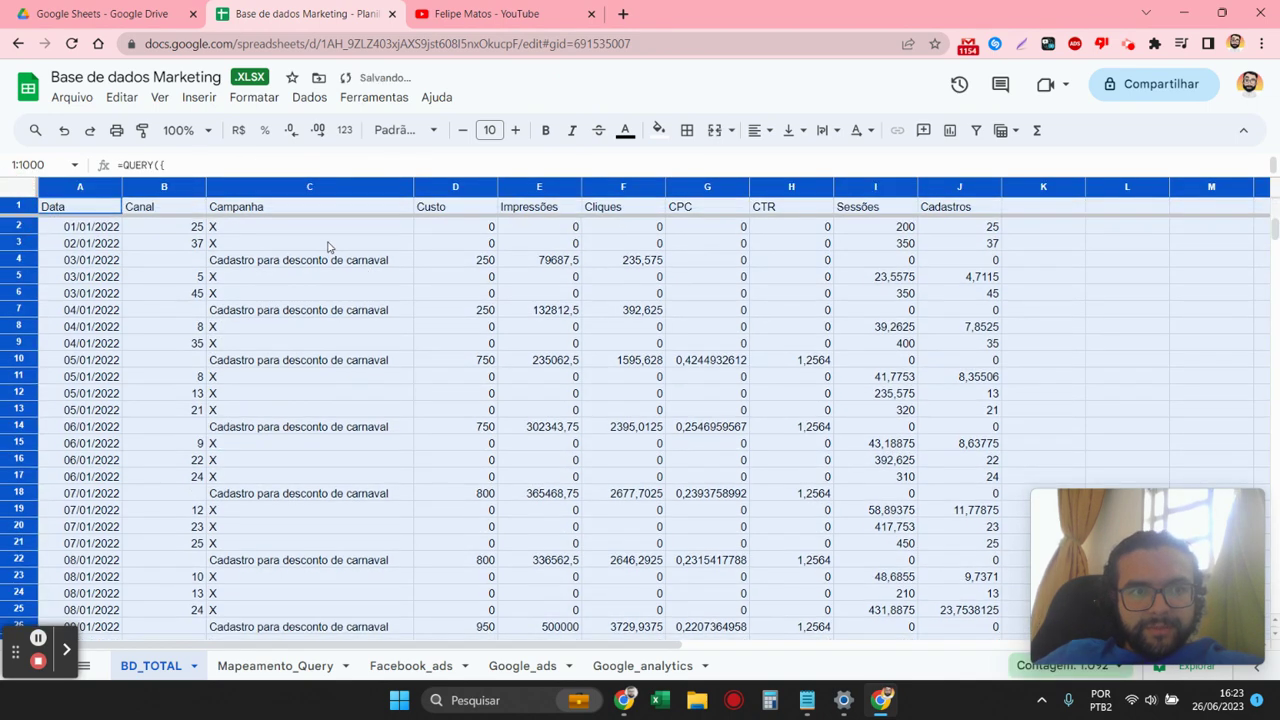
pyautogui.click(310, 236)
pyautogui.moveTo(308, 228); pyautogui.dragTo(306, 246)
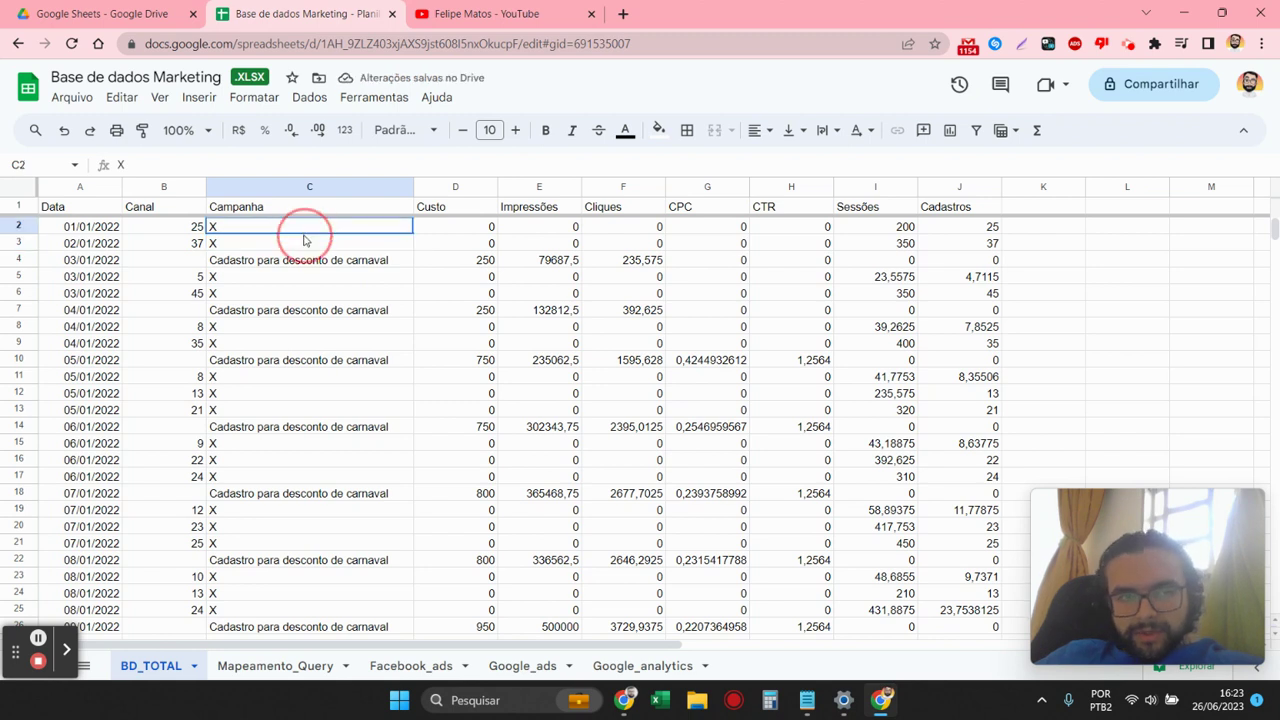
pyautogui.click(273, 280)
pyautogui.moveTo(273, 298); pyautogui.dragTo(272, 300)
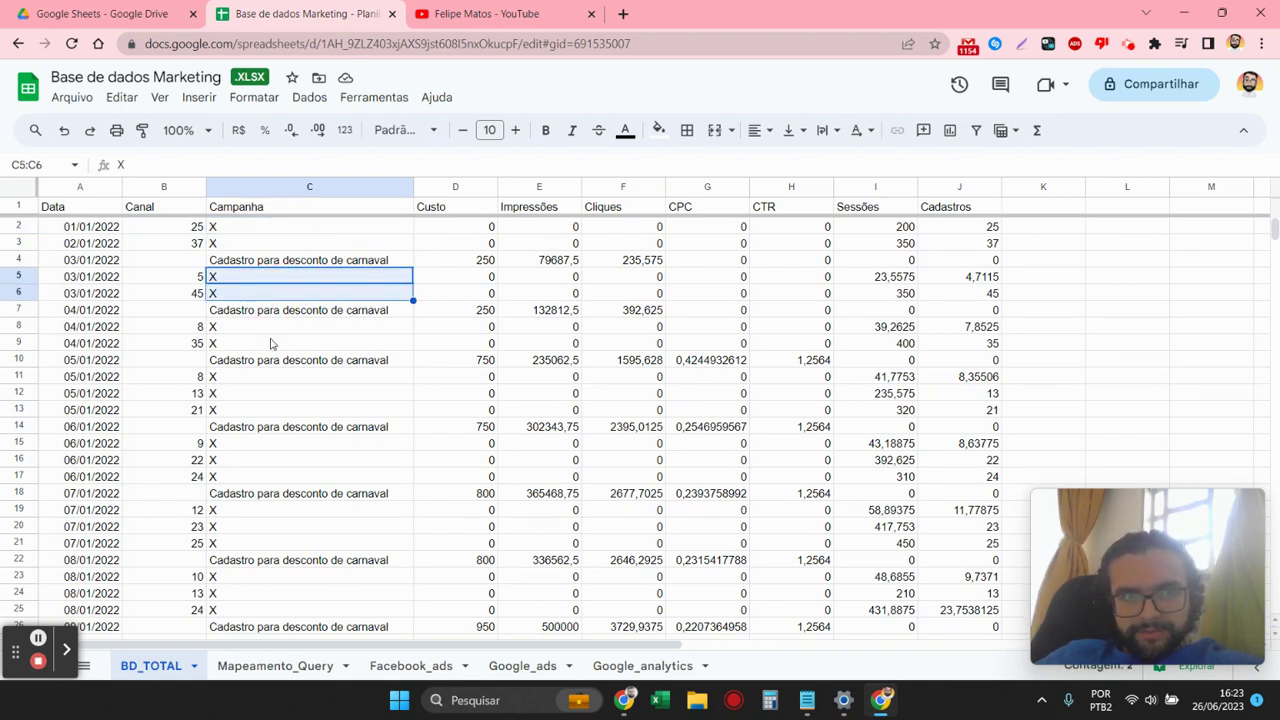
pyautogui.click(299, 380)
pyautogui.click(277, 393)
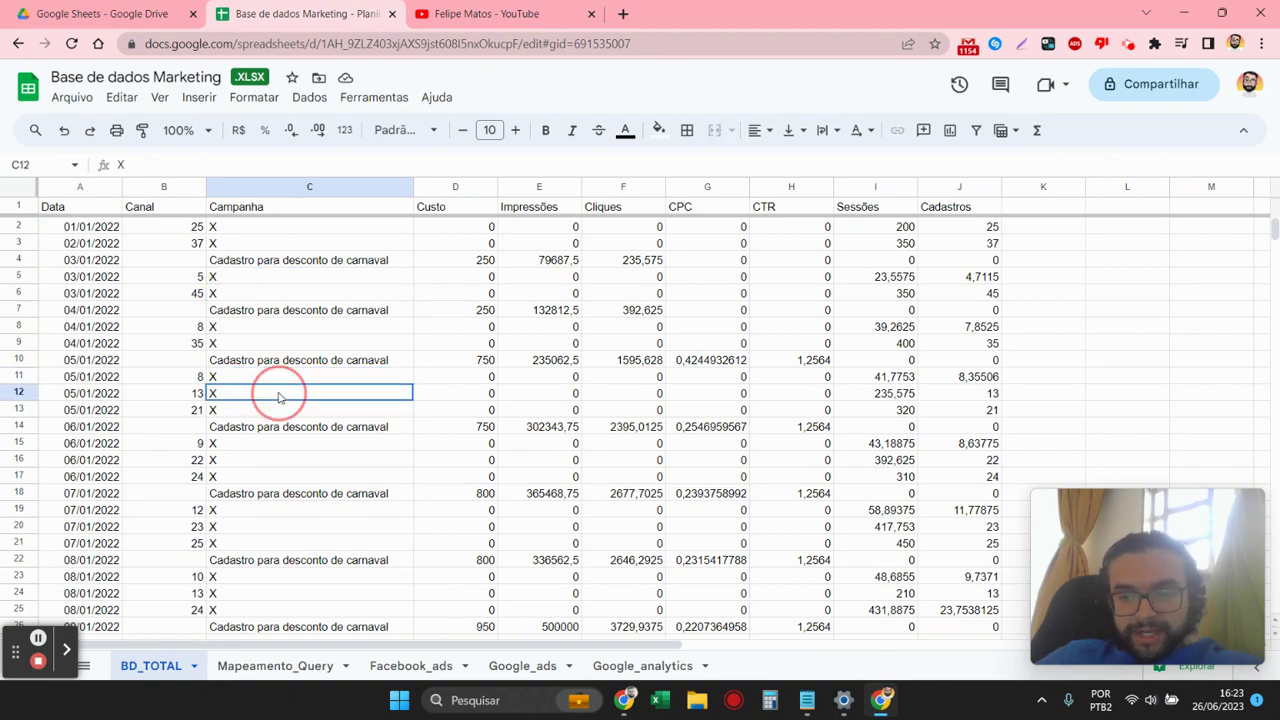
pyautogui.click(277, 410)
pyautogui.click(276, 380)
# - Scroll through the BD_TOTAL data rows to review the combined table
pyautogui.scroll(-5, 294, 409)
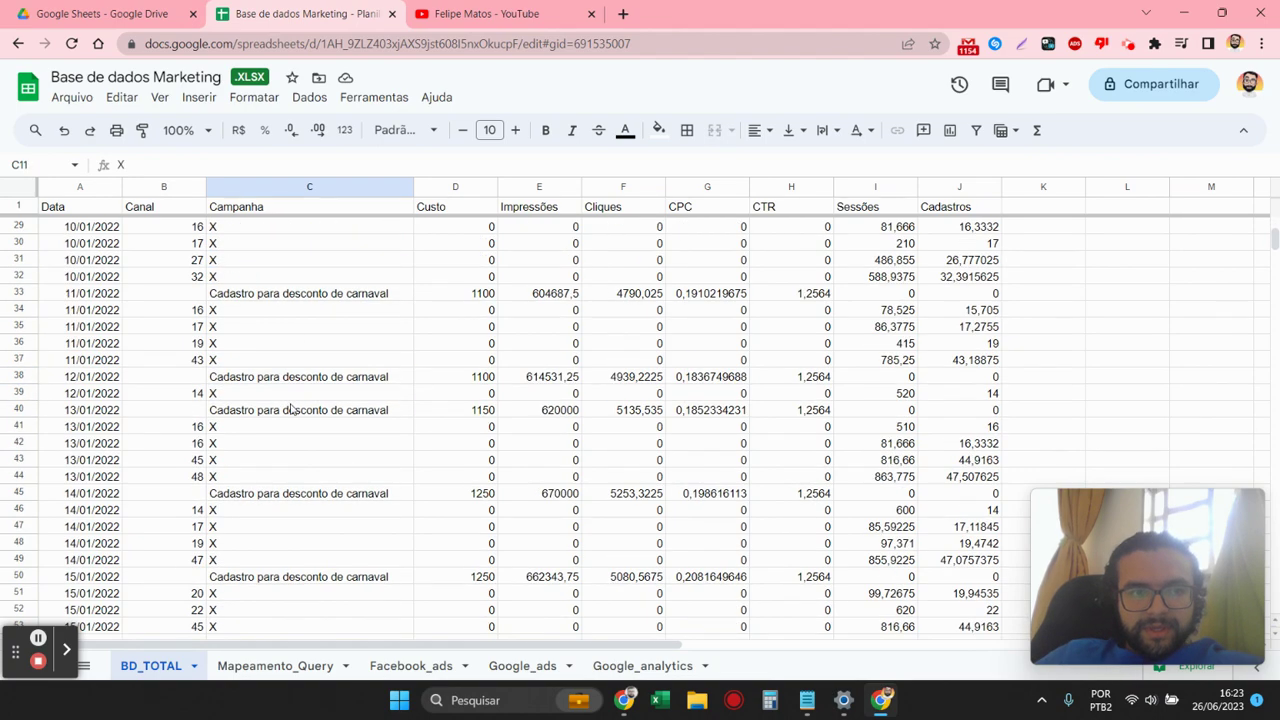
pyautogui.scroll(3, 290, 415)
pyautogui.scroll(-7, 288, 420)
pyautogui.scroll(-3, 288, 420)
pyautogui.scroll(-5, 286, 425)
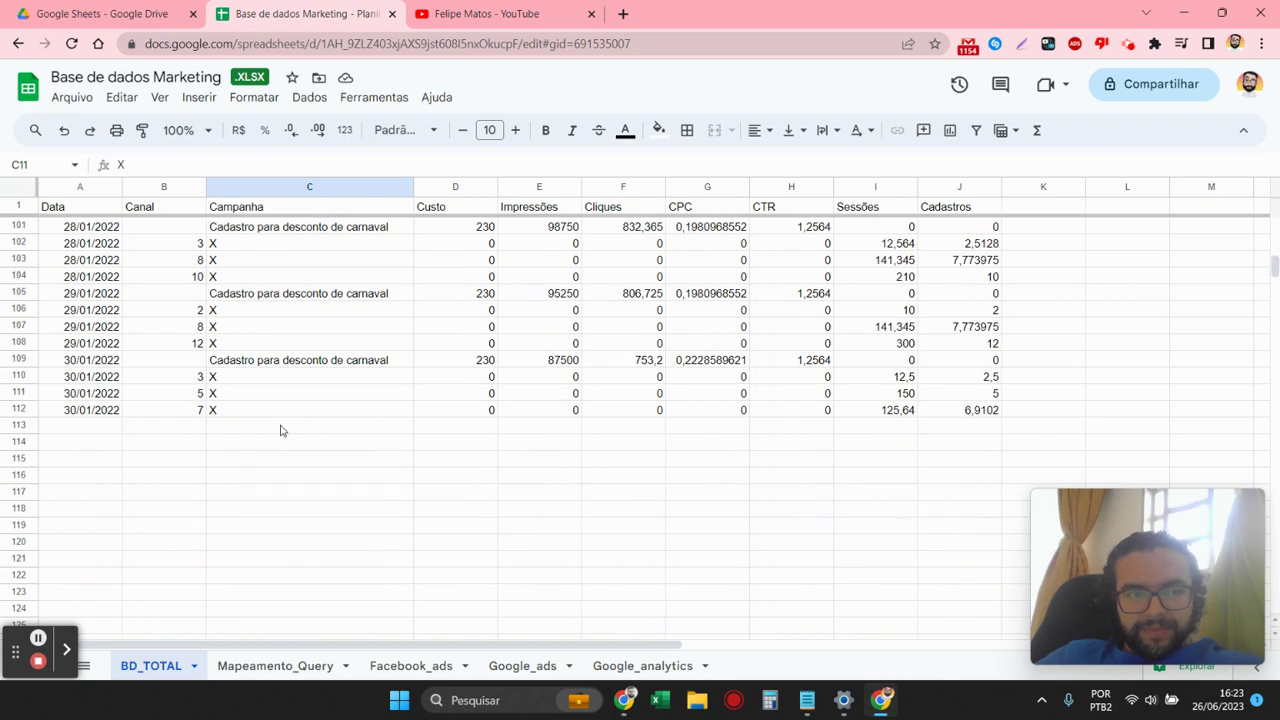
pyautogui.scroll(7, 284, 428)
pyautogui.scroll(10, 281, 430)
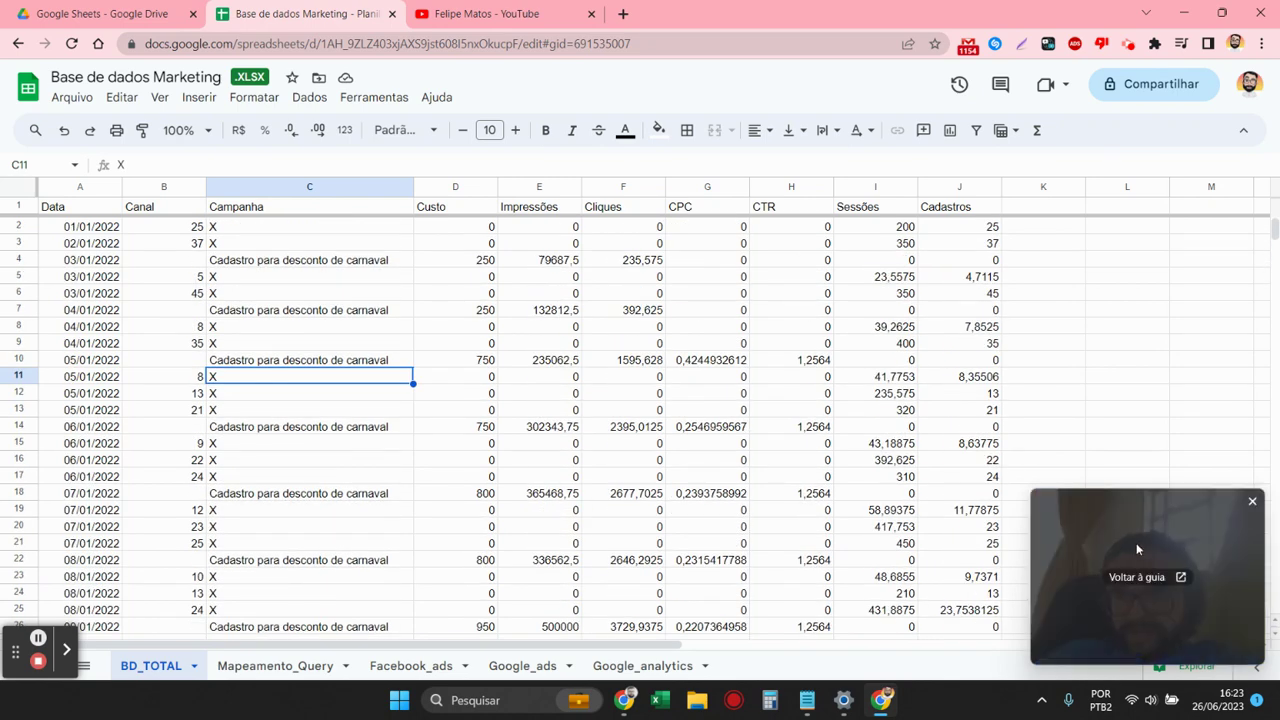
pyautogui.moveTo(1128, 585)
pyautogui.mouseDown()
pyautogui.moveTo(1179, 338)
pyautogui.moveTo(1137, 255)
pyautogui.mouseUp()
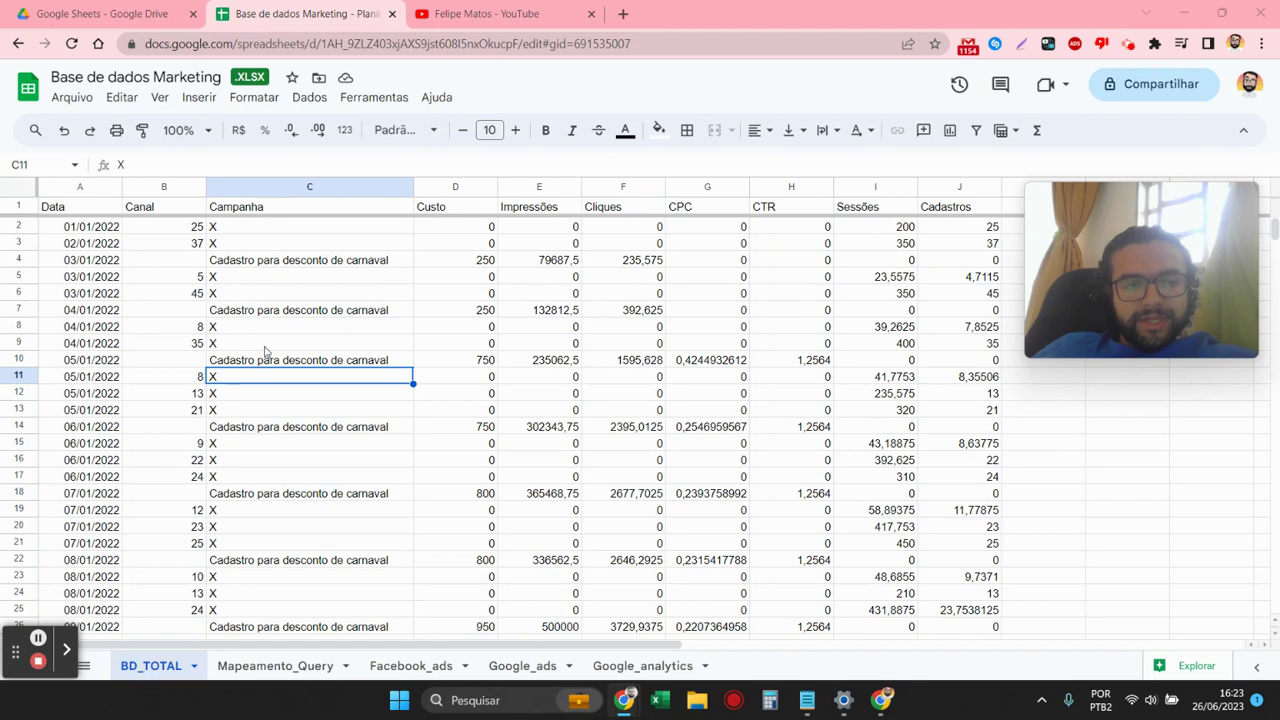
# - Select the table range A1:J through all data rows, then narrow the selection to cell A2
pyautogui.moveTo(83, 207); pyautogui.dragTo(948, 592)
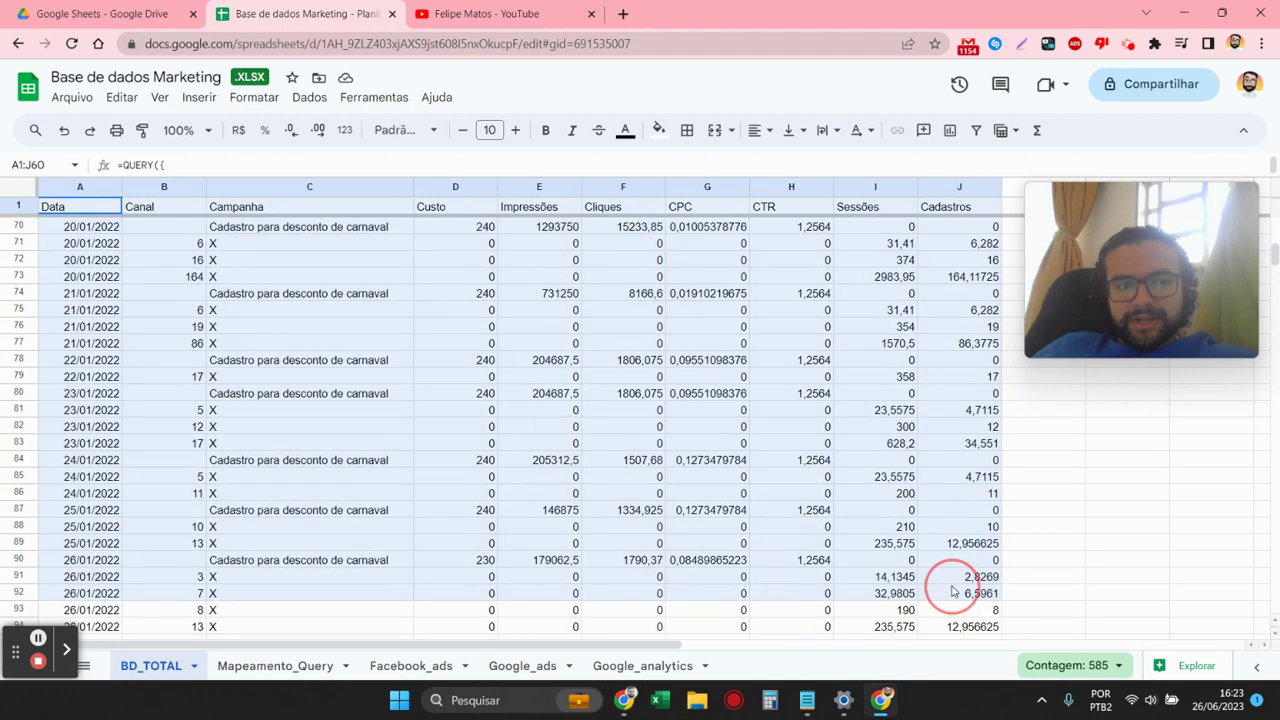
pyautogui.moveTo(948, 592); pyautogui.dragTo(948, 587)
pyautogui.scroll(10, 948, 587)
pyautogui.scroll(8, 948, 587)
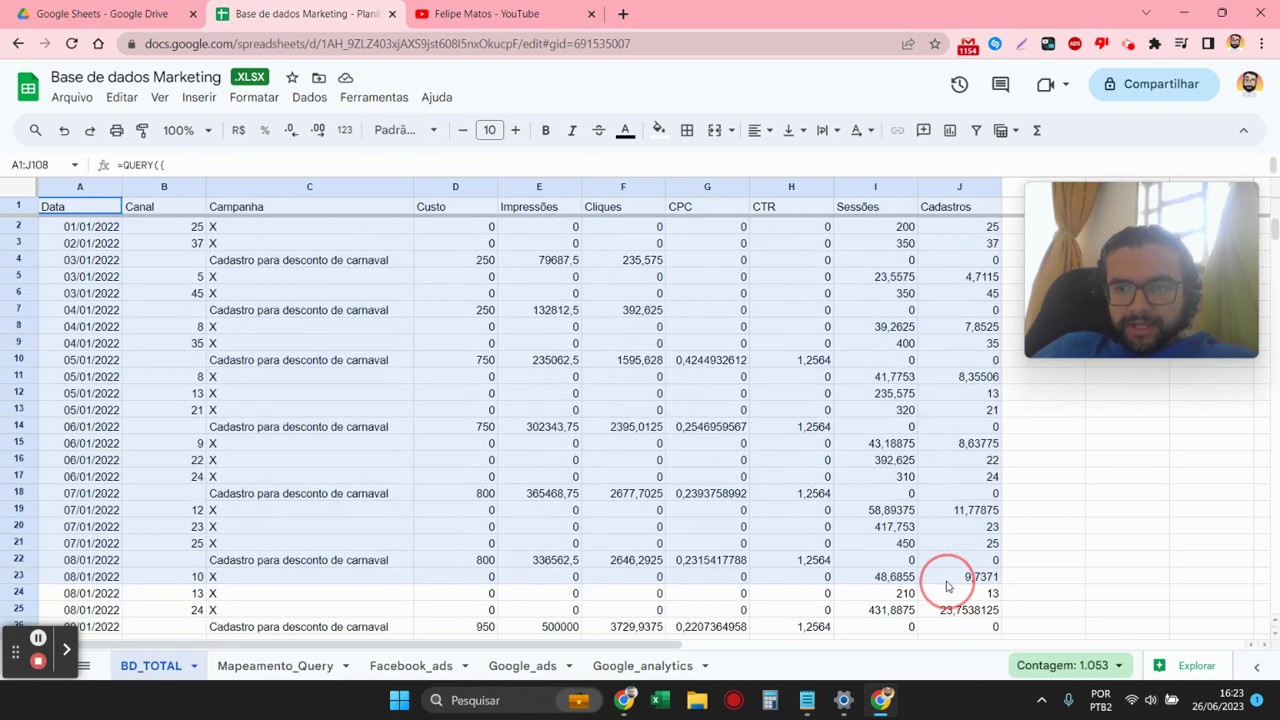
pyautogui.moveTo(963, 488); pyautogui.dragTo(957, 222)
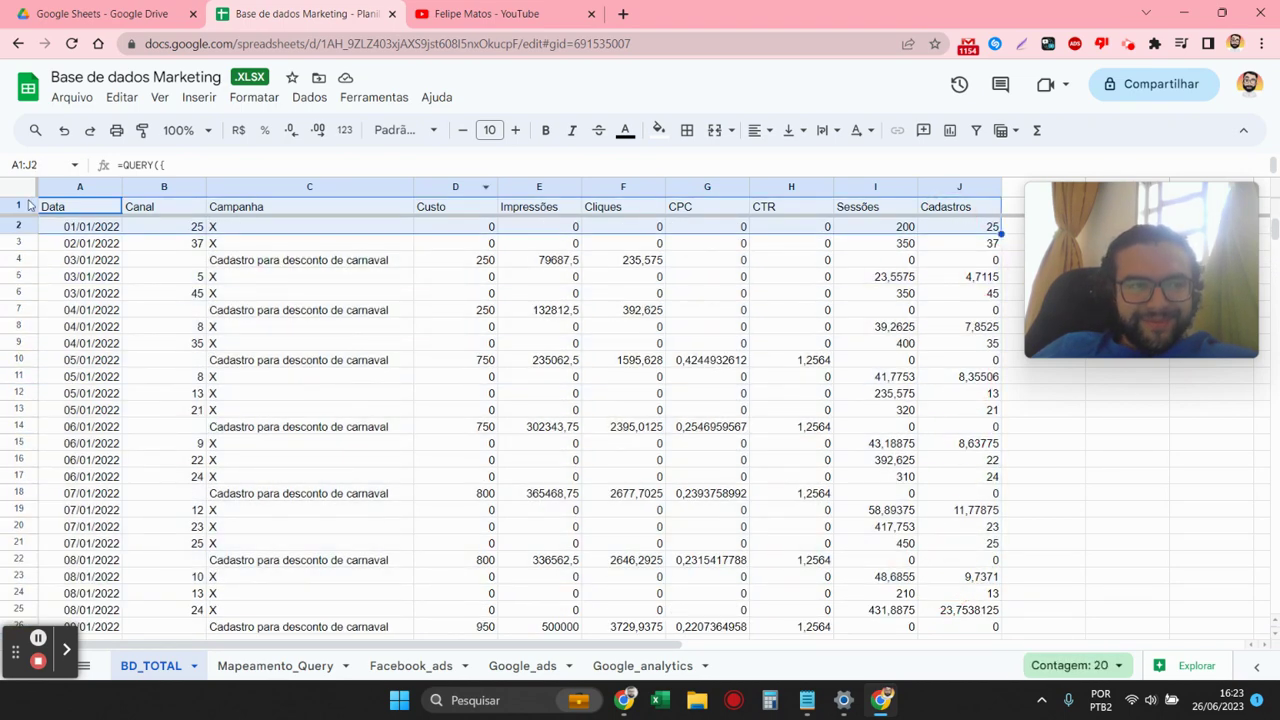
pyautogui.press('Down')
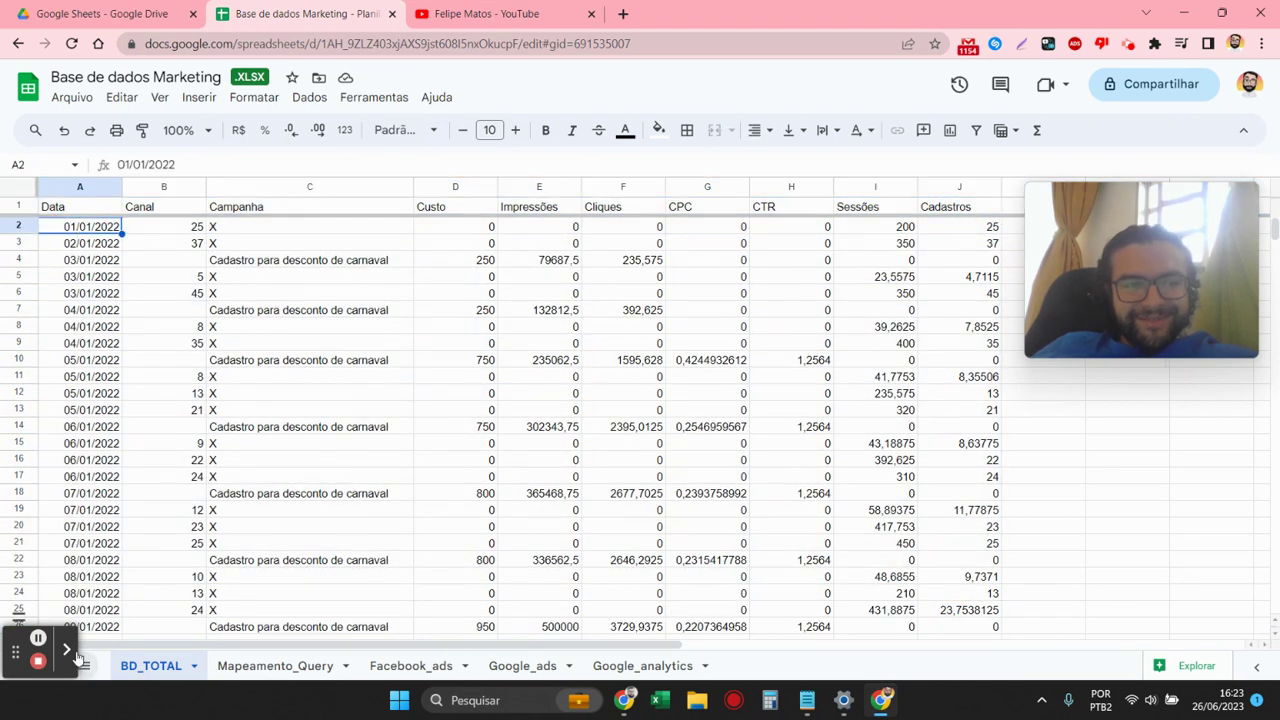
pyautogui.click(68, 651)
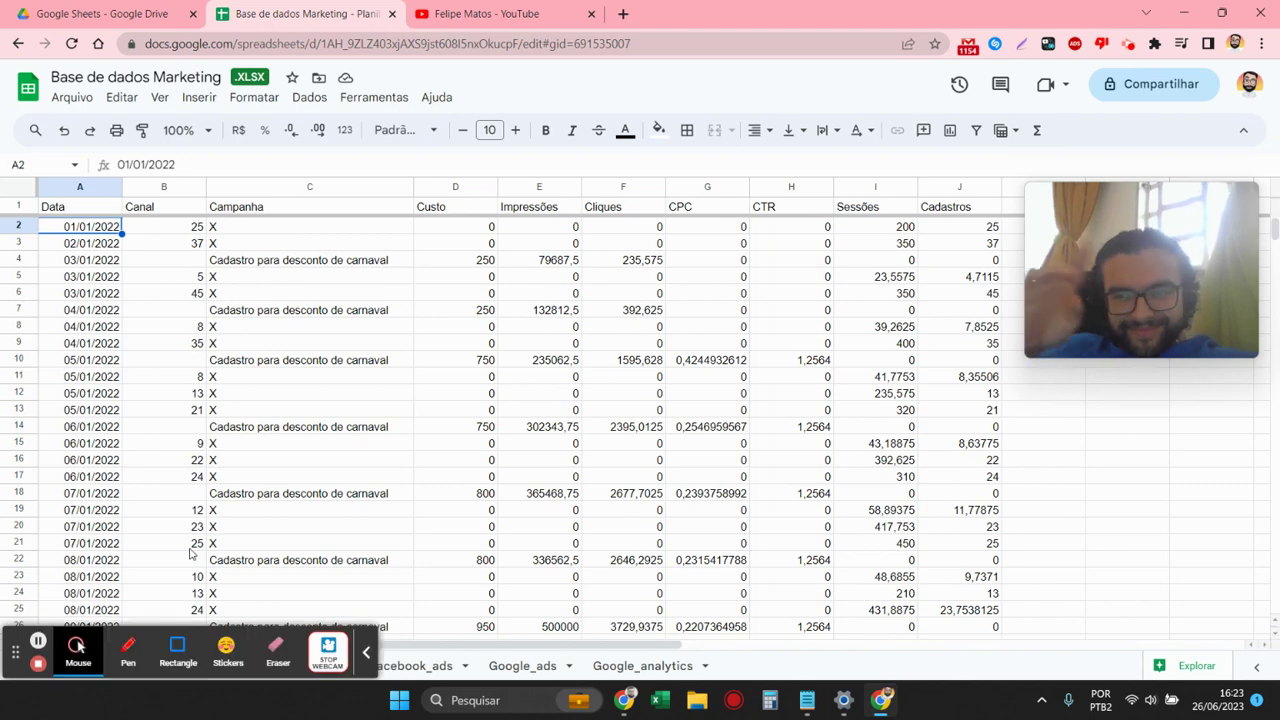